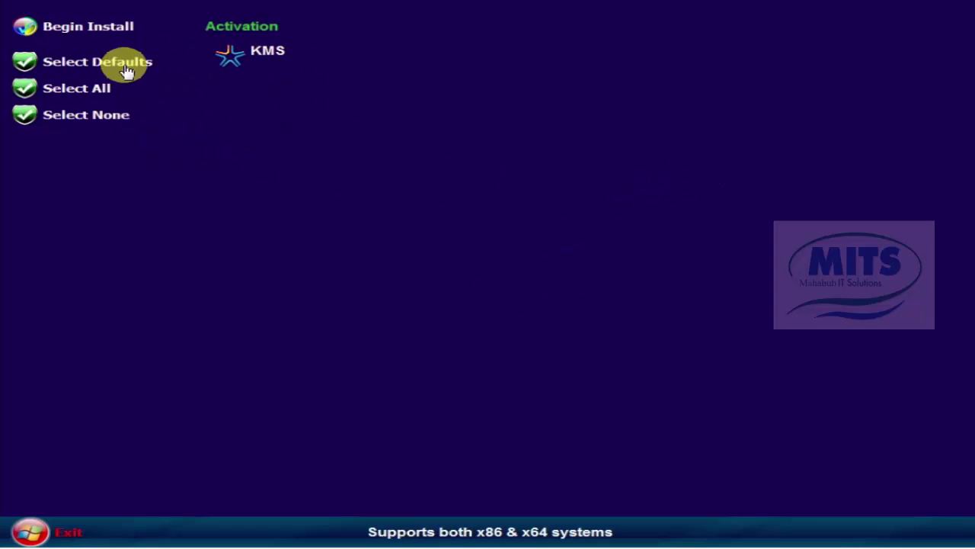
Step: Choose KMS activation and begin the install, letting the server restart to its lock screen
left_click(251, 57)
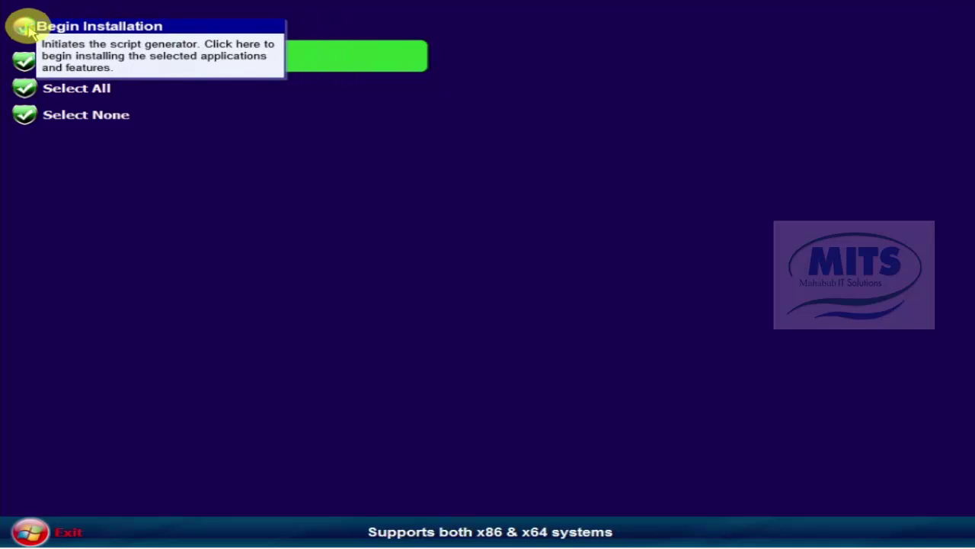
left_click(28, 28)
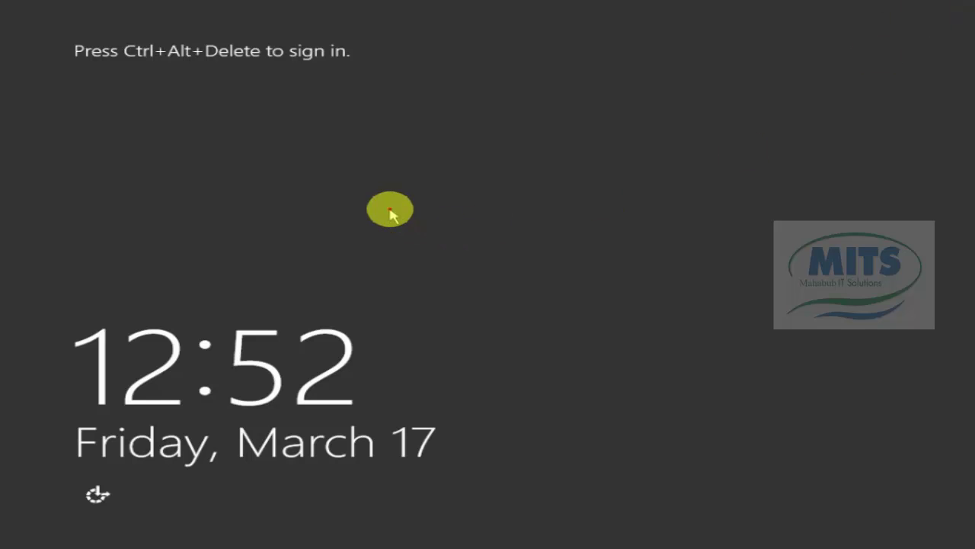
Step: Send Ctrl+Alt+Del to the guest from VMware's VM menu to reach the password prompt
left_click(389, 208)
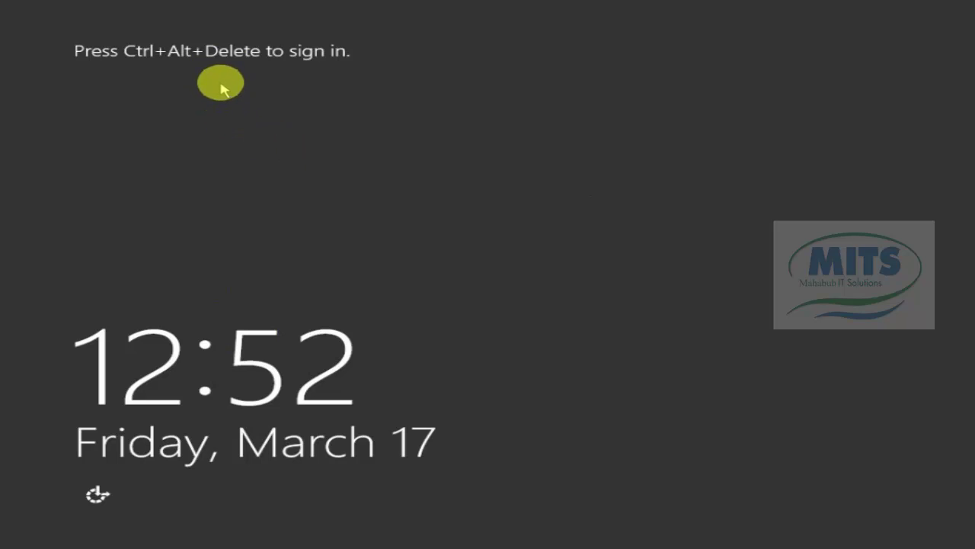
left_click(181, 38)
mouse_move(57, 1)
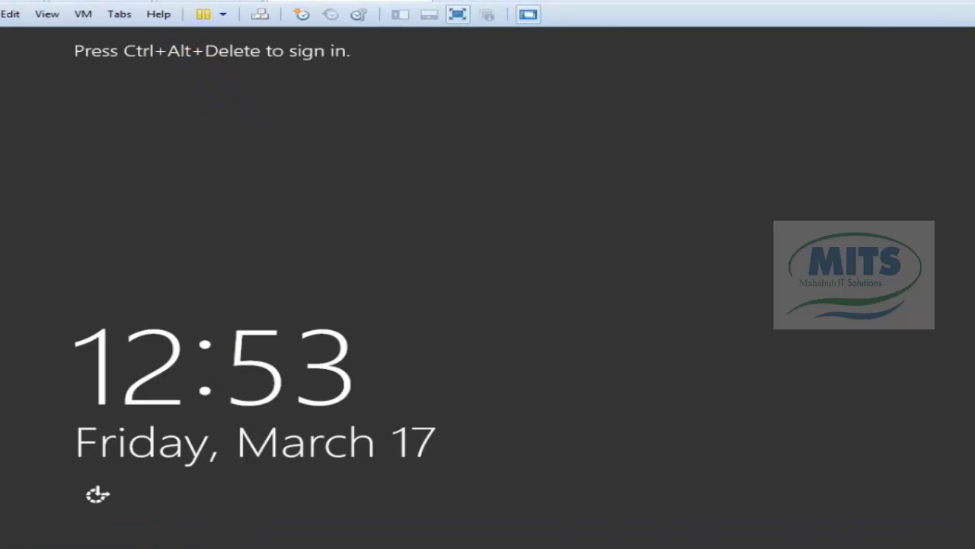
left_click(83, 17)
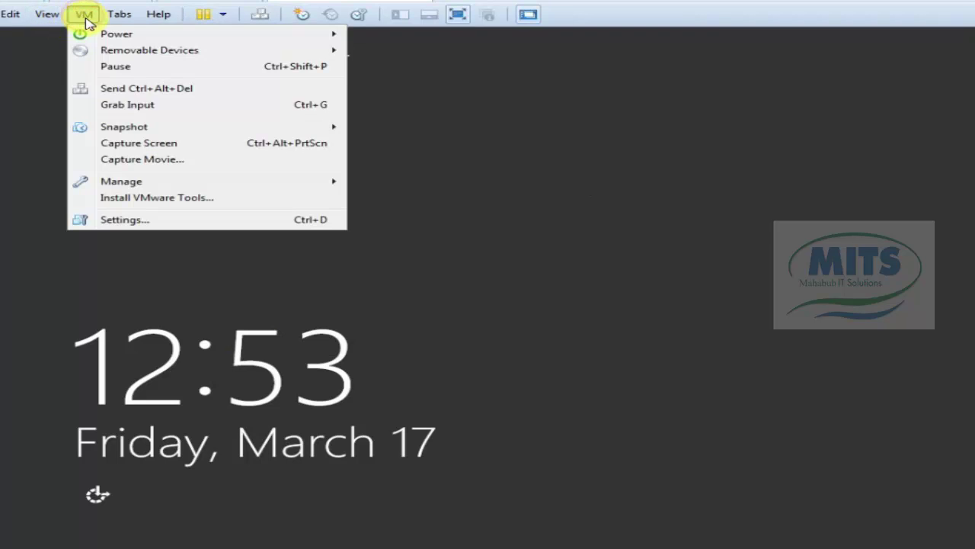
left_click(138, 89)
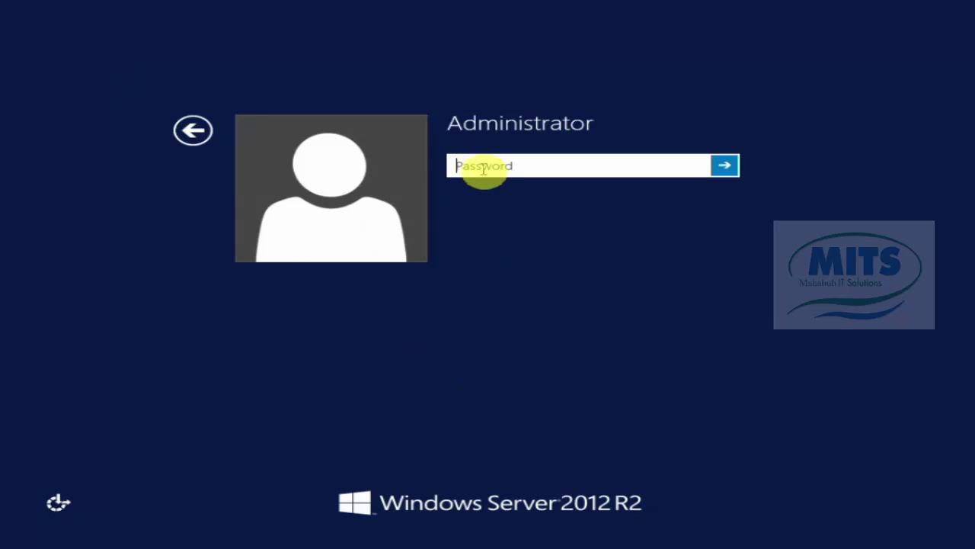
Step: Enter the Administrator password and sign in to the server
left_click(485, 165)
type("••")
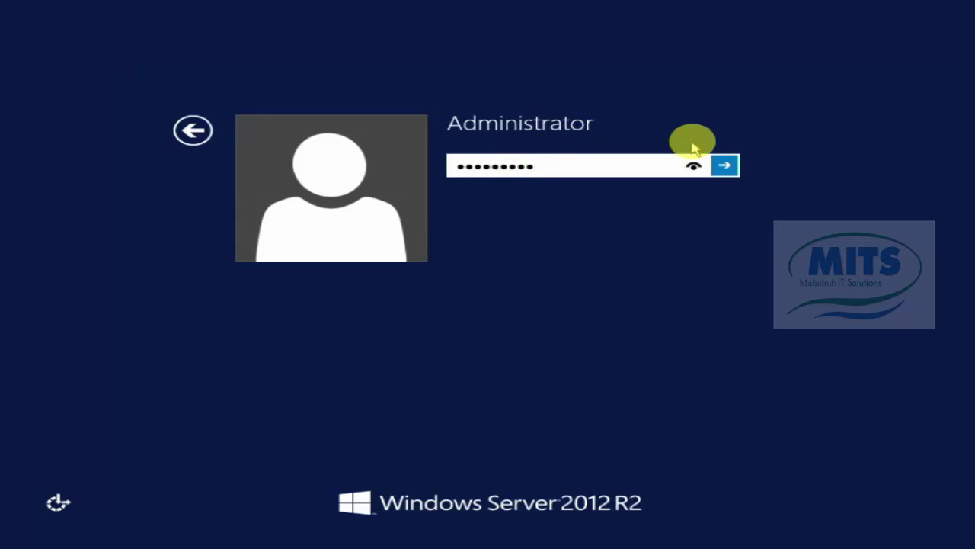
left_click(729, 166)
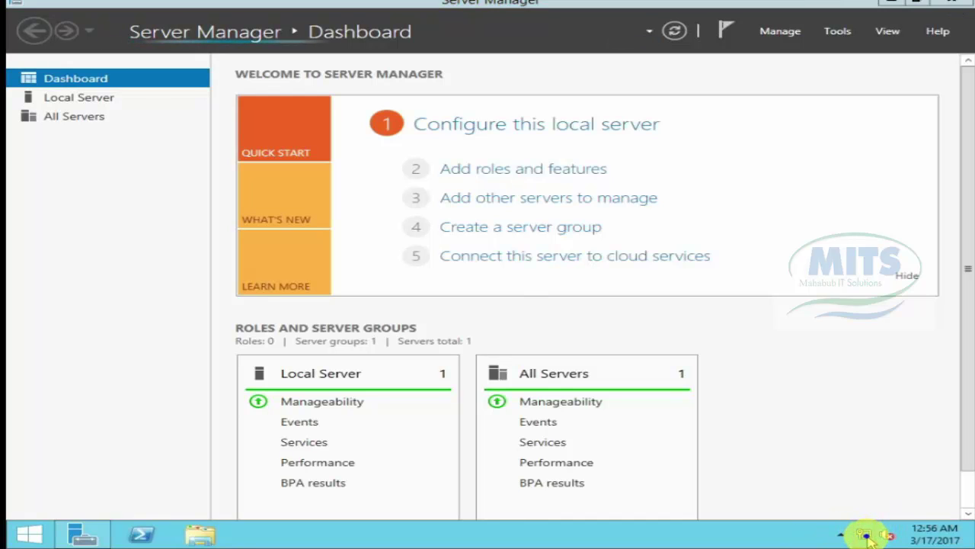
Step: Turn off Windows Firewall for private and public networks via Network and Sharing Center
right_click(863, 535)
left_click(861, 527)
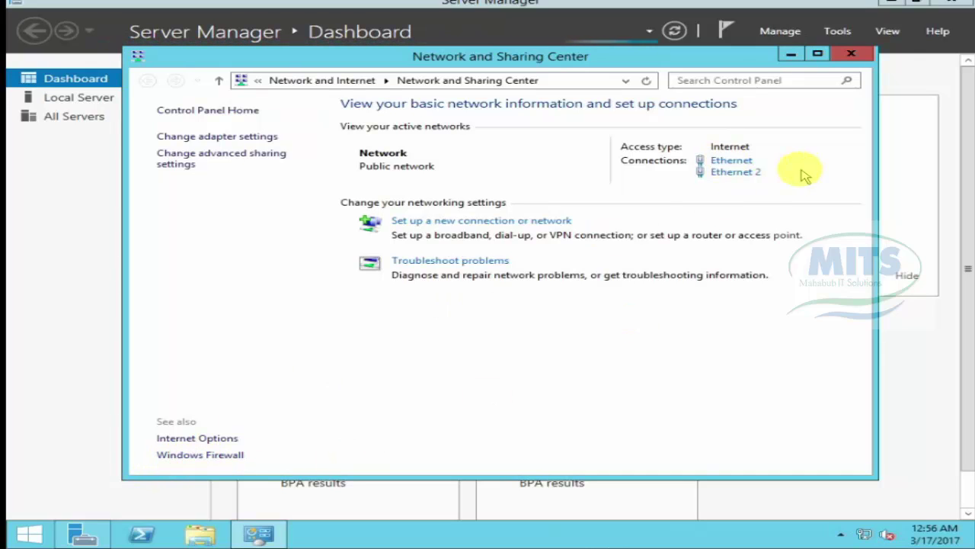
left_click(202, 455)
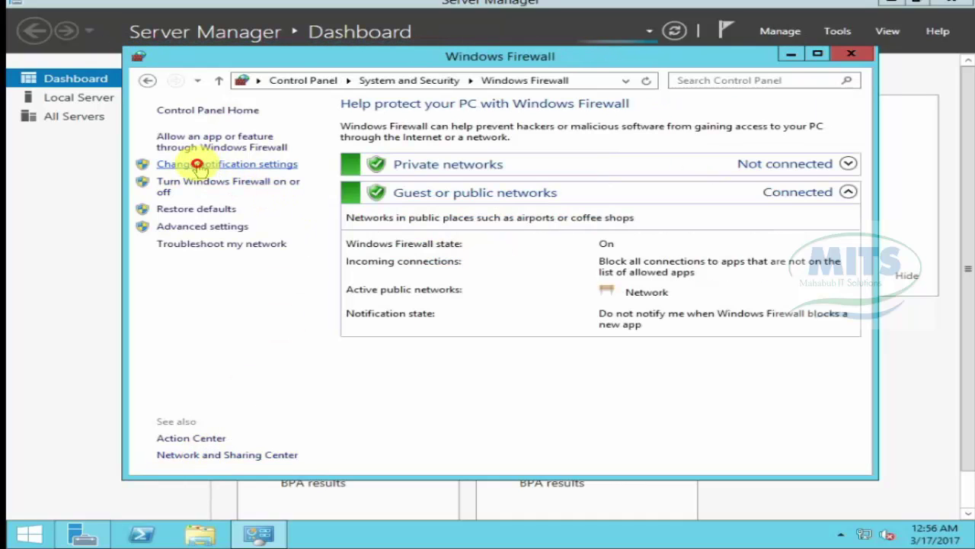
left_click(204, 166)
left_click(305, 214)
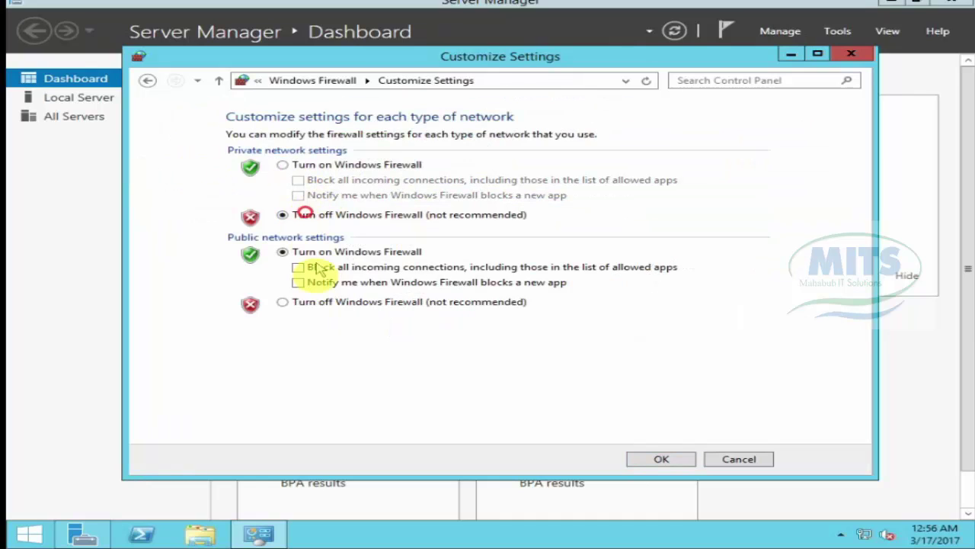
left_click(321, 304)
left_click(646, 458)
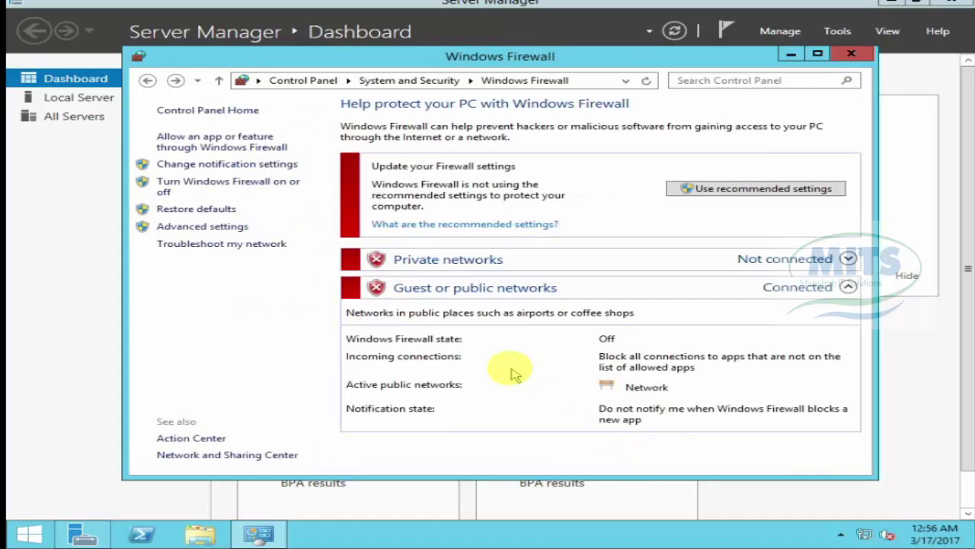
Step: Set Windows Update to 'Never check for updates' and close the window
left_click(185, 438)
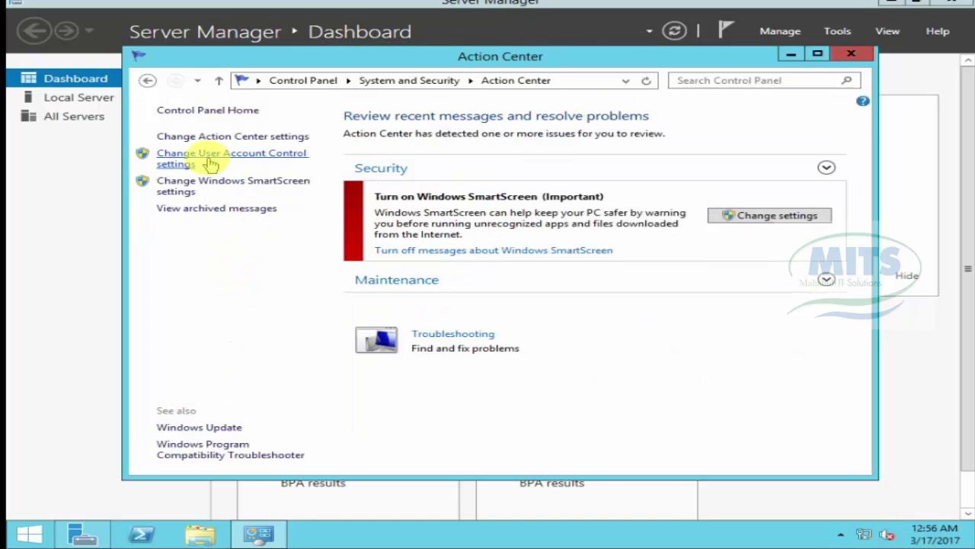
left_click(209, 428)
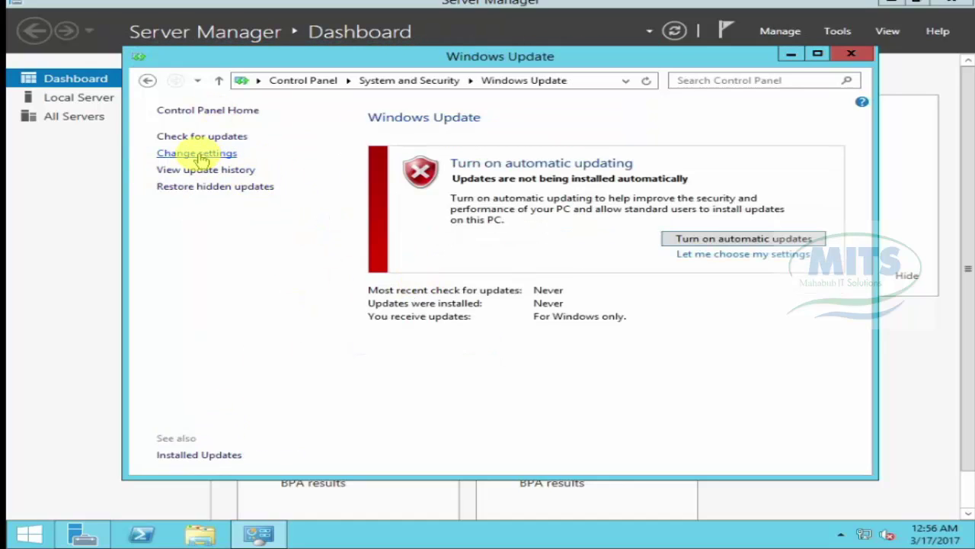
left_click(198, 154)
left_click(299, 193)
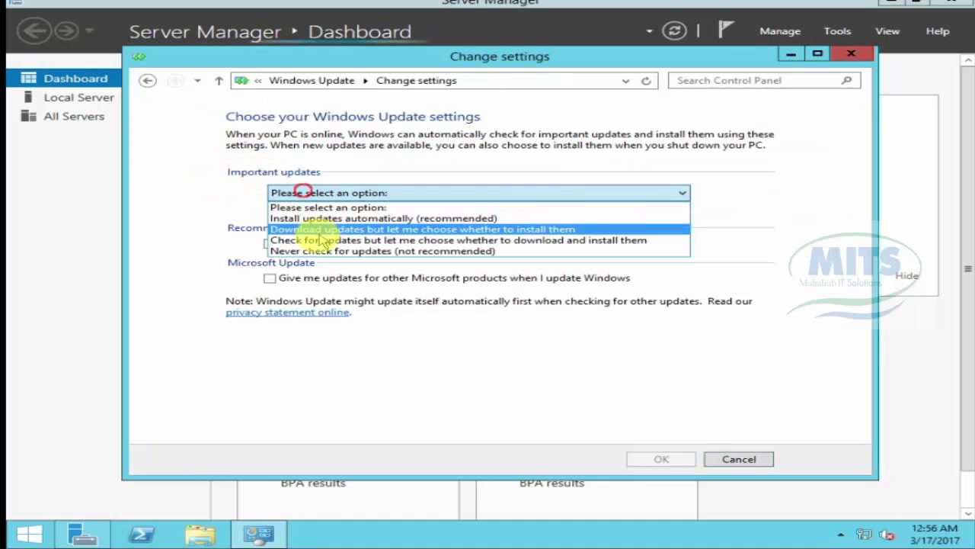
left_click(309, 252)
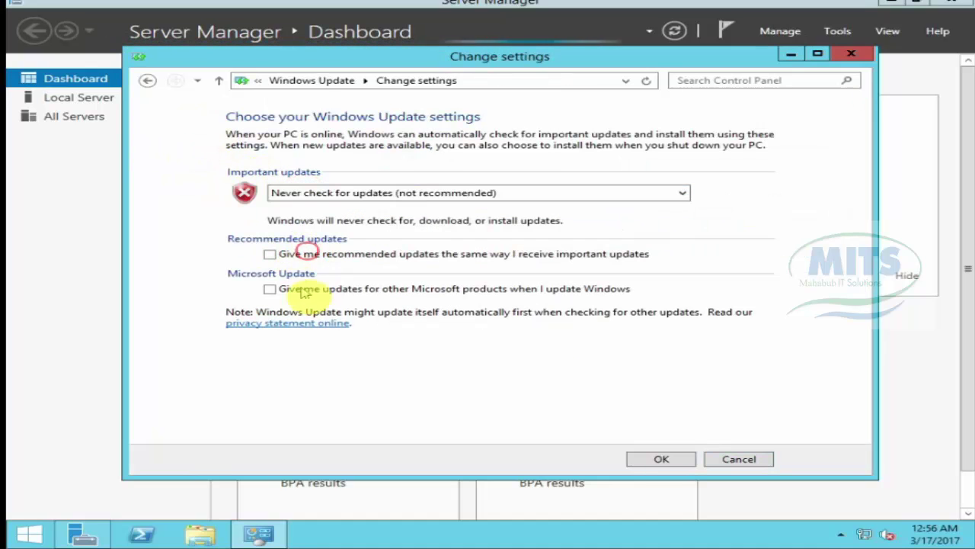
left_click(670, 458)
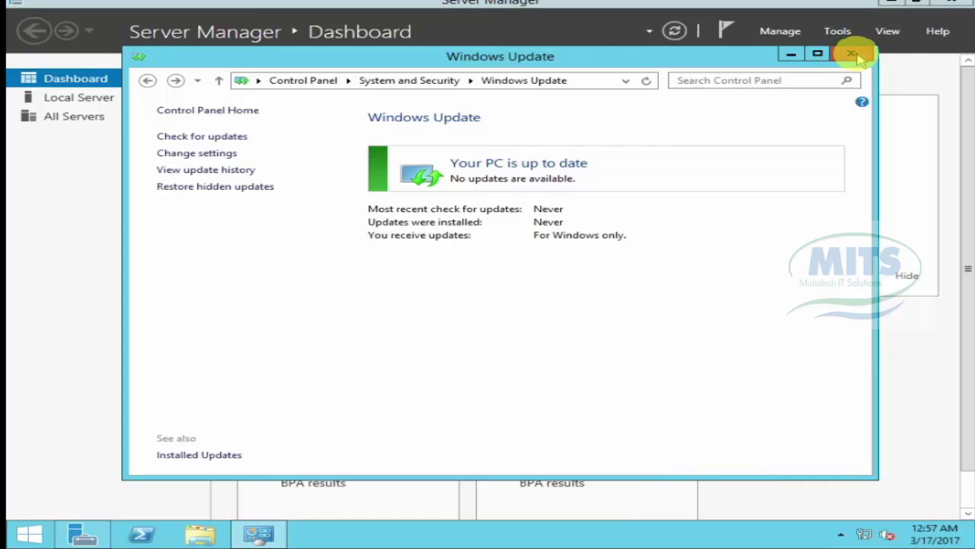
left_click(854, 53)
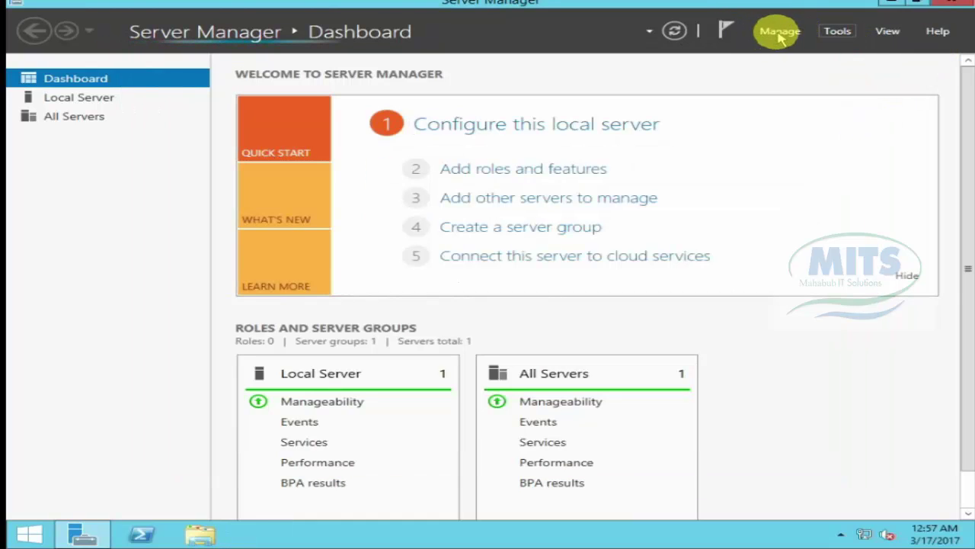
Step: Give the Ethernet adapter static IPv4 192.168.2.2 with subnet mask 255.255.255.0
right_click(863, 534)
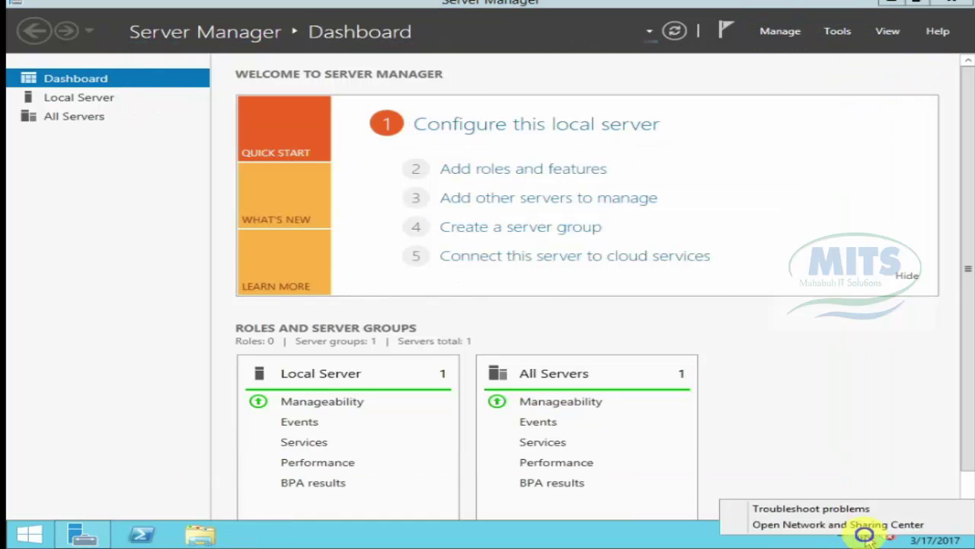
left_click(865, 525)
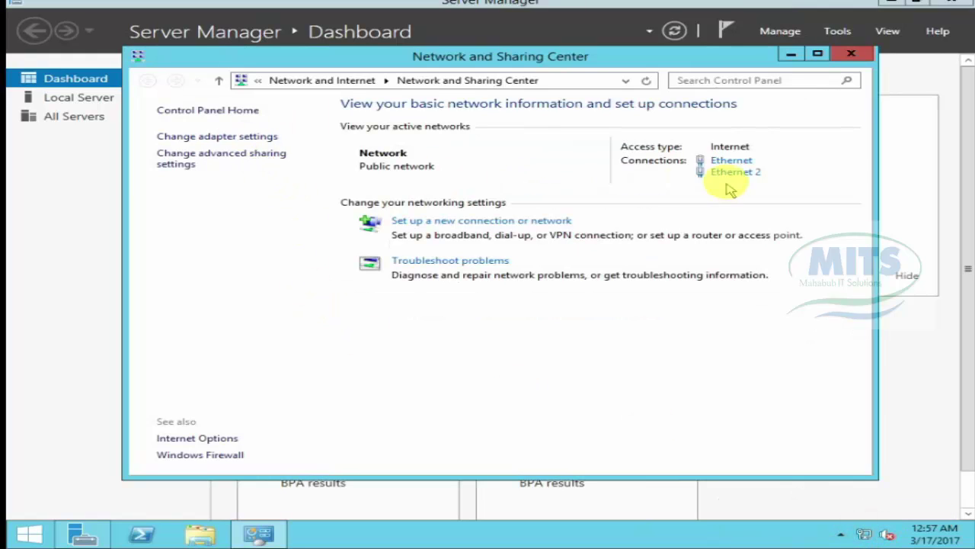
left_click(720, 163)
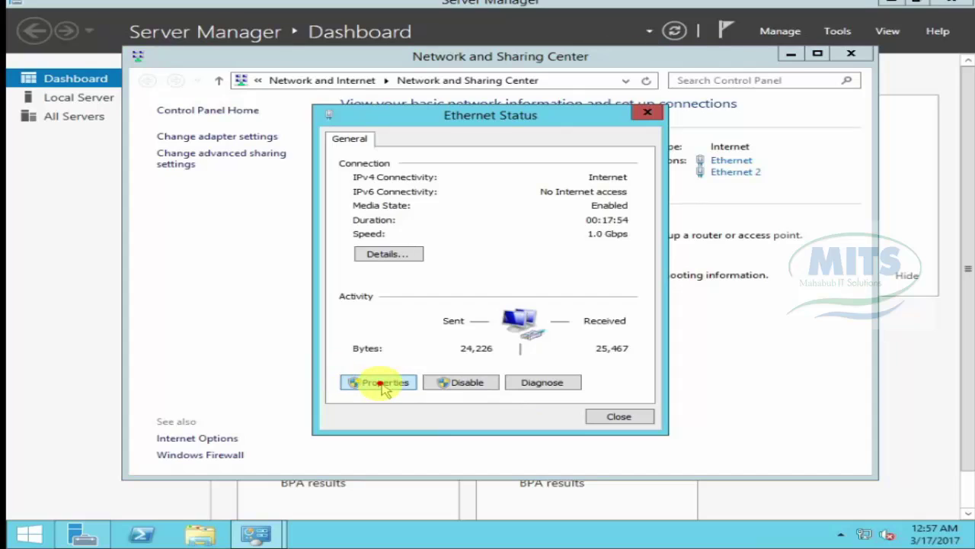
left_click(381, 383)
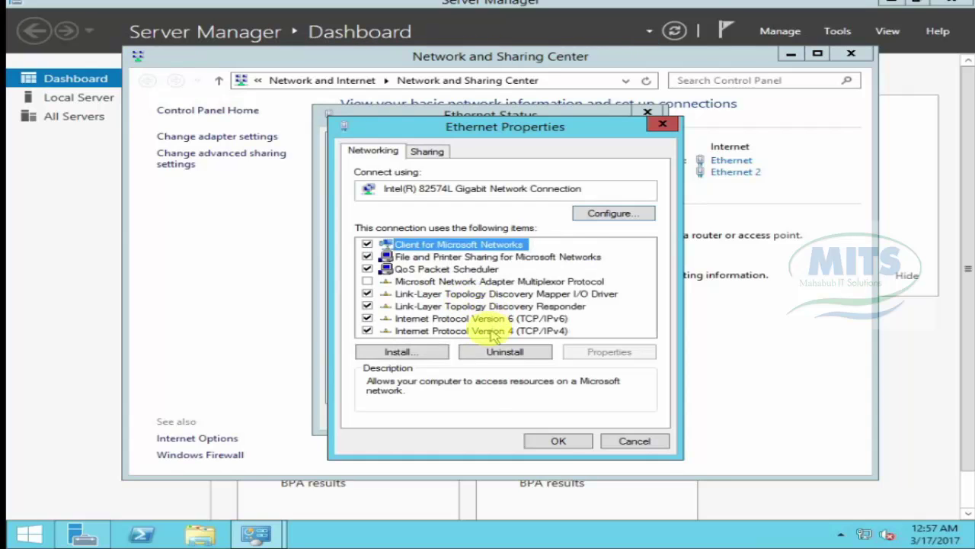
double_click(490, 334)
left_click(476, 288)
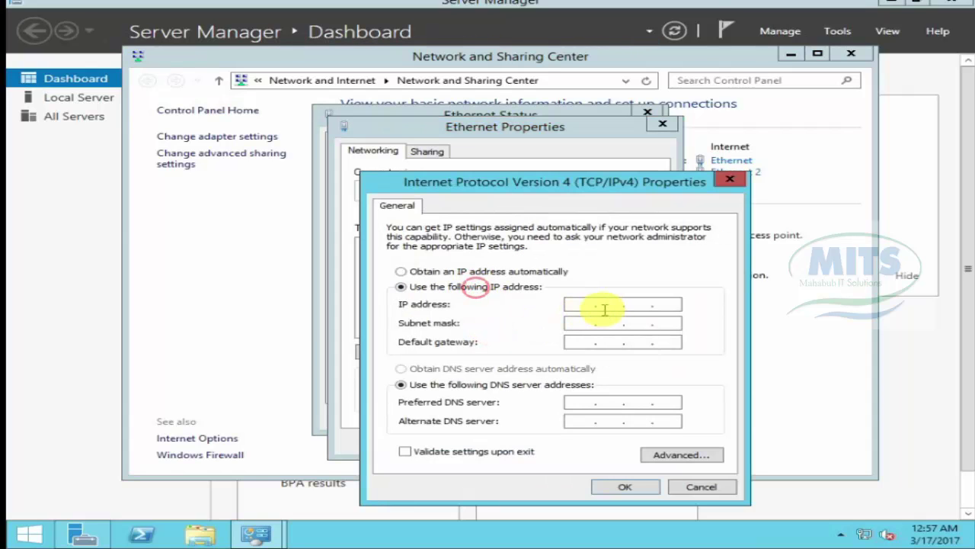
left_click(581, 304)
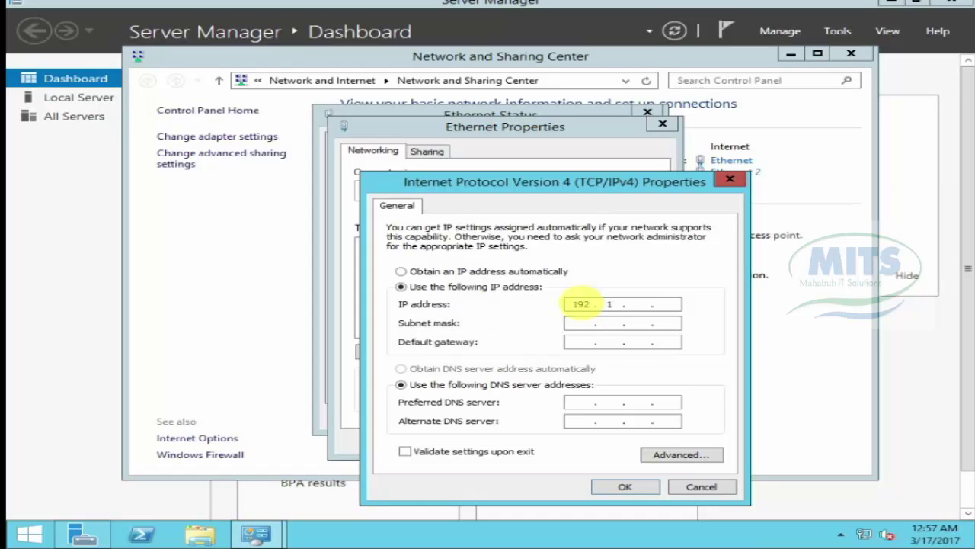
type("192 . 168")
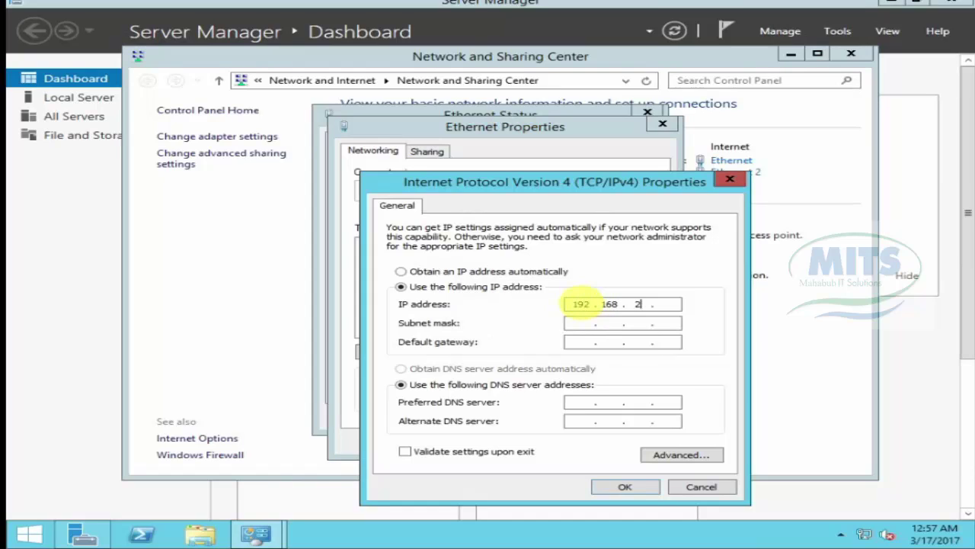
key("Tab")
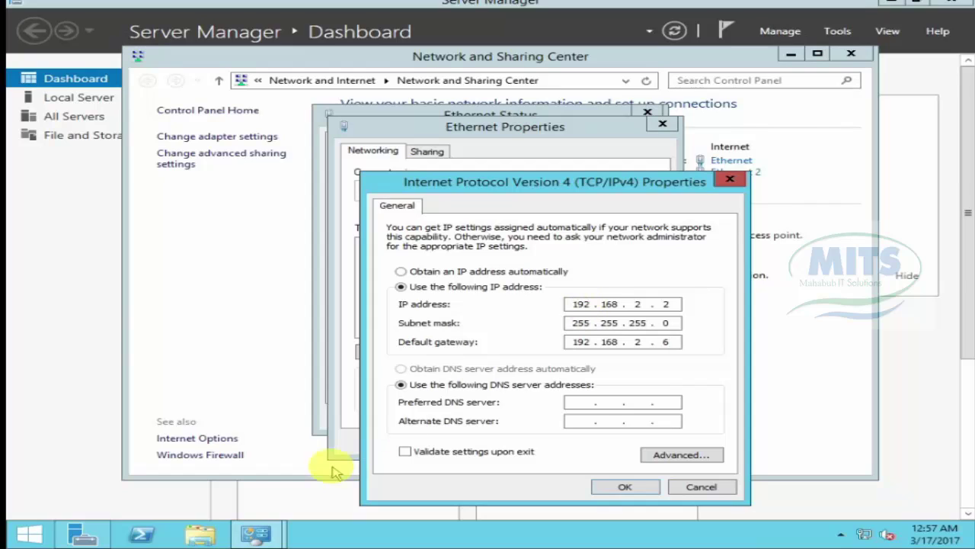
Step: Set DNS servers 192.168.2.2 and 8.8.8.8, save, and decline network discovery
left_click(582, 401)
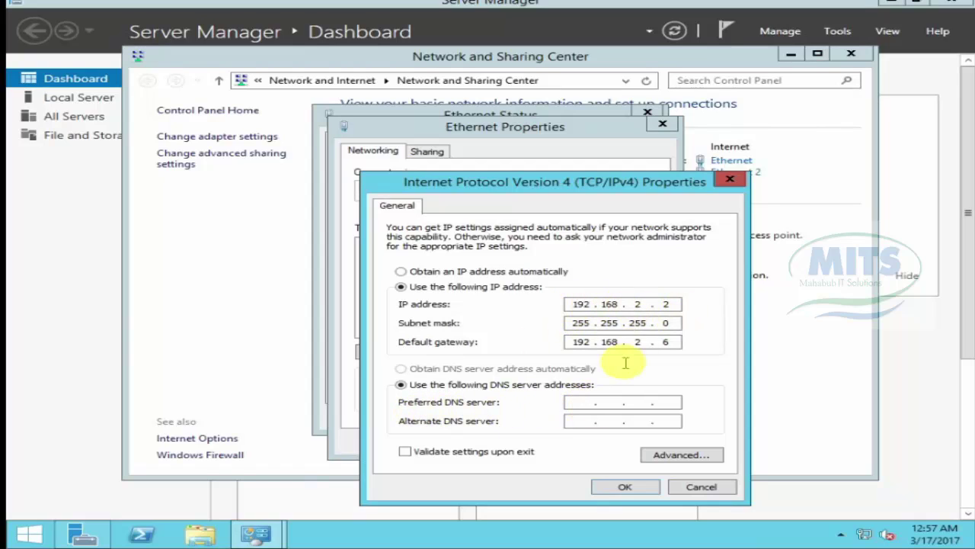
left_click(583, 400)
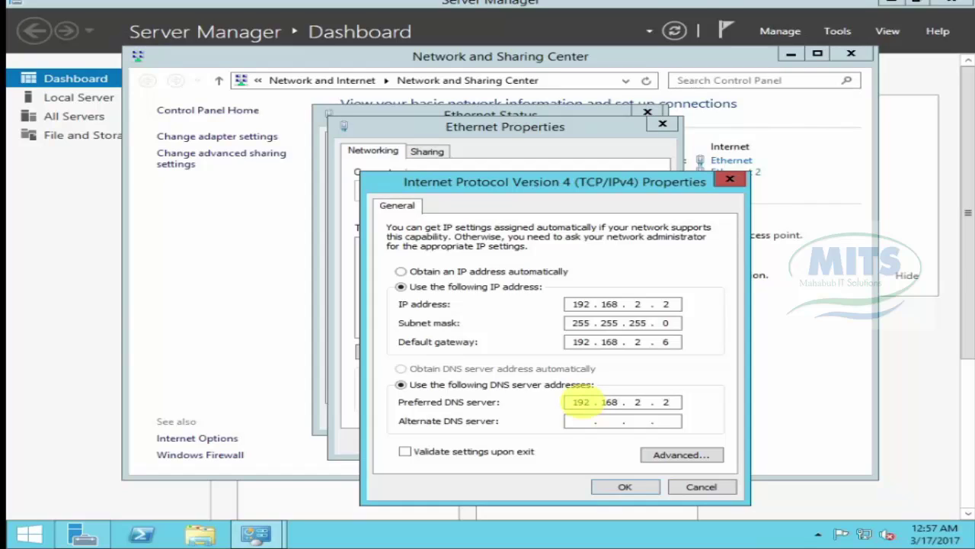
left_click(585, 420)
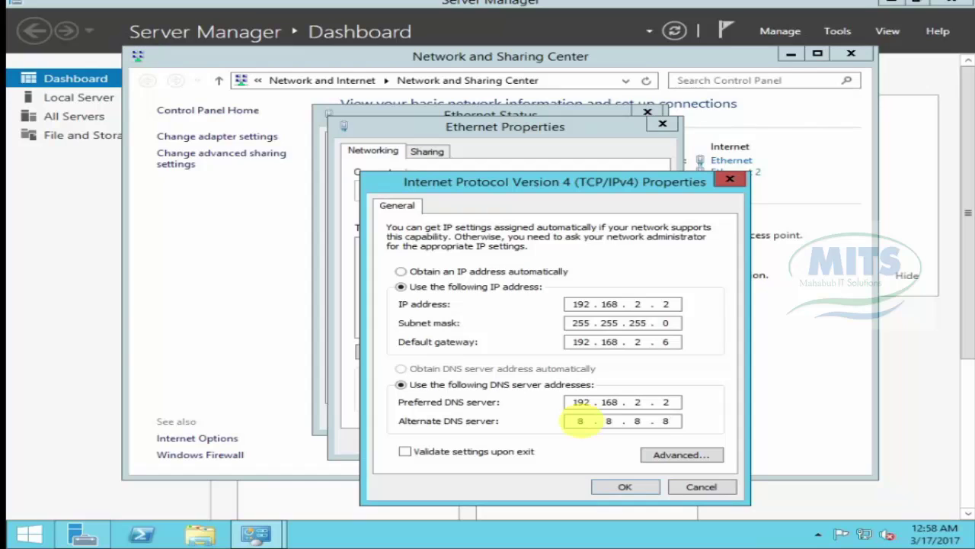
left_click(624, 486)
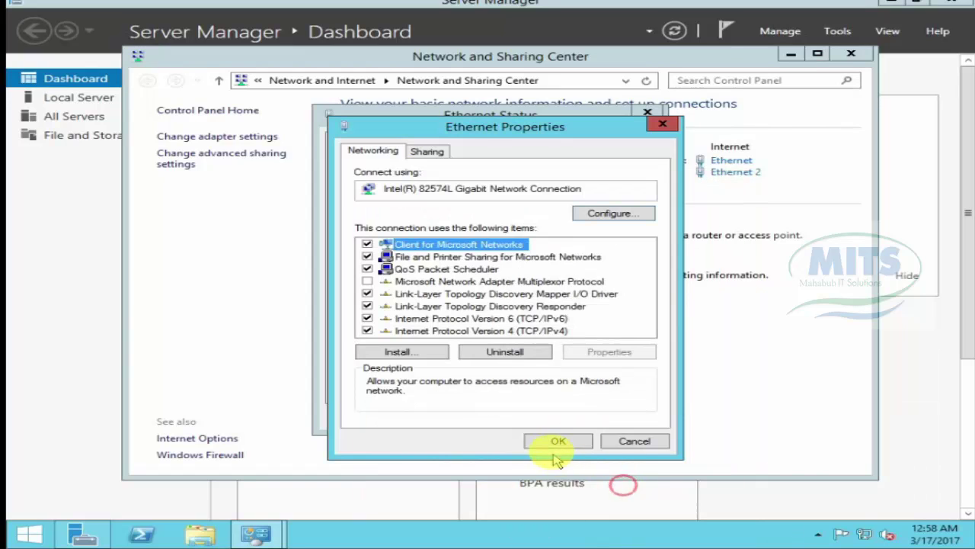
left_click(555, 443)
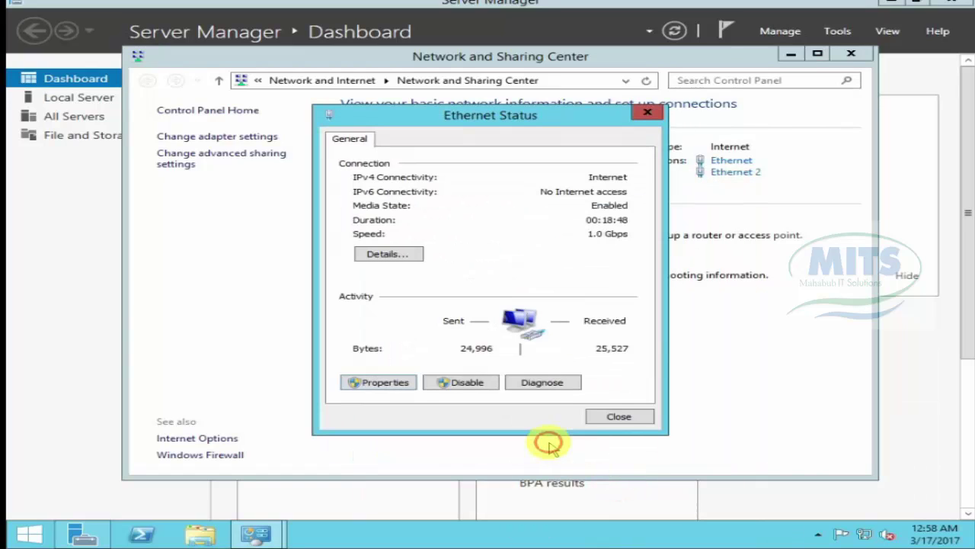
left_click(602, 418)
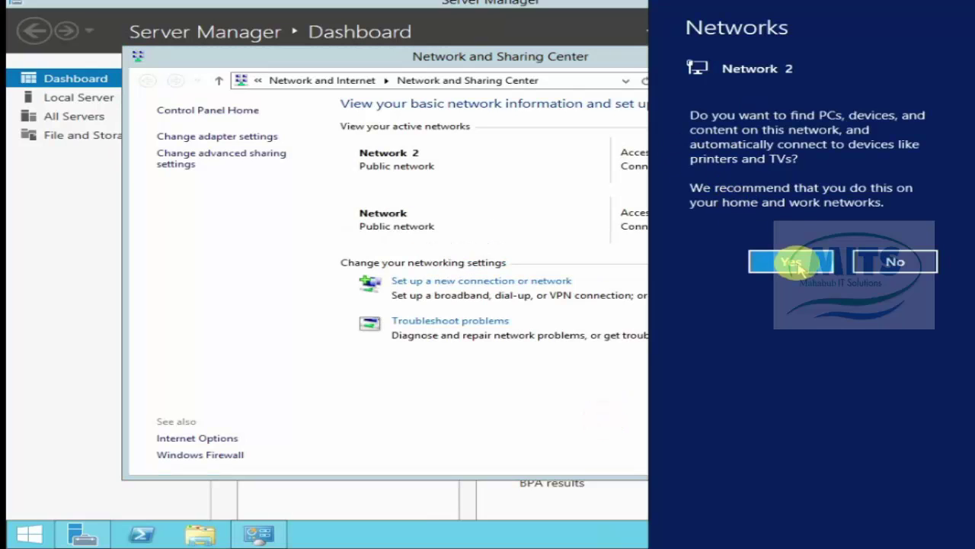
left_click(893, 263)
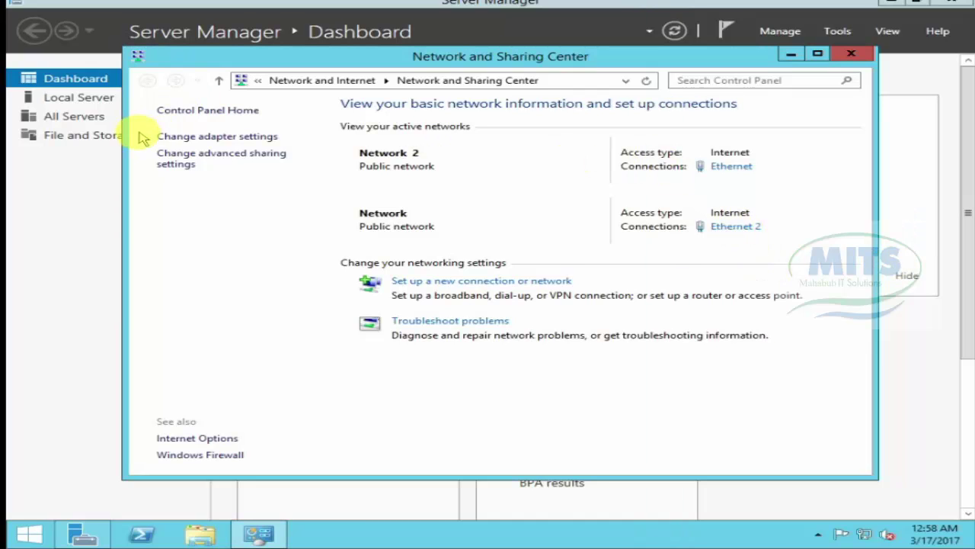
Step: Disable the Ethernet 2 adapter and close Network Connections
left_click(206, 137)
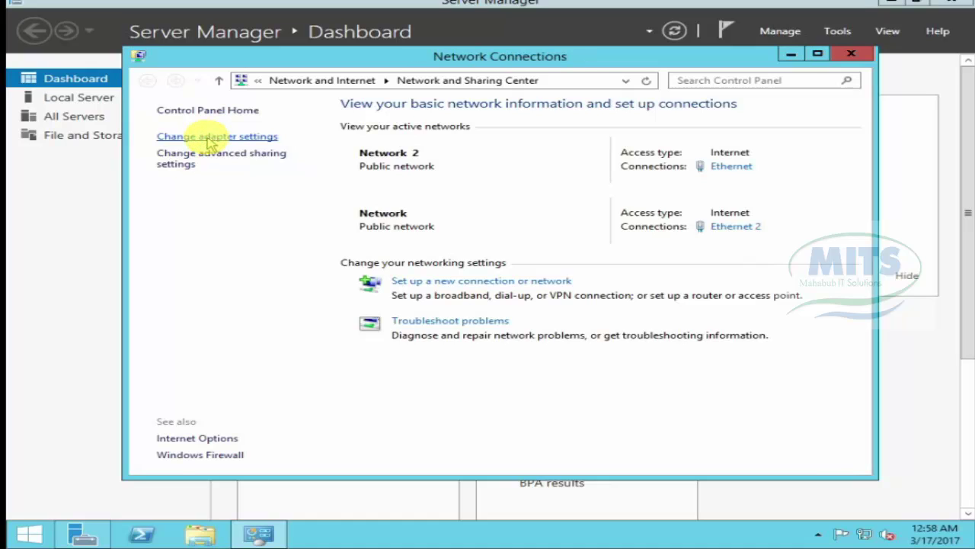
left_click(461, 147)
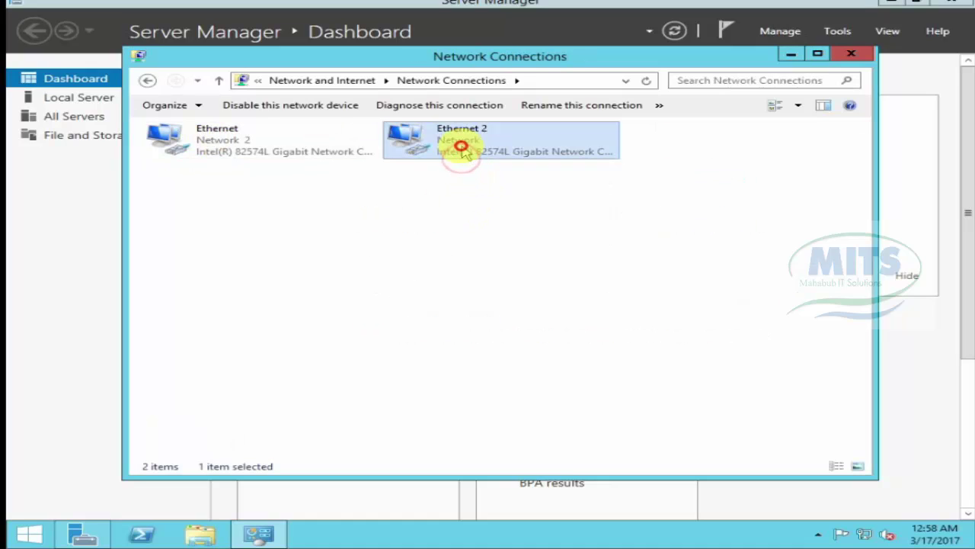
right_click(462, 148)
left_click(515, 160)
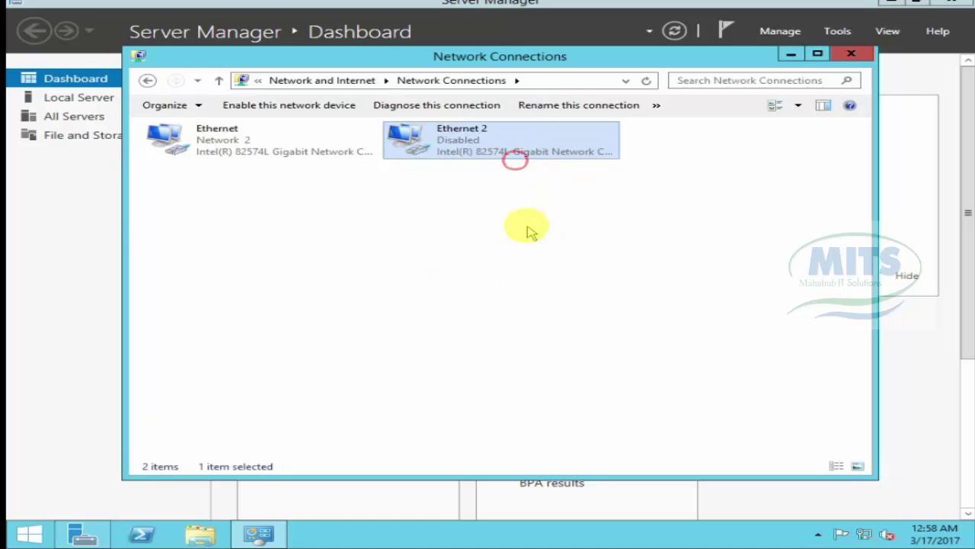
left_click(852, 53)
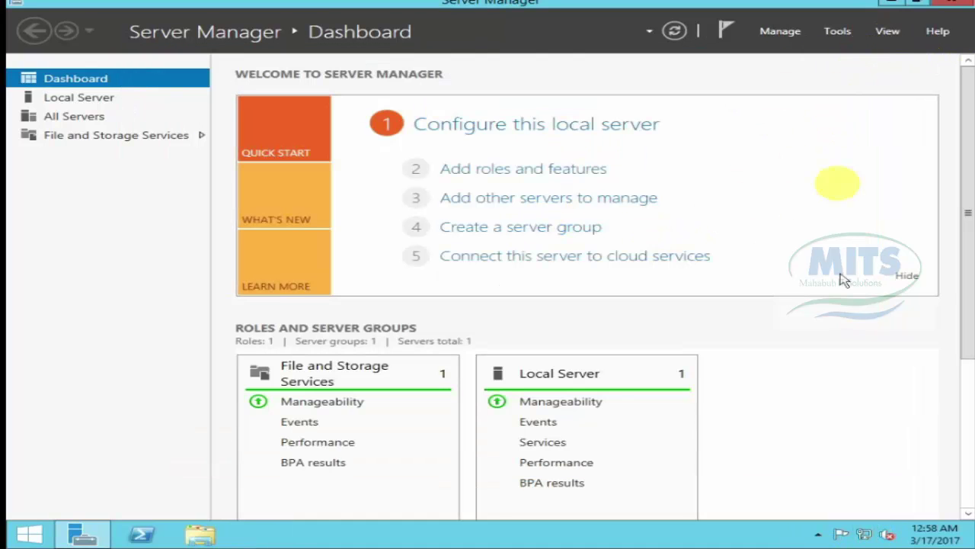
Step: Dismiss the Manage menu and close Server Manager
left_click(778, 32)
left_click(954, 6)
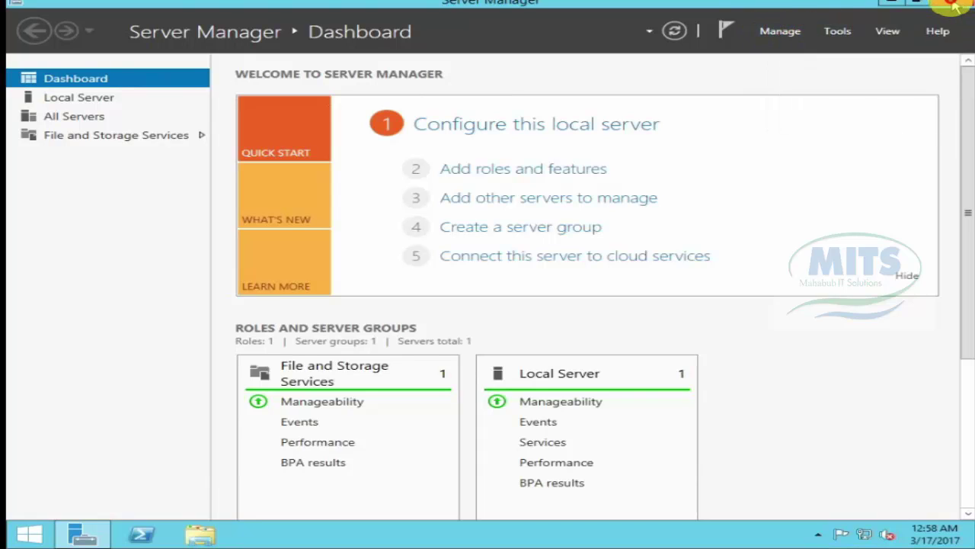
left_click(954, 6)
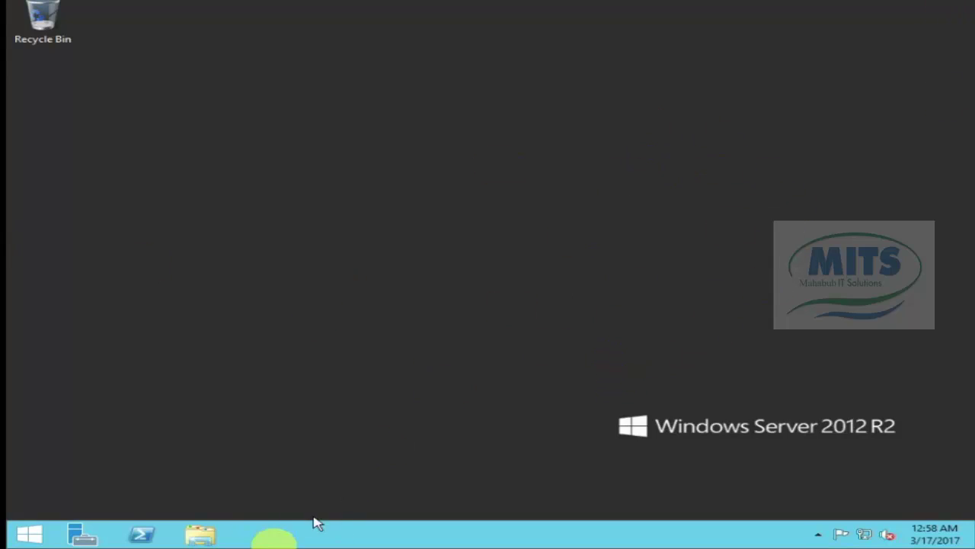
Step: Reopen Server Manager, step through Add Roles and Features, cancel it, and close Server Manager
left_click(85, 537)
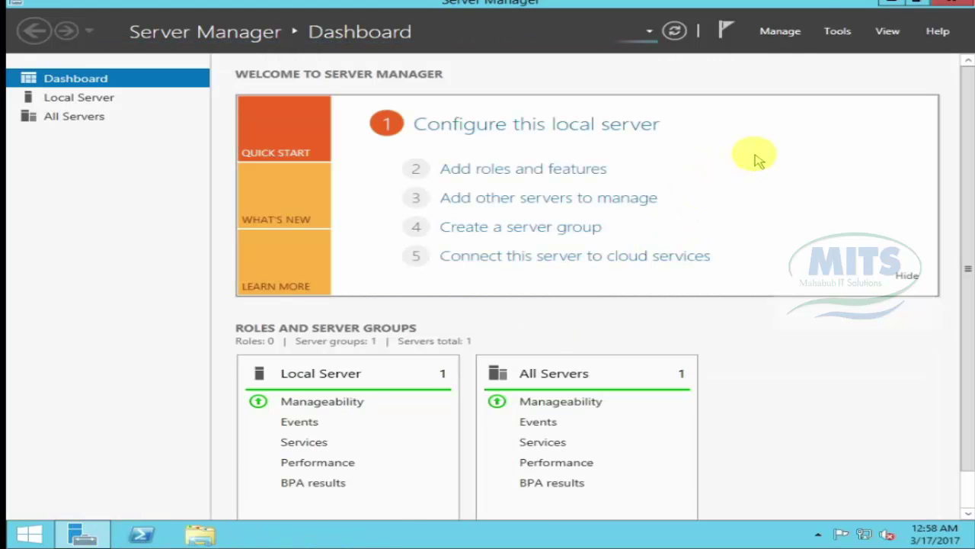
left_click(785, 32)
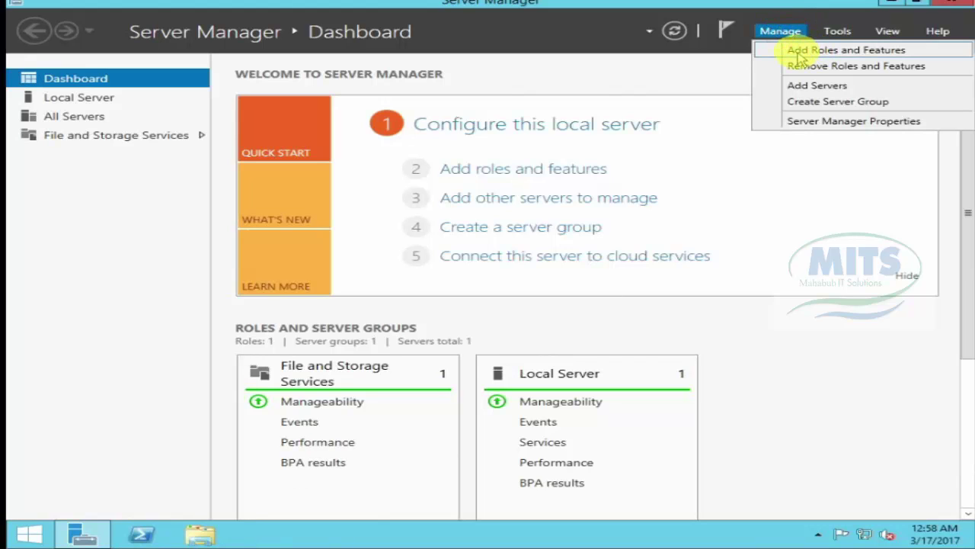
left_click(877, 52)
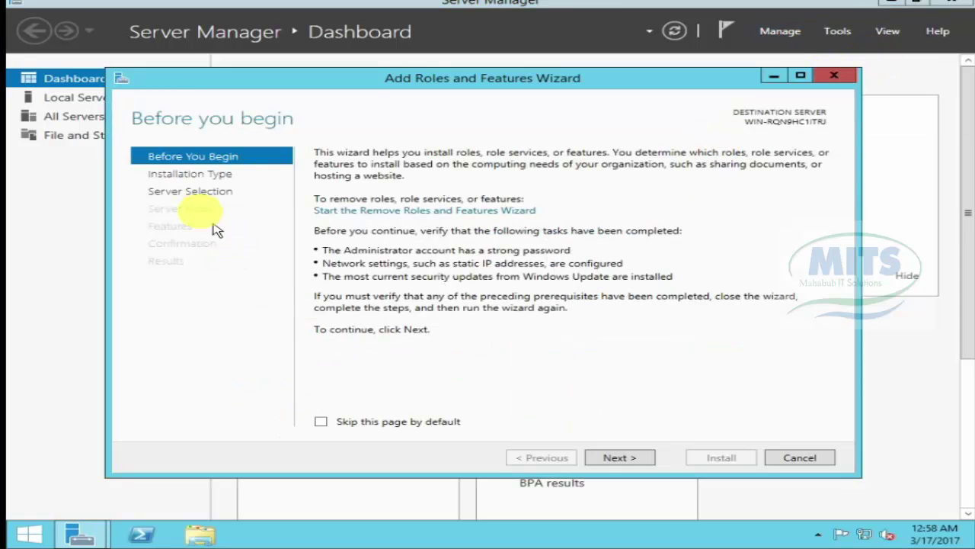
left_click(612, 457)
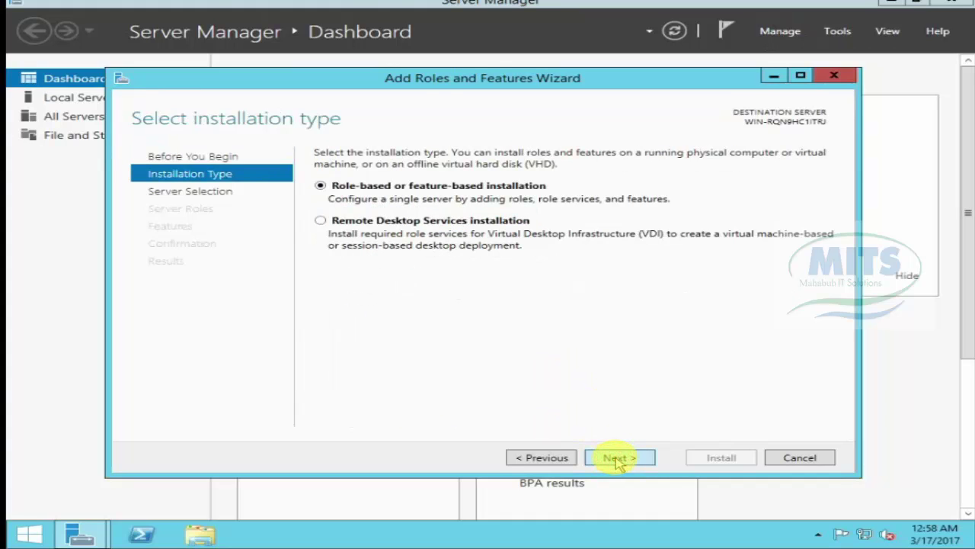
left_click(615, 457)
left_click(614, 457)
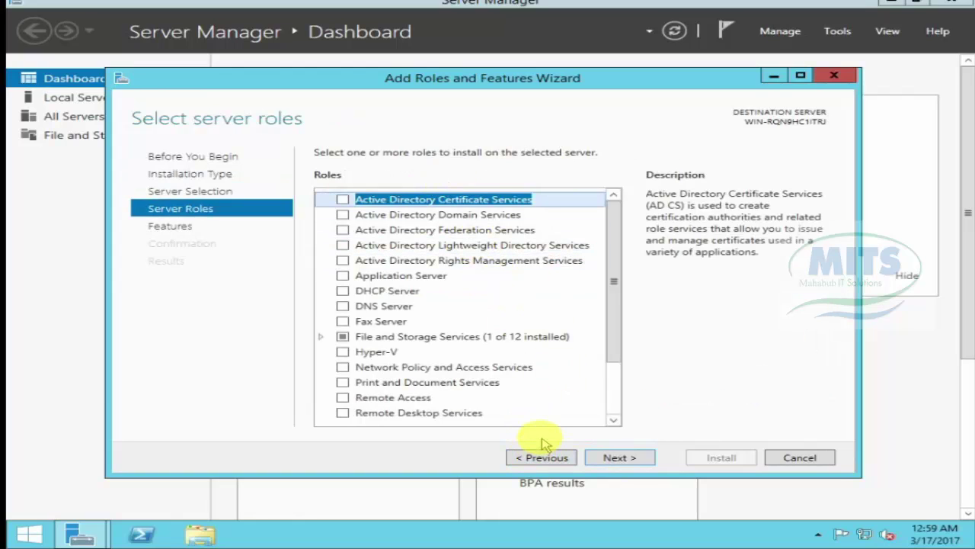
left_click(557, 460)
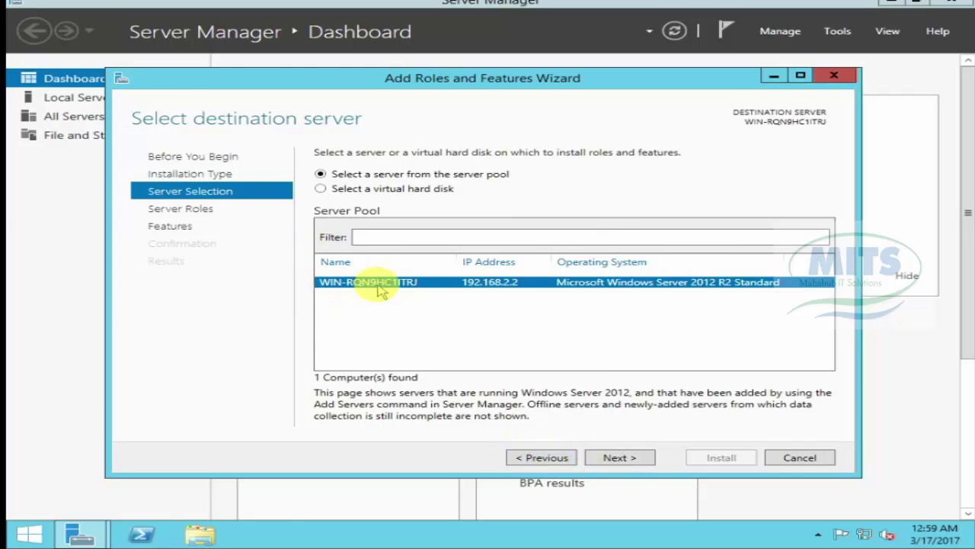
left_click(800, 457)
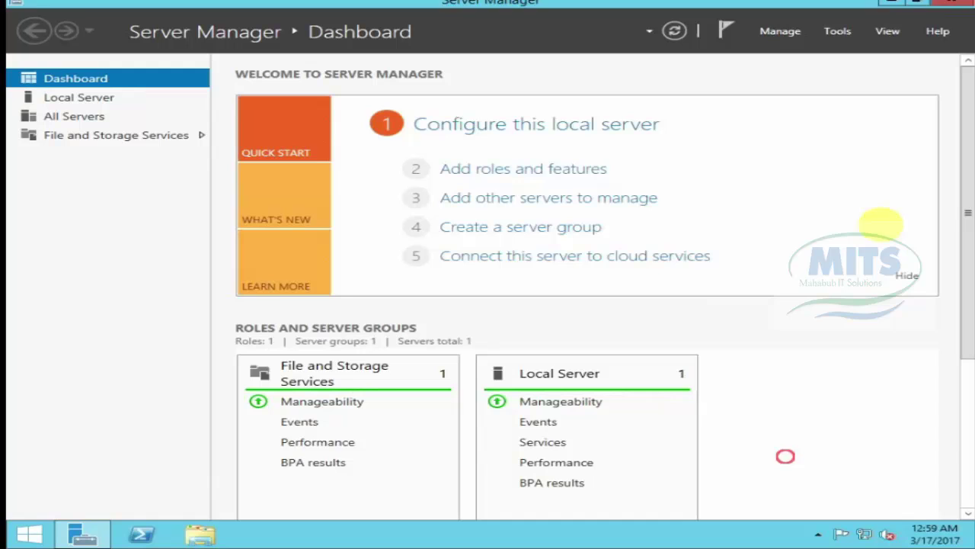
left_click(958, 4)
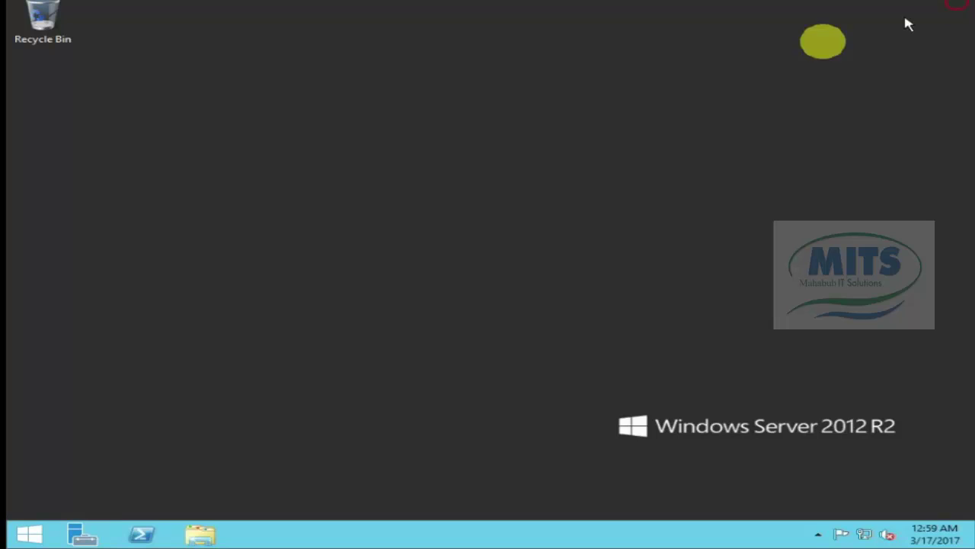
Step: Open This PC's System properties and its computer name Change settings dialog
left_click(31, 536)
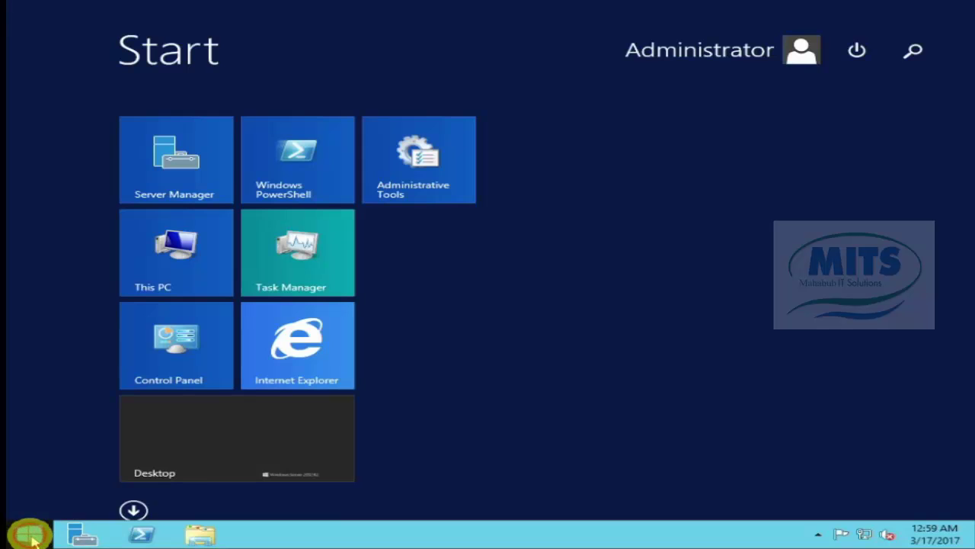
left_click(182, 250)
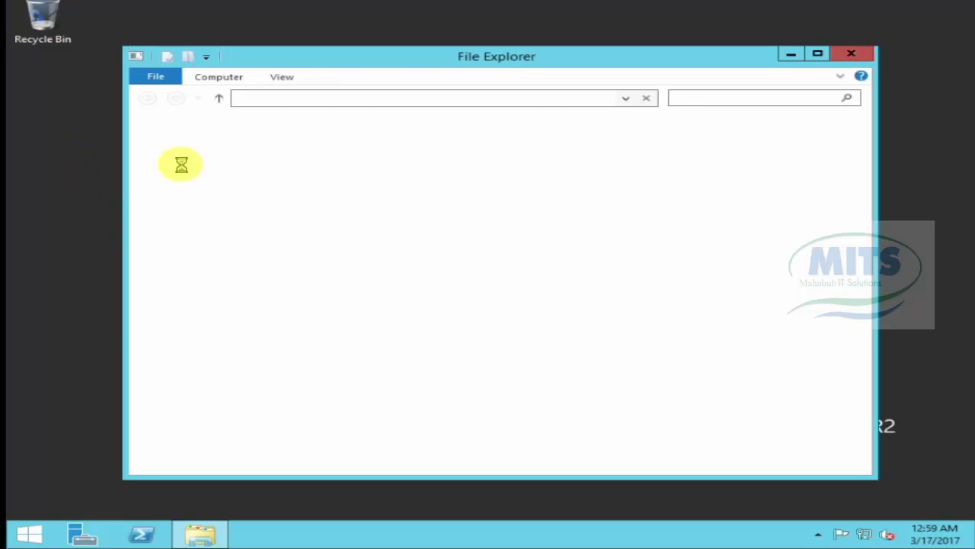
right_click(190, 202)
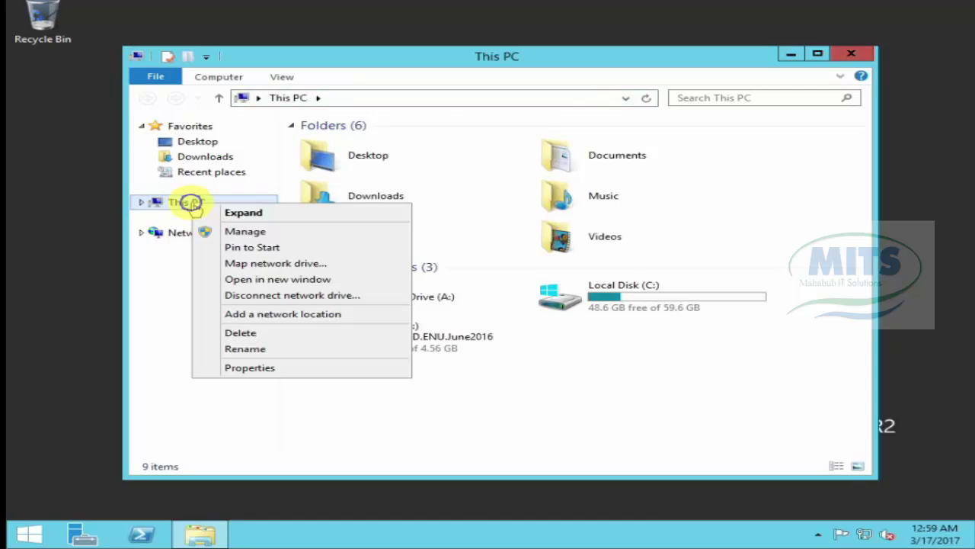
left_click(233, 369)
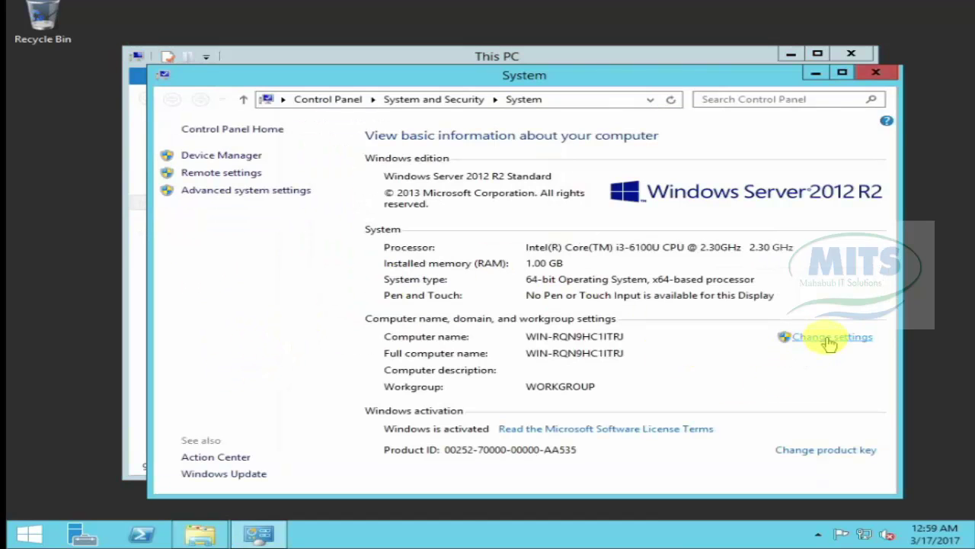
left_click(827, 338)
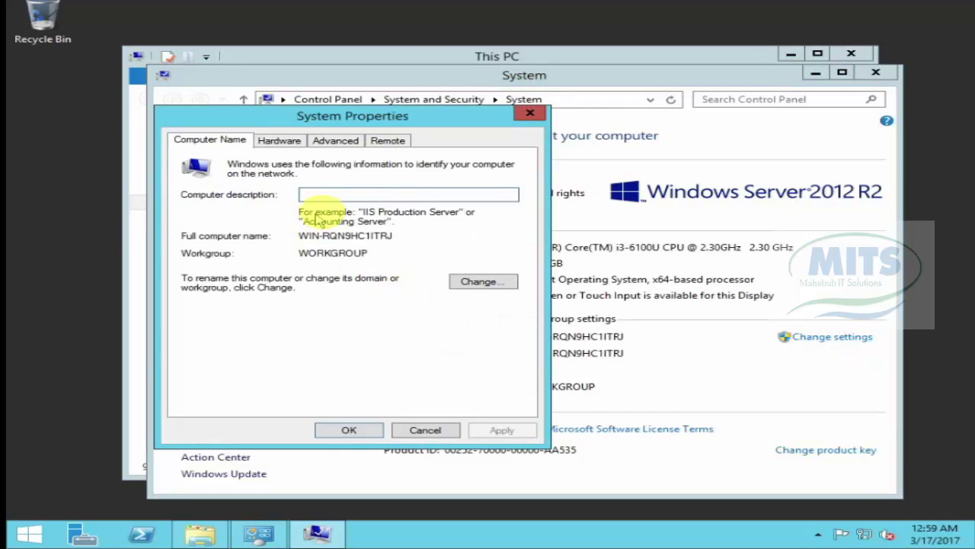
Step: Rename the computer to DC, accept the restart notice, and close System Properties
left_click(473, 282)
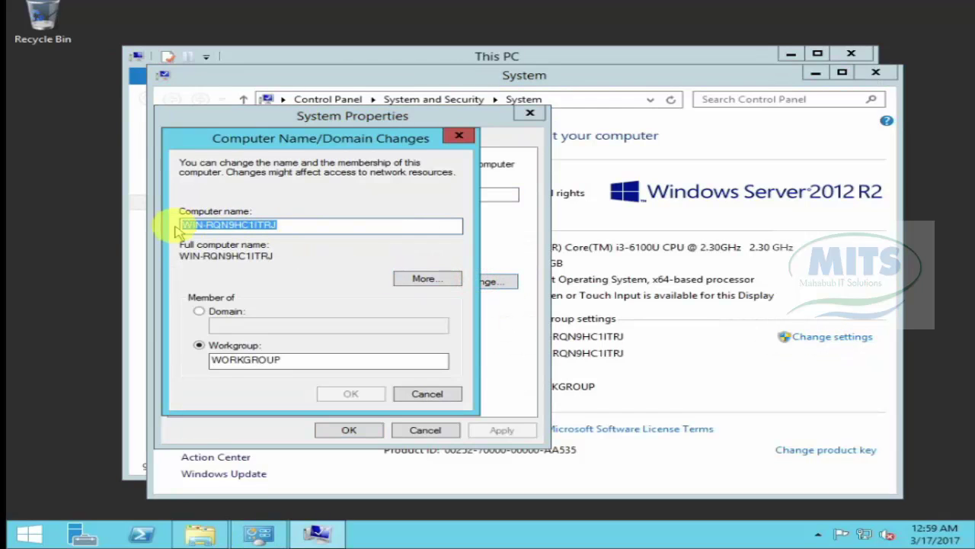
left_click(303, 223)
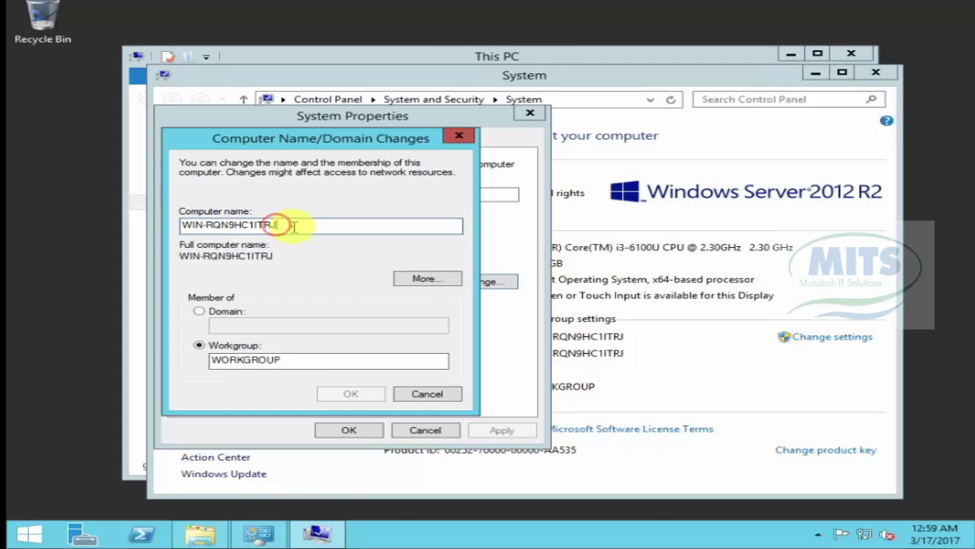
double_click(292, 225)
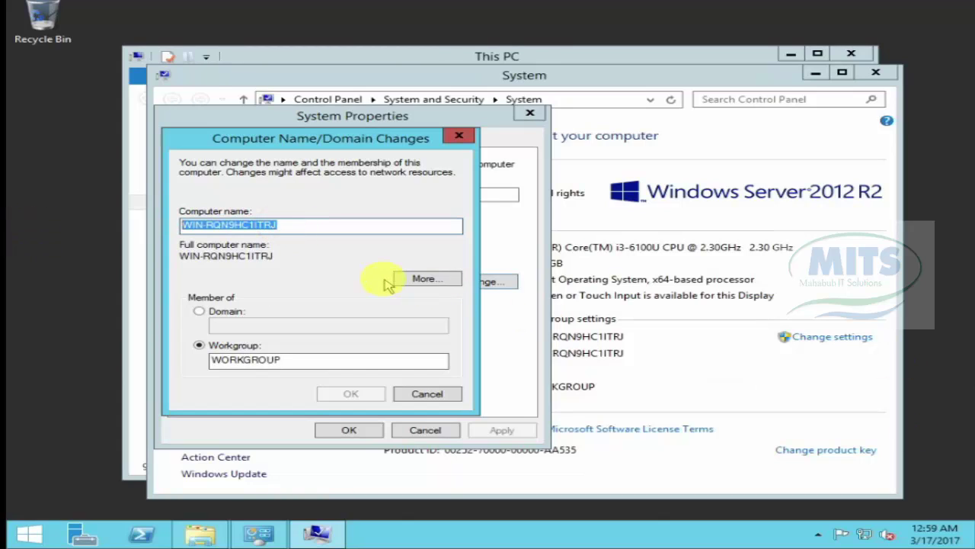
type("DNS")
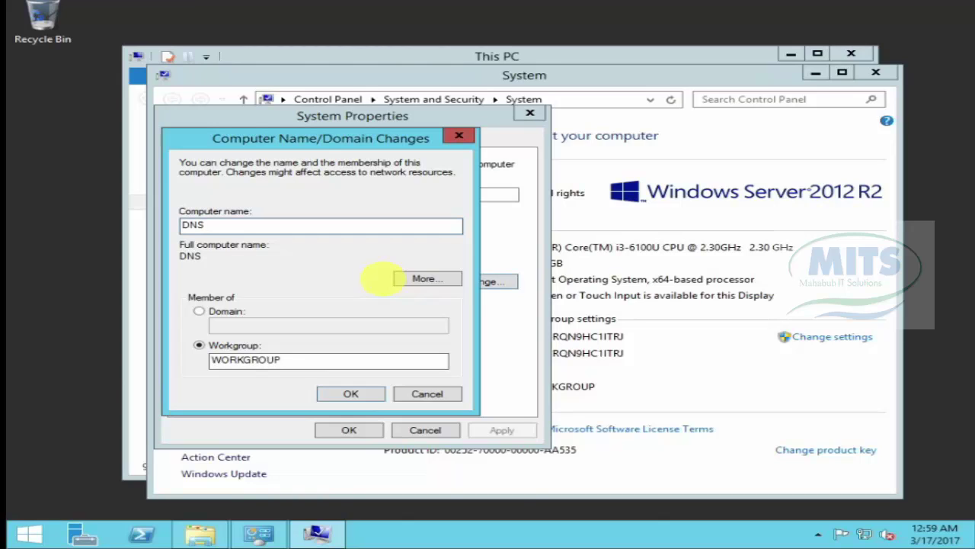
key("BackSpace")
key("BackSpace")
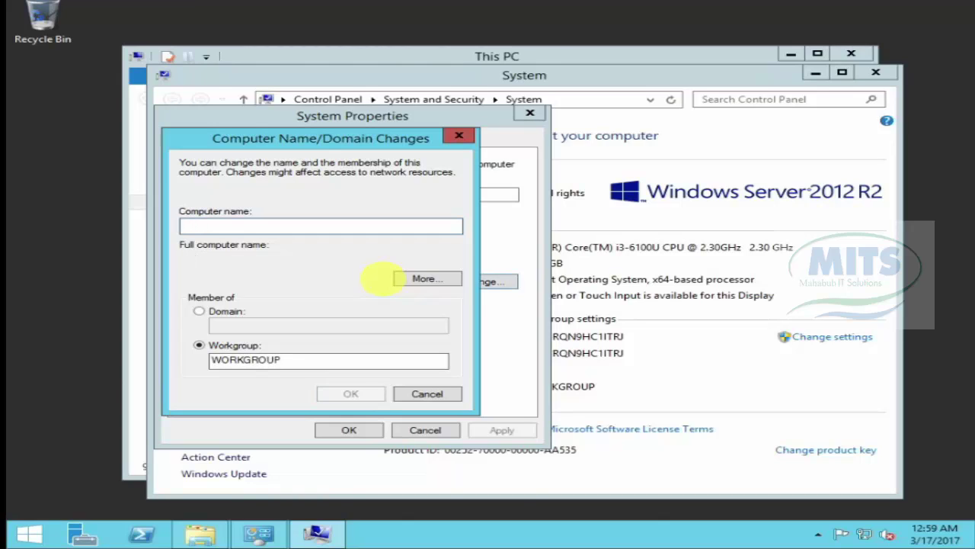
type("DC")
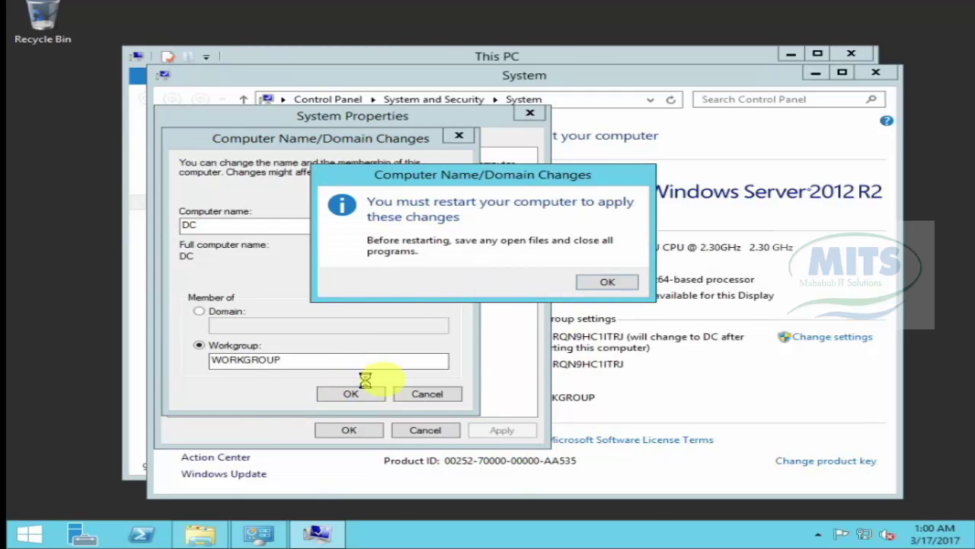
left_click(599, 283)
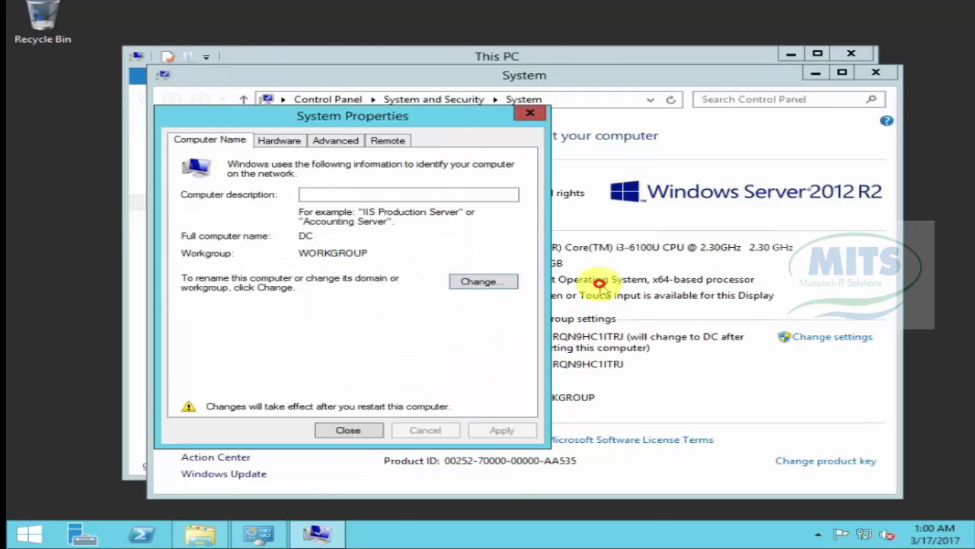
left_click(348, 430)
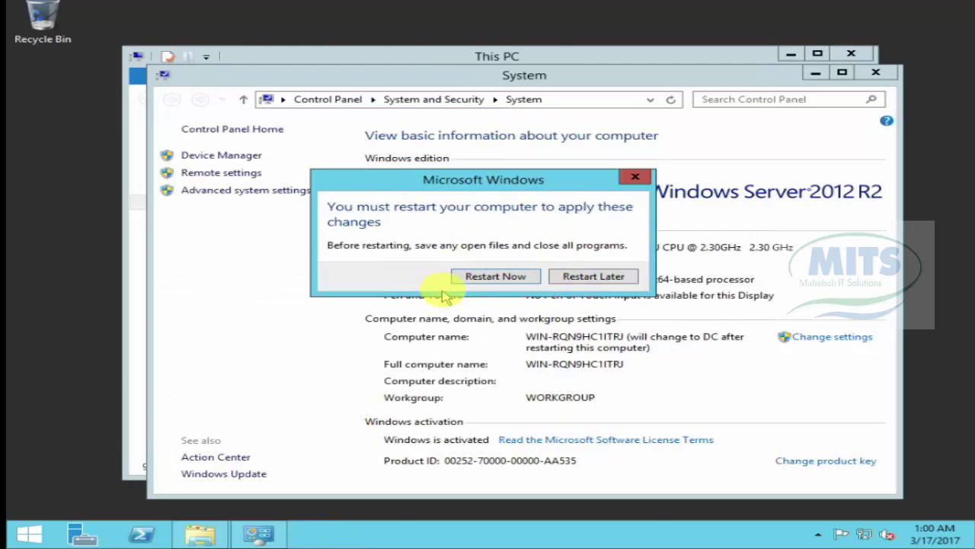
Step: Restart the server now to apply the new name and let it reboot to the desktop
left_click(495, 275)
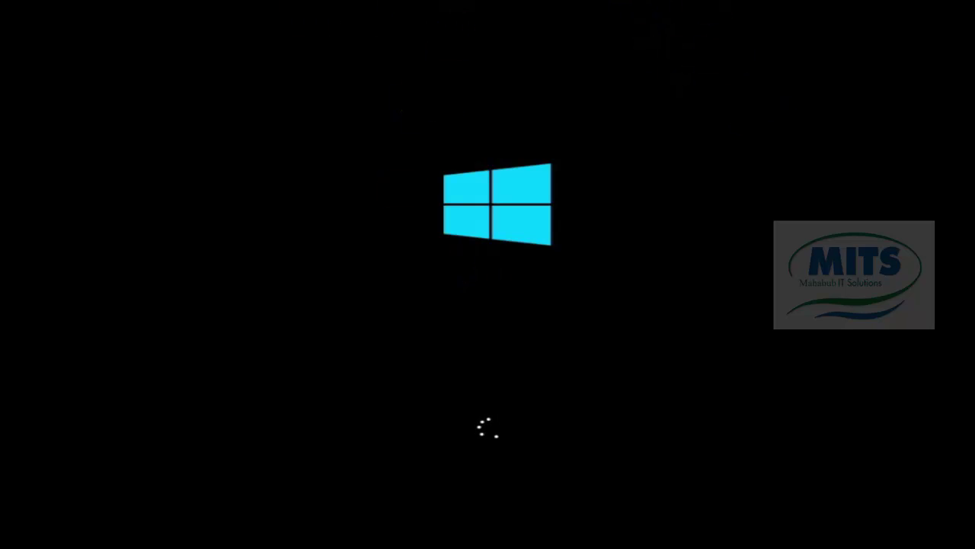
key("ctrl+alt")
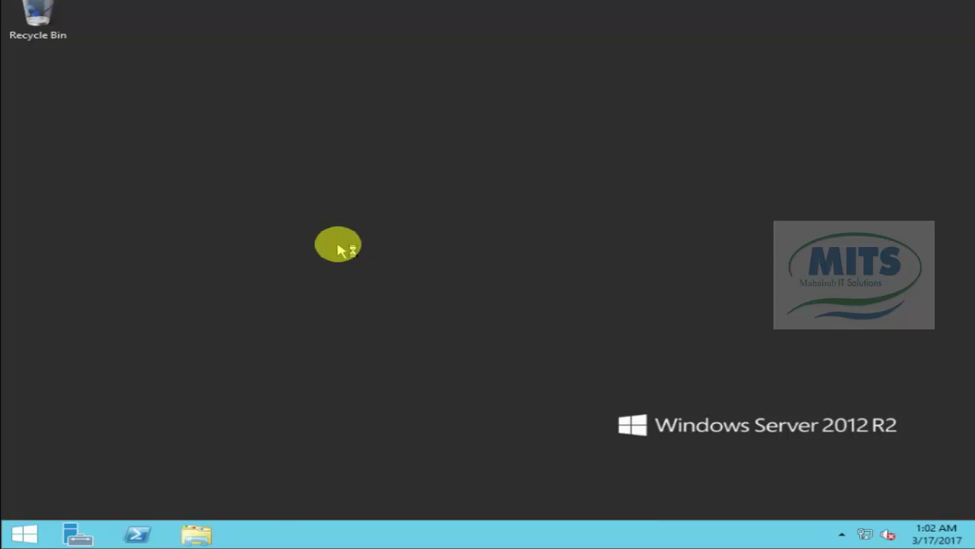
Step: Launch Server Manager from the taskbar and wait for its Dashboard to load after the restart
left_click(77, 535)
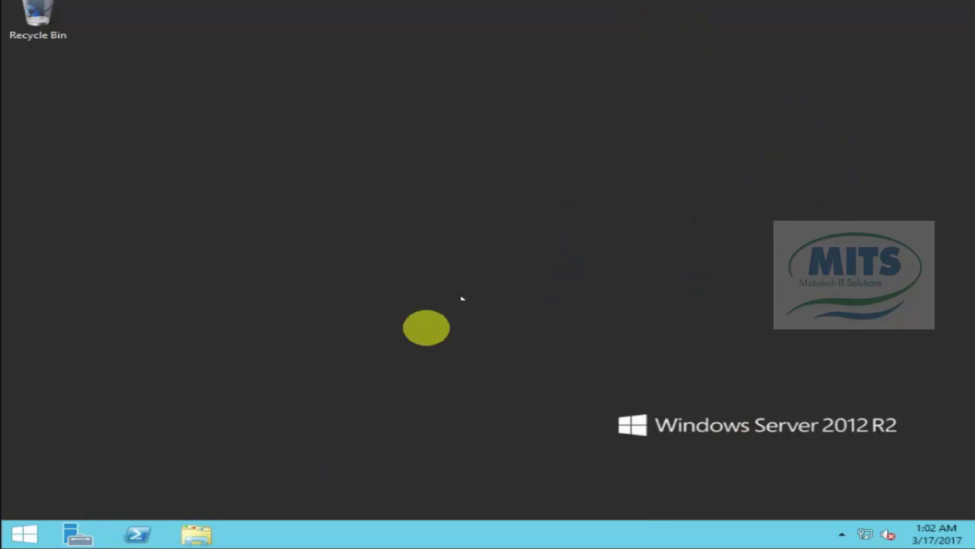
left_click(76, 535)
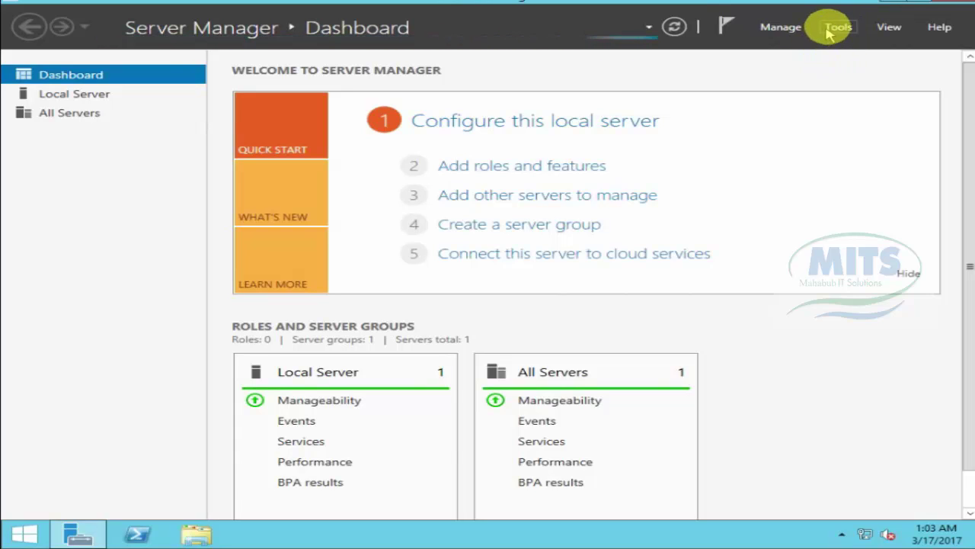
left_click(836, 29)
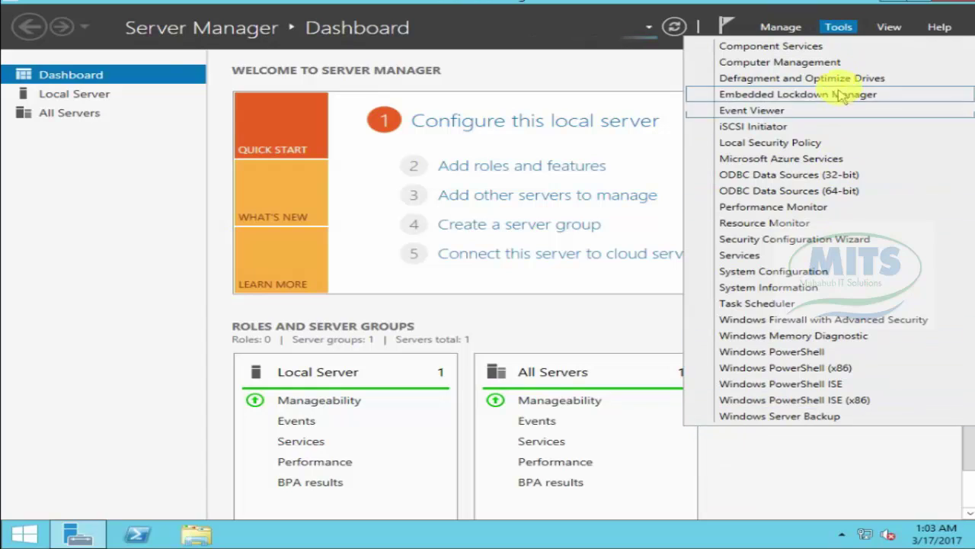
left_click(777, 28)
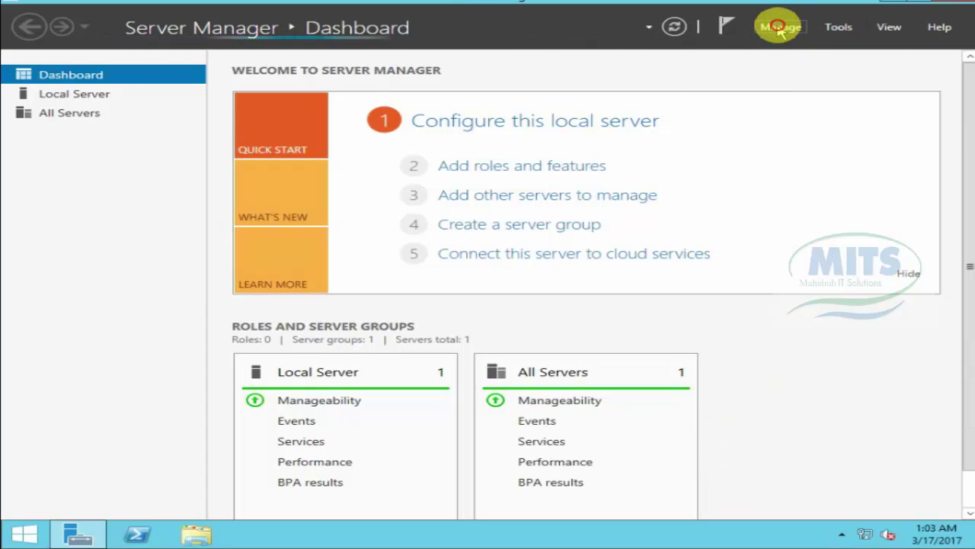
Step: Retry Manage > Add Roles and Features, dismissing the inventory-collecting notice until data collection finishes
left_click(778, 27)
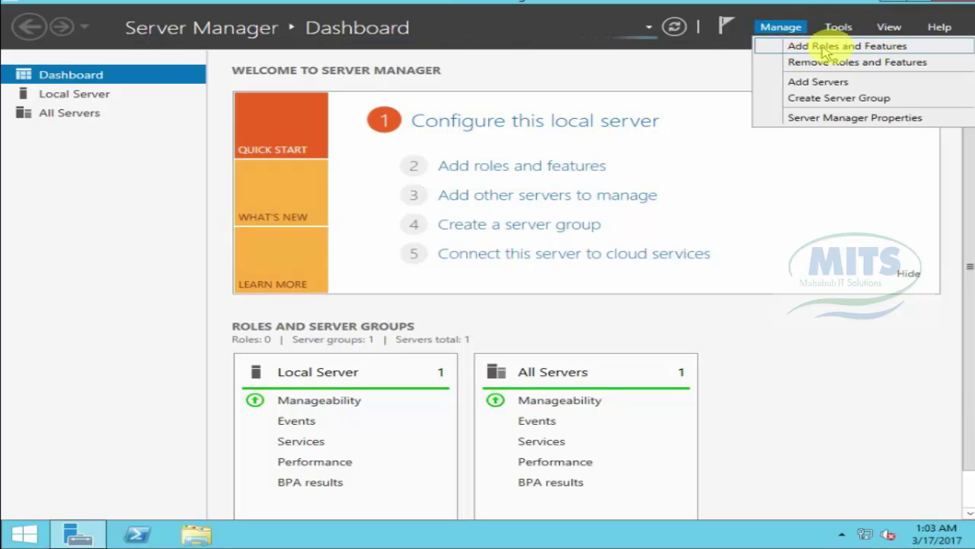
left_click(876, 47)
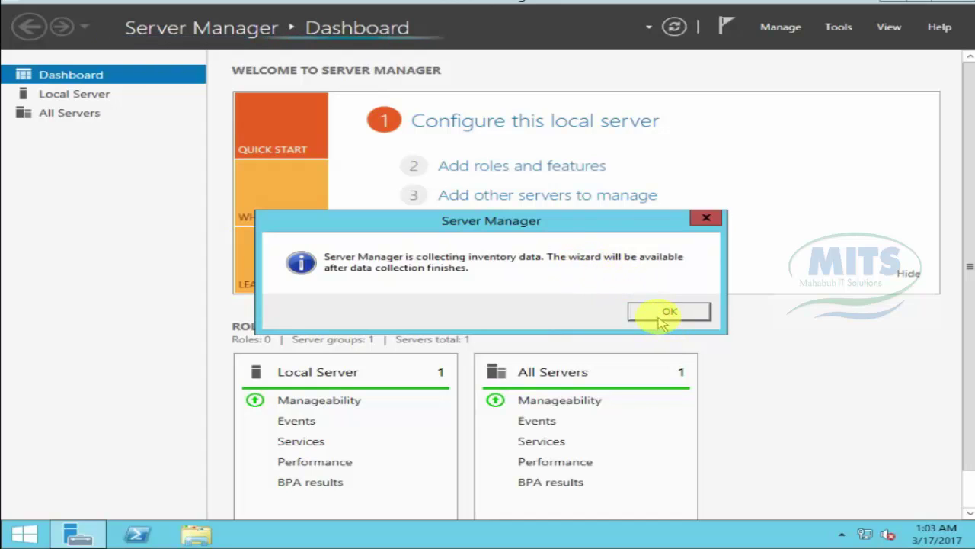
left_click(658, 317)
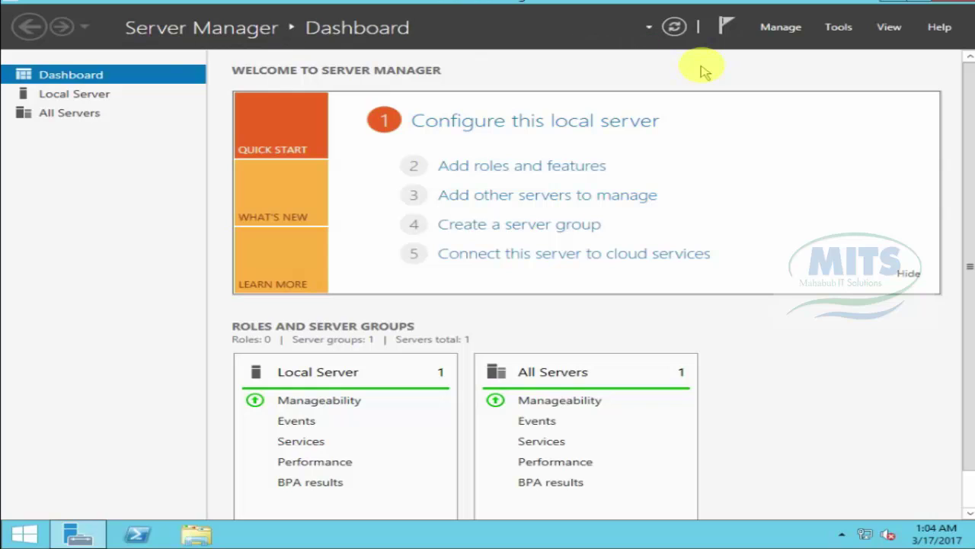
left_click(777, 25)
left_click(853, 46)
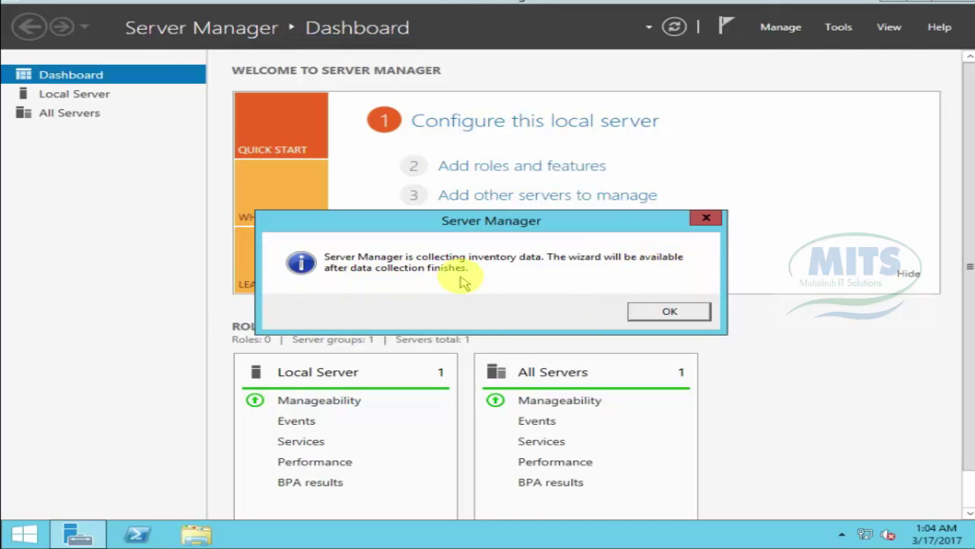
left_click(652, 309)
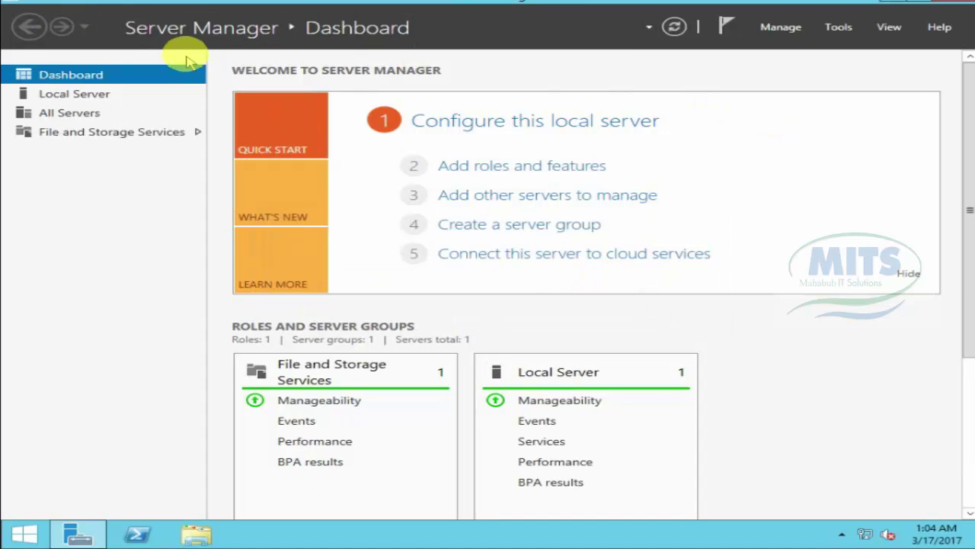
left_click(784, 27)
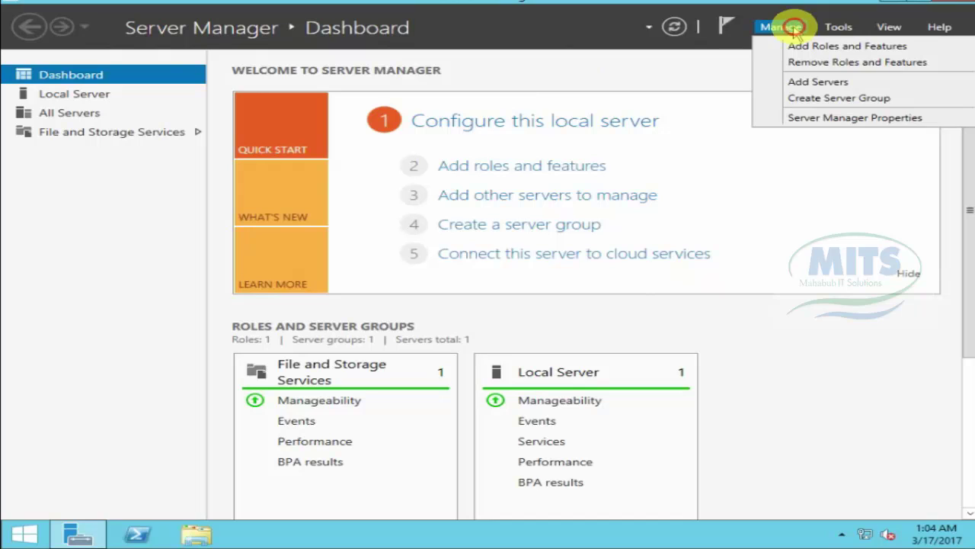
Step: Launch the Add Roles and Features Wizard with role-based installation targeting server DC
left_click(827, 45)
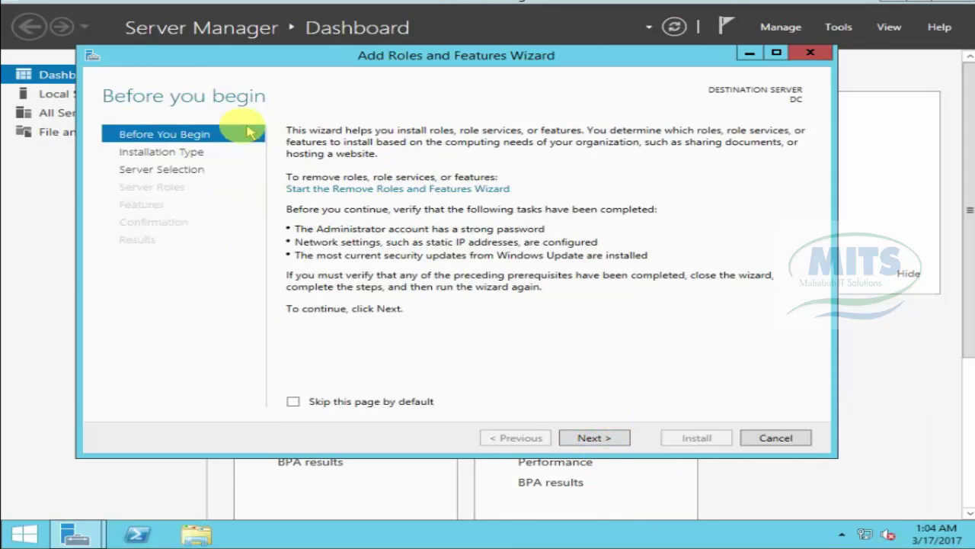
left_click(591, 437)
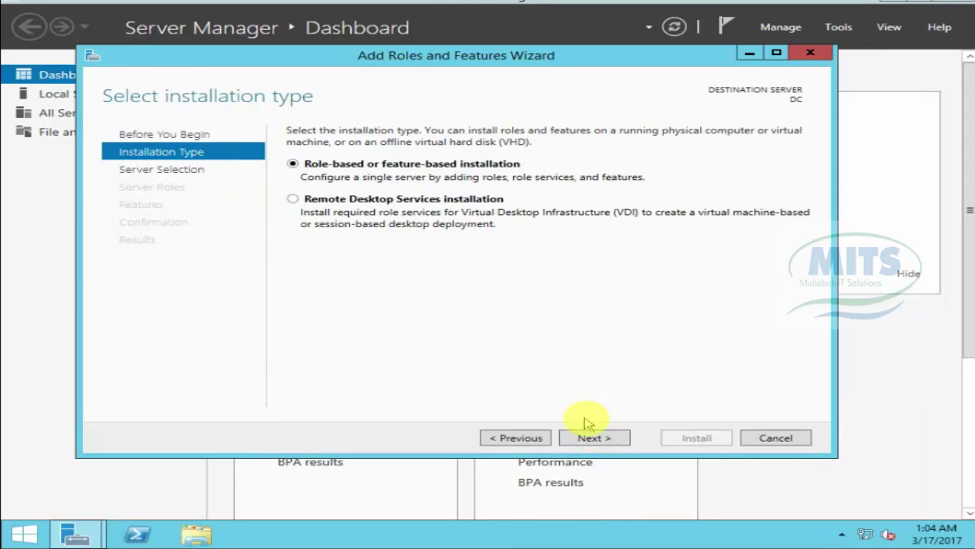
left_click(592, 440)
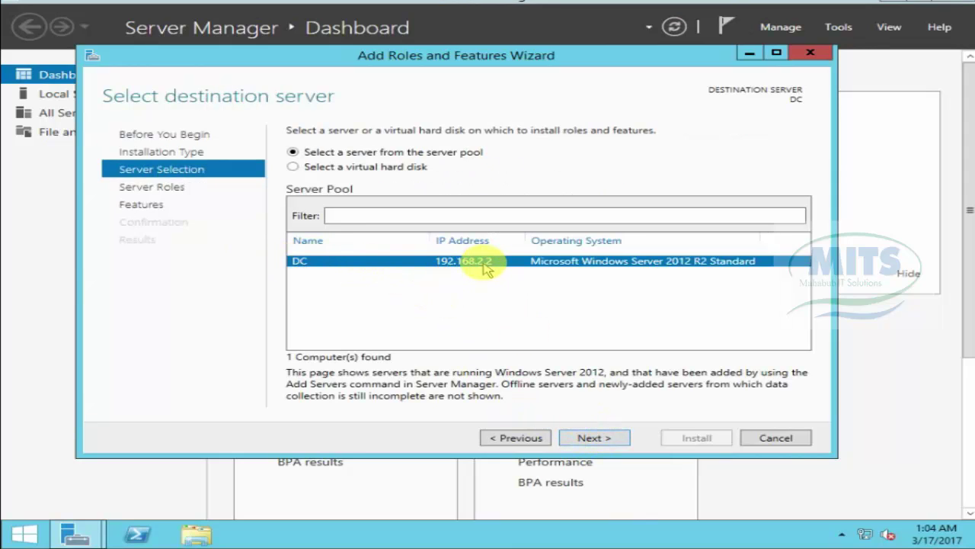
left_click(607, 433)
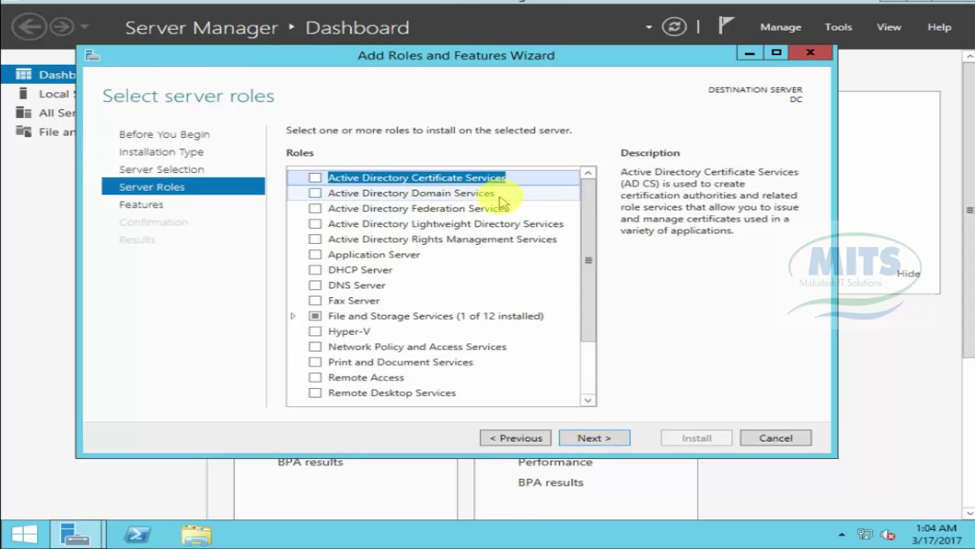
Step: Tick Active Directory Domain Services, add its required features, and continue to feature selection
left_click(315, 193)
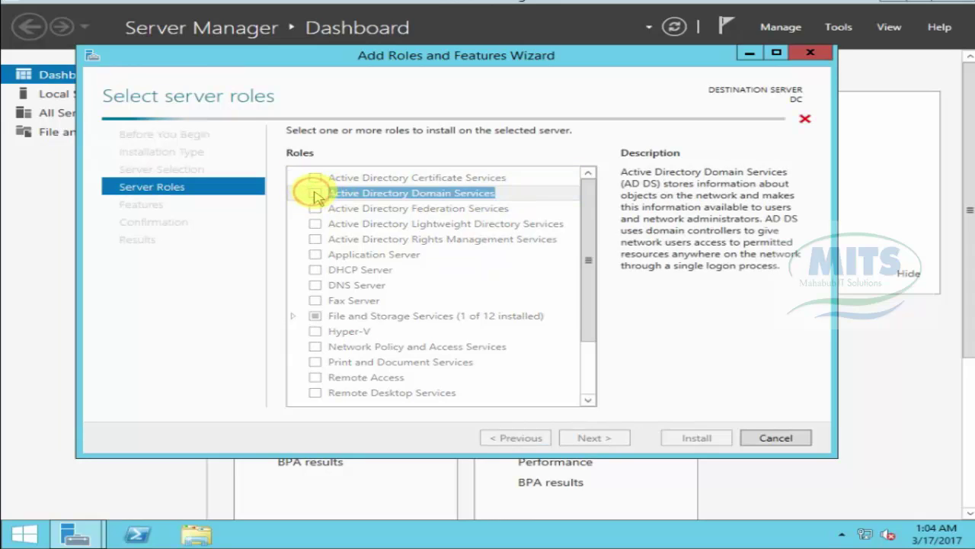
left_click(510, 378)
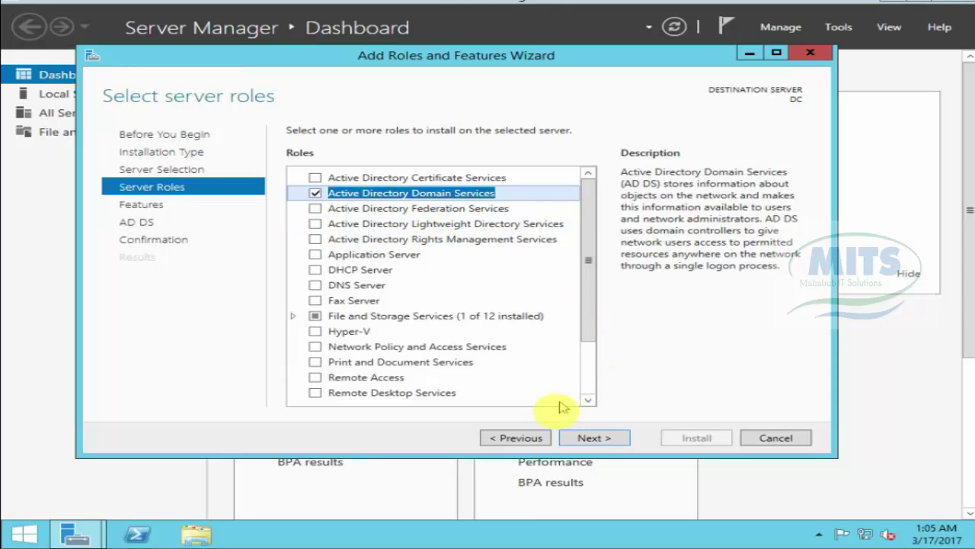
left_click(585, 438)
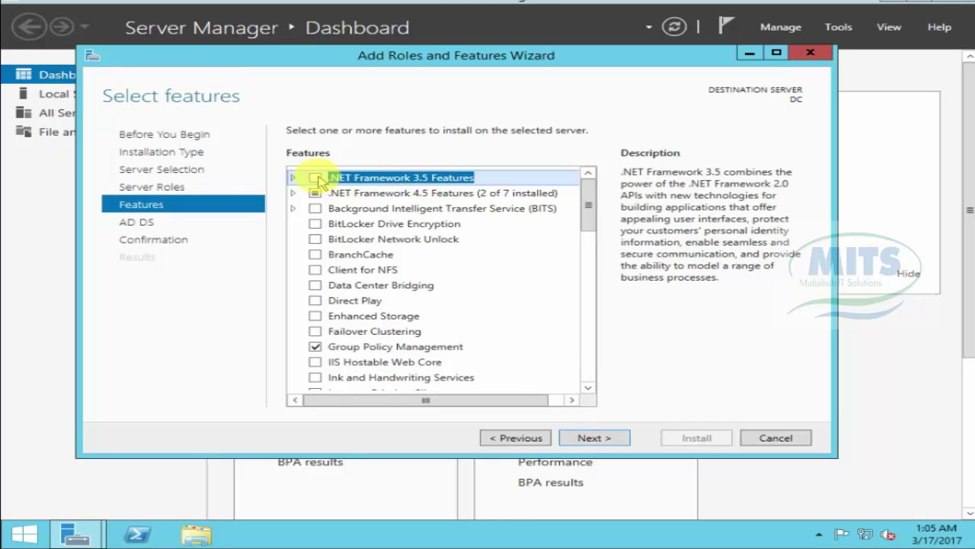
Step: Include .NET Framework 3.5 Features and ASP.NET 4.5 among the features to install
left_click(314, 177)
left_click(294, 192)
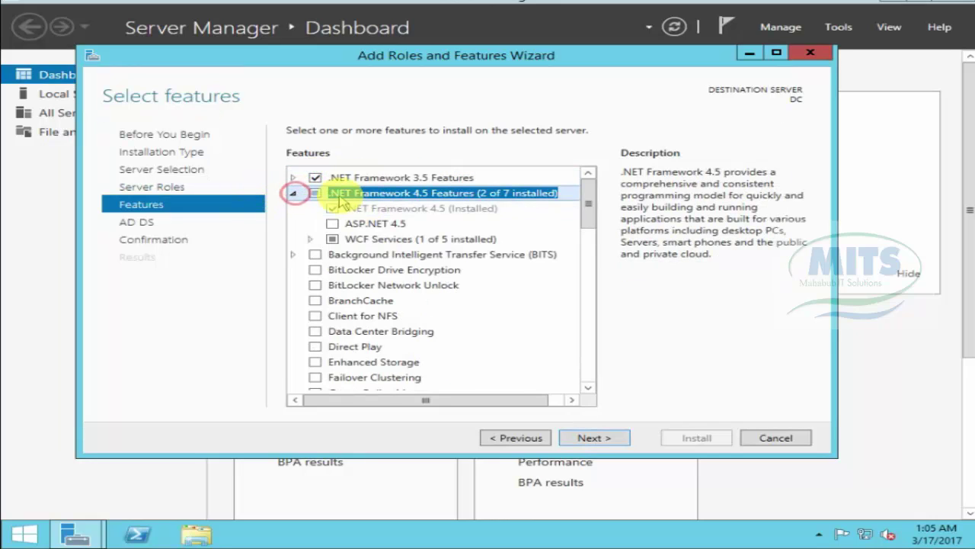
left_click(335, 223)
left_click(333, 223)
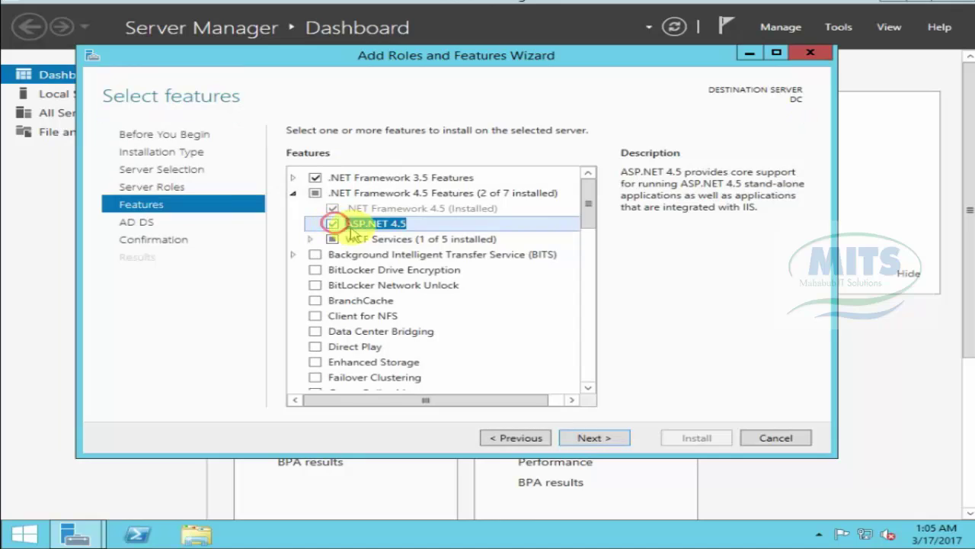
Step: Advance past the Features and AD DS pages to Confirm installation selections
left_click(594, 438)
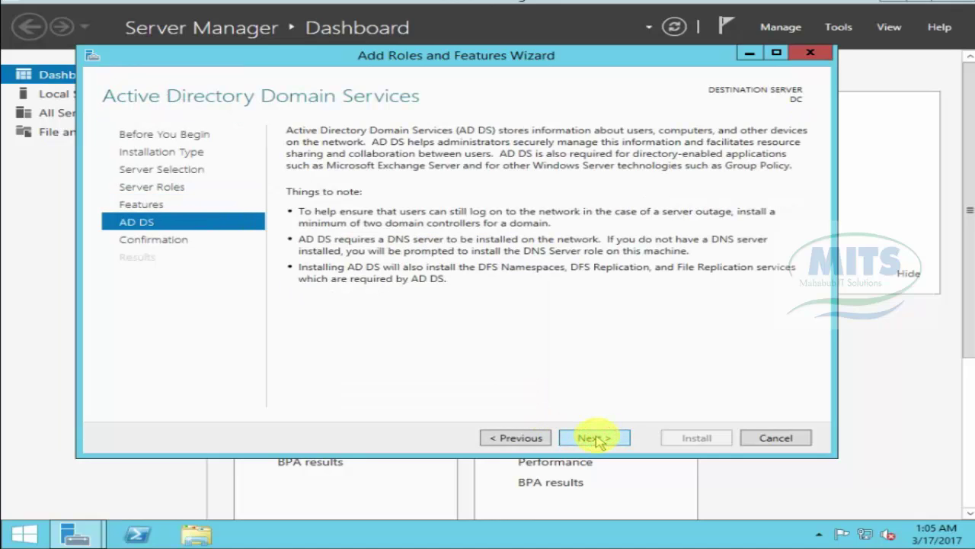
left_click(595, 439)
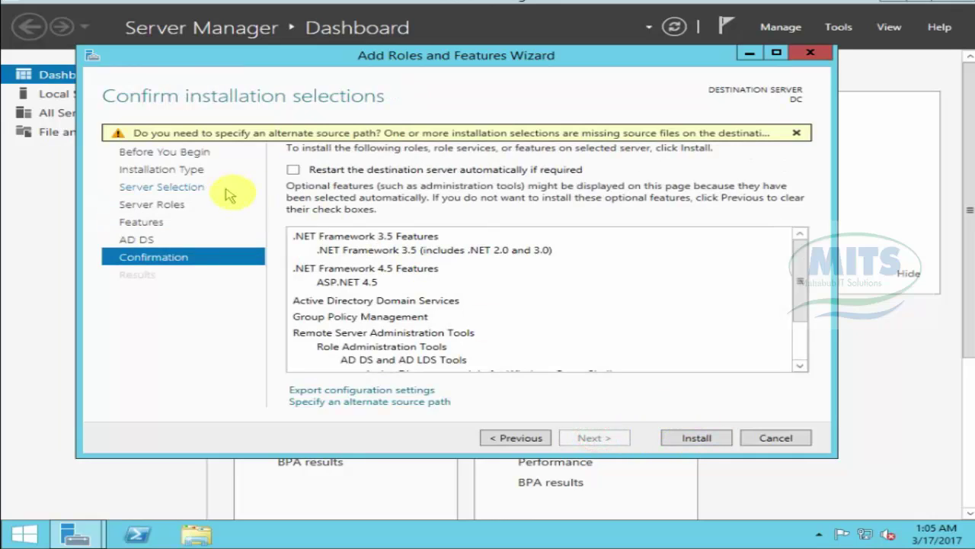
left_click(697, 441)
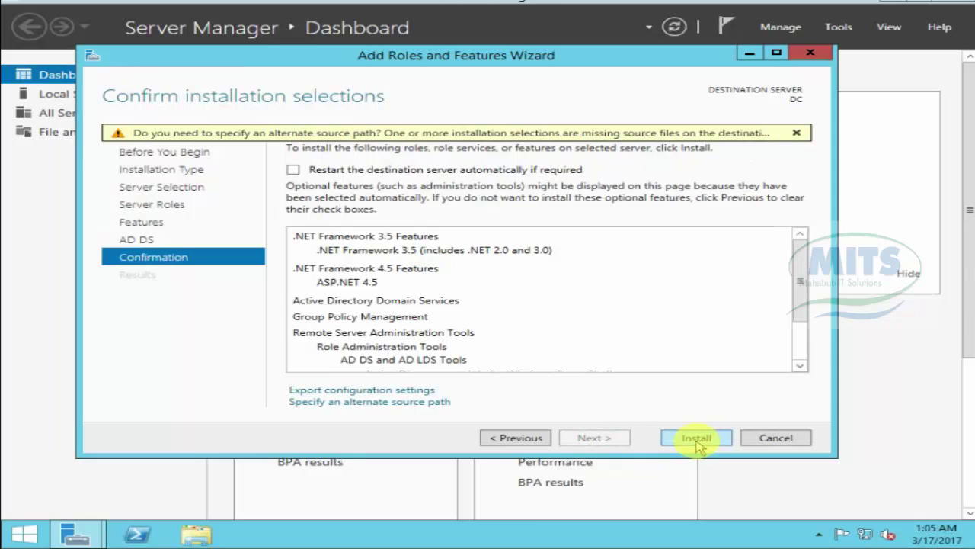
right_click(869, 537)
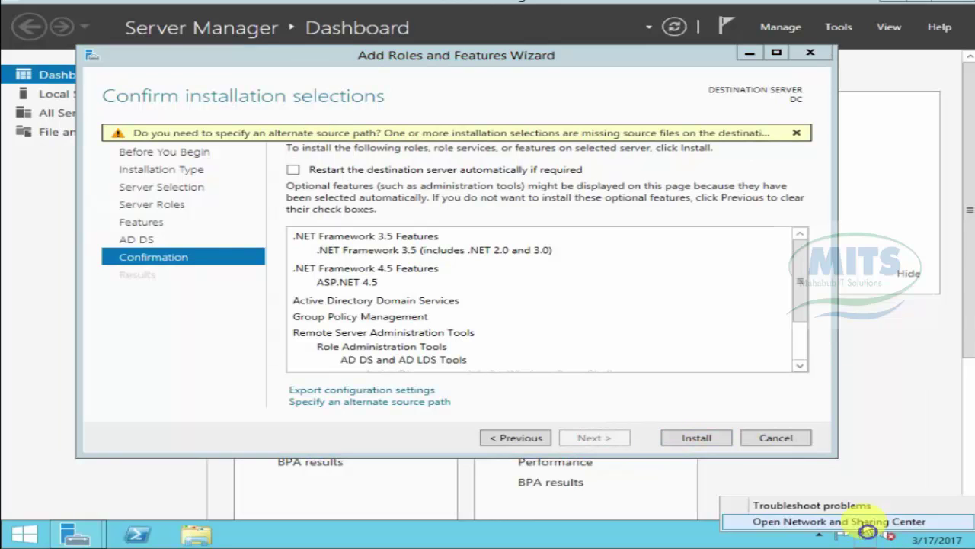
key("Escape")
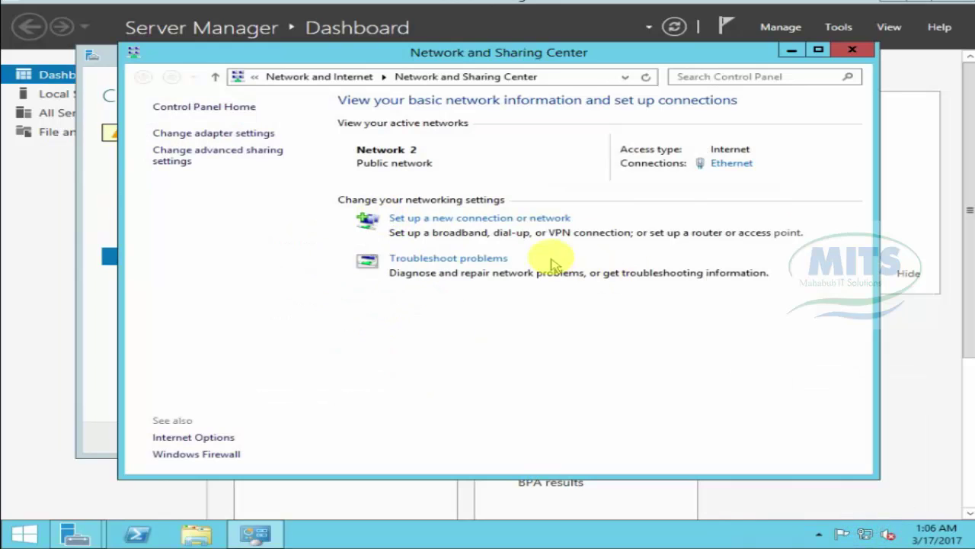
left_click(733, 163)
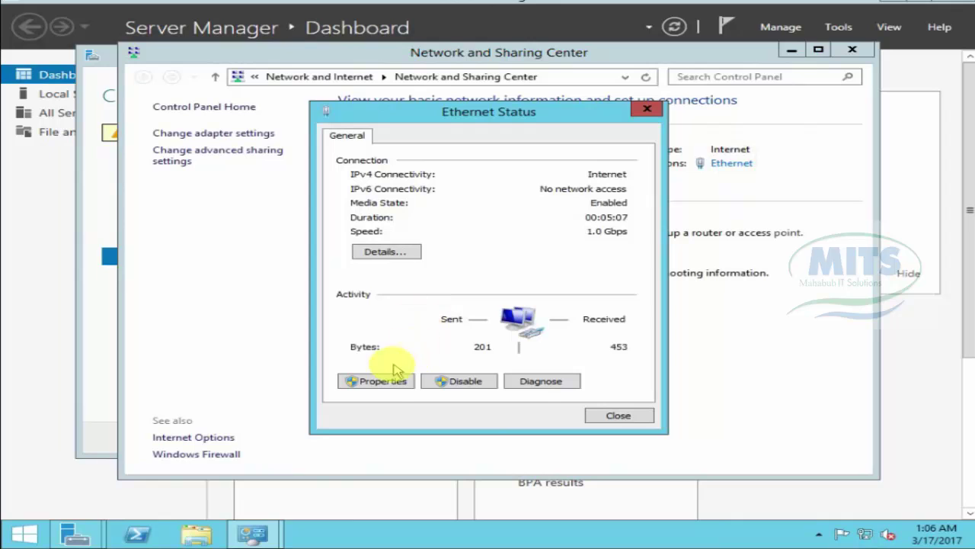
left_click(381, 381)
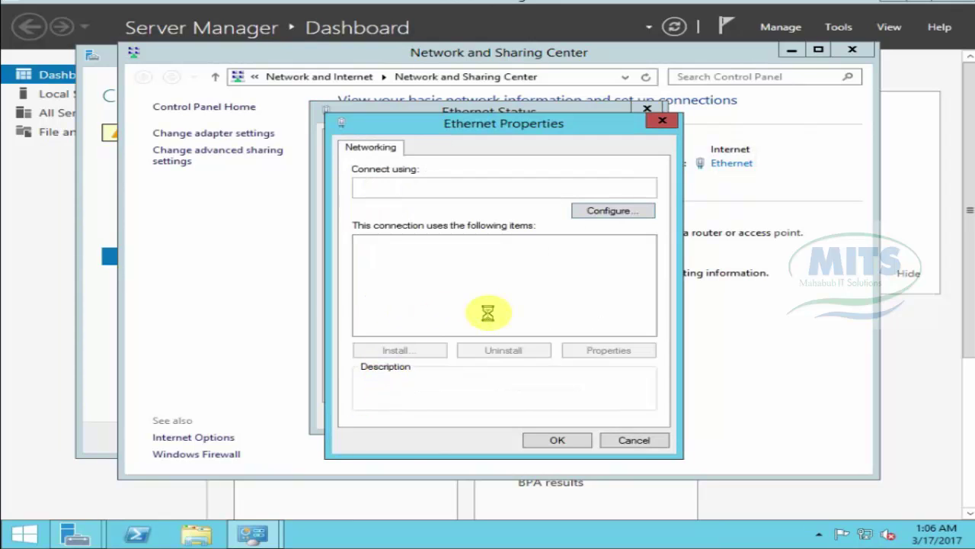
double_click(472, 329)
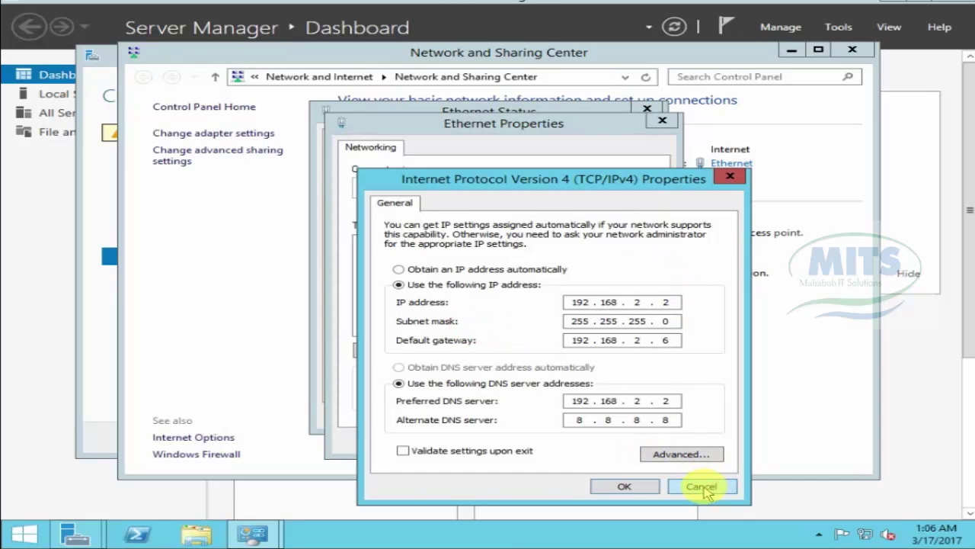
left_click(702, 487)
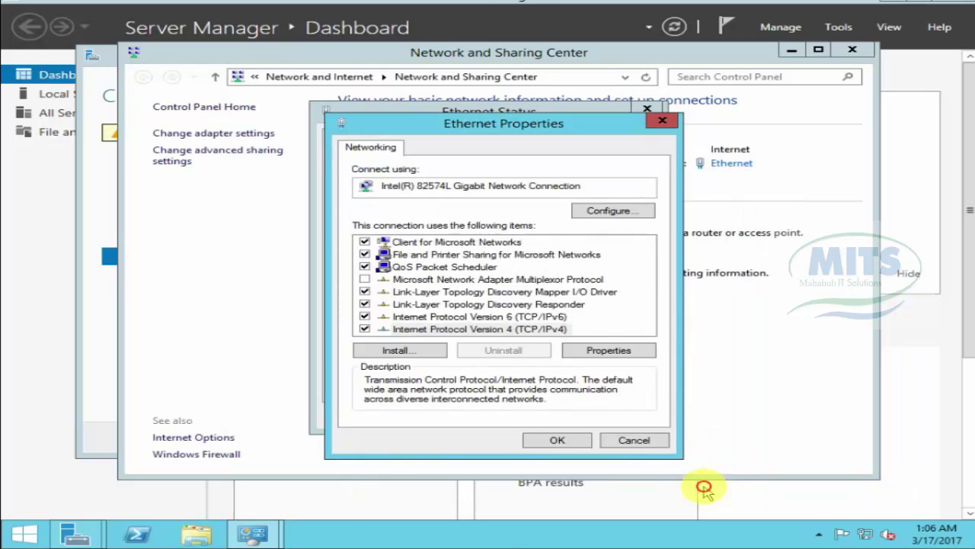
left_click(644, 440)
left_click(638, 416)
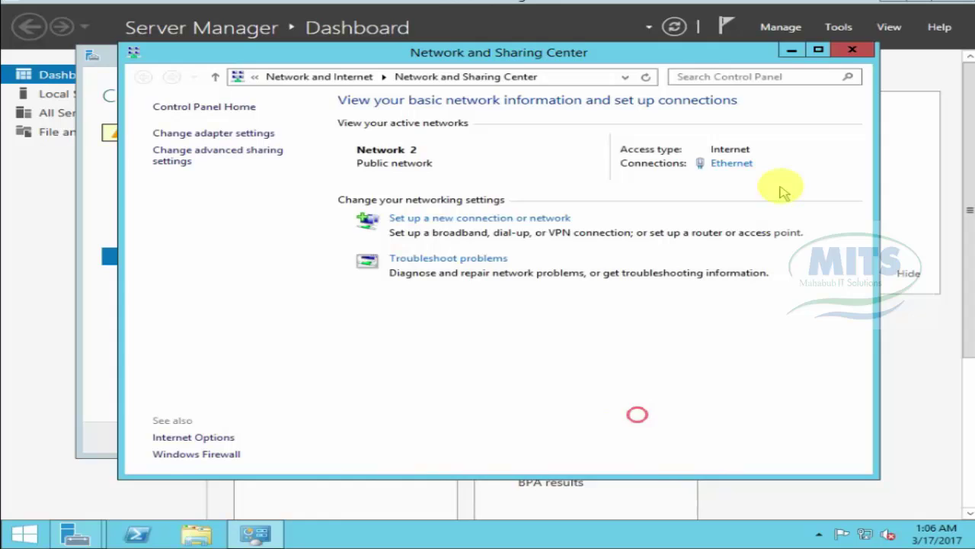
left_click(857, 49)
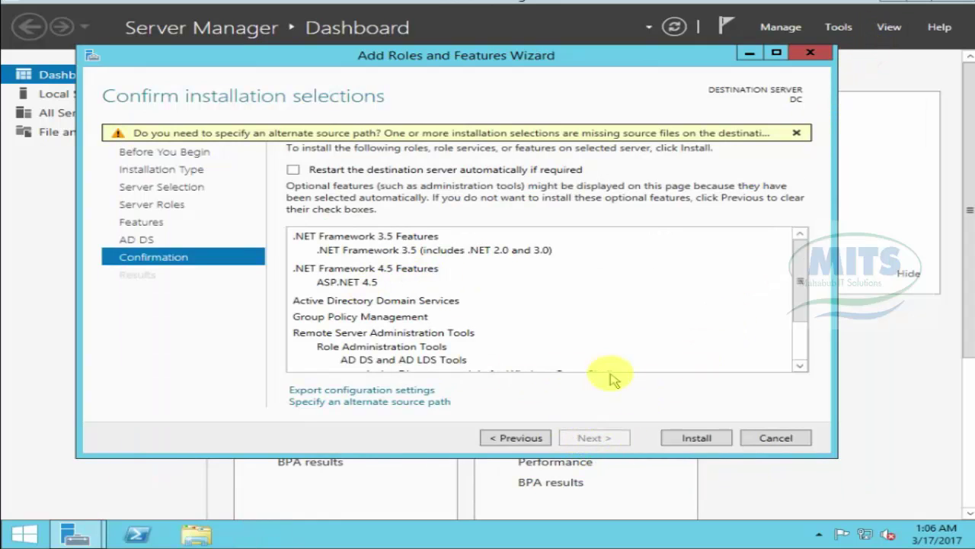
Step: Install AD DS, .NET and the management tools on DC and wait for success
left_click(695, 438)
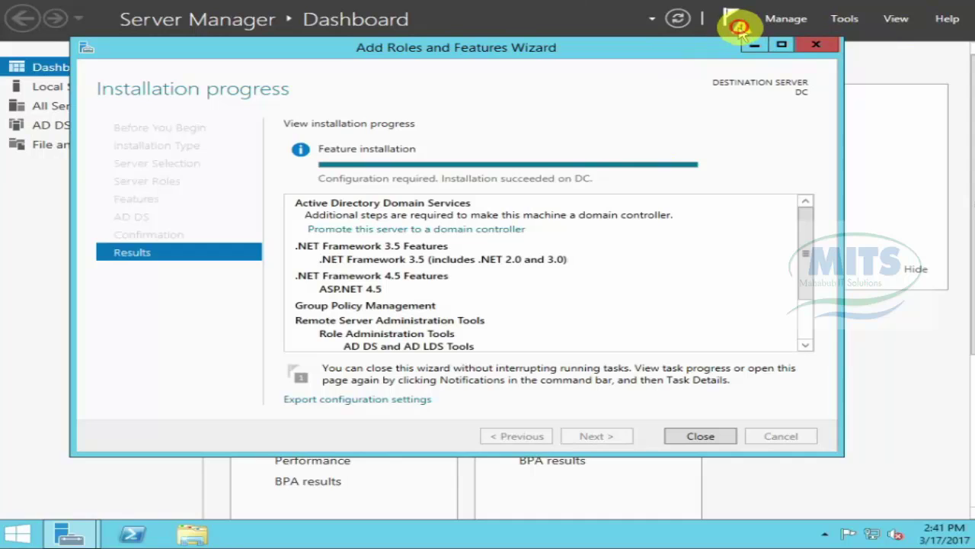
Step: Check the installation notifications, then launch 'Promote this server to a domain controller'
left_click(743, 28)
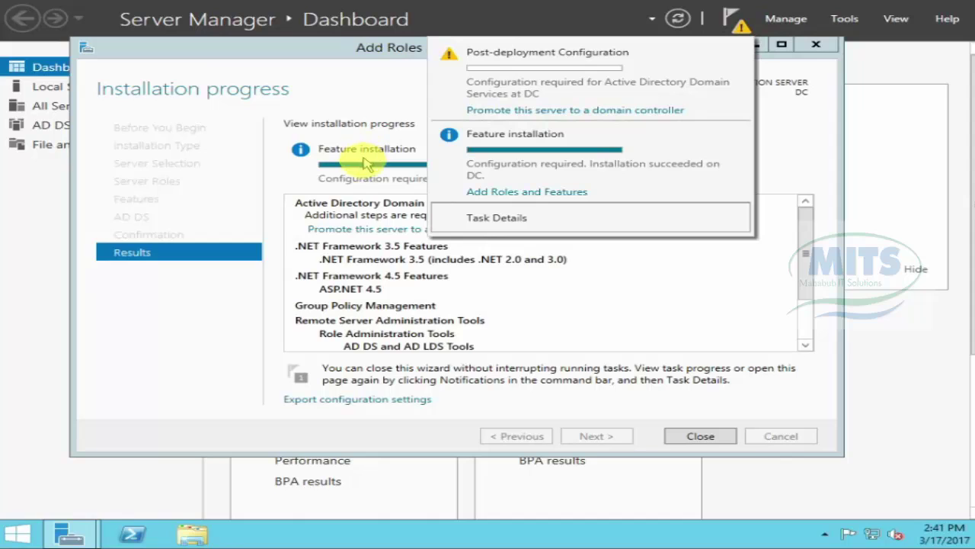
left_click(296, 166)
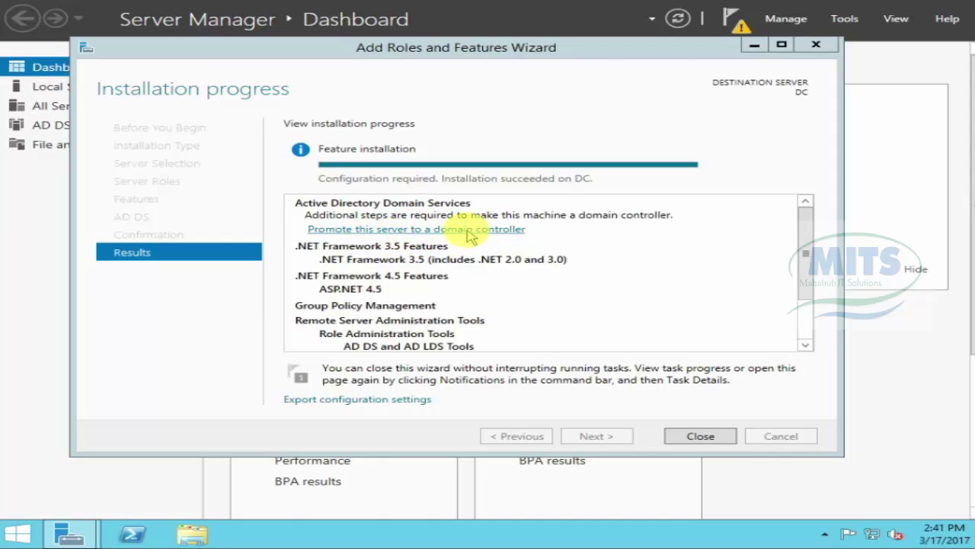
left_click(449, 231)
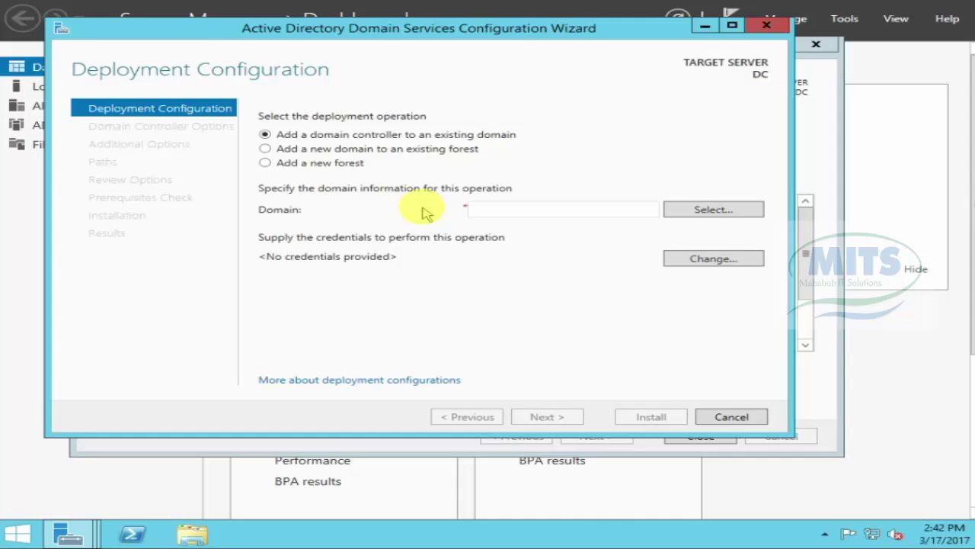
Step: Choose 'Add a new forest' and enter mitsbd.com as the root domain name
left_click(267, 162)
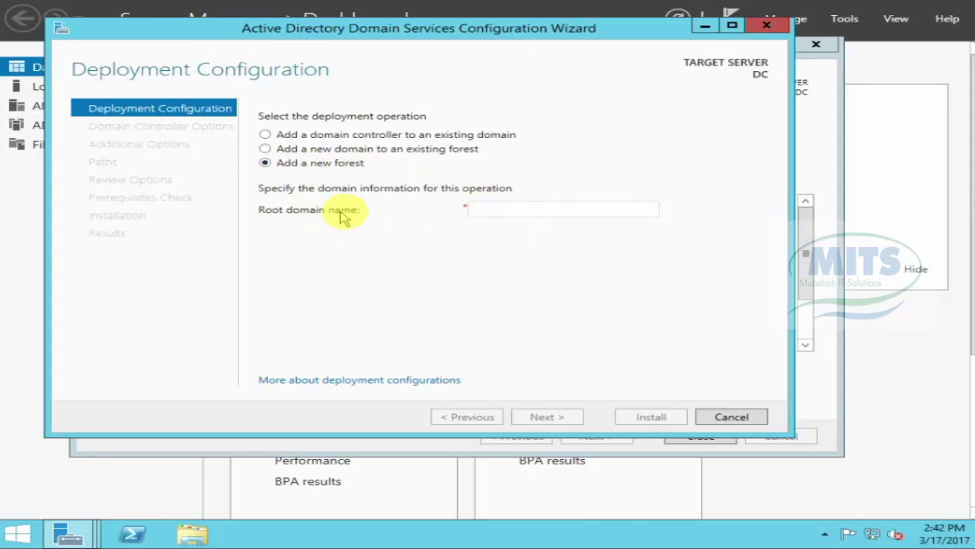
left_click(493, 207)
left_click(487, 209)
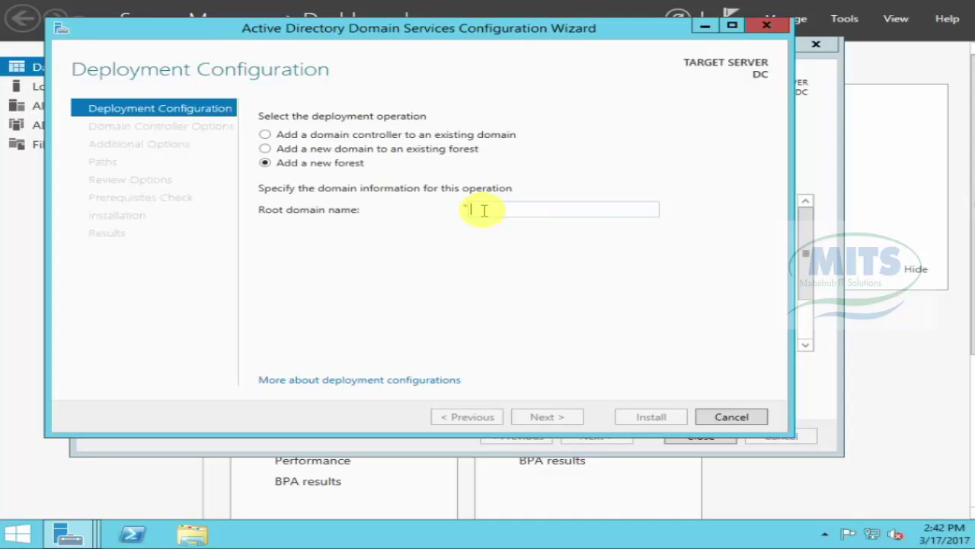
type("mitsb")
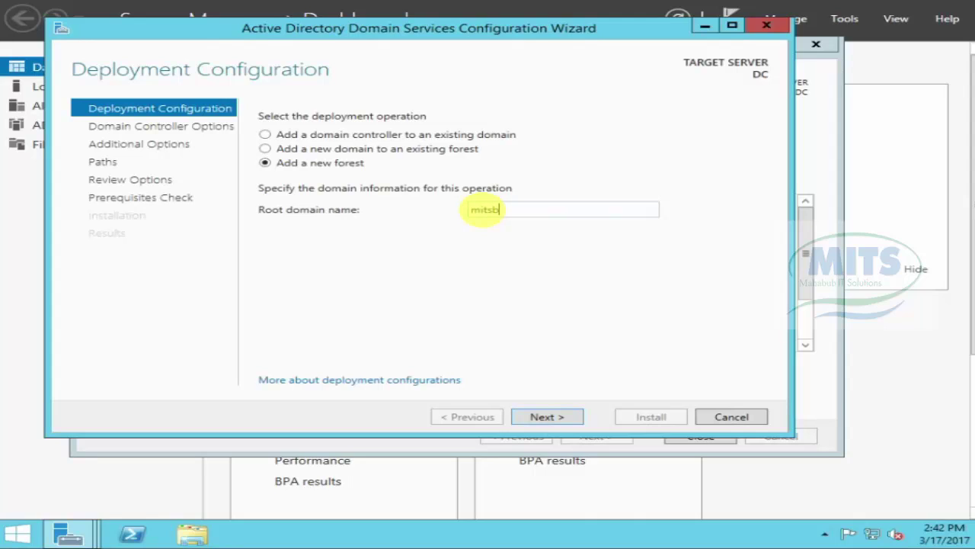
type("d.com")
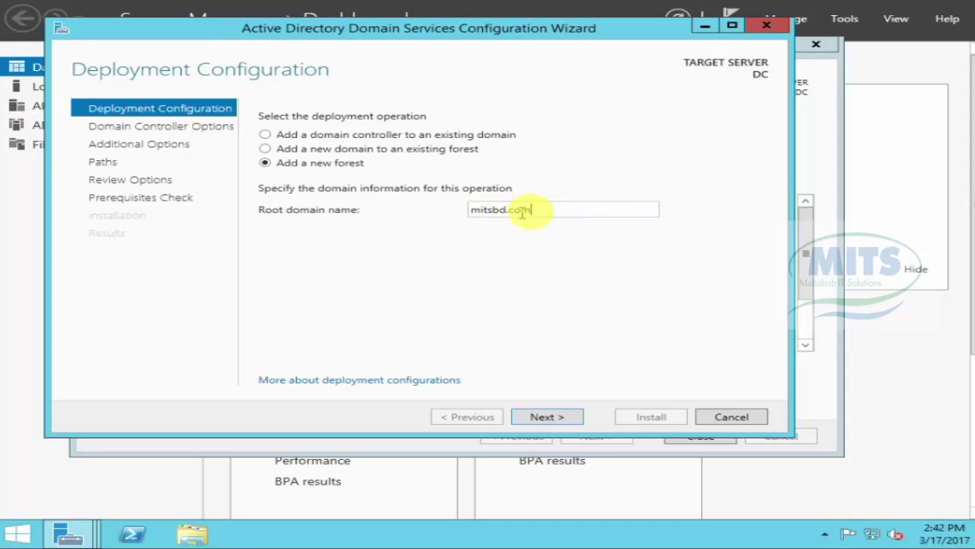
left_click_drag(541, 209, 435, 211)
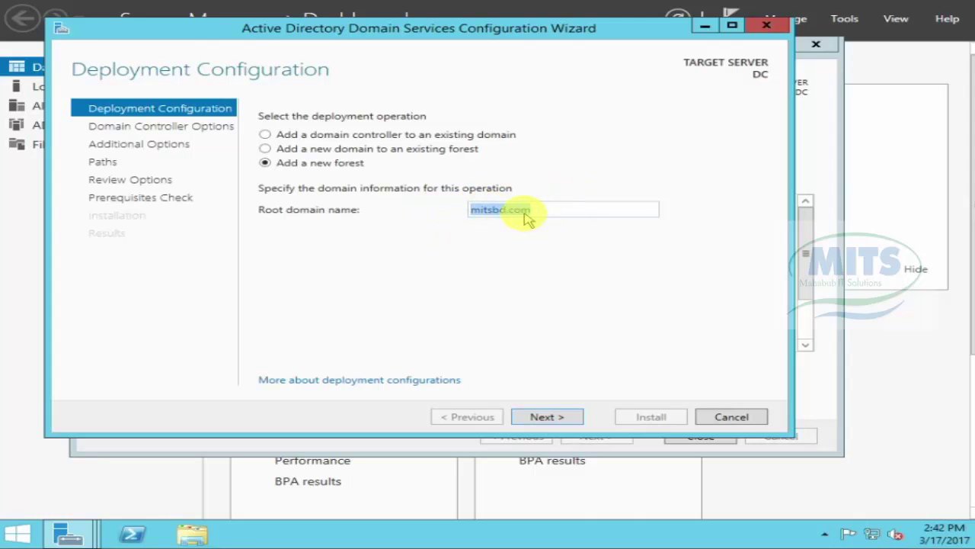
Step: Move to Domain Controller Options and keep Windows Server 2012 R2 as forest functional level
left_click(538, 417)
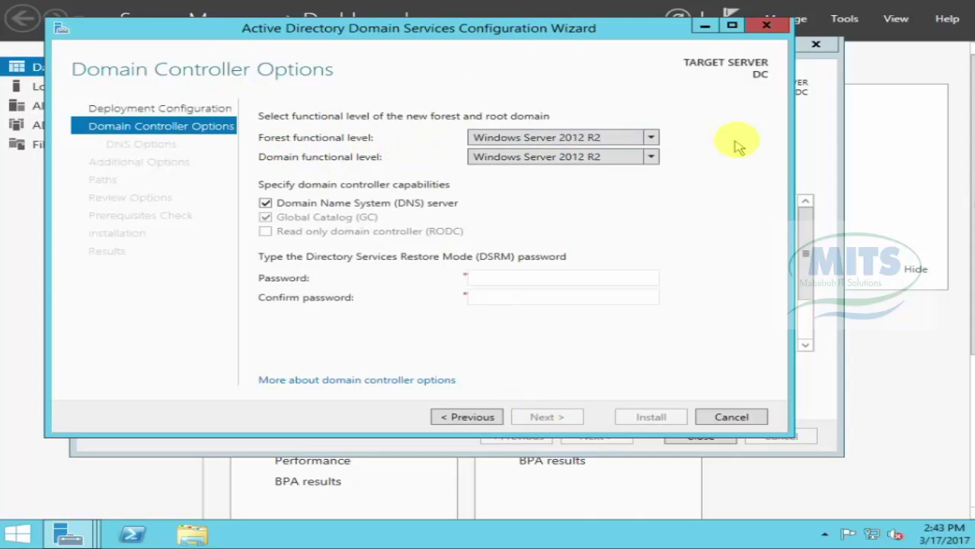
left_click(651, 137)
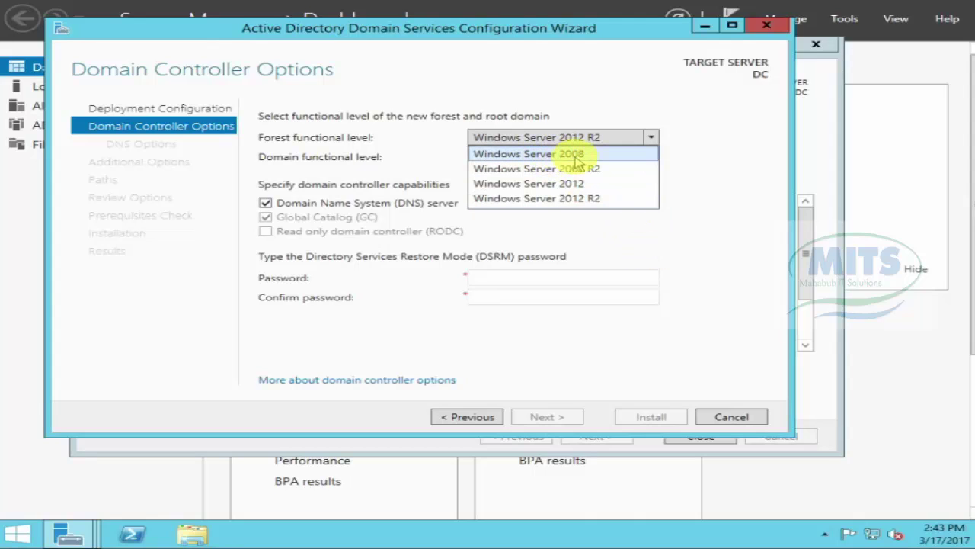
left_click(646, 199)
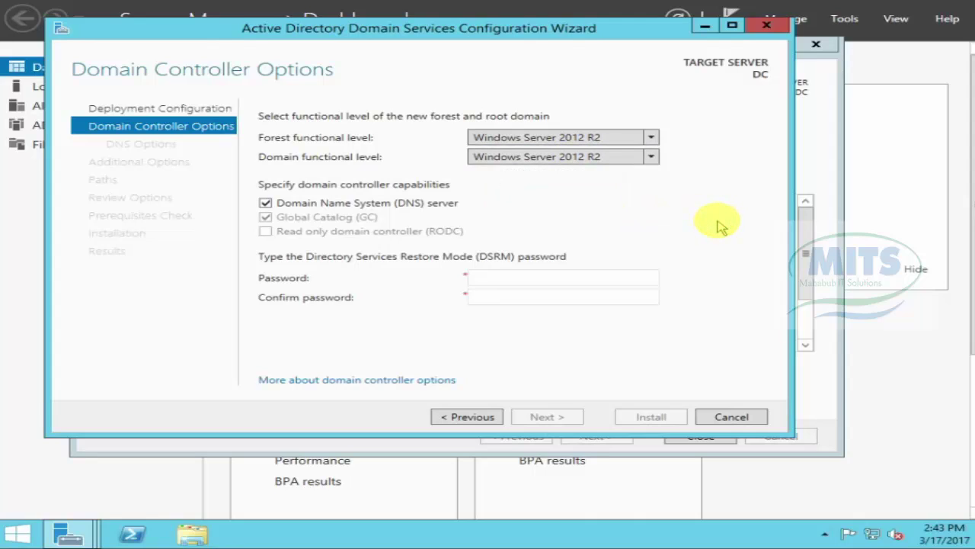
left_click(653, 138)
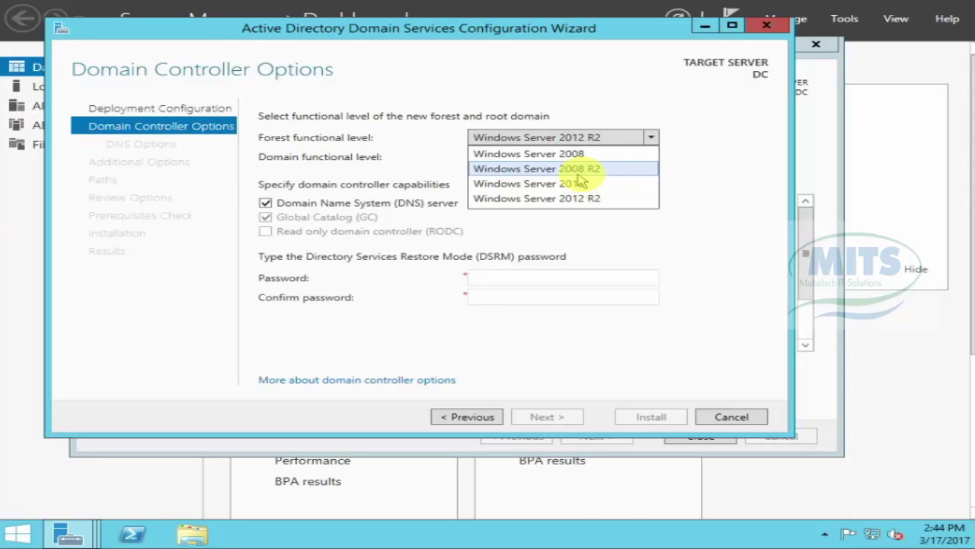
left_click(727, 213)
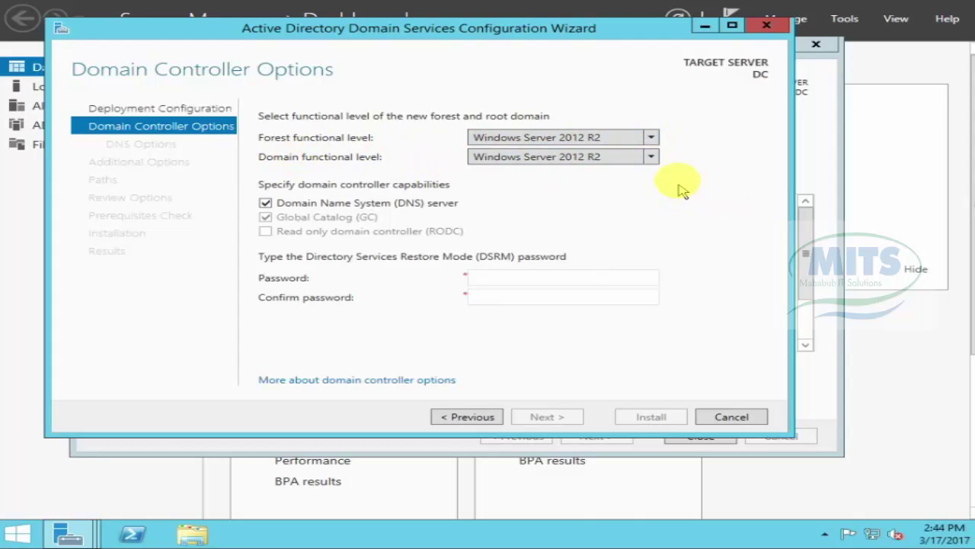
left_click(651, 156)
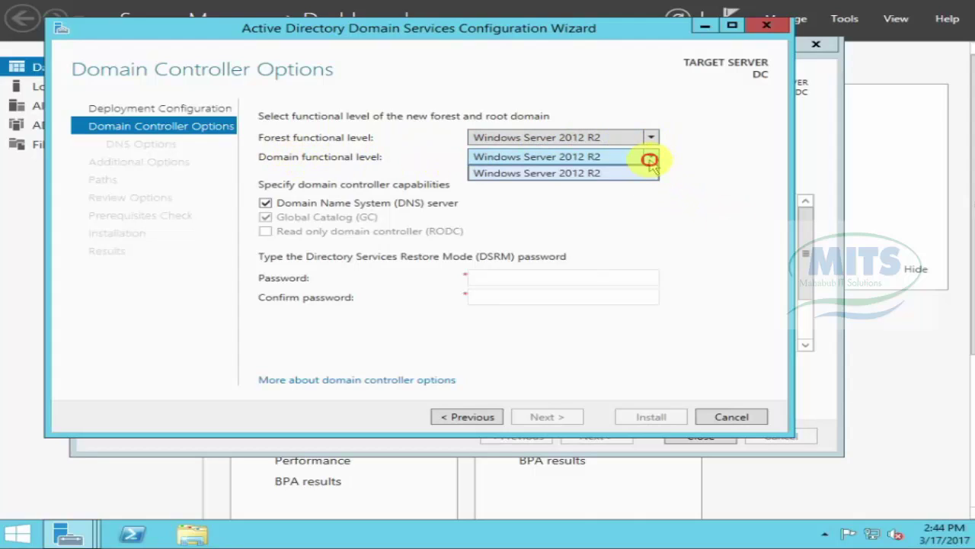
left_click(595, 175)
left_click(652, 137)
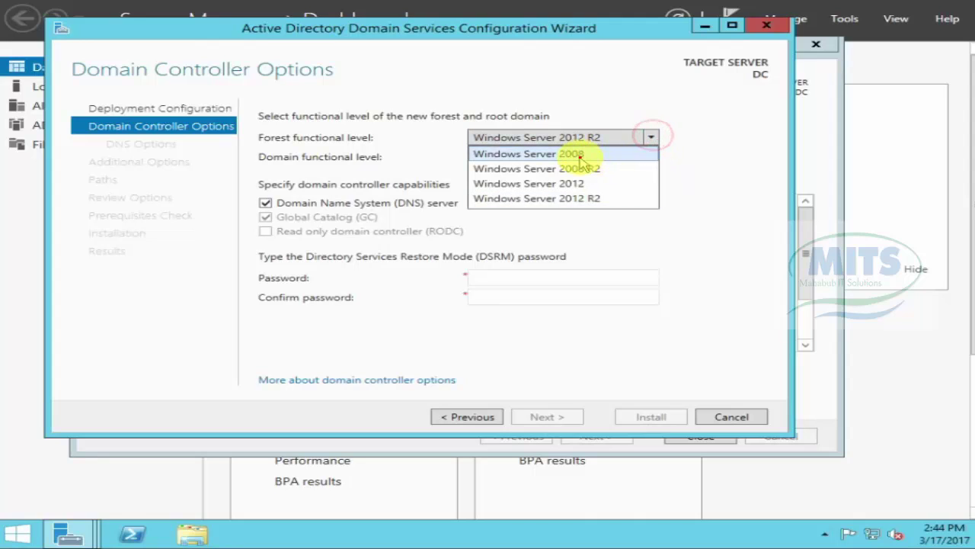
left_click(583, 156)
left_click(652, 158)
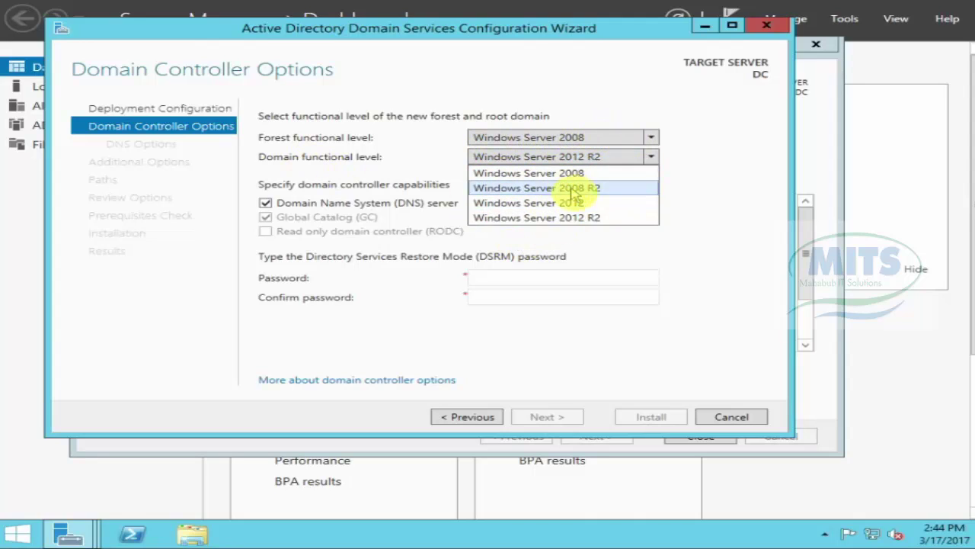
left_click(653, 139)
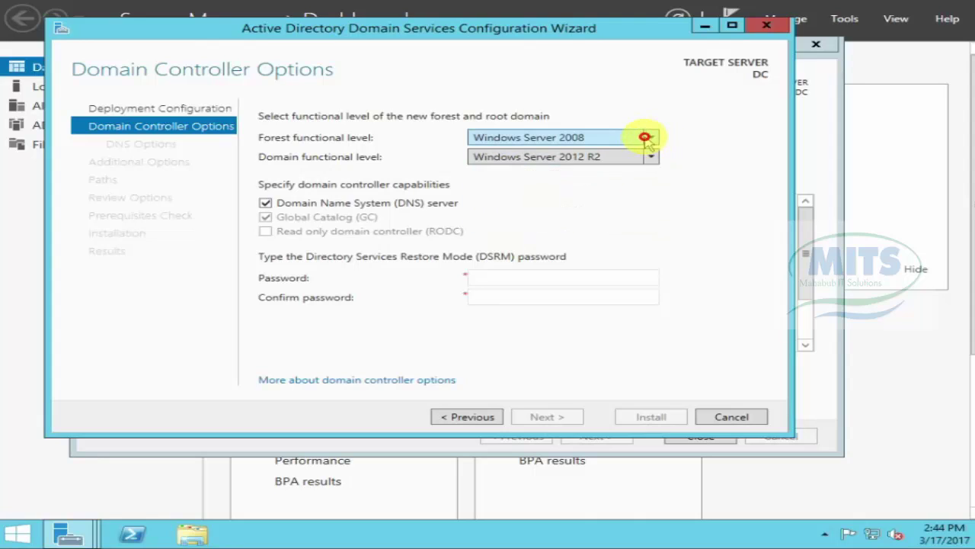
left_click(647, 137)
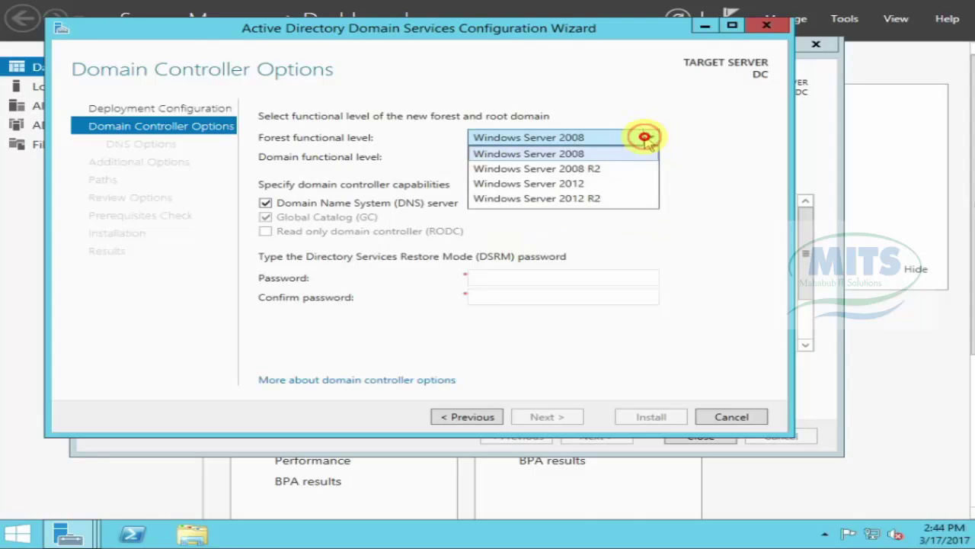
left_click(578, 200)
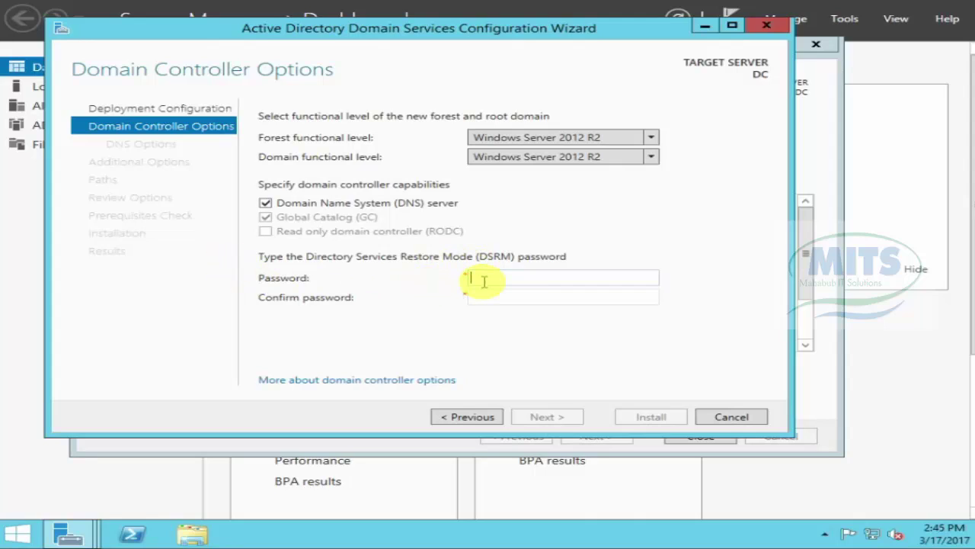
Step: Enter the Directory Services Restore Mode password and continue to DNS Options
left_click(483, 280)
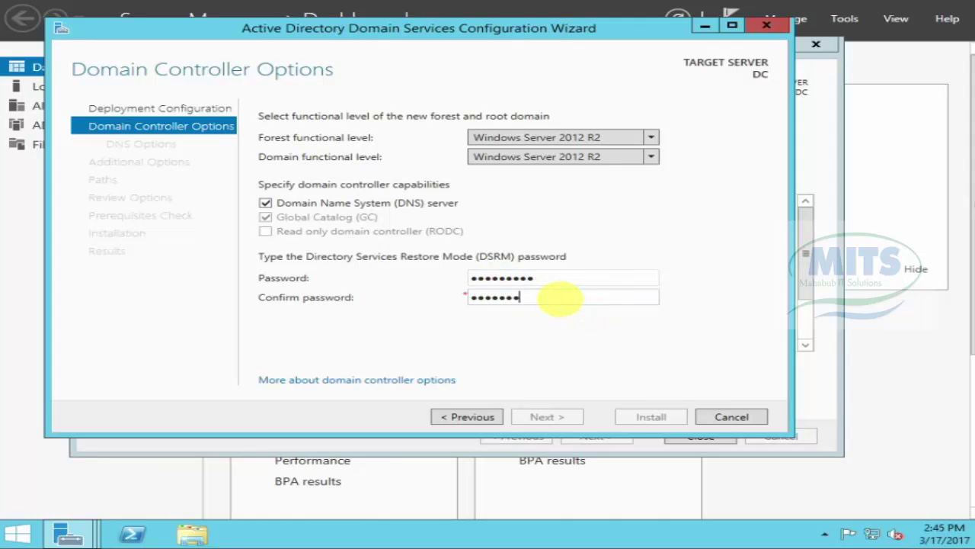
type("1")
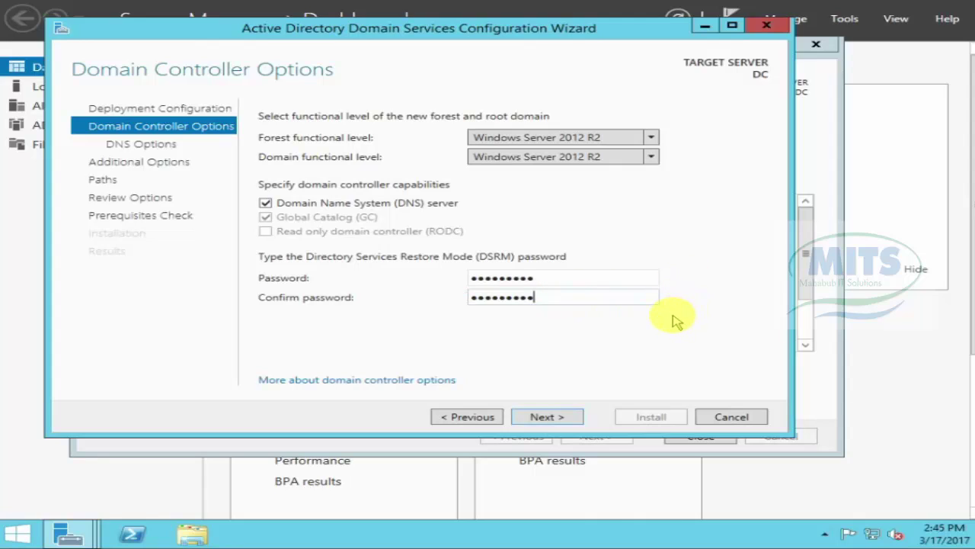
left_click(546, 418)
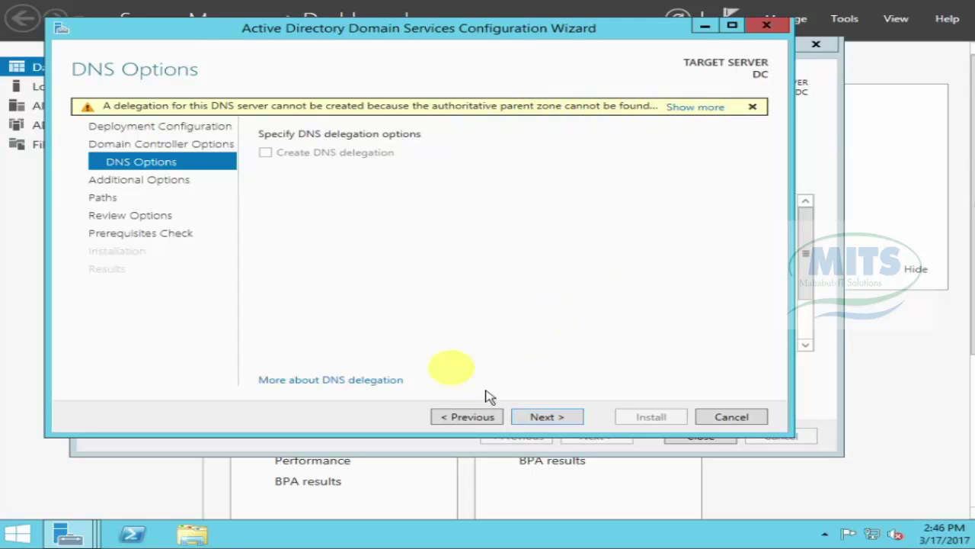
Step: Skip DNS delegation, confirm MITSBD as the NetBIOS domain name, and continue to Paths
left_click(542, 418)
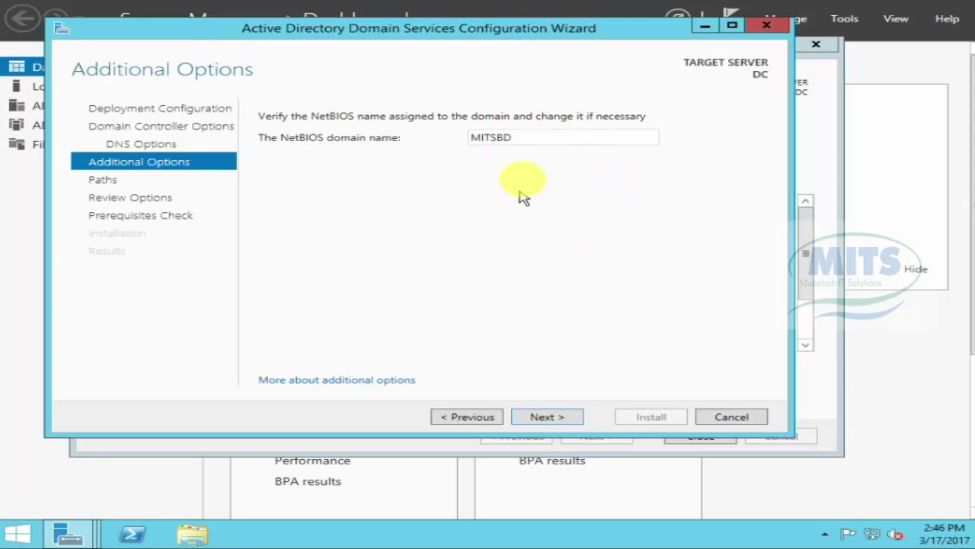
double_click(519, 139)
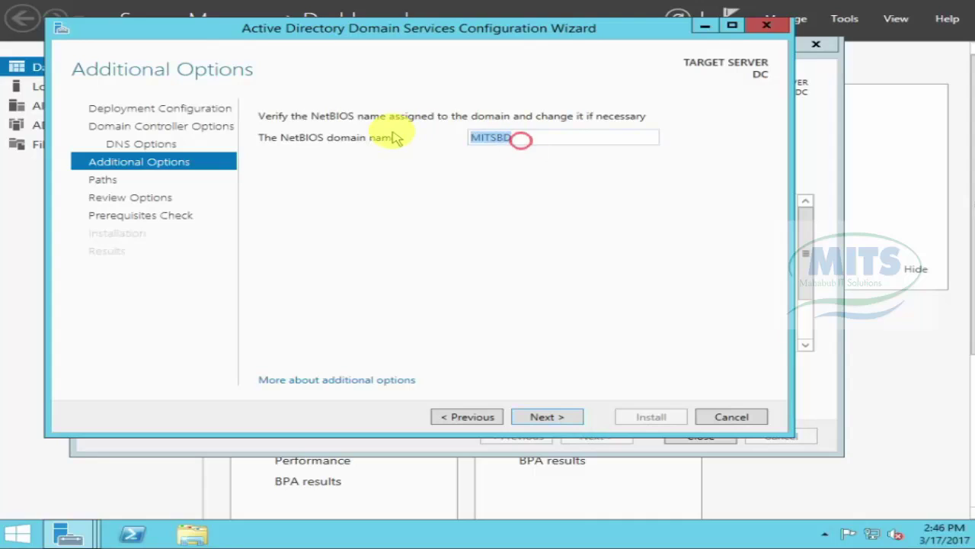
left_click(552, 416)
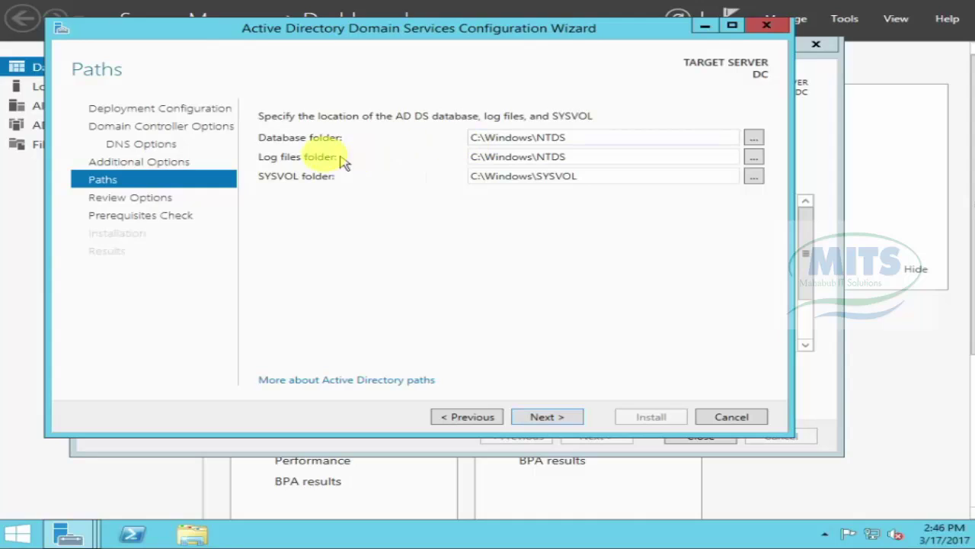
double_click(474, 157)
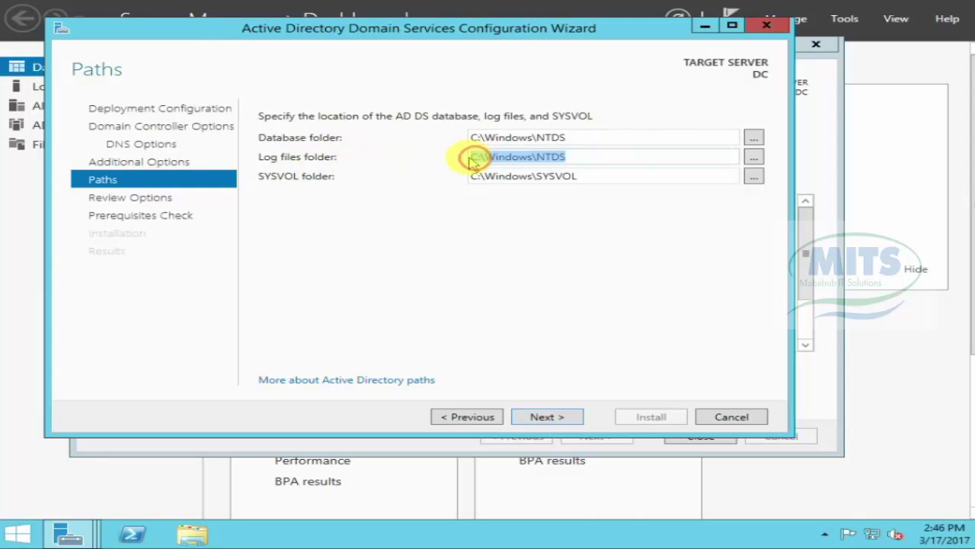
left_click(479, 160)
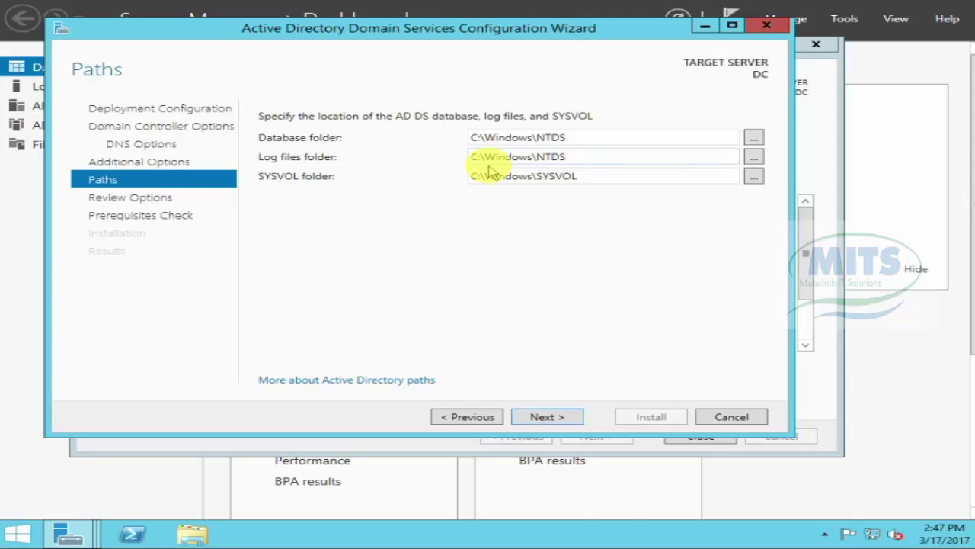
left_click(752, 159)
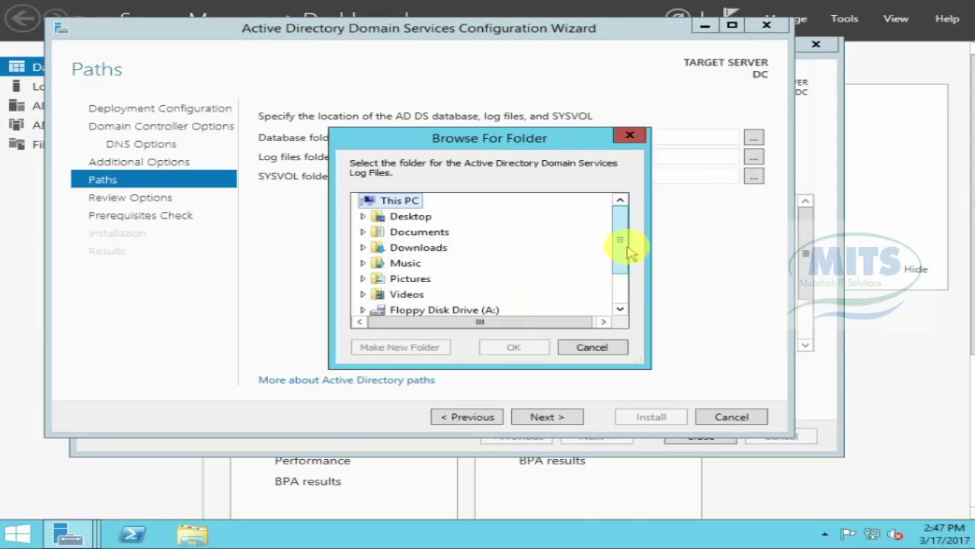
left_click_drag(625, 244, 626, 273)
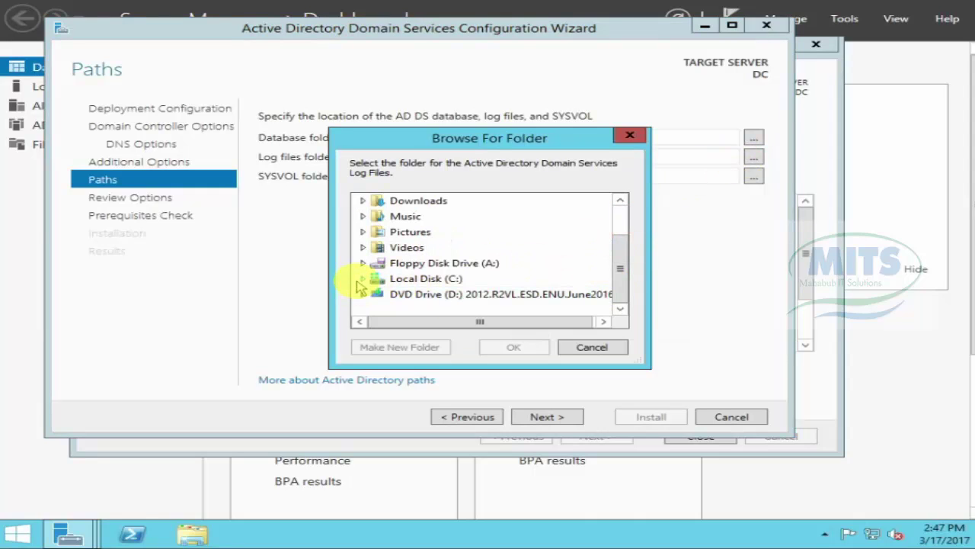
left_click(357, 279)
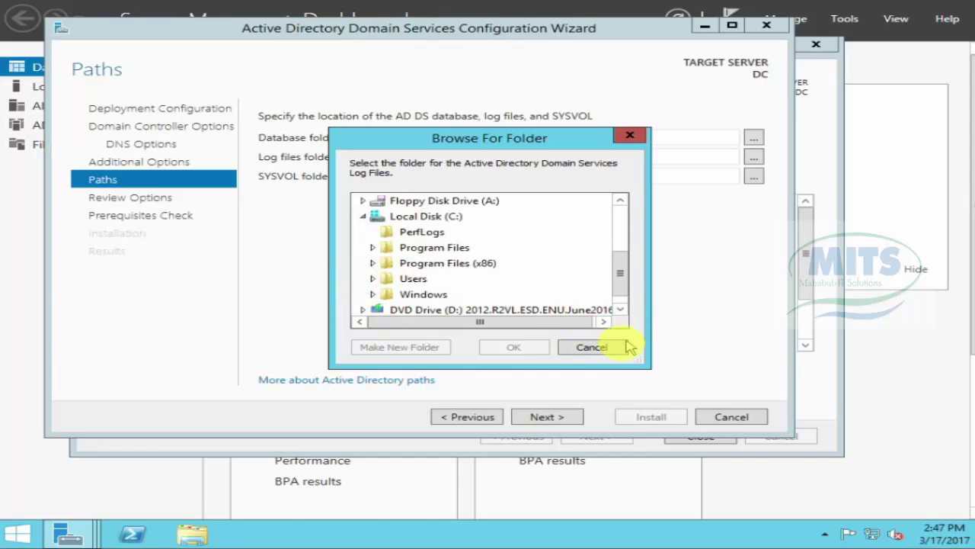
left_click(600, 347)
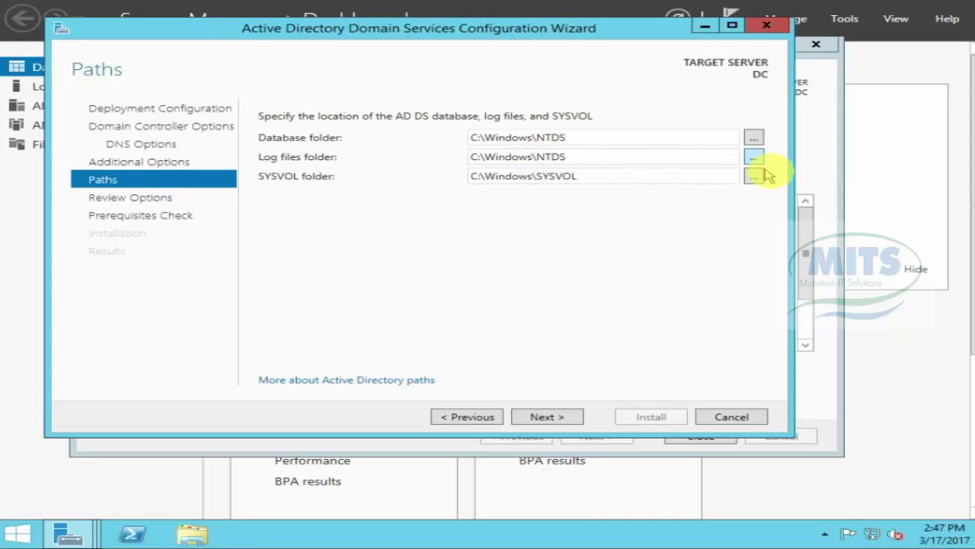
Step: Keep the default NTDS and SYSVOL paths, review the summary, and run the prerequisites check
left_click(542, 419)
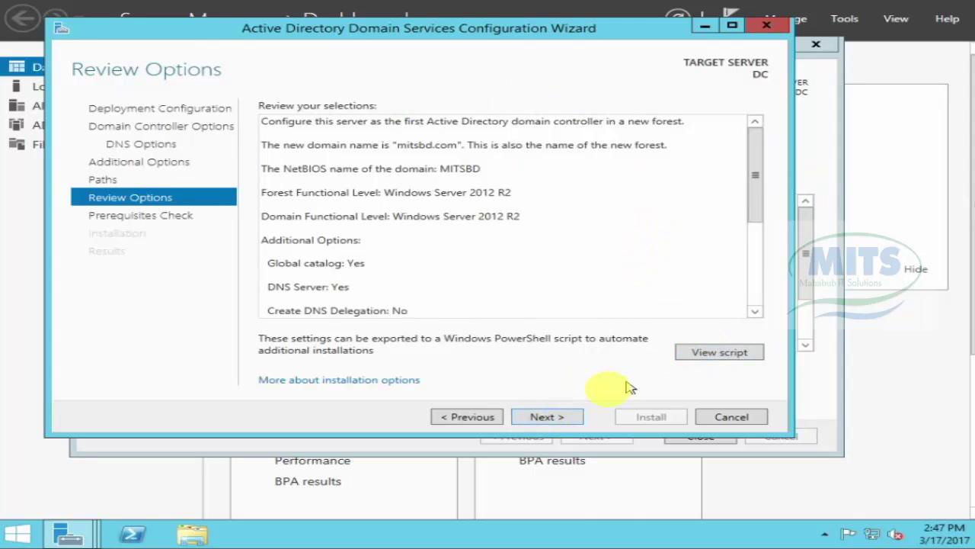
left_click(542, 416)
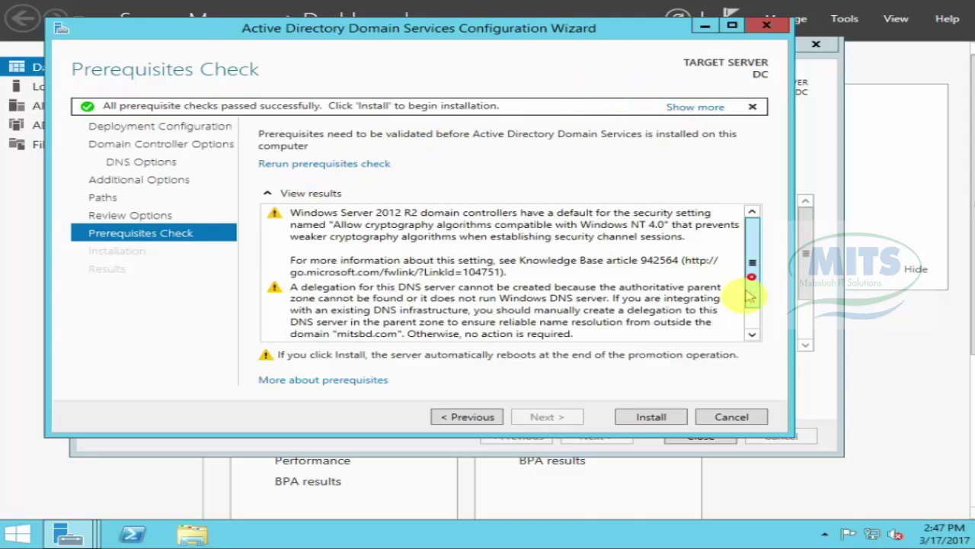
Step: Check the passed prerequisite results and install AD DS as domain controller for mitsbd.com
scroll(753, 282, "down", 1)
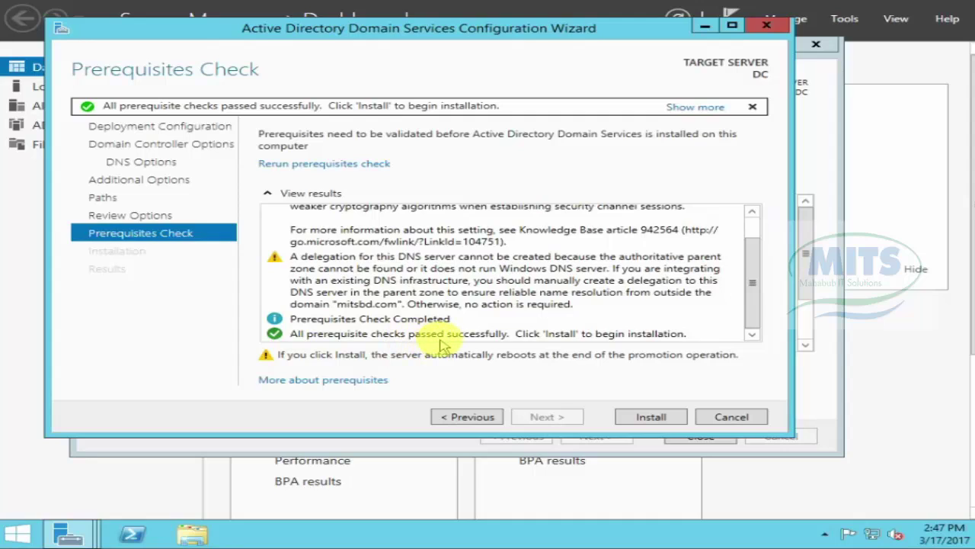
left_click(644, 420)
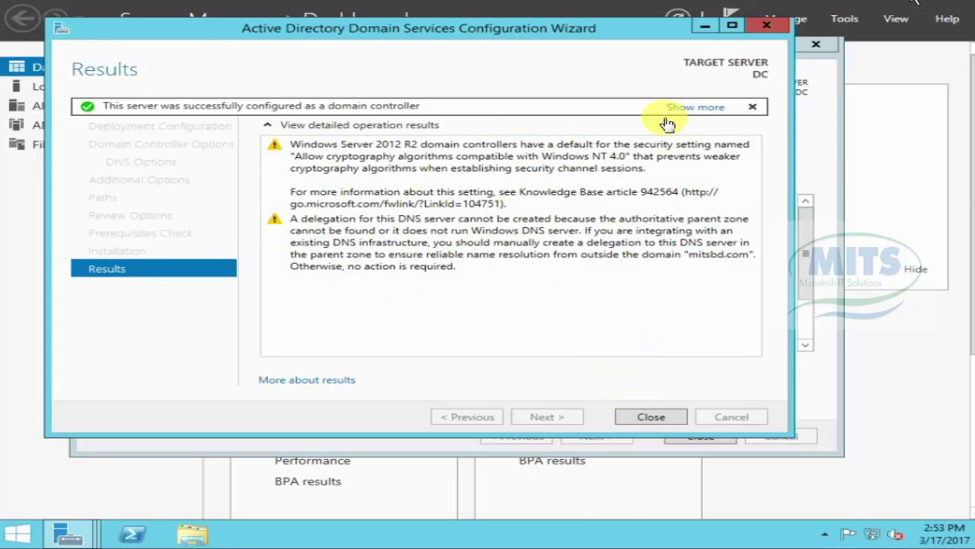
Step: Close the finished wizard and the sign-out notice so the server restarts
left_click(653, 417)
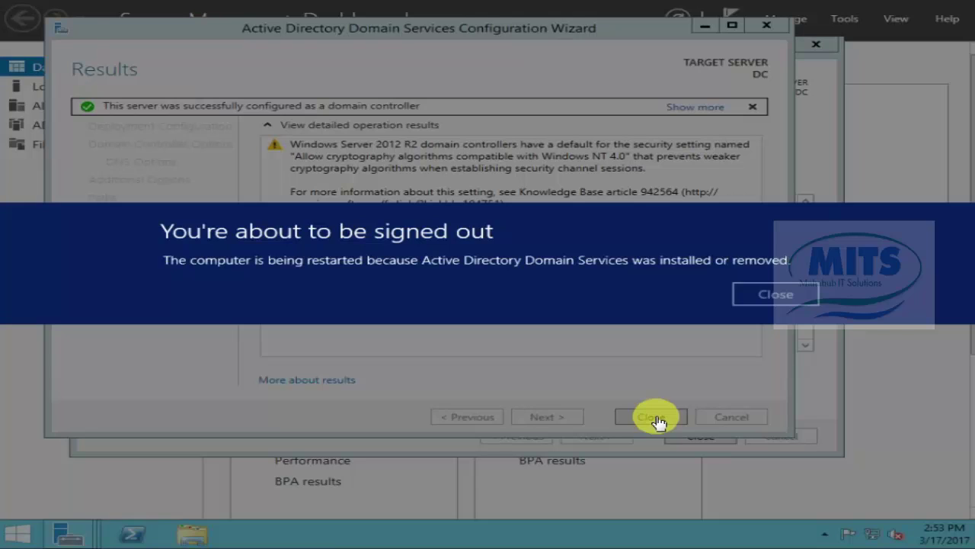
left_click(781, 296)
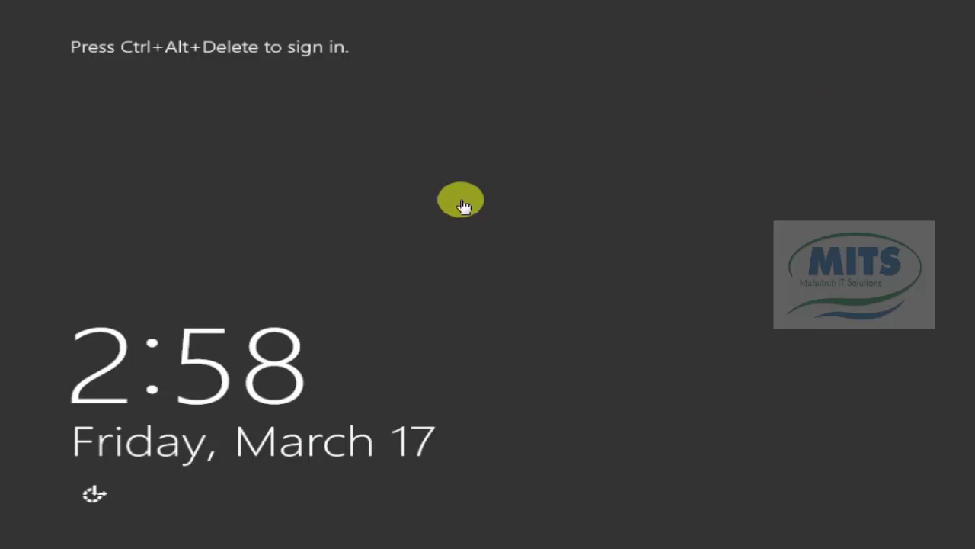
Step: Wait for the server to reboot to the Ctrl+Alt+Delete lock screen
left_click(253, 87)
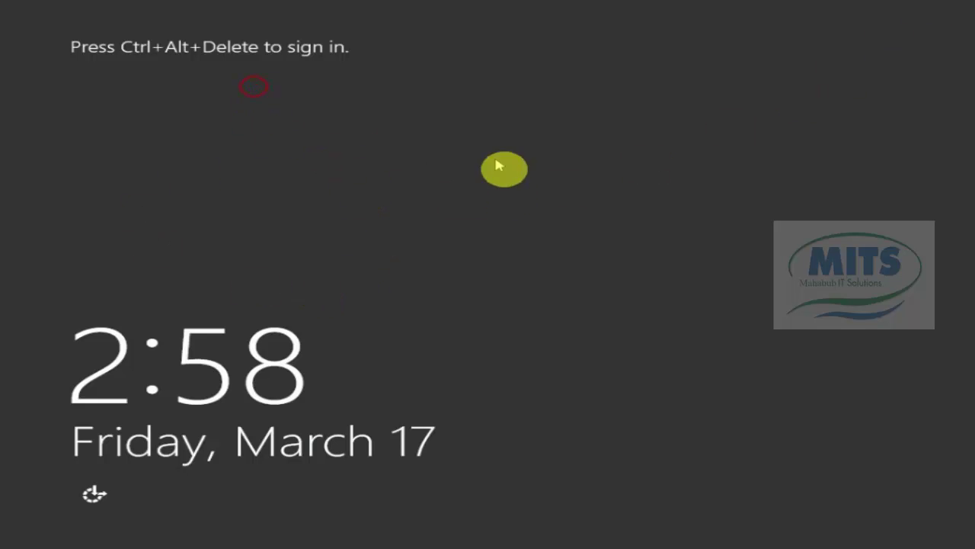
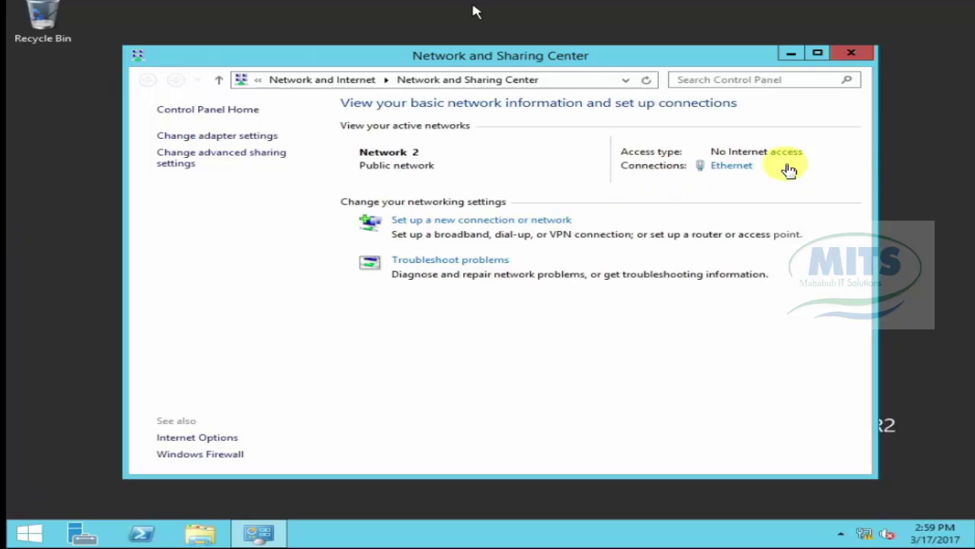
Step: Set the Ethernet adapter's IPv4 DNS to preferred 192.168.2.2 and alternate 8.8.8.8, then save
left_click(726, 166)
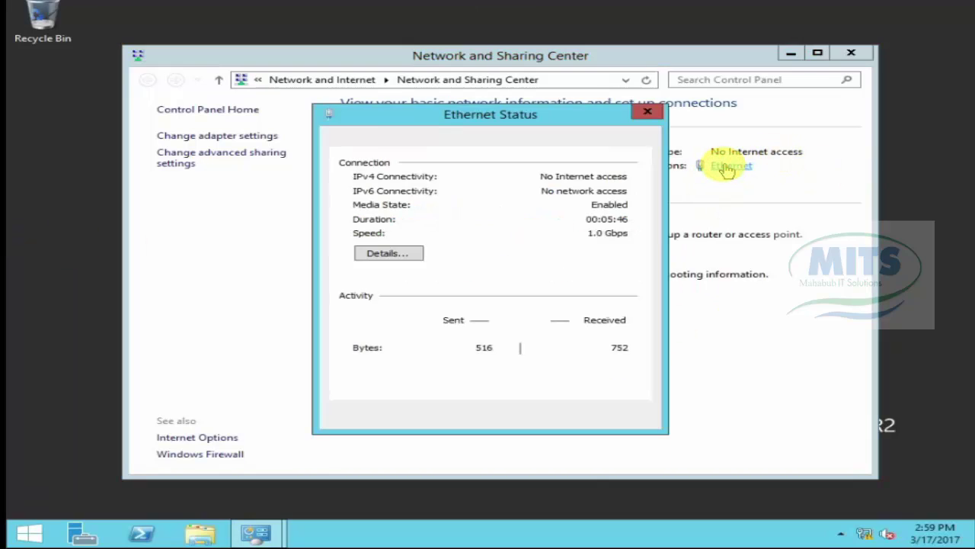
left_click(389, 383)
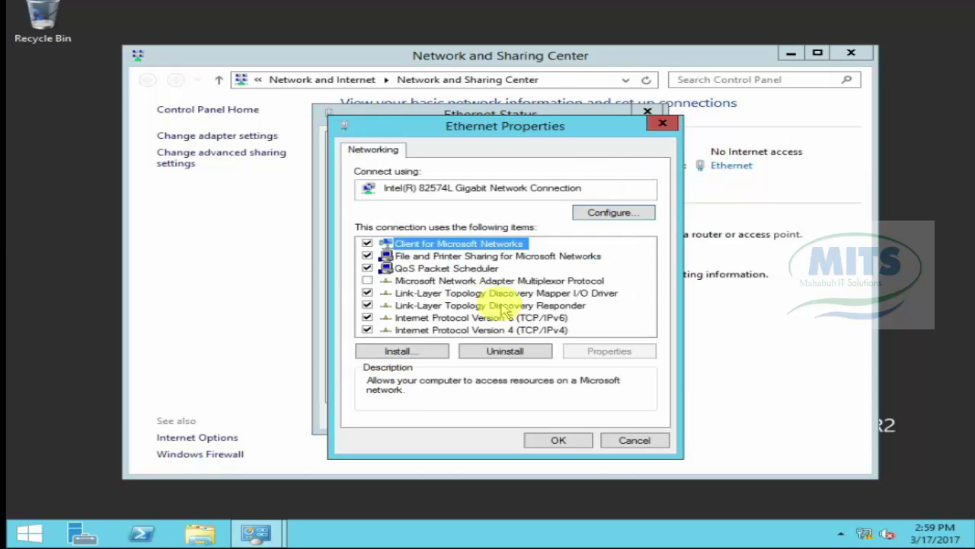
double_click(506, 326)
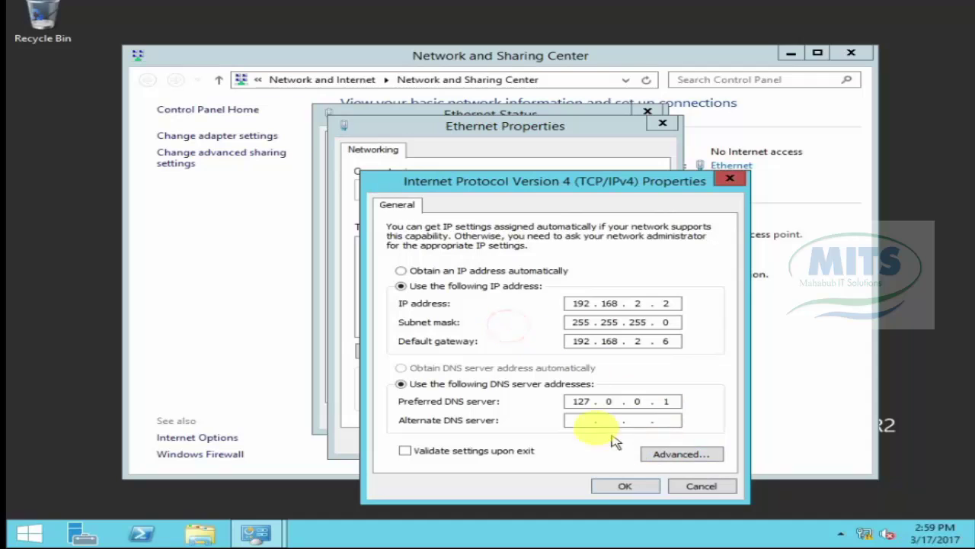
double_click(567, 400)
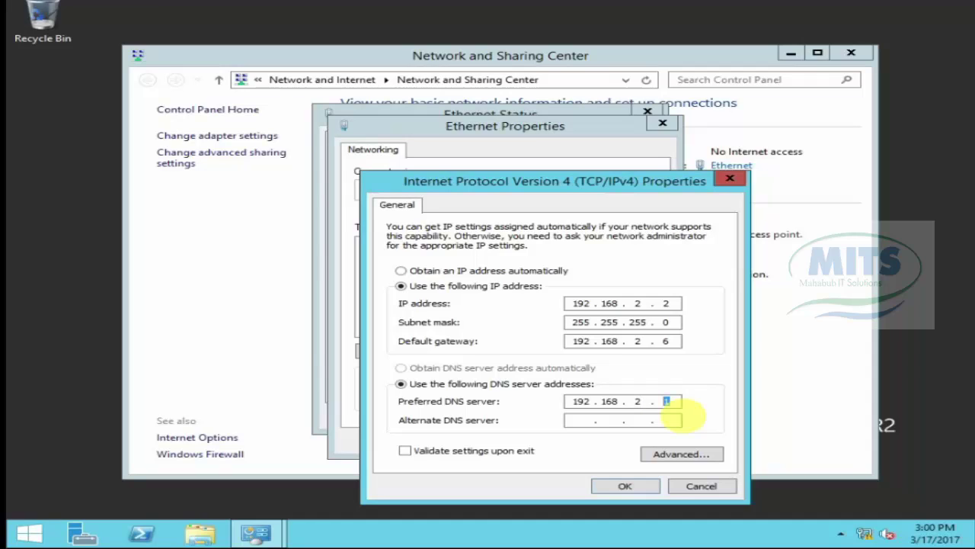
type("2")
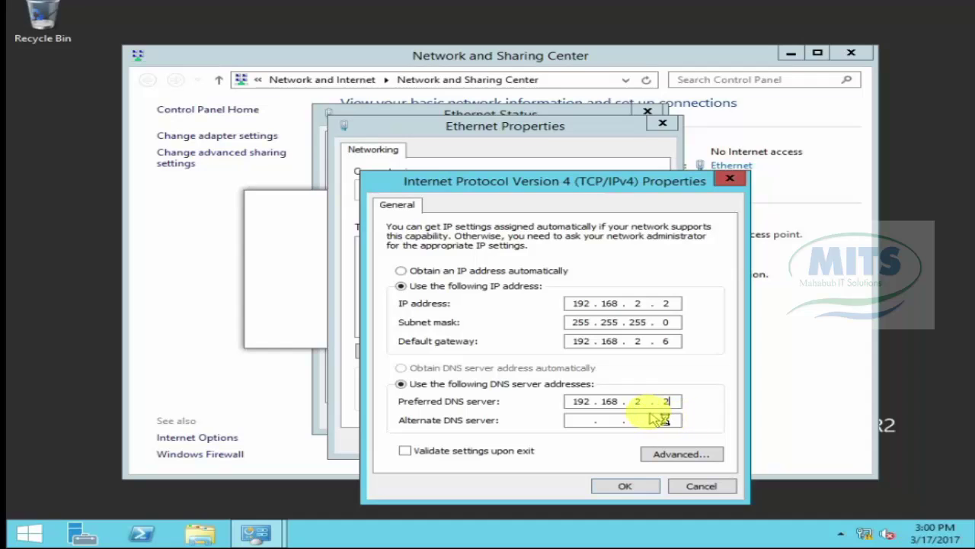
left_click(572, 419)
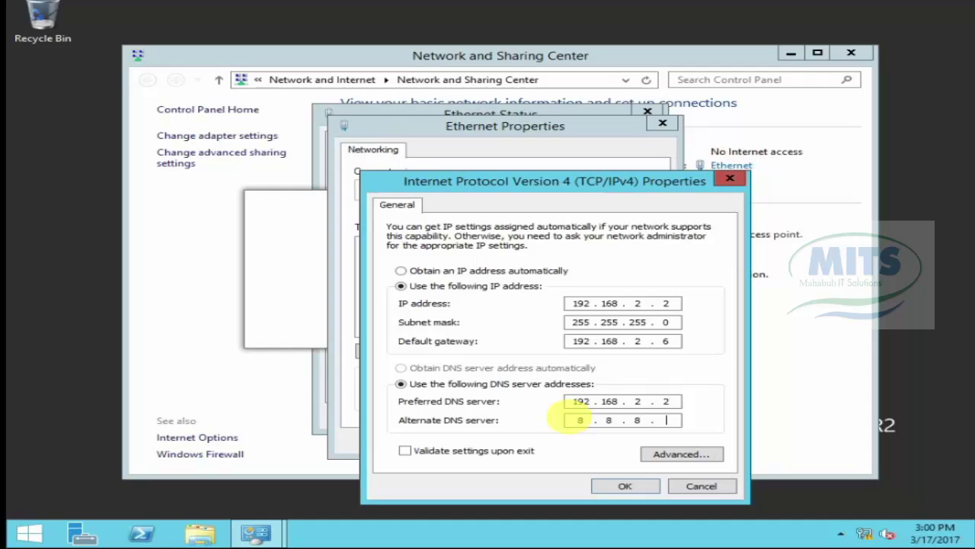
type("8.8.8.8")
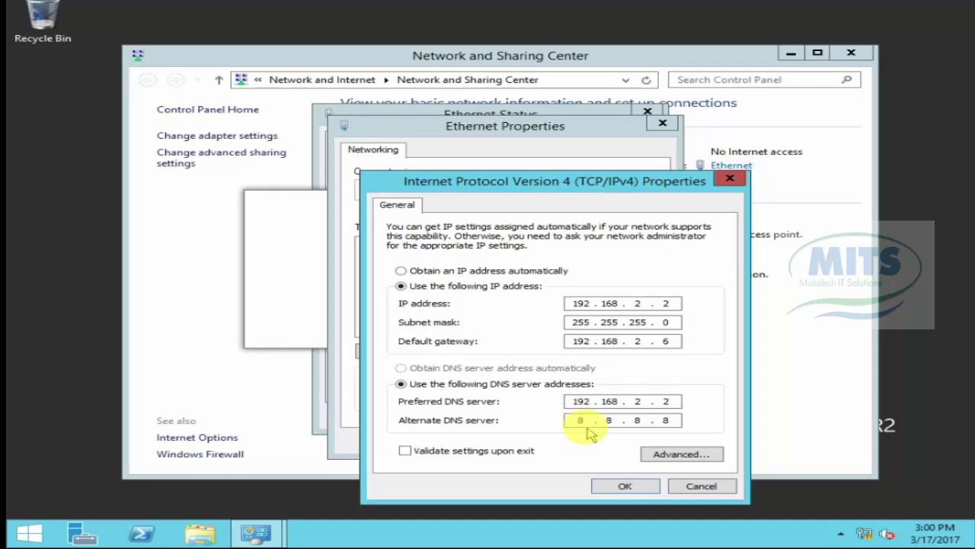
left_click(613, 482)
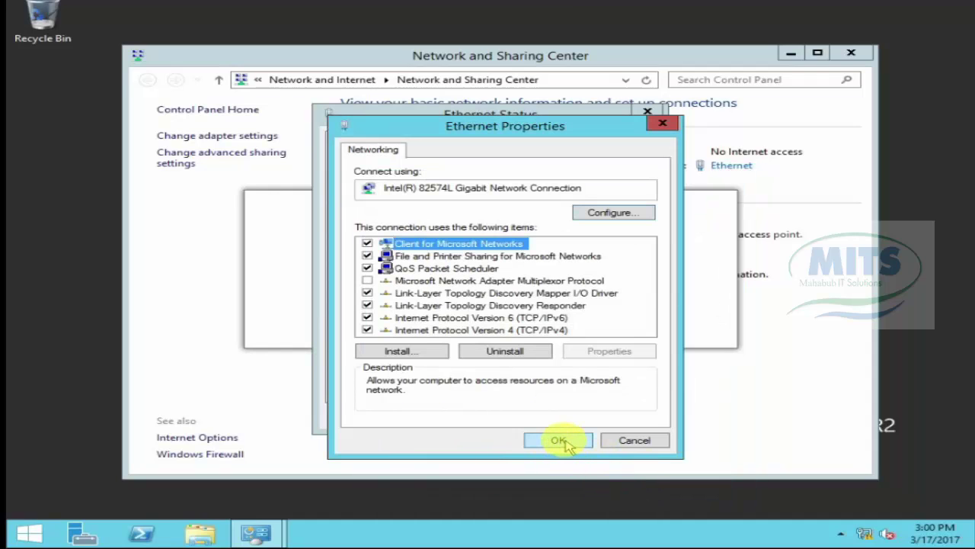
left_click(559, 440)
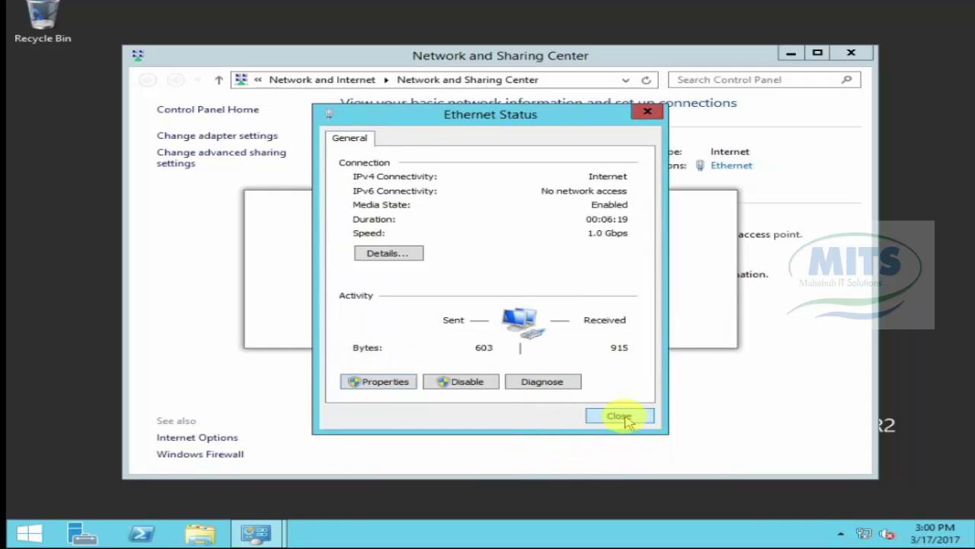
left_click(619, 416)
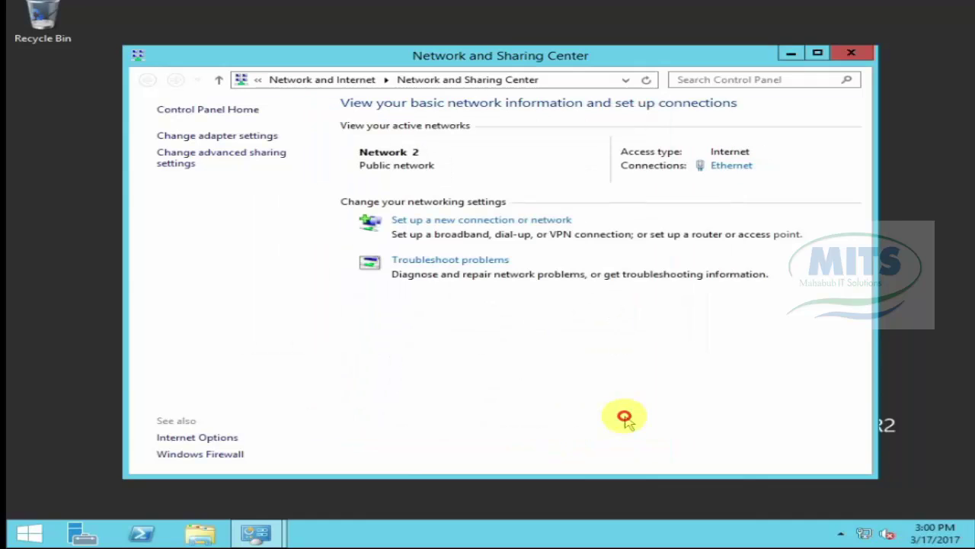
Step: Close the Network and Sharing Center and launch Active Directory Users and Computers from Tools
left_click(851, 53)
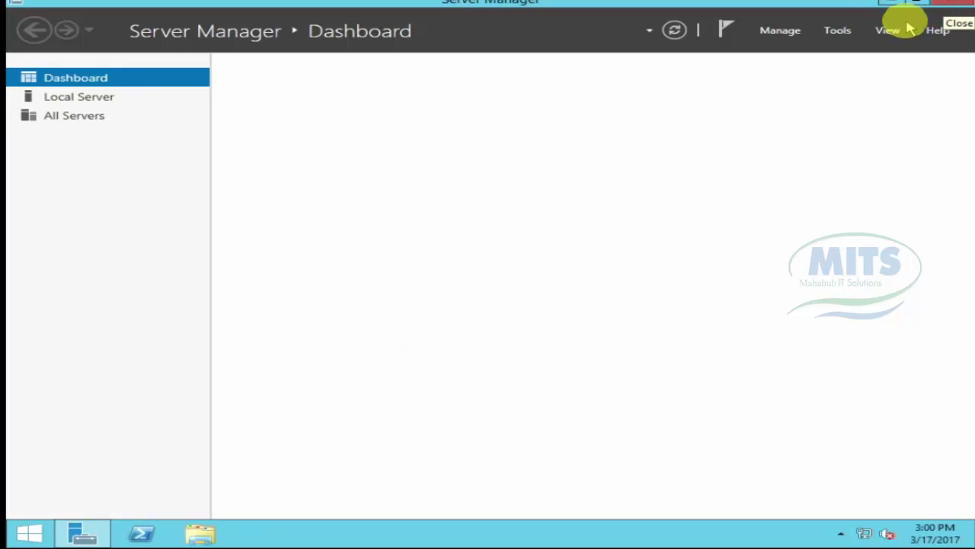
left_click(837, 32)
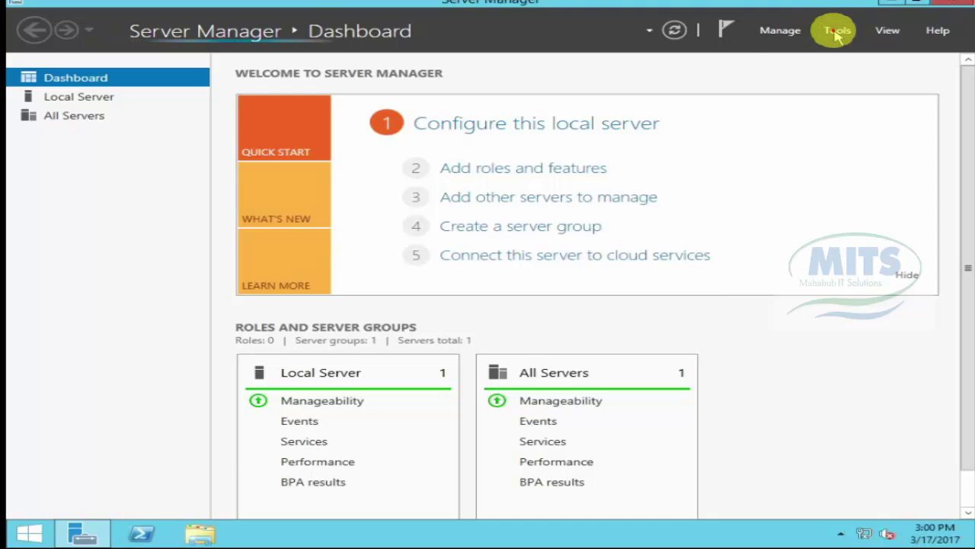
left_click(838, 31)
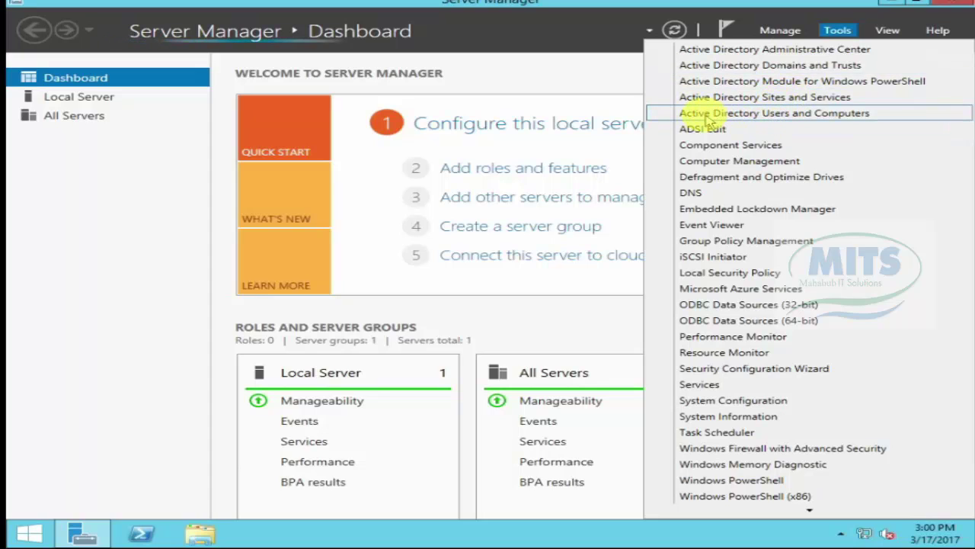
left_click(839, 115)
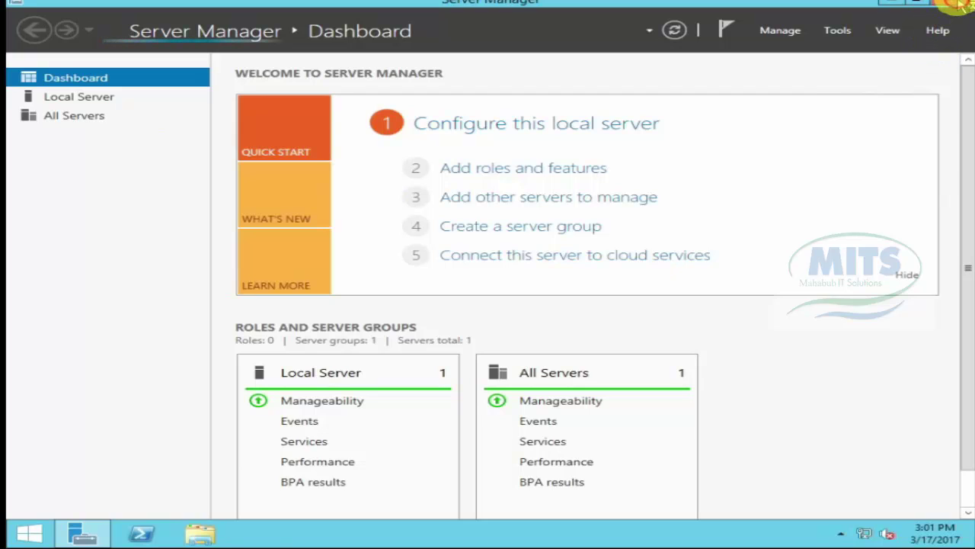
Step: Expand the mitsbd.com domain's containers, then close the console and reopen Server Manager
left_click(962, 4)
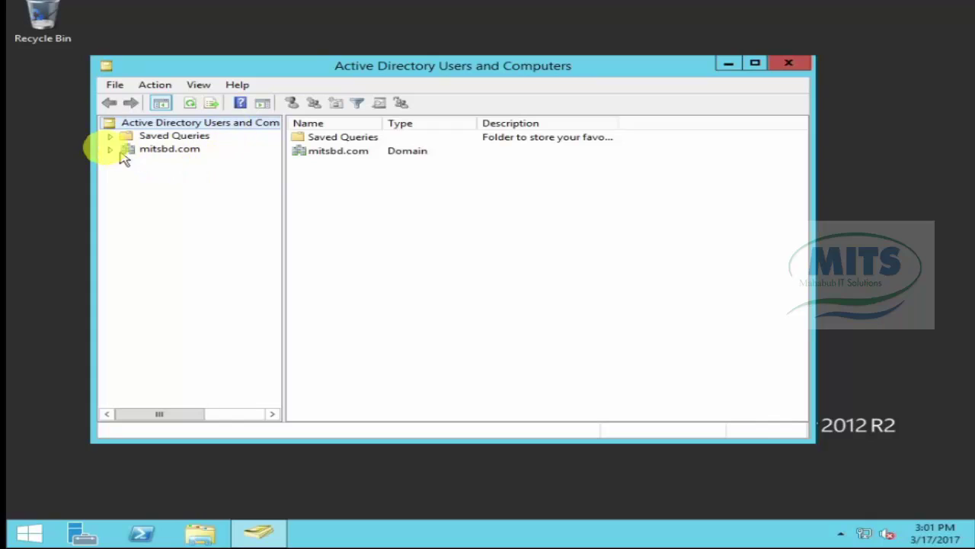
left_click(111, 150)
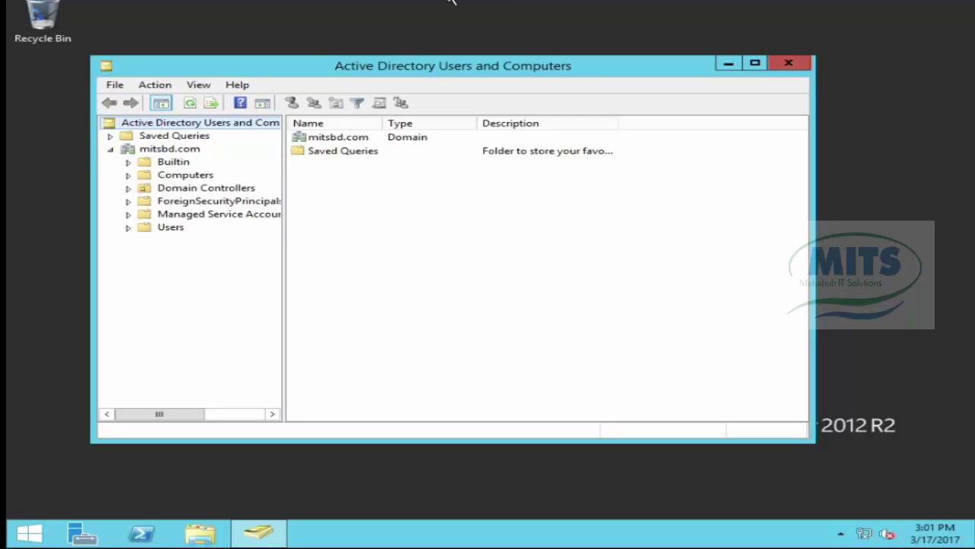
left_click(788, 63)
left_click(82, 537)
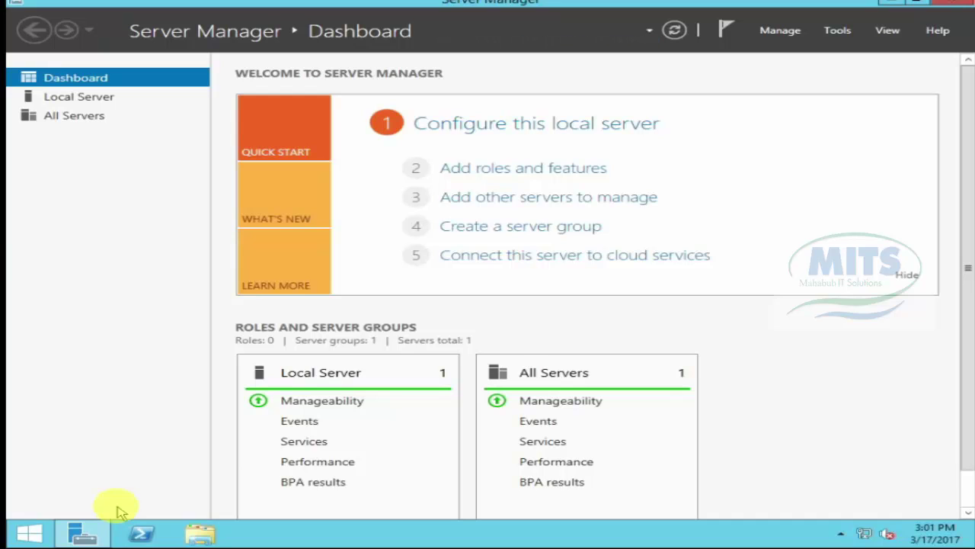
Step: Launch DNS Manager and open DC > Forward Lookup Zones > mitsbd.com to list its records
left_click(841, 34)
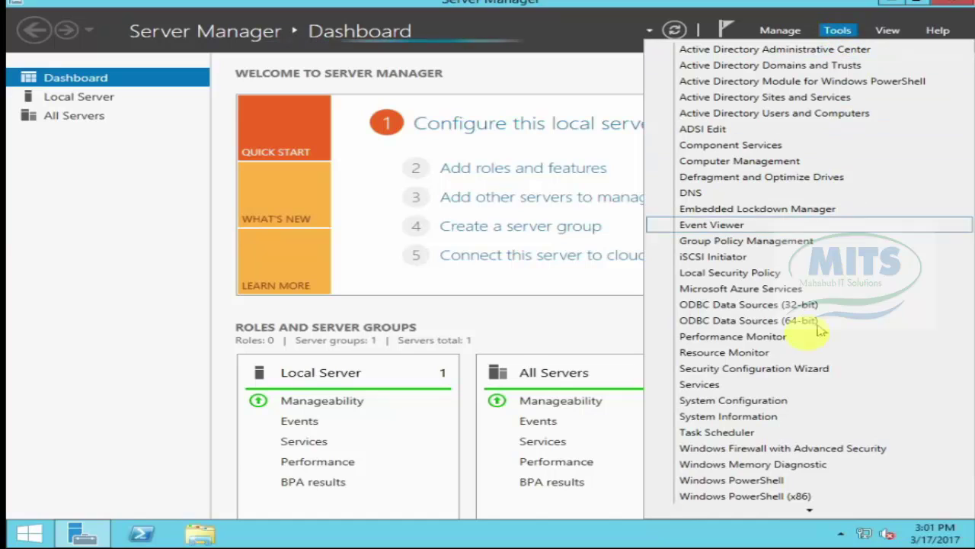
left_click(690, 194)
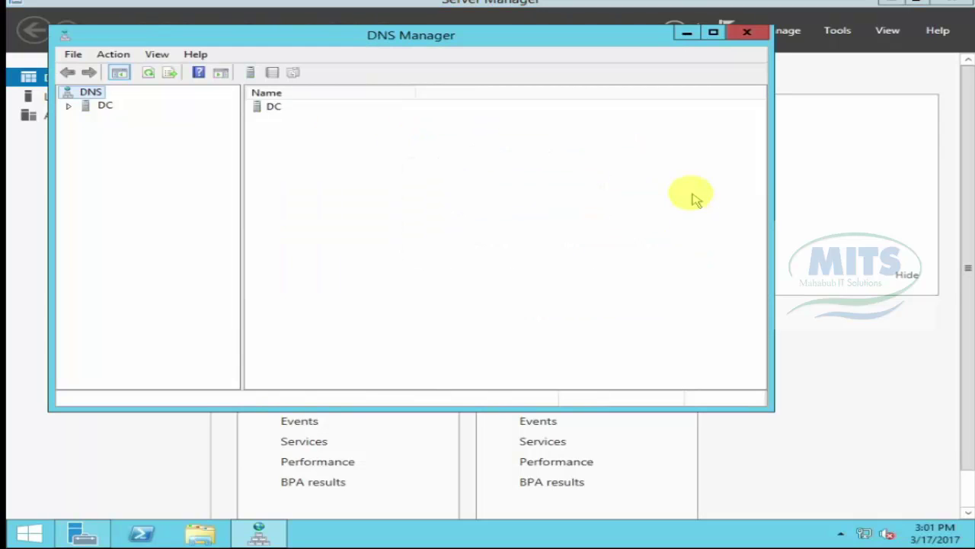
left_click(67, 105)
left_click(101, 105)
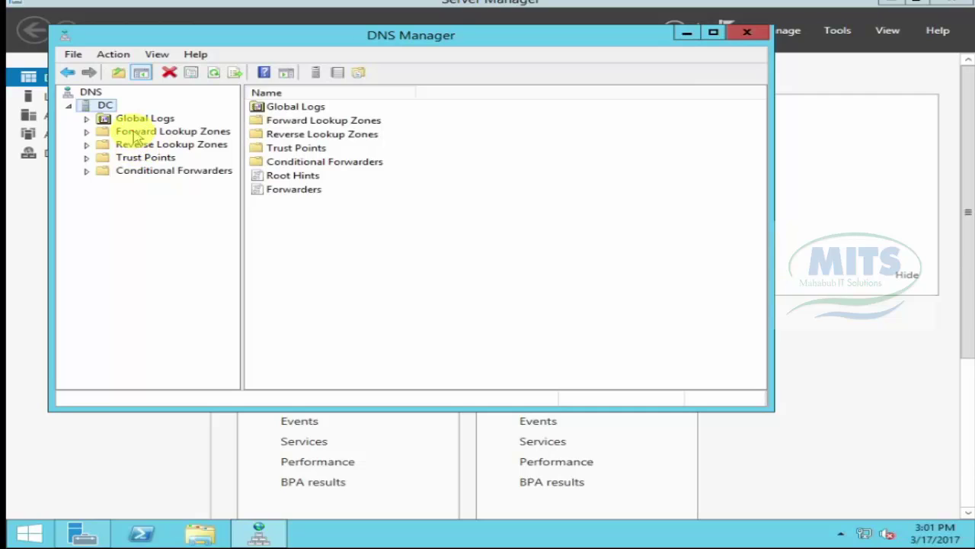
left_click(135, 132)
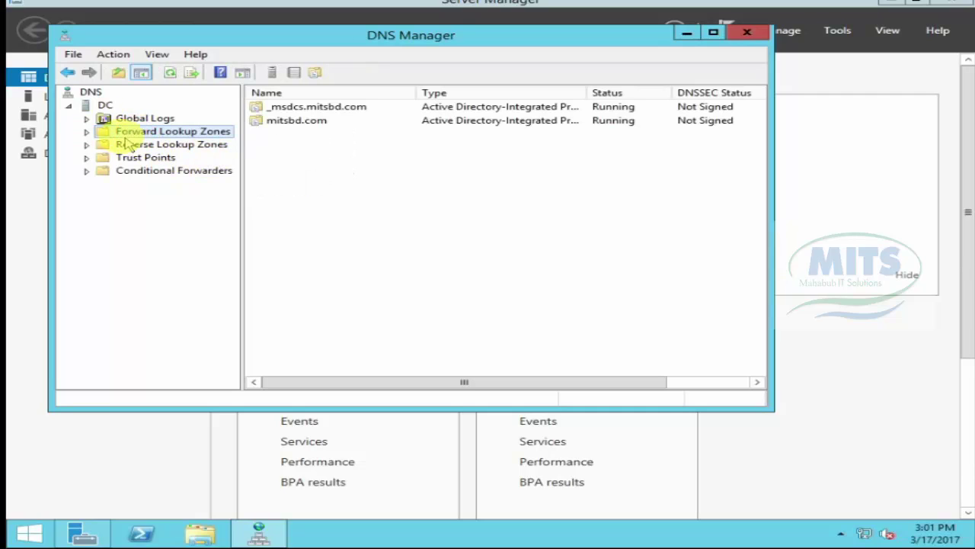
left_click(87, 132)
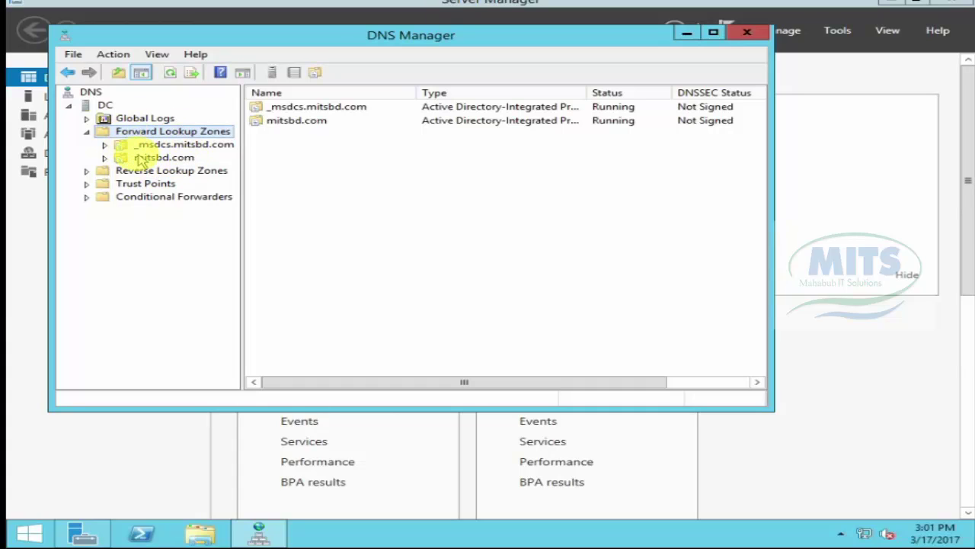
double_click(279, 122)
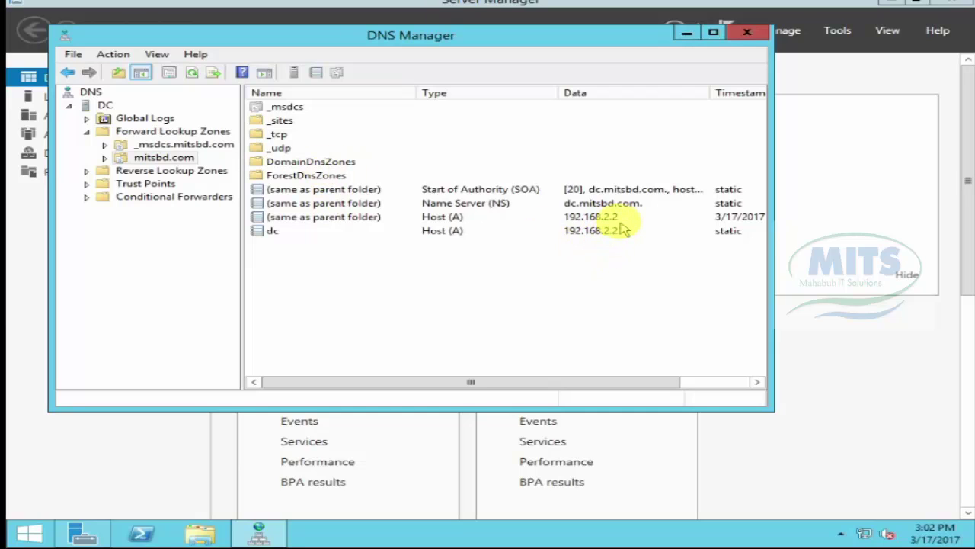
left_click(159, 158)
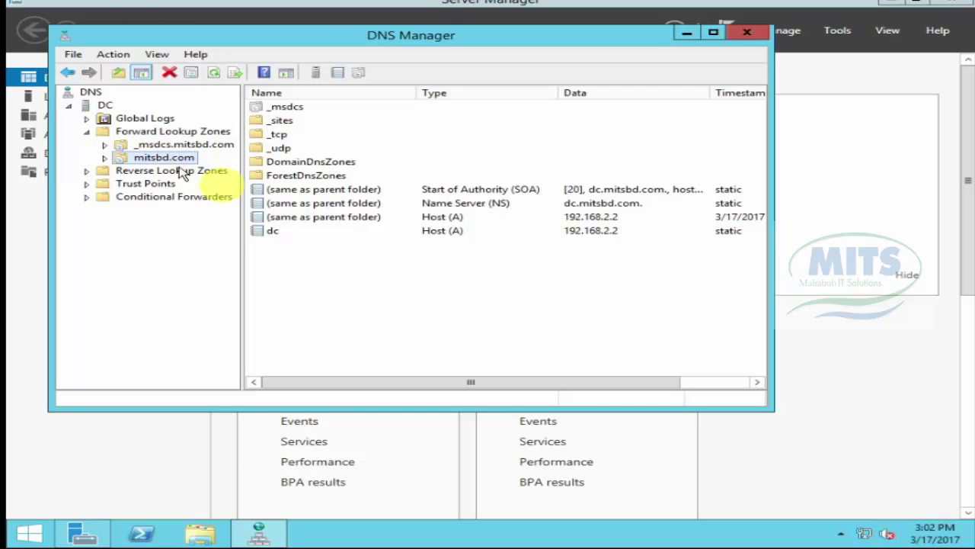
Step: Start a new host record in mitsbd.com named www with IP 192.168.2.2
right_click(373, 276)
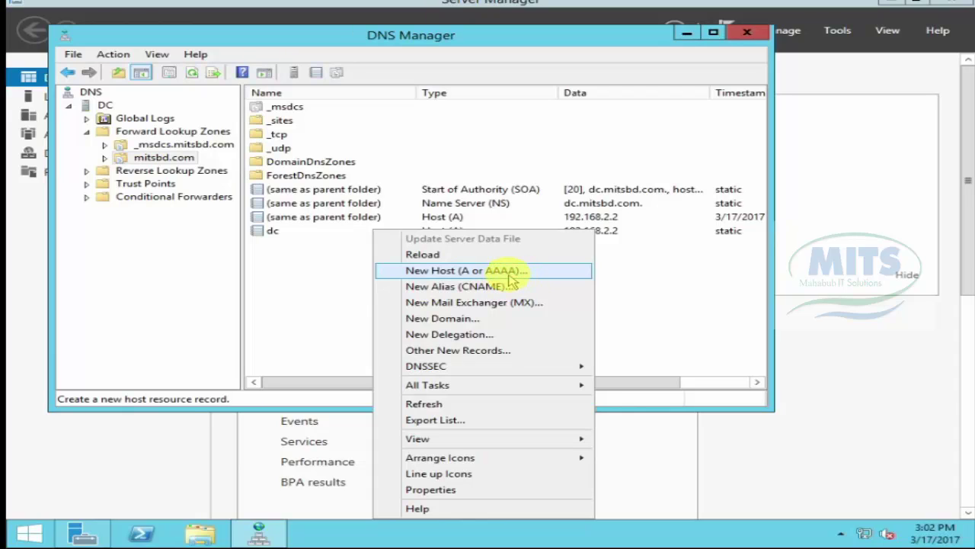
left_click(509, 273)
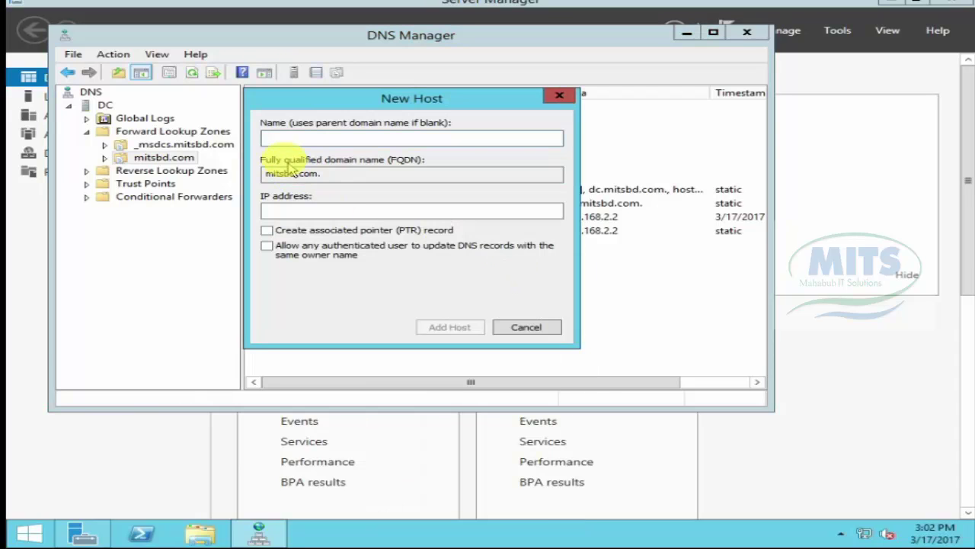
left_click(282, 138)
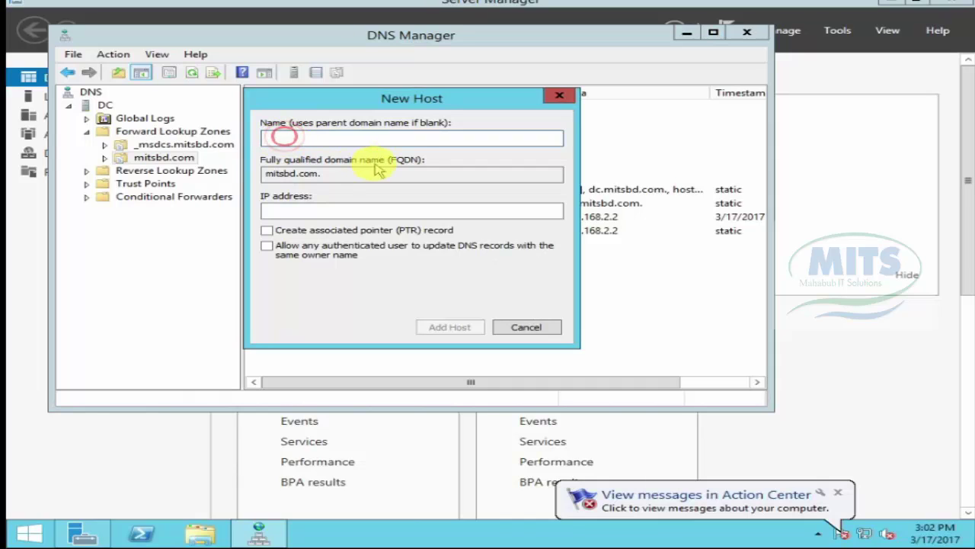
type("www")
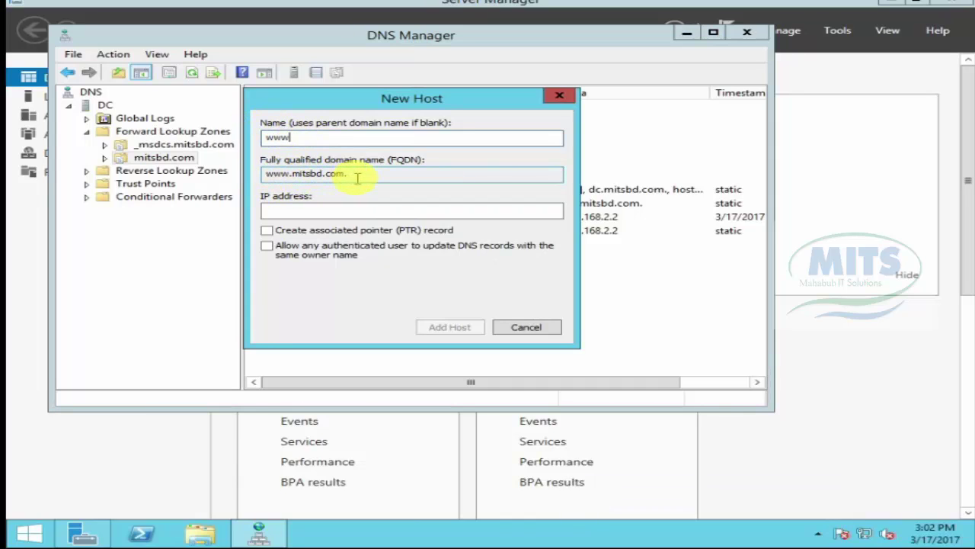
left_click(273, 213)
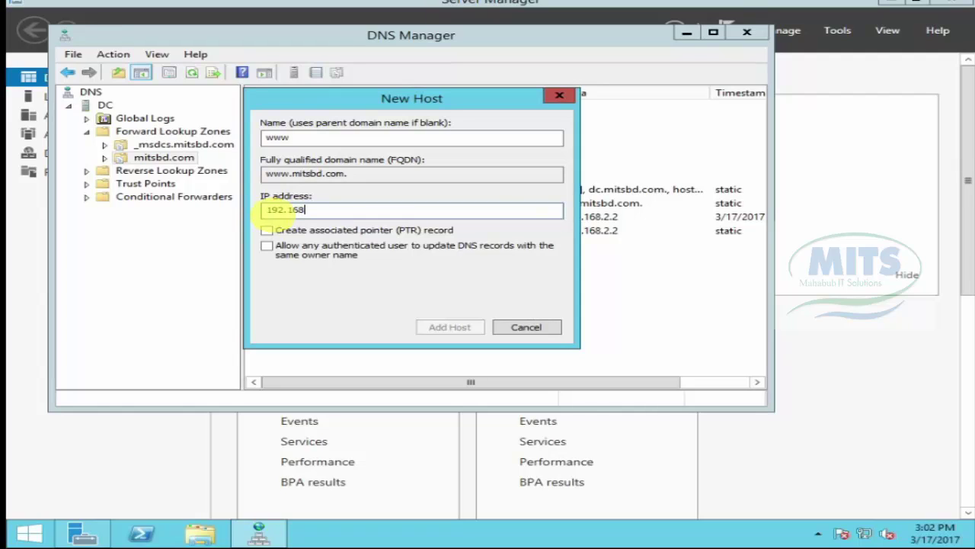
type("192.168.2.2")
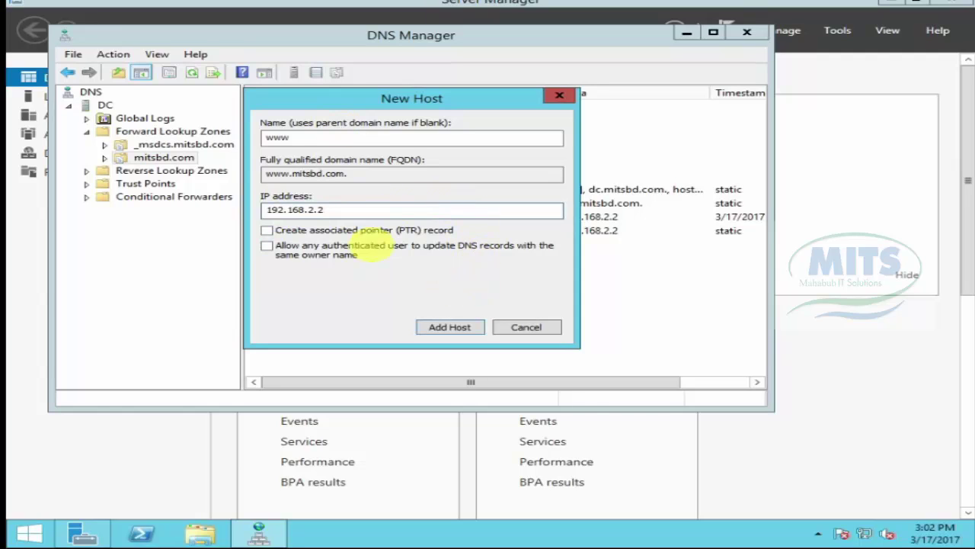
Step: Add the www host, acknowledge the confirmation, and close the New Host form
left_click(438, 328)
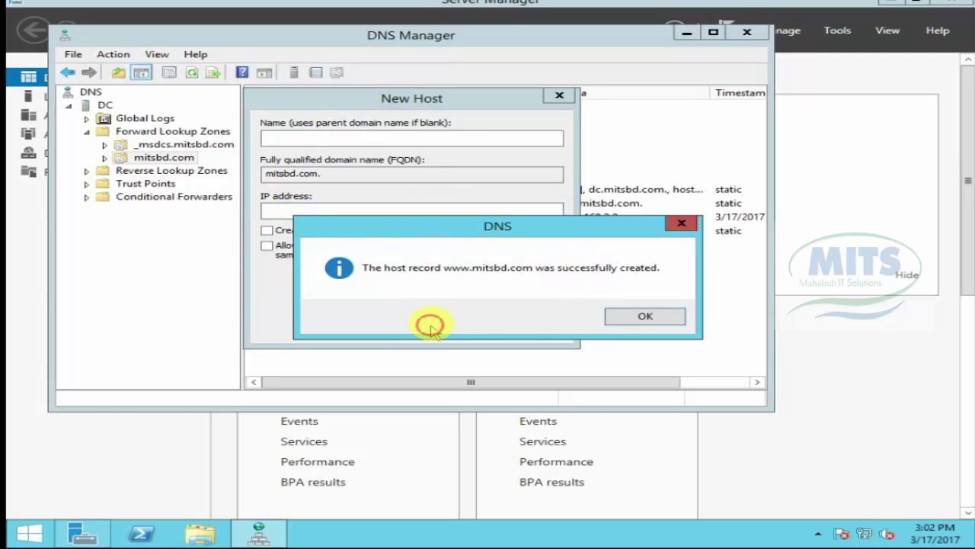
left_click(644, 316)
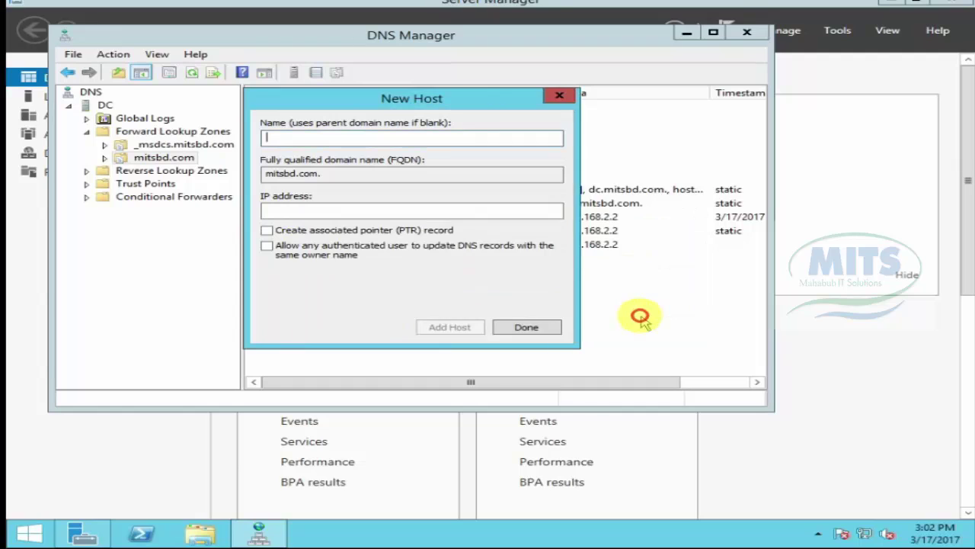
left_click(533, 327)
left_click(434, 300)
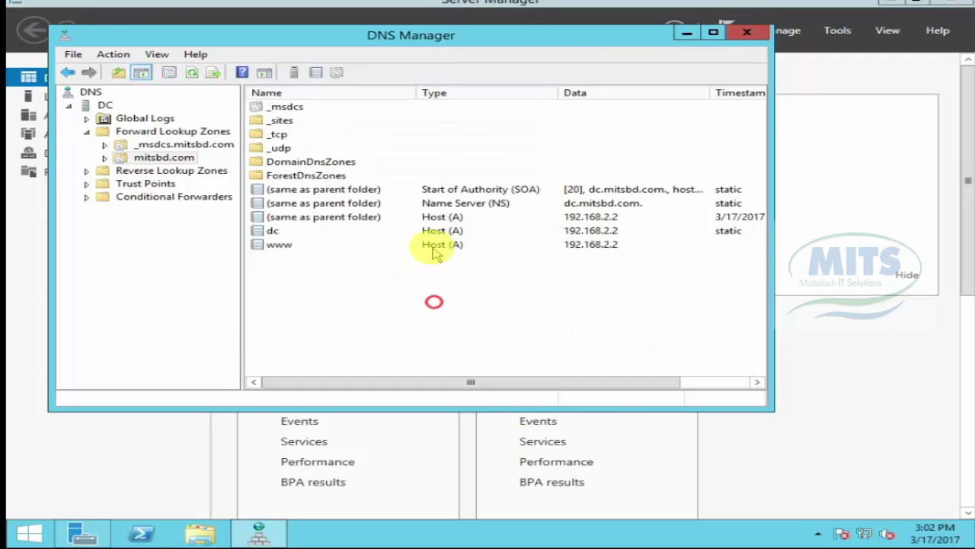
left_click(434, 244)
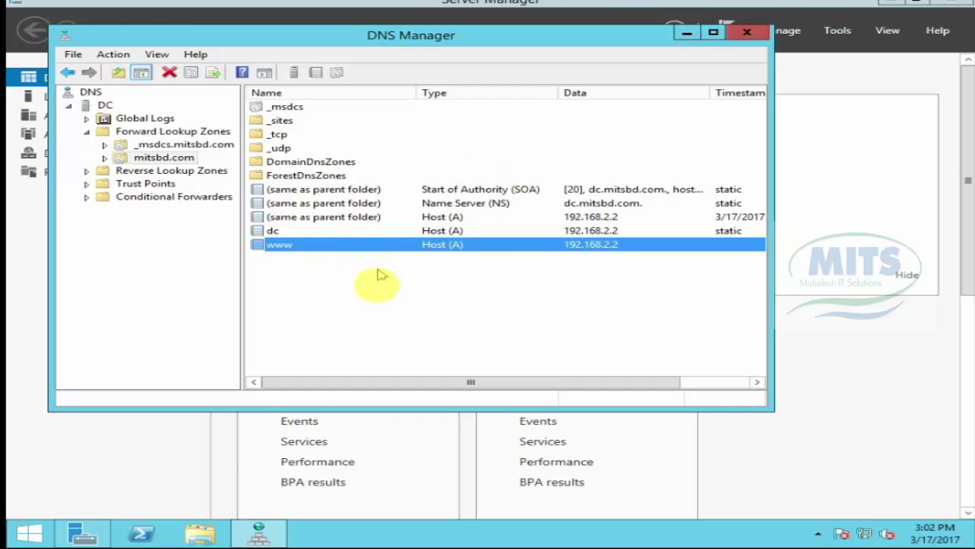
Step: Start a new reverse lookup zone as a primary zone stored in Active Directory
left_click(150, 172)
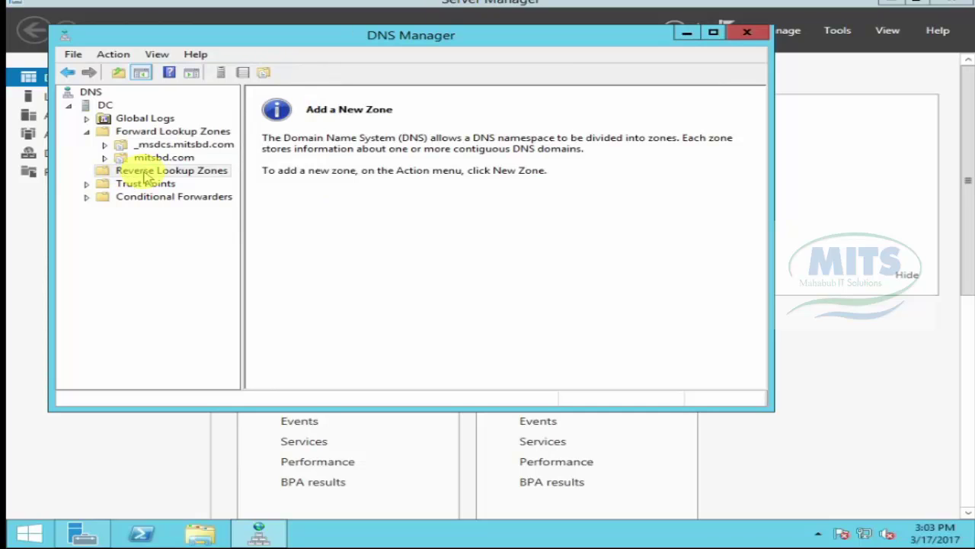
right_click(143, 171)
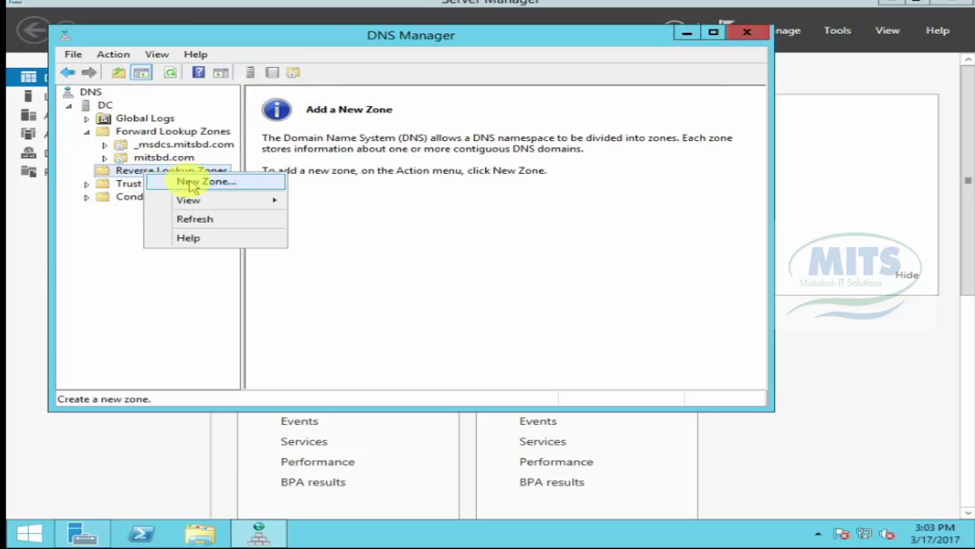
right_click(123, 168)
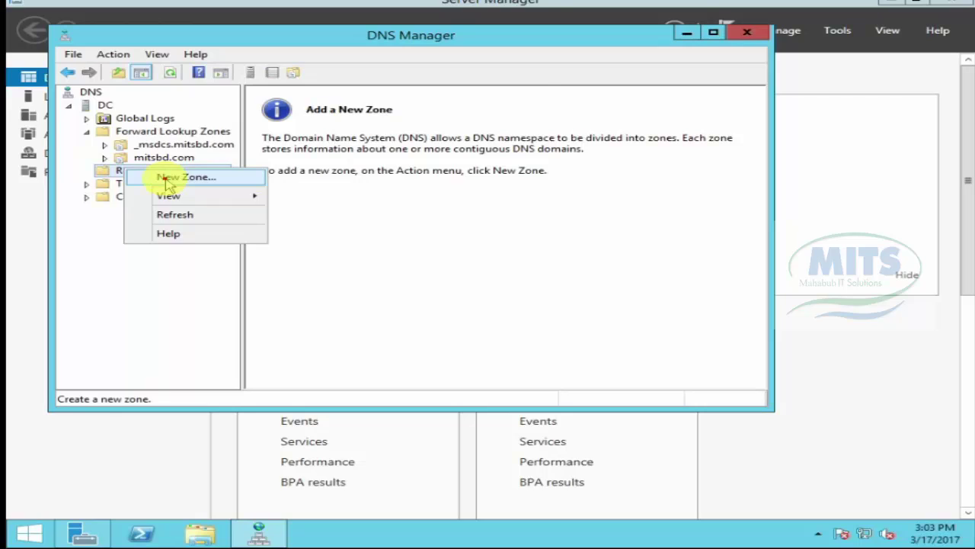
left_click(167, 180)
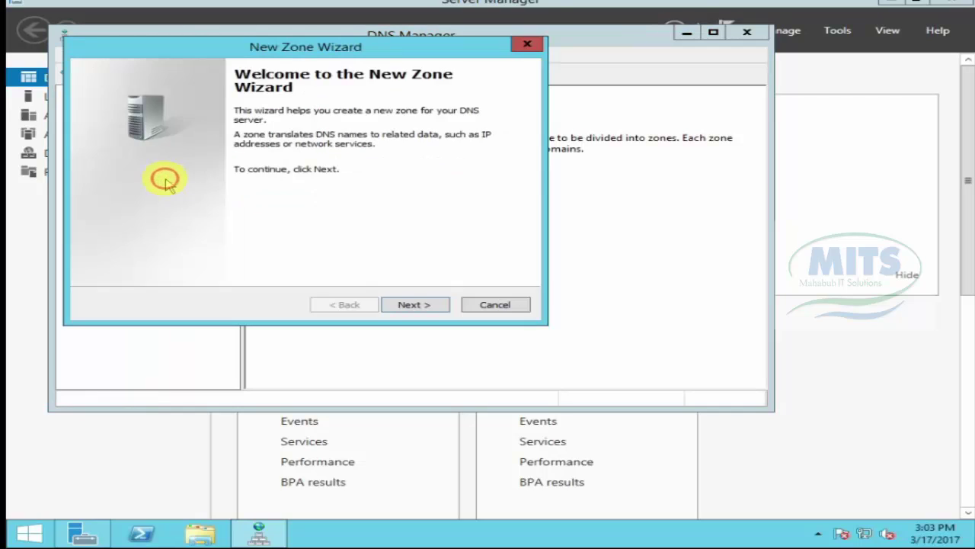
left_click(415, 305)
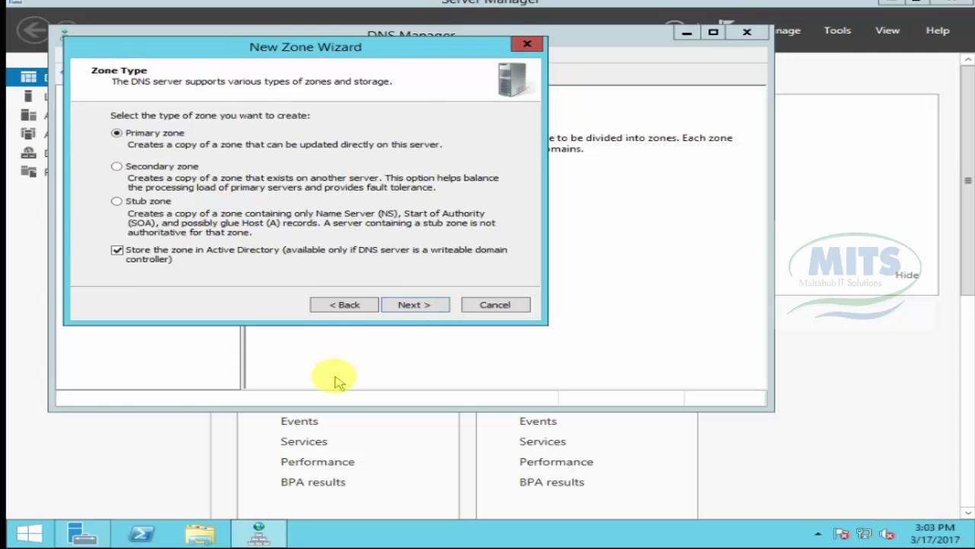
left_click(415, 309)
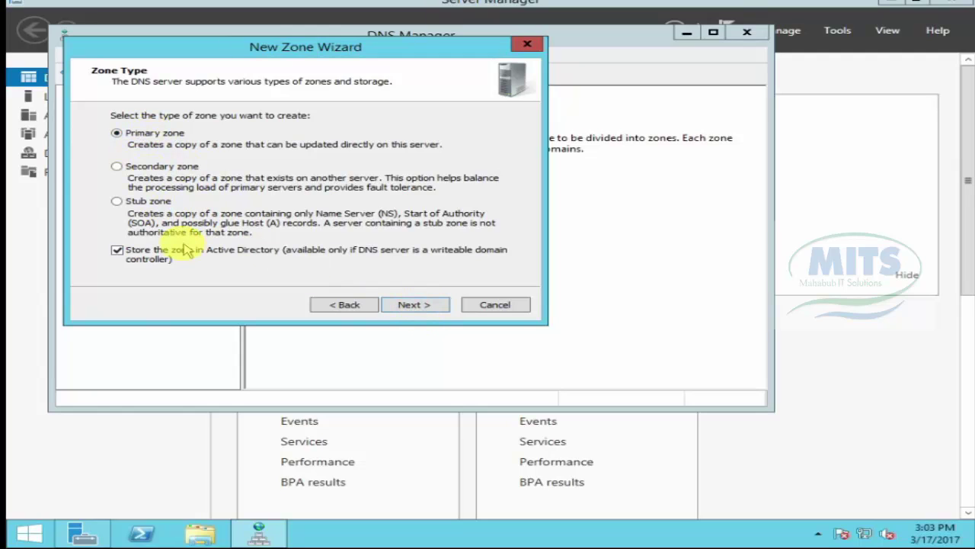
left_click(407, 304)
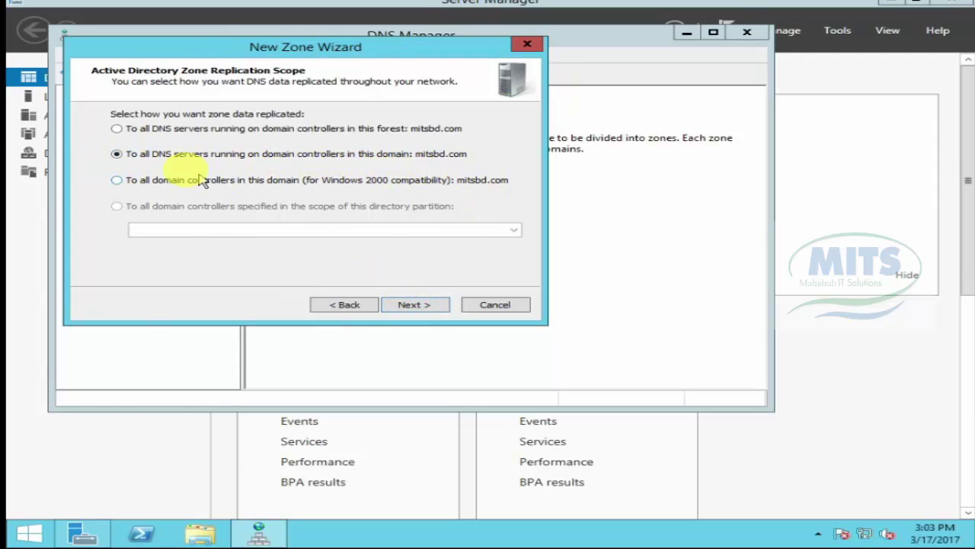
Step: Replicate the zone to all DNS servers in mitsbd.com and make it an IPv4 reverse zone
left_click(422, 304)
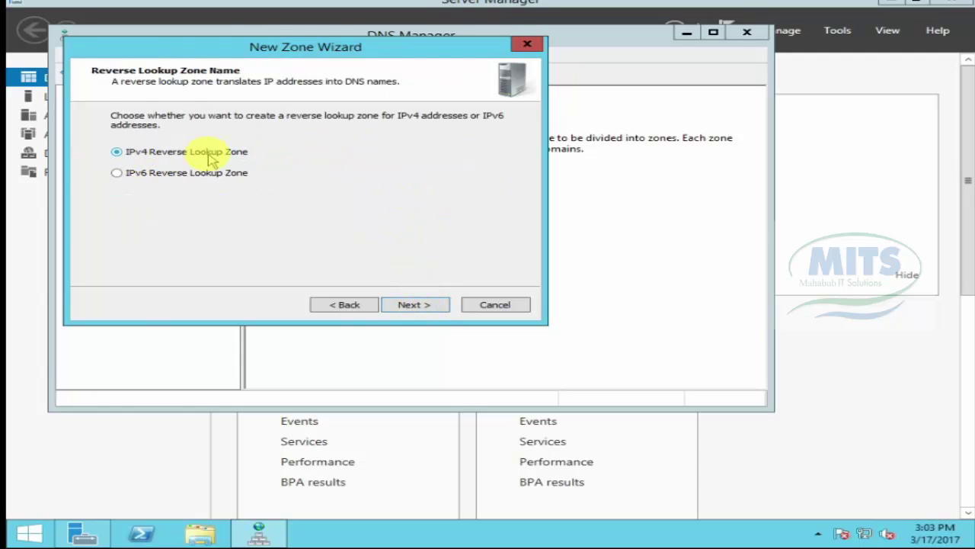
left_click(411, 306)
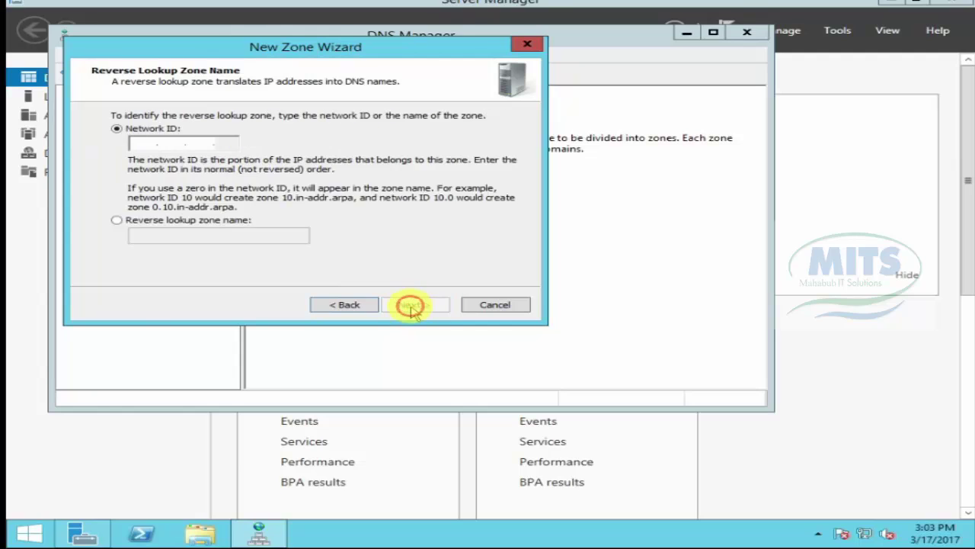
left_click(136, 141)
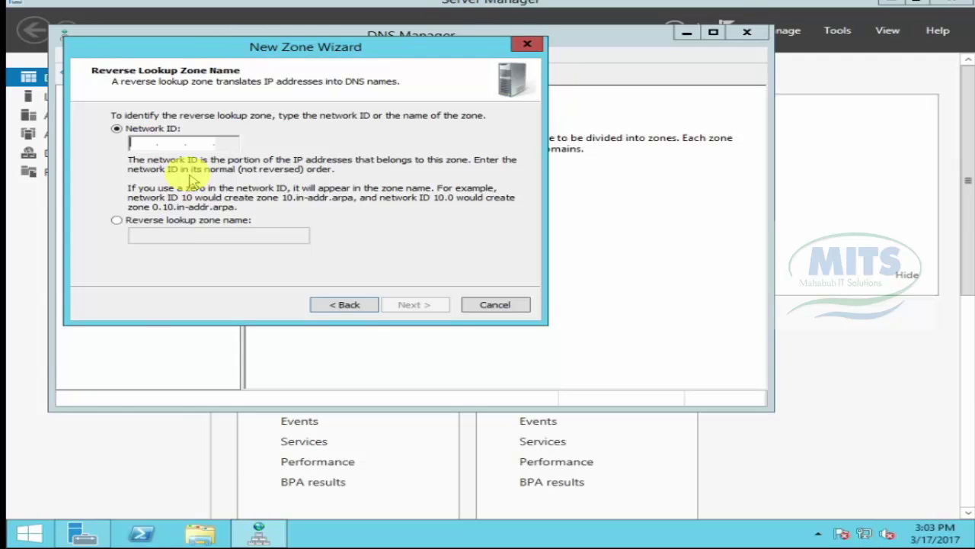
left_click(357, 305)
left_click(352, 306)
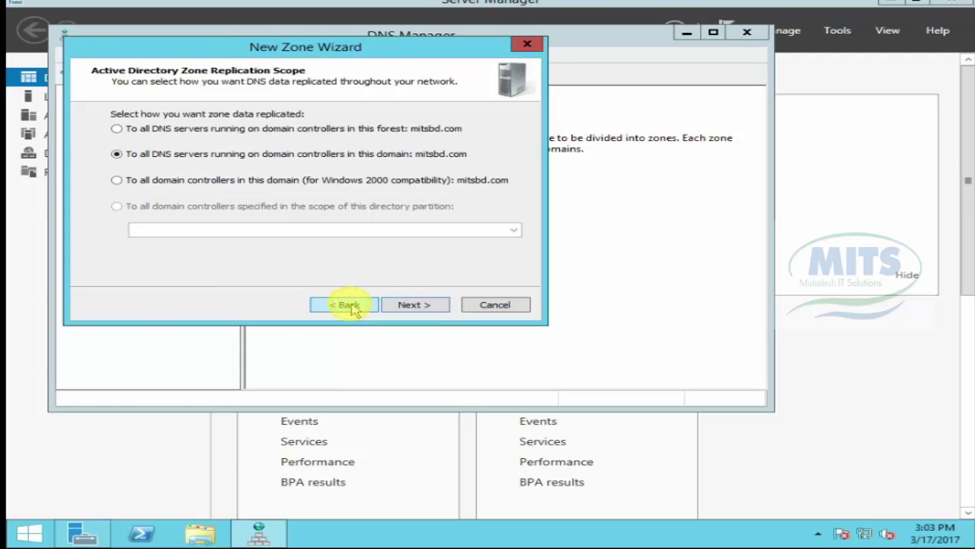
left_click(411, 304)
left_click(413, 304)
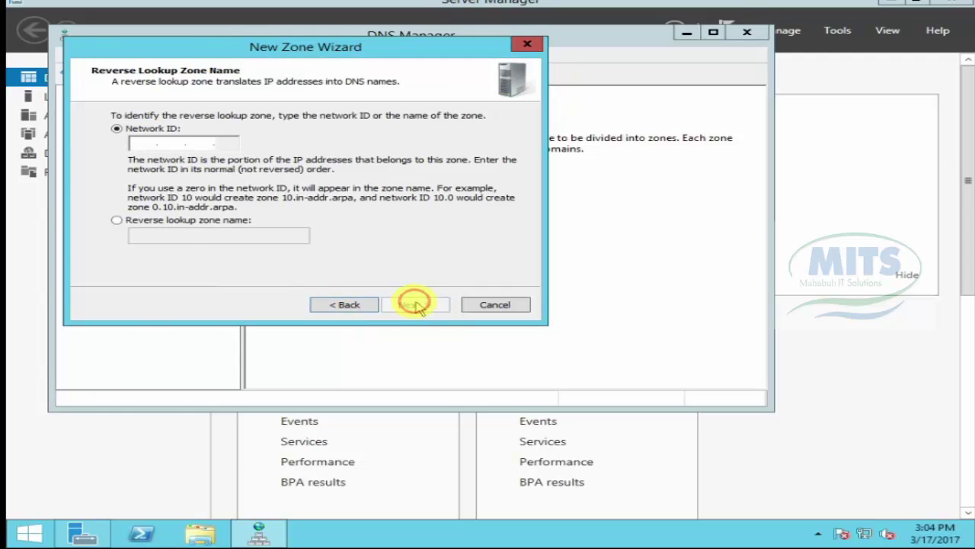
Step: Enter network ID 192.168.2 and disallow dynamic updates, reaching the summary page
left_click(147, 144)
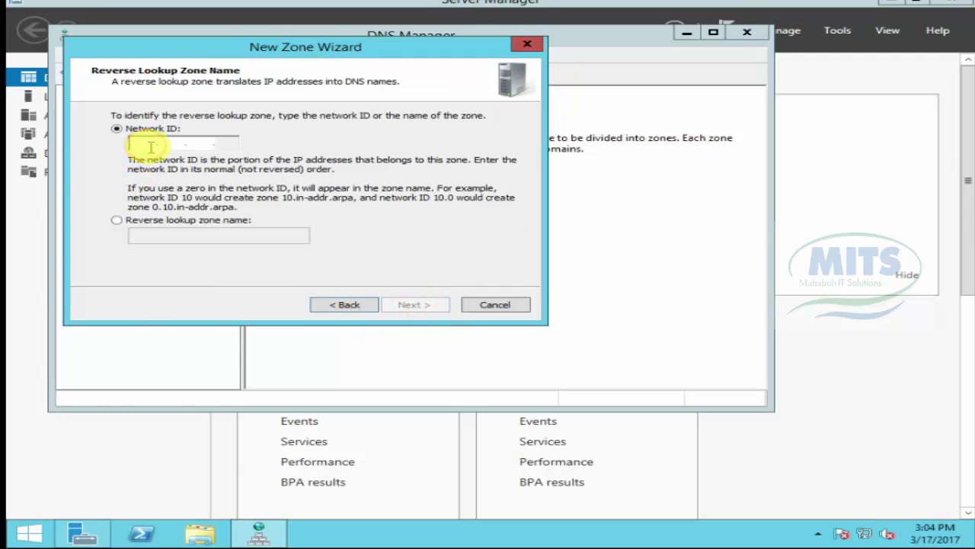
type("192.1")
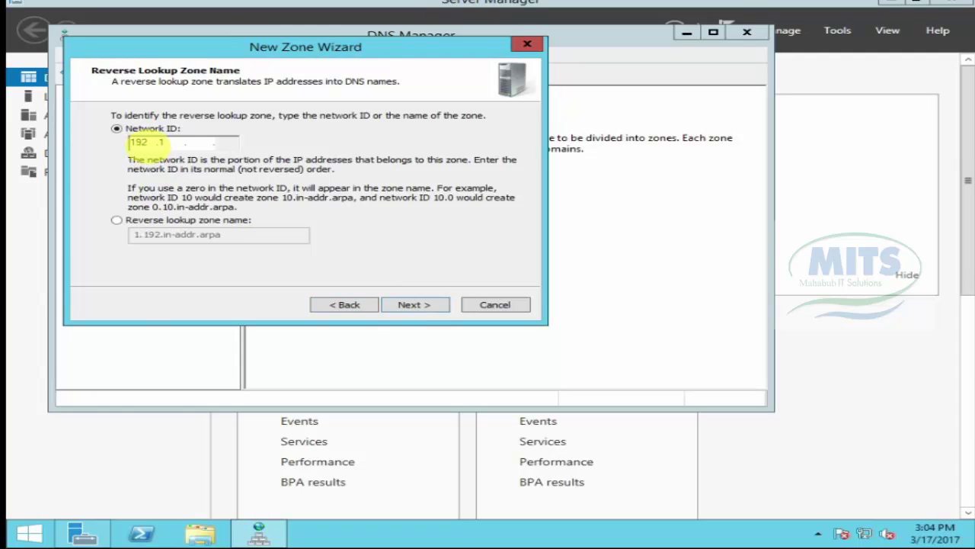
type("68.2")
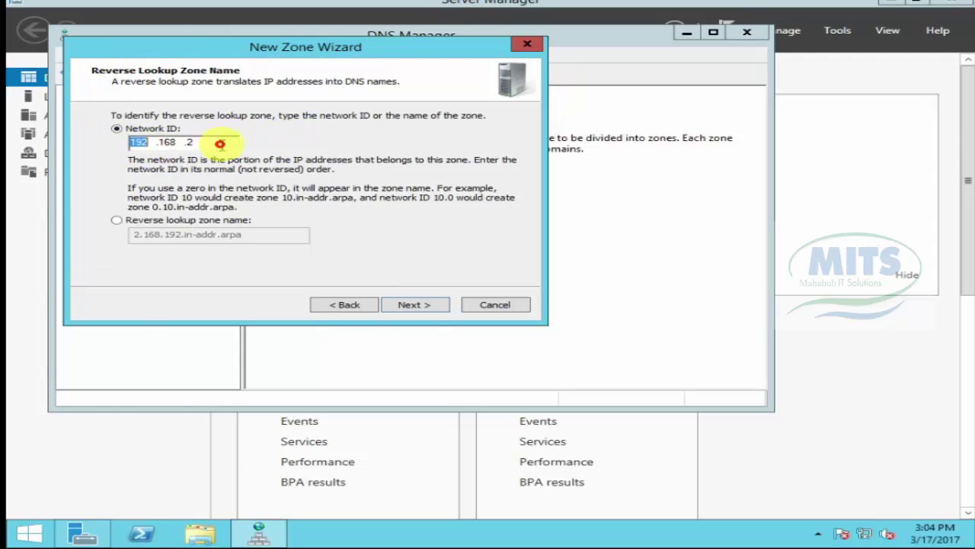
left_click(163, 143)
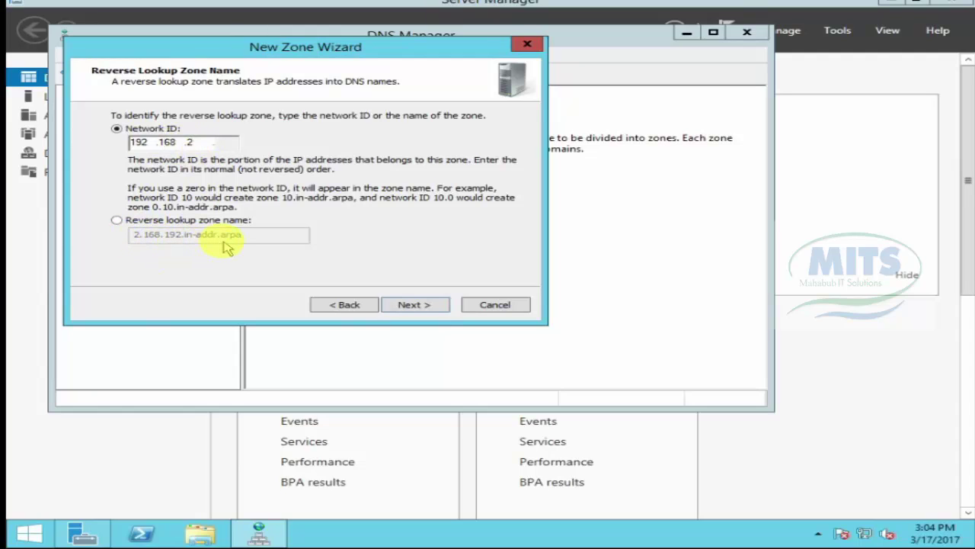
left_click(423, 304)
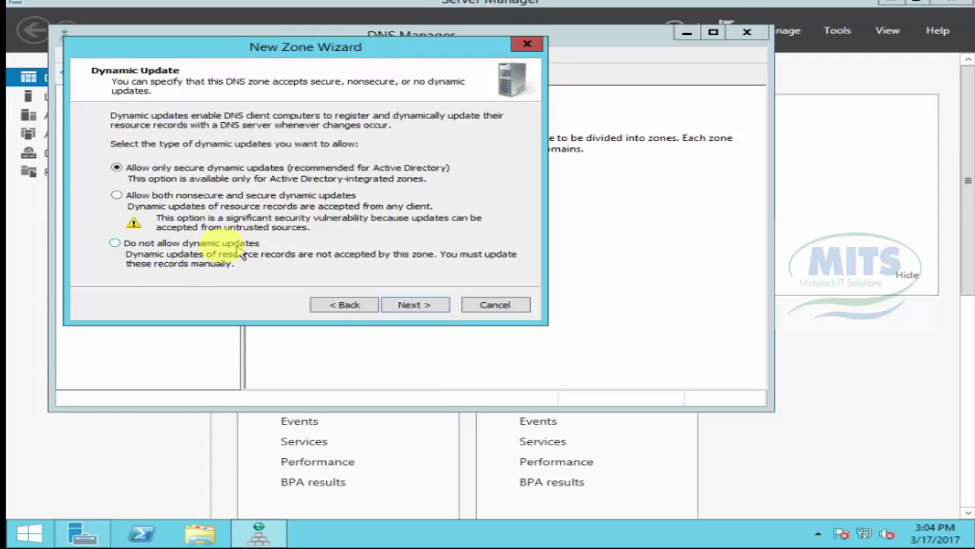
left_click(118, 243)
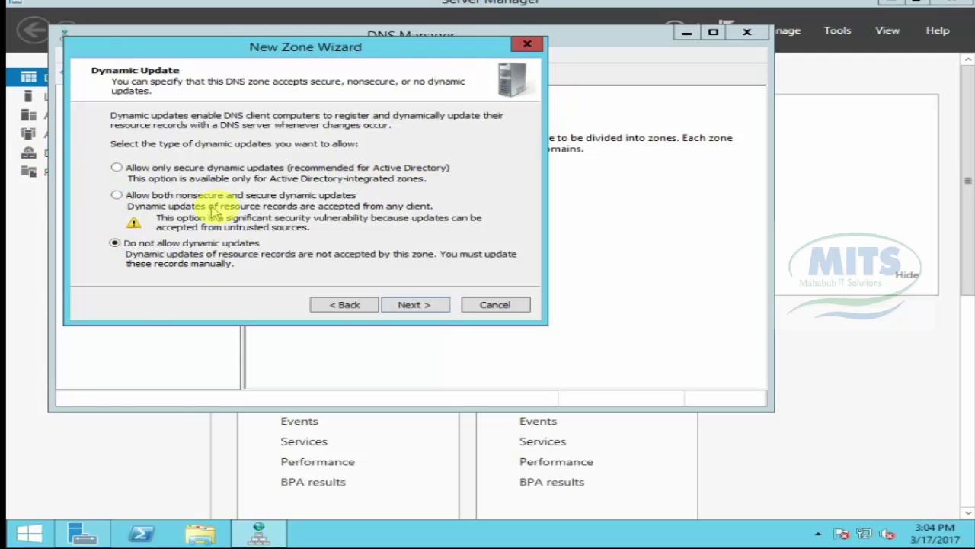
left_click(410, 308)
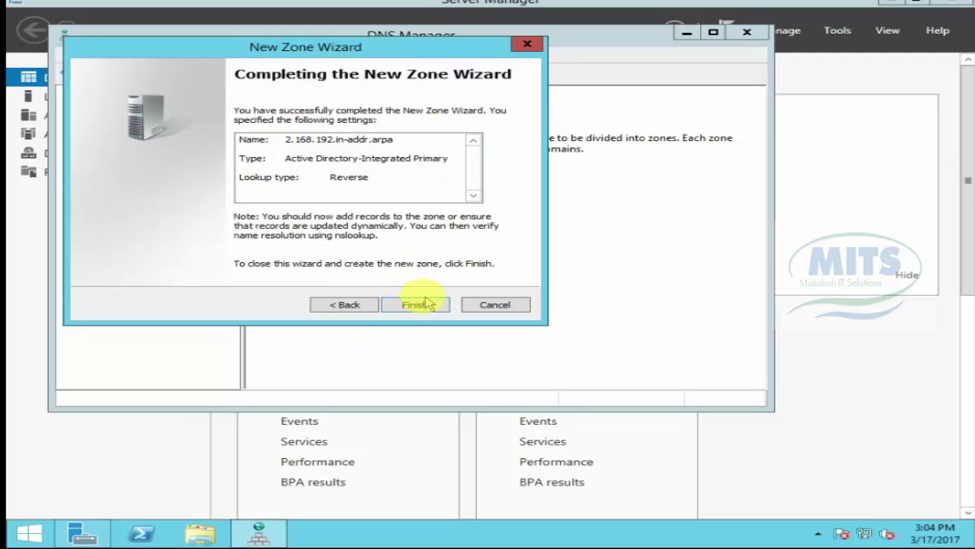
Step: Finish creating the 2.168.192.in-addr.arpa zone and open it to show its SOA and NS records
left_click(416, 307)
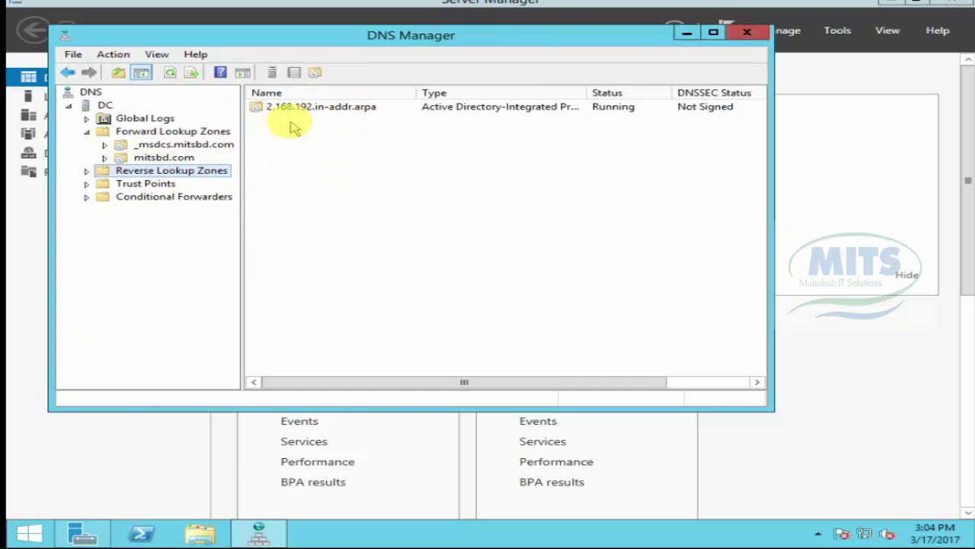
left_click(156, 157)
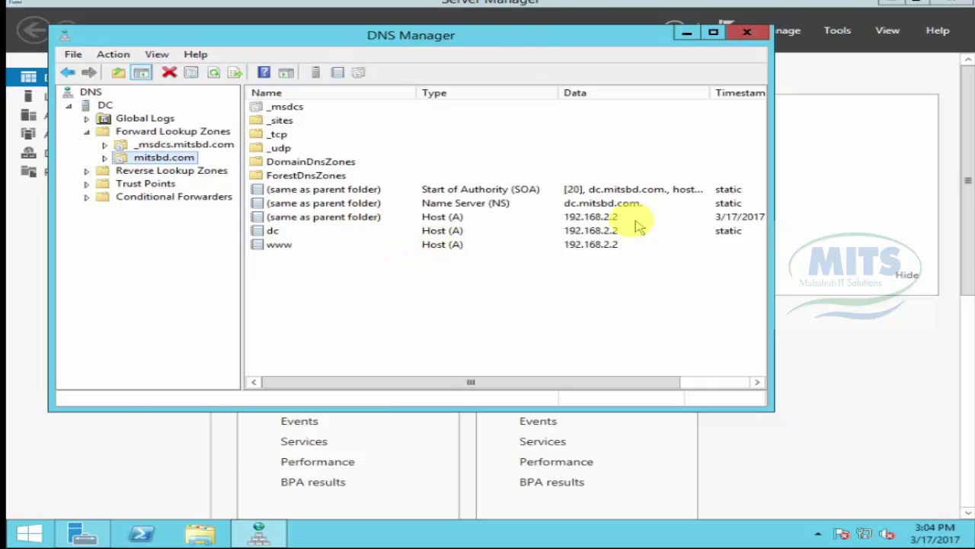
left_click(149, 172)
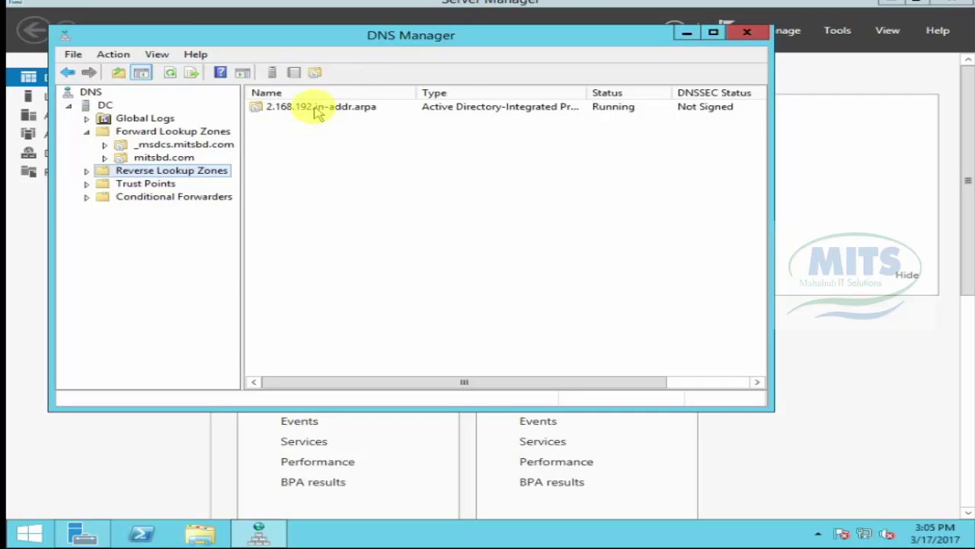
double_click(316, 108)
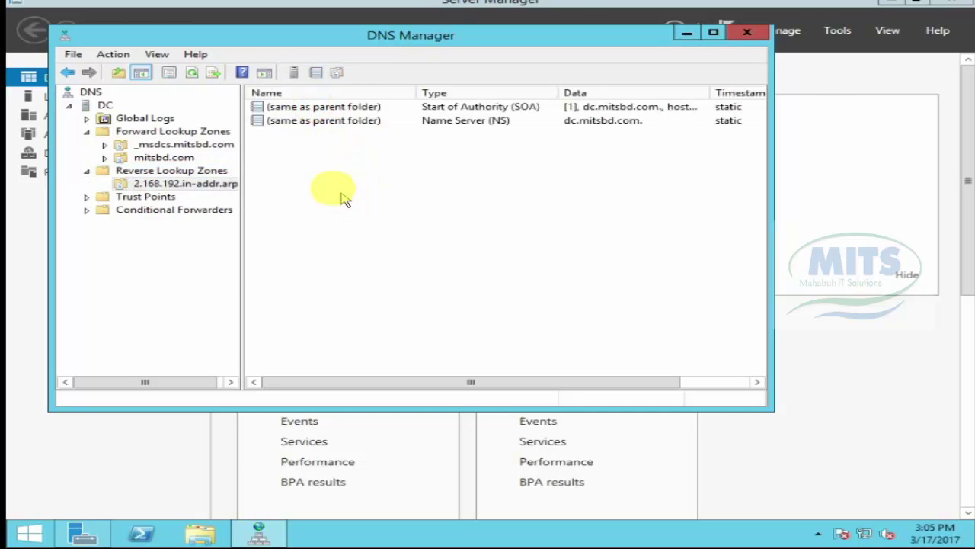
left_click(332, 169)
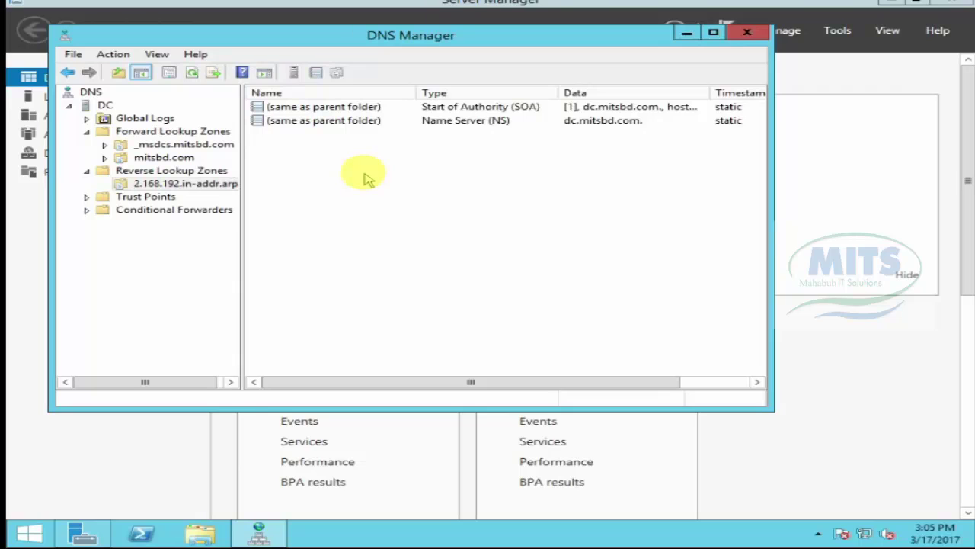
right_click(358, 166)
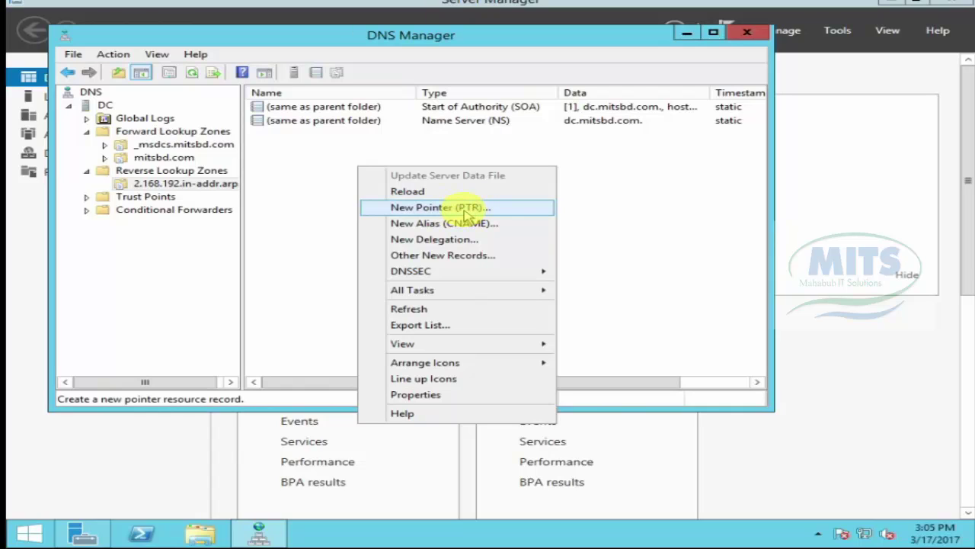
left_click(326, 155)
left_click(171, 170)
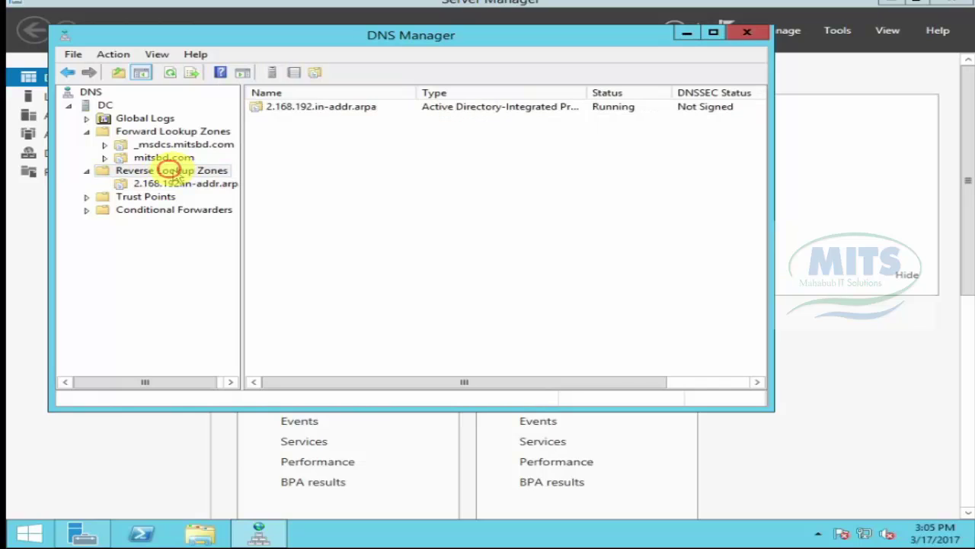
double_click(306, 111)
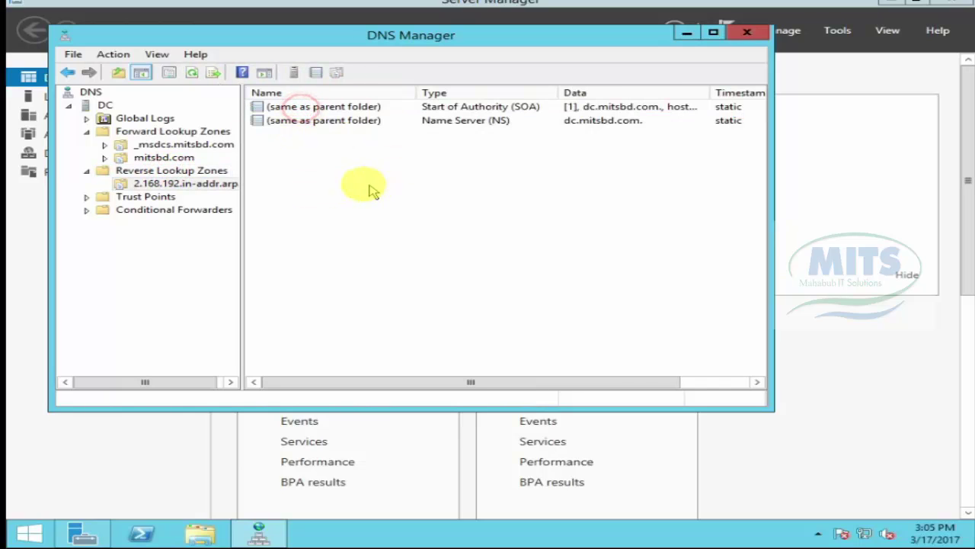
right_click(341, 168)
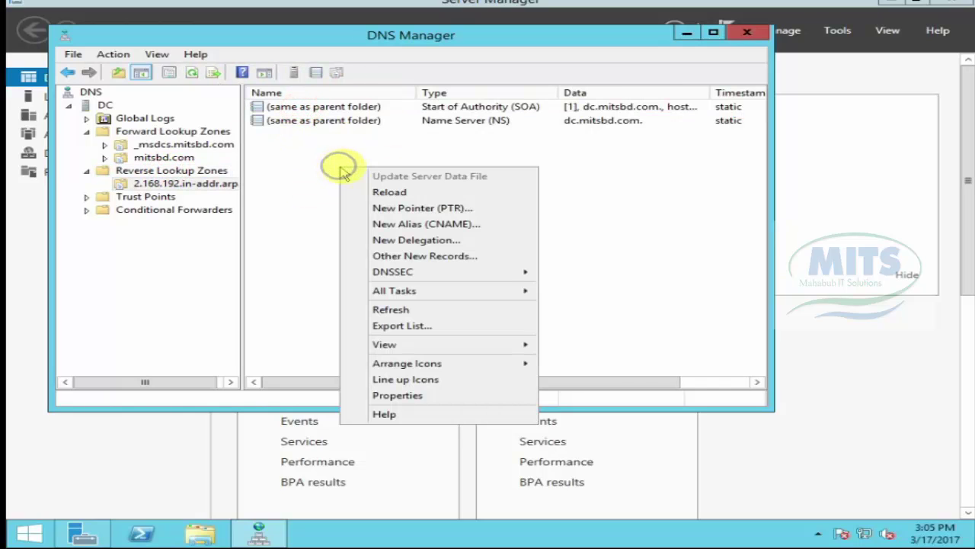
left_click(428, 210)
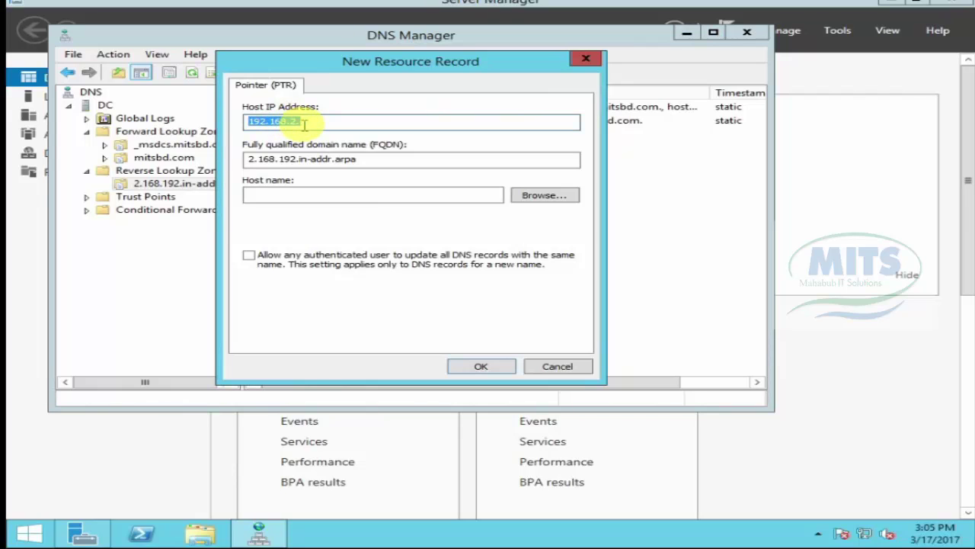
left_click(304, 123)
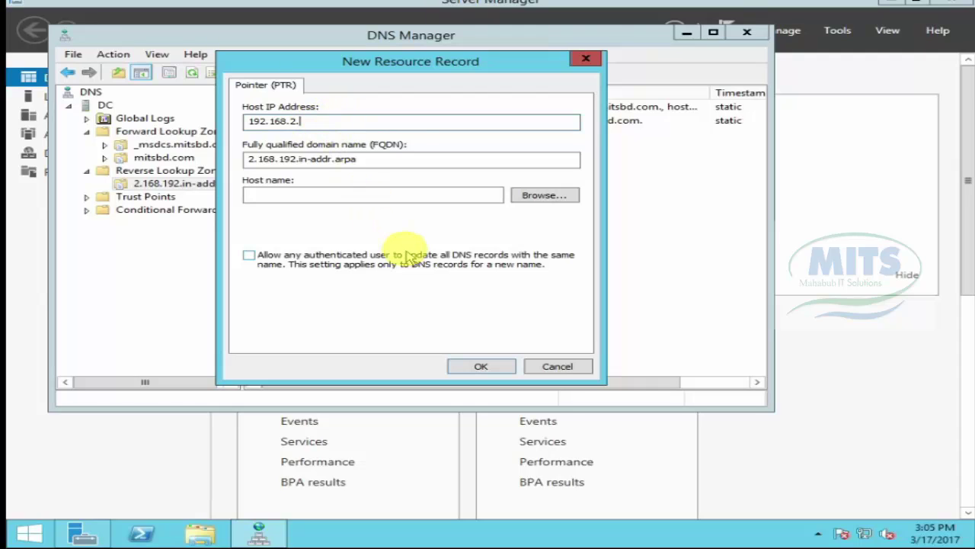
left_click(544, 196)
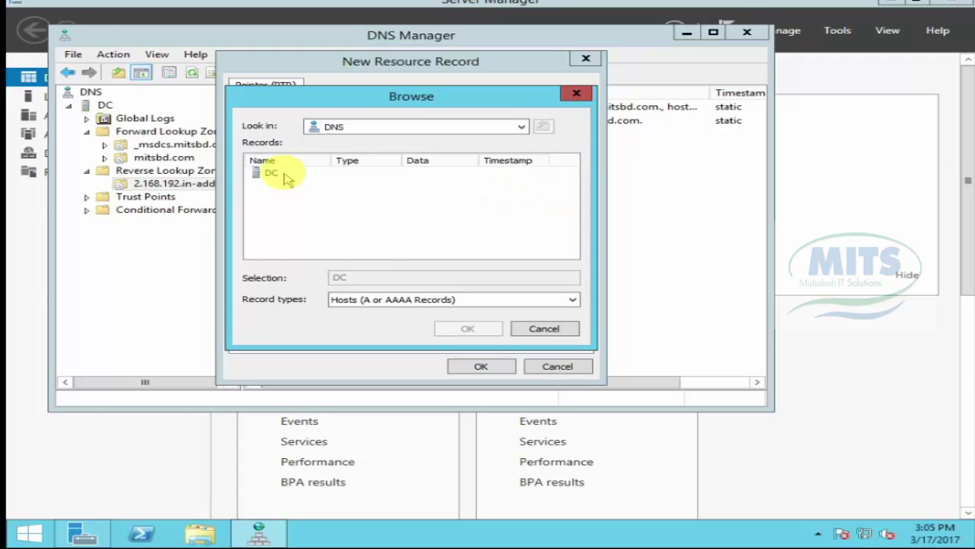
double_click(271, 174)
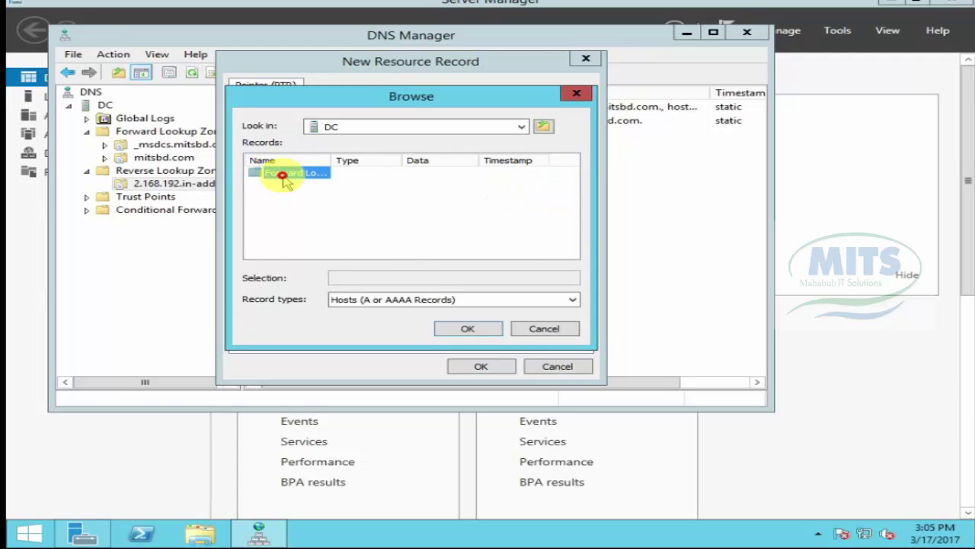
double_click(281, 174)
double_click(293, 185)
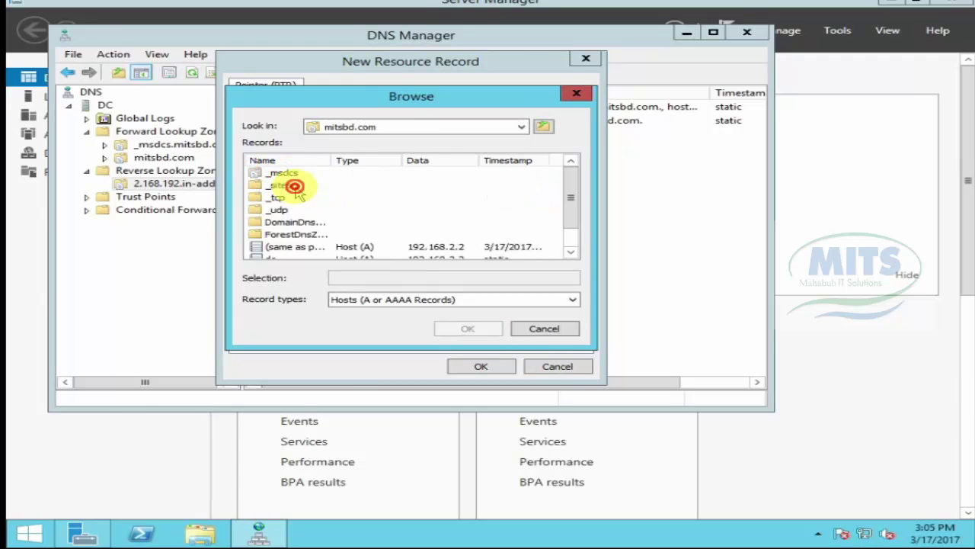
scroll(561, 224, "down", 1)
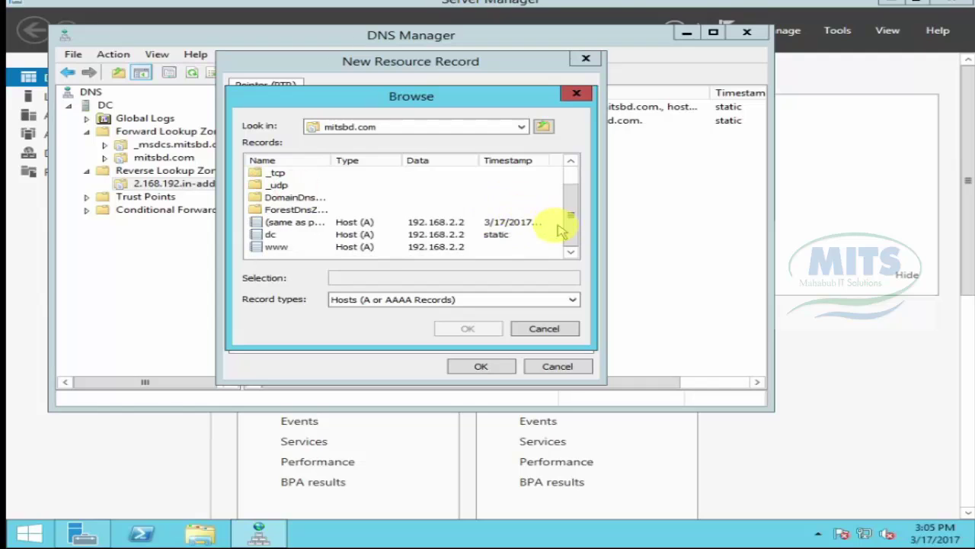
left_click(282, 247)
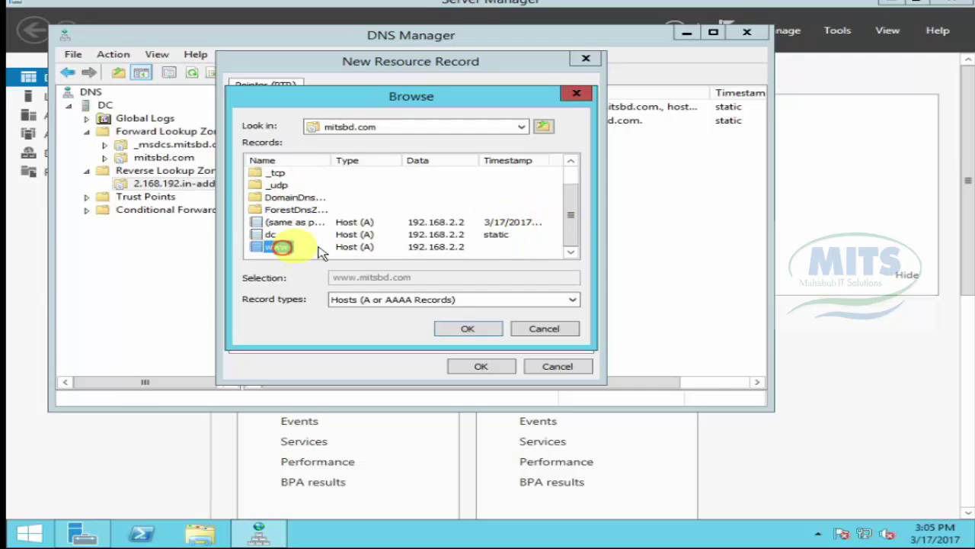
left_click(469, 329)
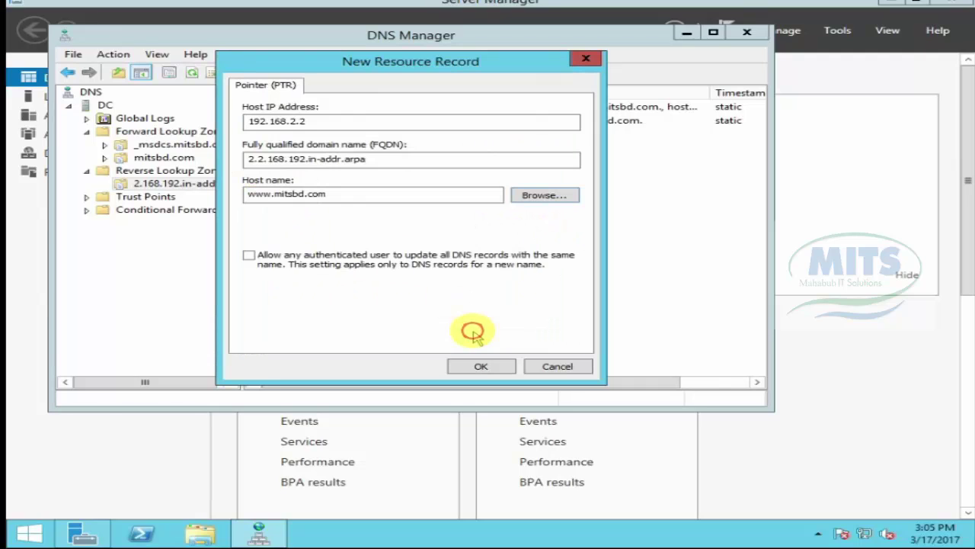
left_click(315, 121)
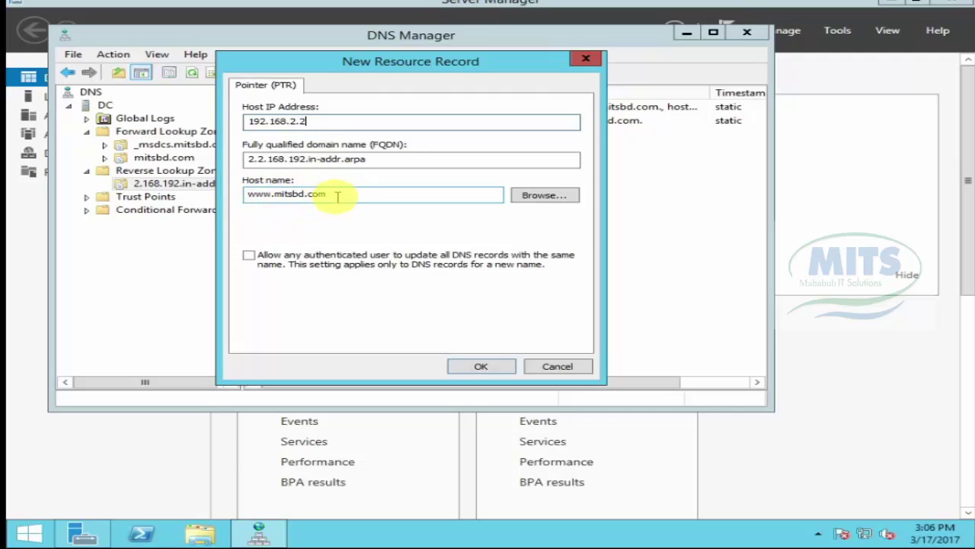
left_click(486, 368)
left_click(310, 137)
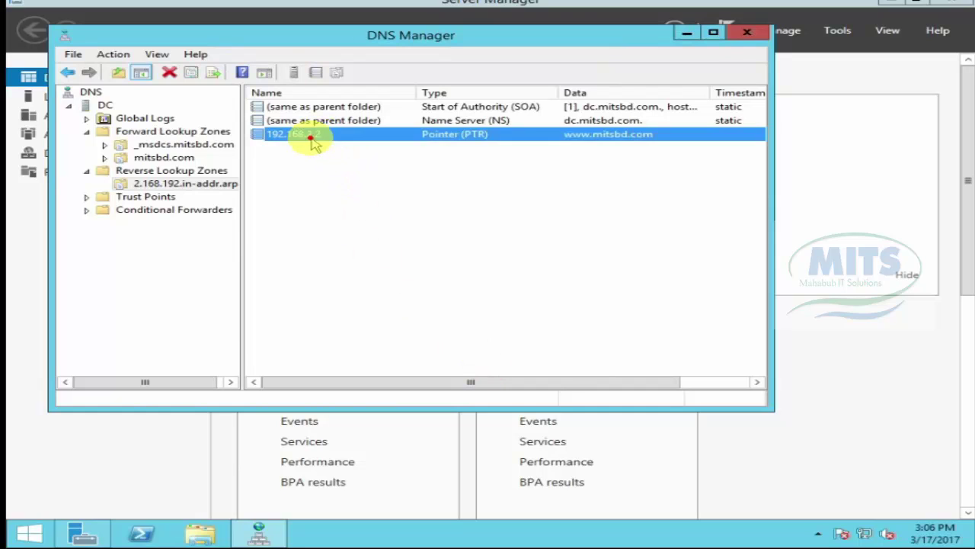
left_click(370, 200)
right_click(364, 195)
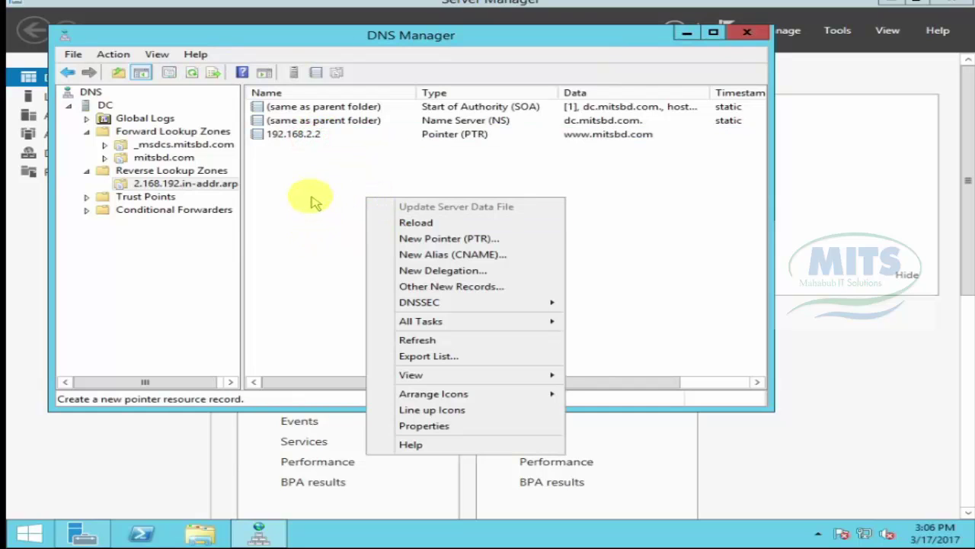
left_click(415, 340)
left_click(336, 226)
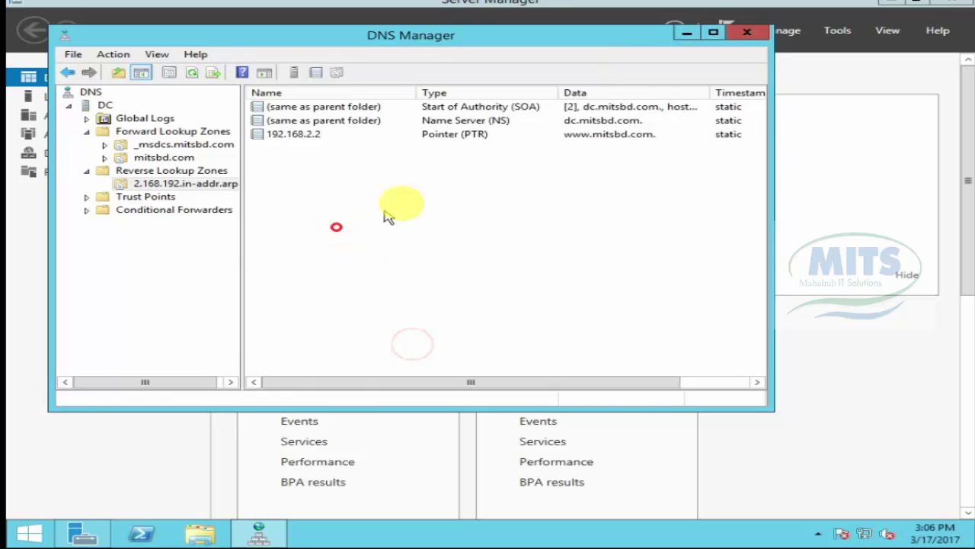
Step: Close DNS Manager and Server Manager and return to the desktop
left_click(748, 33)
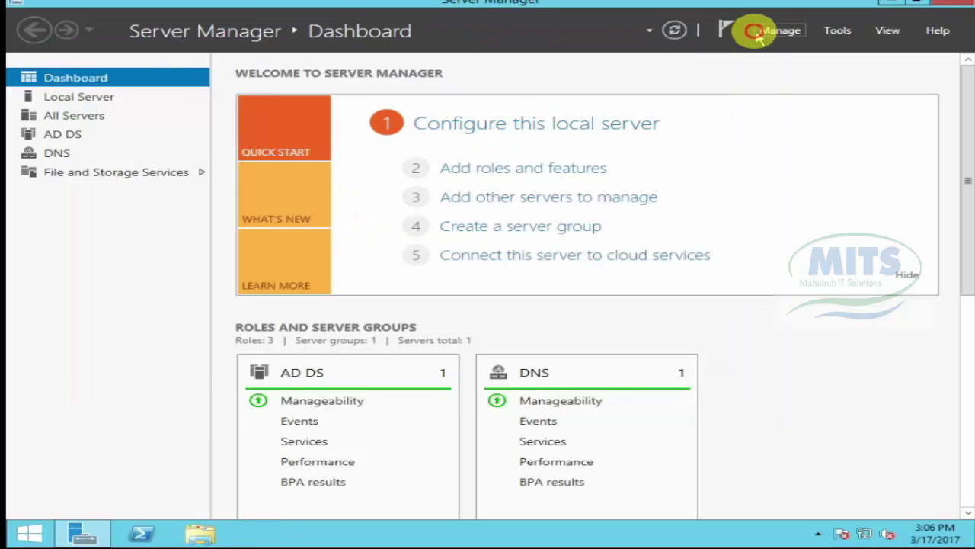
left_click(963, 4)
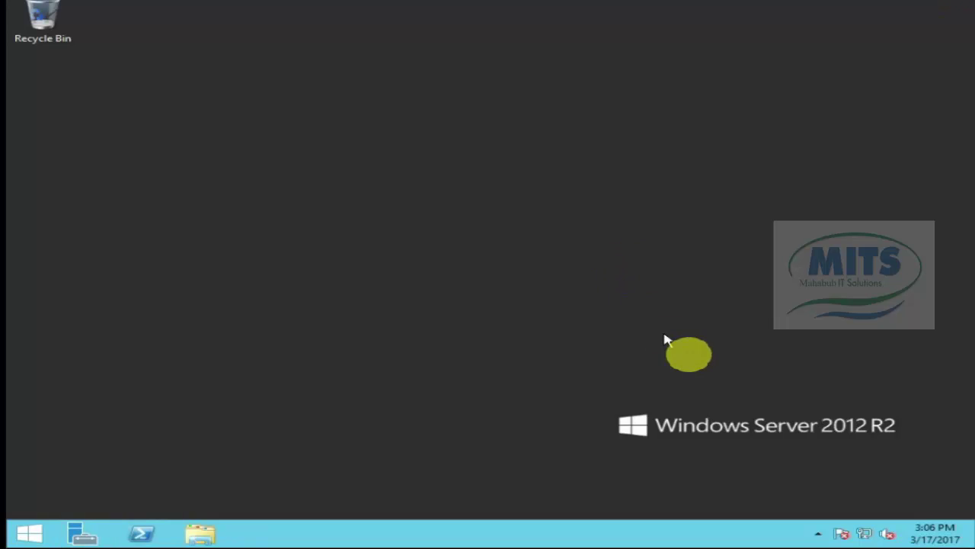
left_click(44, 533)
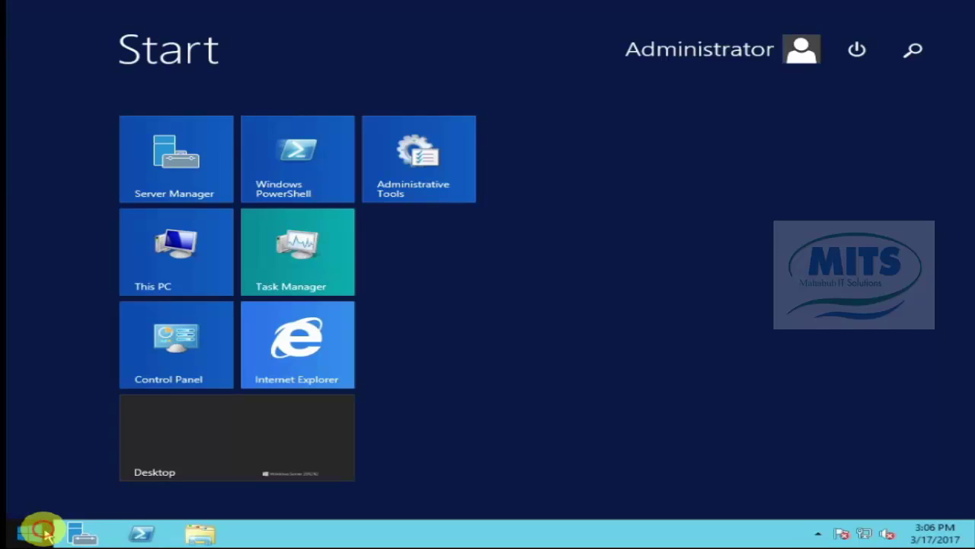
left_click(307, 420)
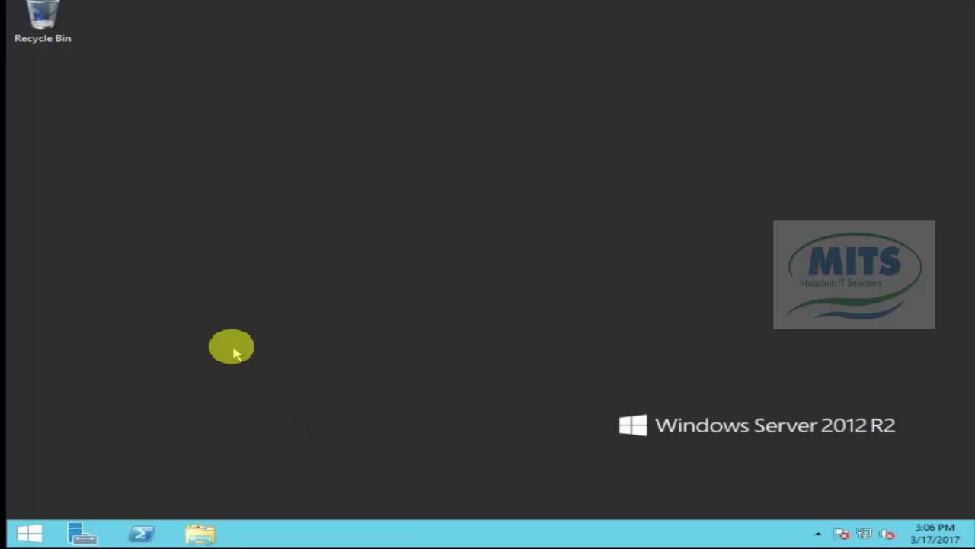
Step: Open Command Prompt via Win+R and run a continuous ping of 192.168.2.2, then stop it
key("super+r")
type("c")
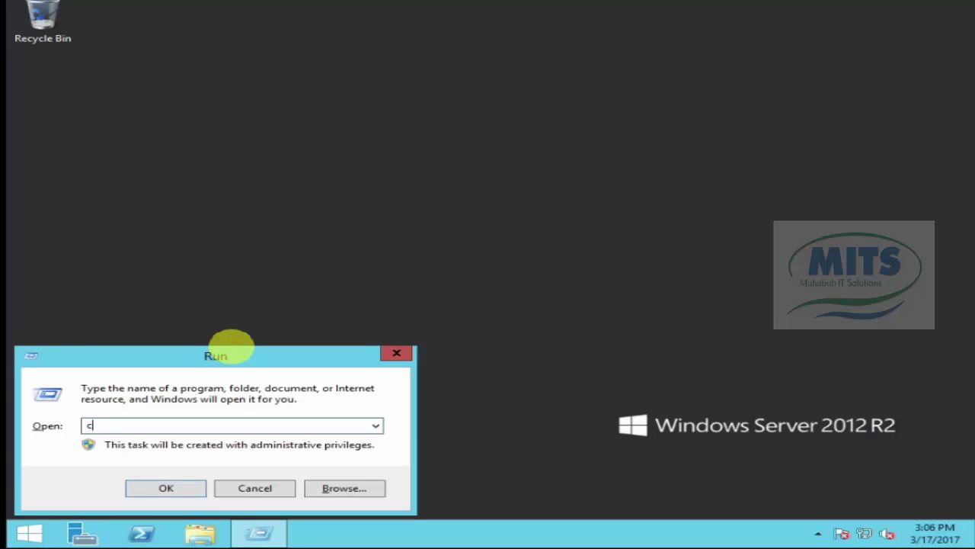
key("Return")
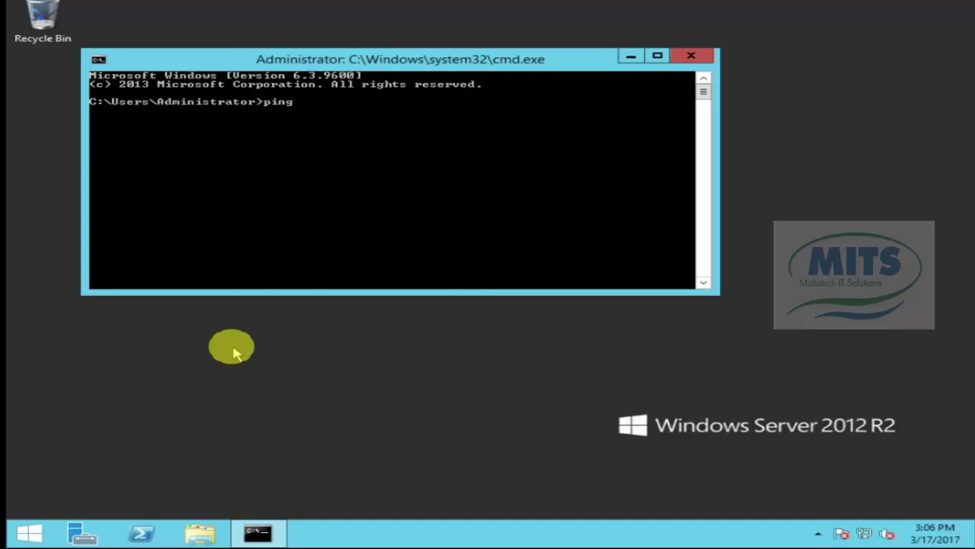
type("92.16")
type("8")
type(".2.2")
type(" -t")
key("Return")
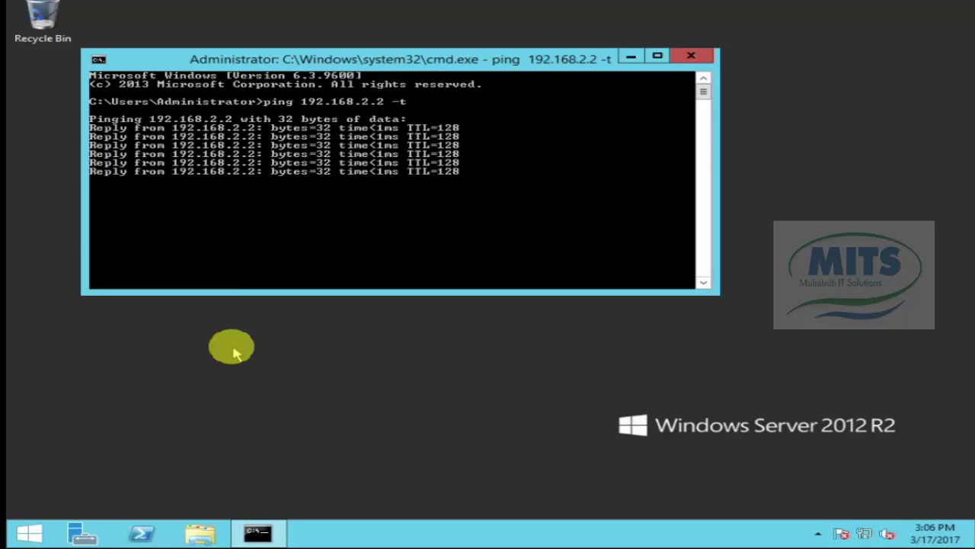
key("ctrl+c")
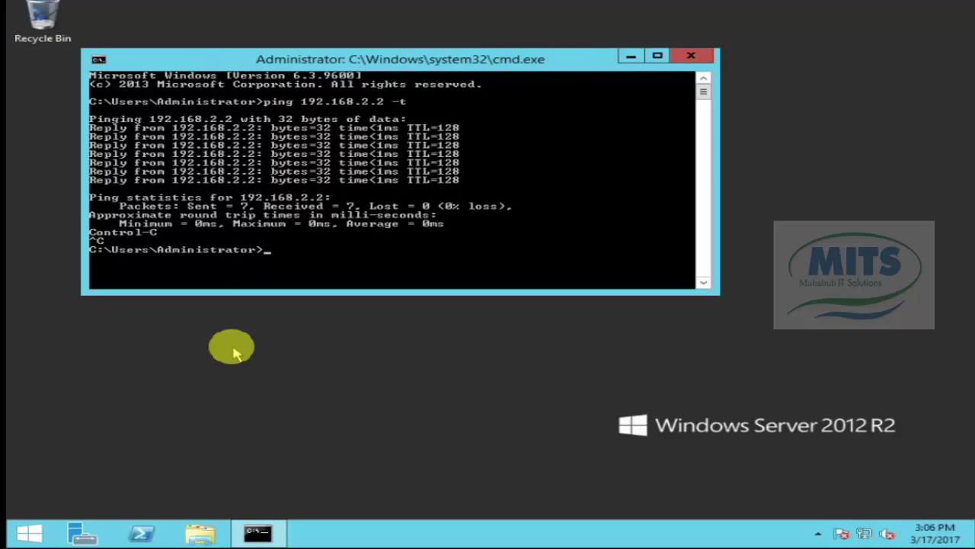
Step: Continuously ping mitsbd.com, then switch to the Windows 7 virtual machine
type("ping mitsbd.com")
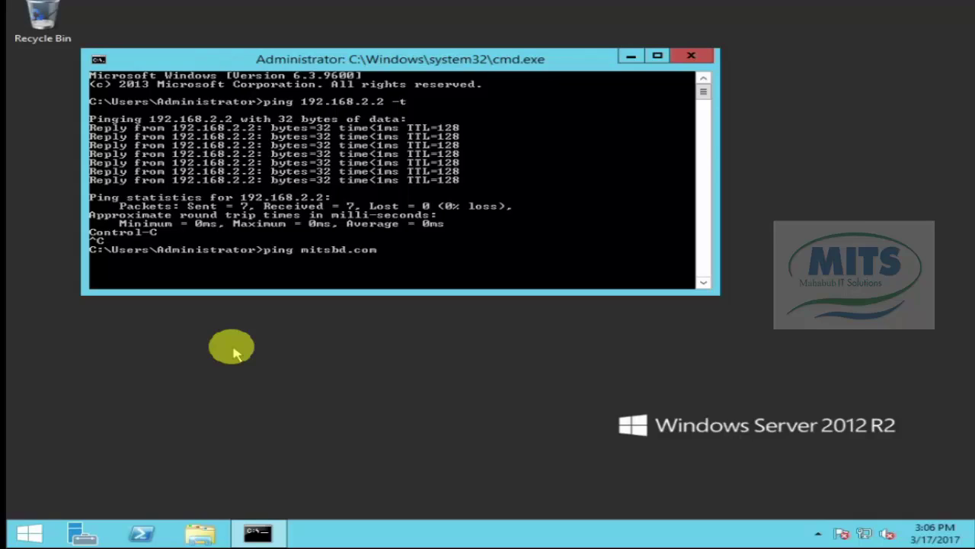
type(" -t")
key("Return")
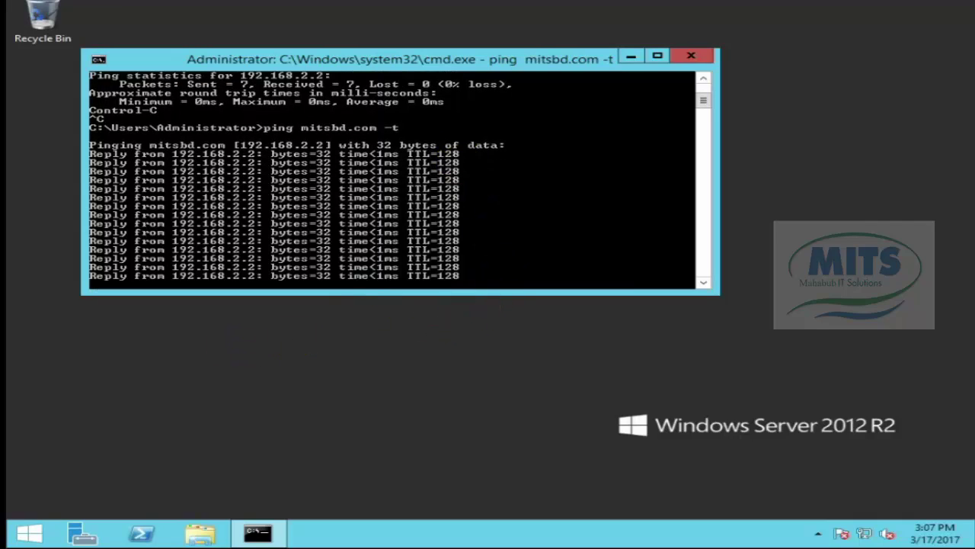
mouse_move(176, 4)
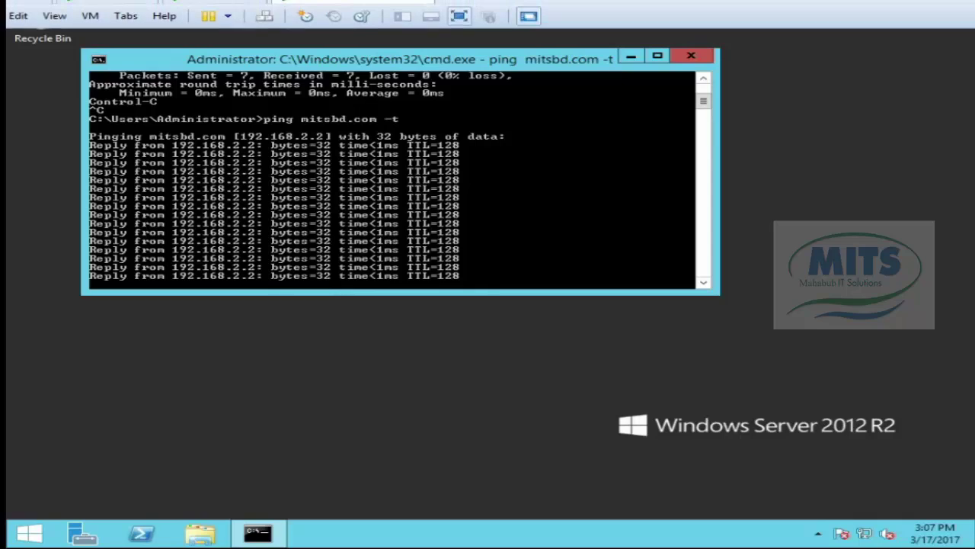
left_click(212, 6)
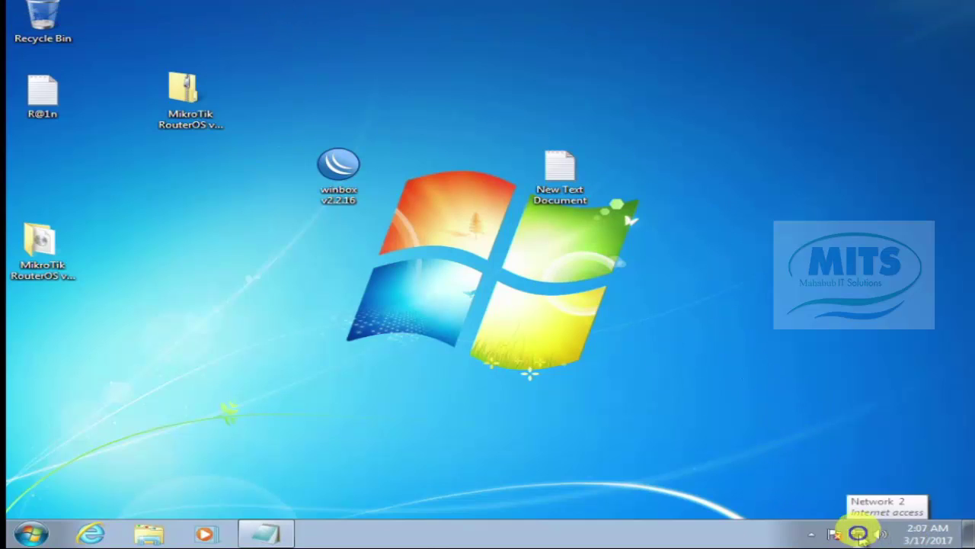
Step: Open the Network and Sharing Center, then launch cmd from the Start search
right_click(857, 534)
left_click(859, 522)
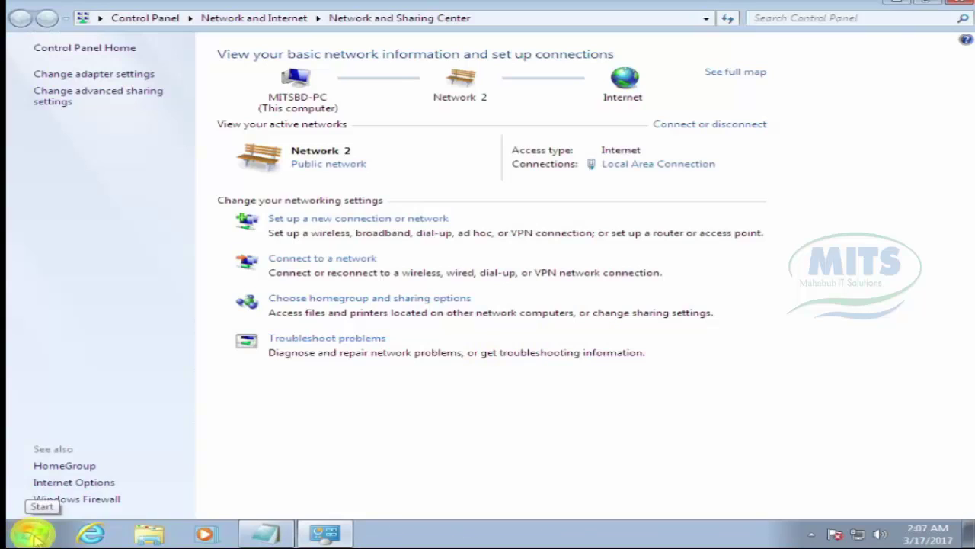
left_click(34, 537)
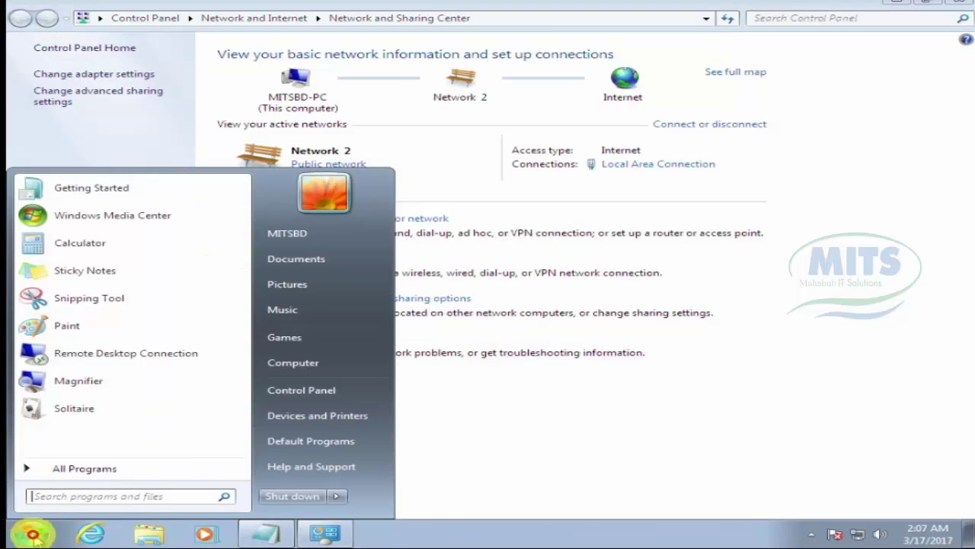
left_click(118, 496)
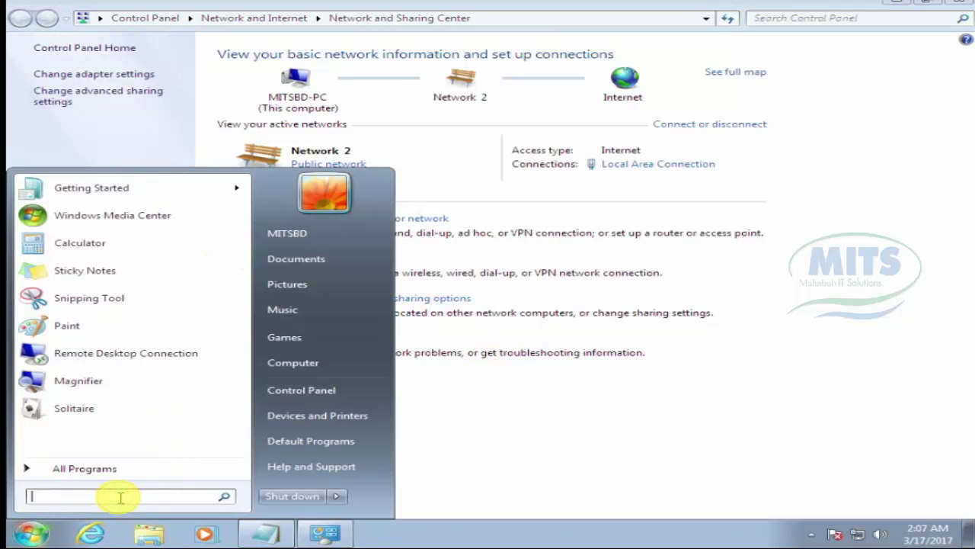
type("cmd")
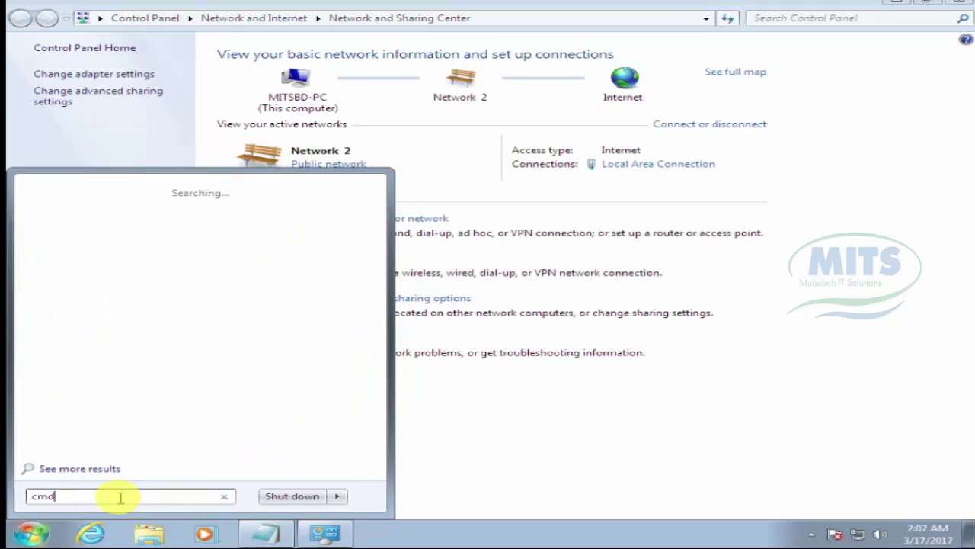
key("Return")
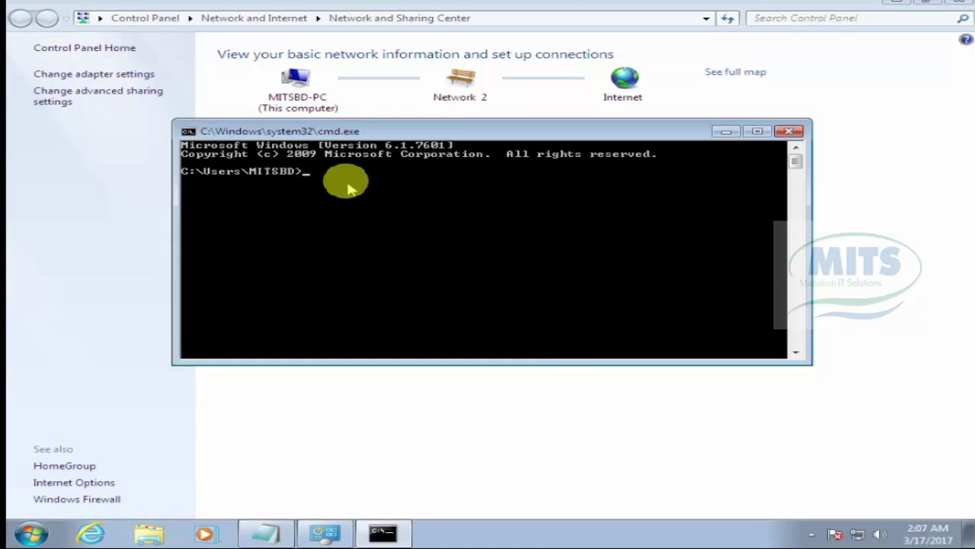
Step: Run nslookup to show the client's default DNS server, 8.8.8.8
left_click(311, 177)
type("ns")
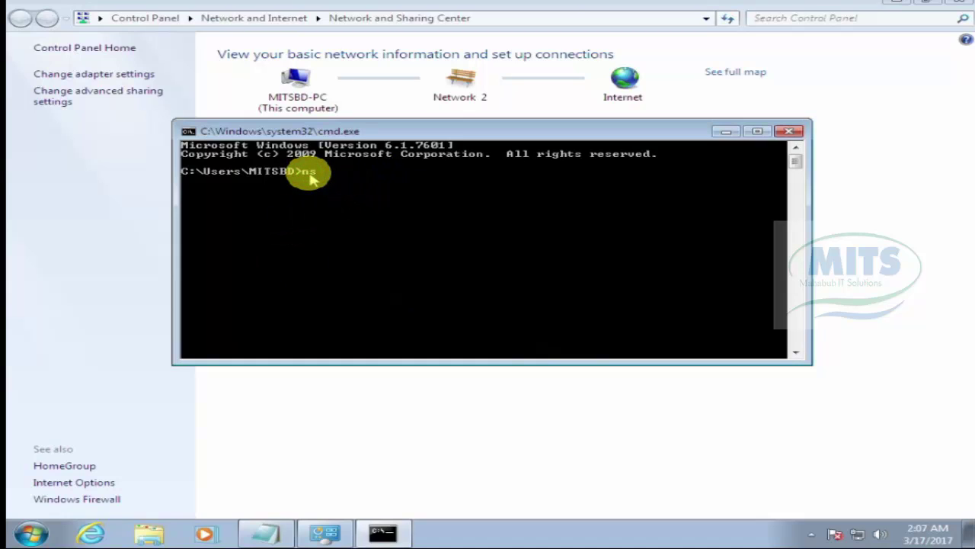
type("lookup")
key("Return")
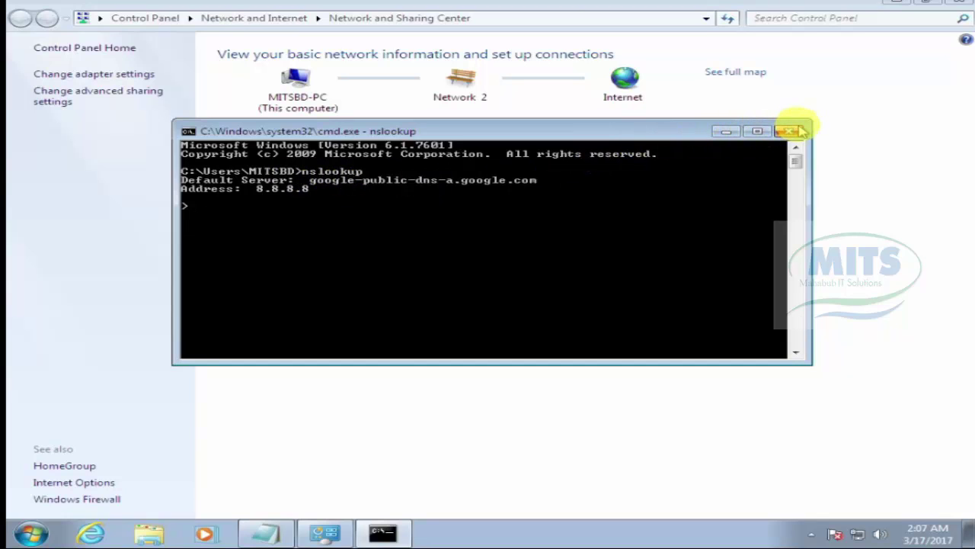
Step: Change the Local Area Connection's preferred DNS from 8.8.8.8 to 192.168.2.2 and close the network windows
left_click(725, 132)
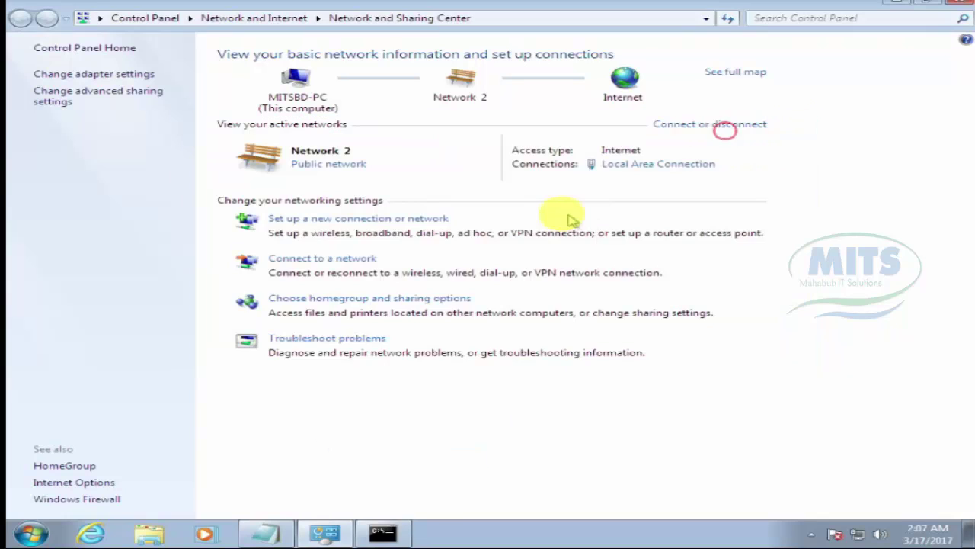
left_click(629, 165)
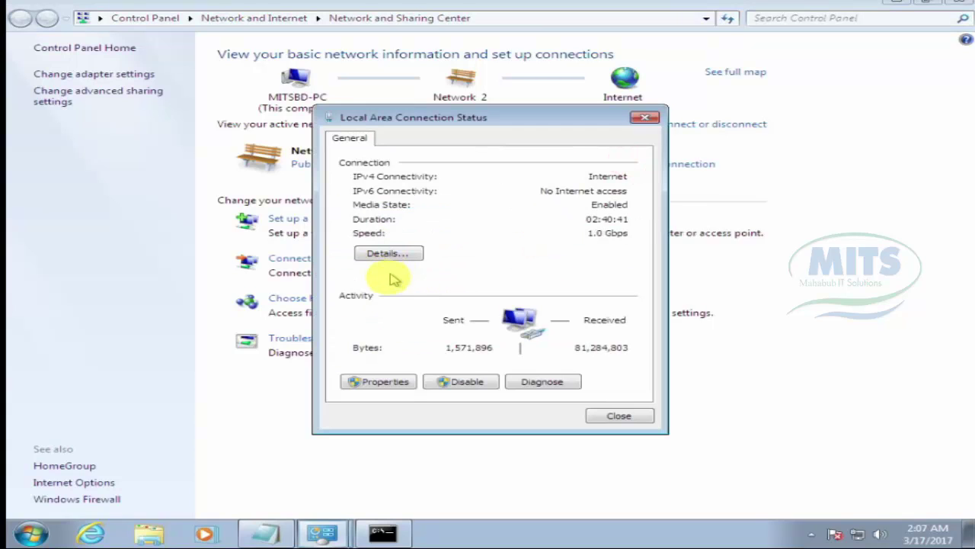
left_click(392, 379)
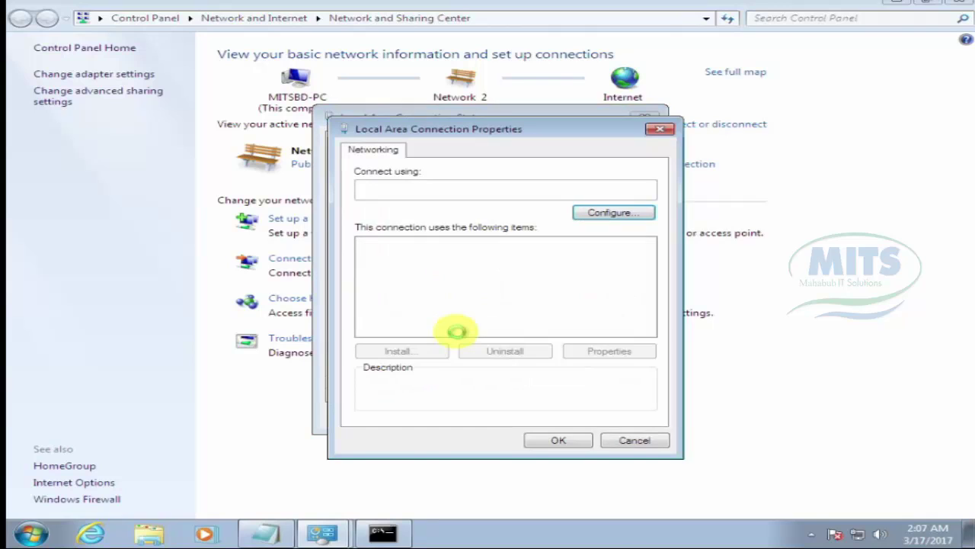
double_click(474, 294)
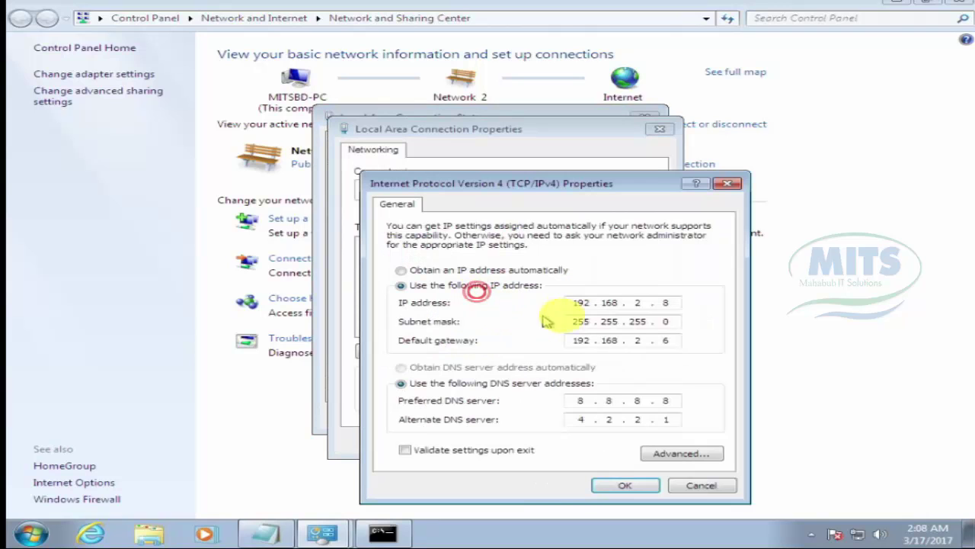
left_click_drag(573, 402, 605, 405)
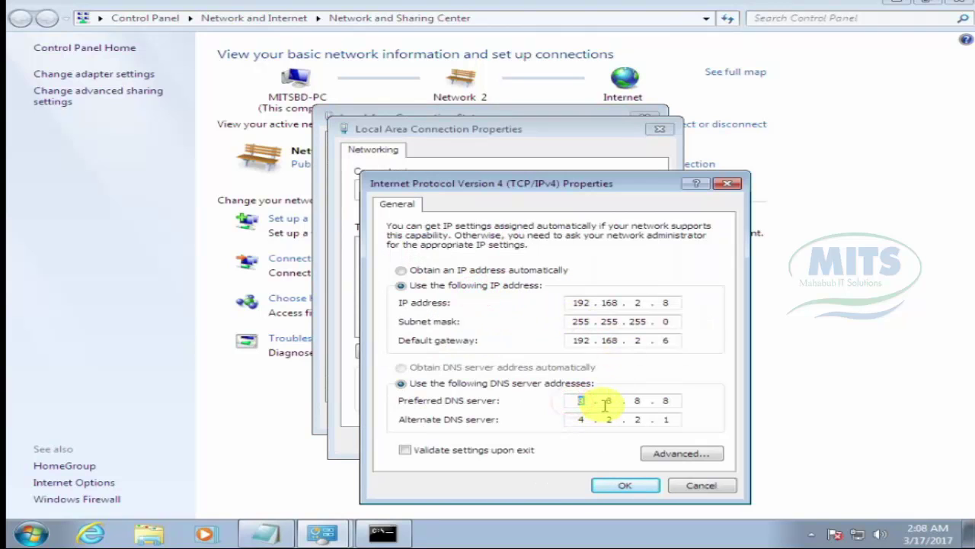
type("192 .16822")
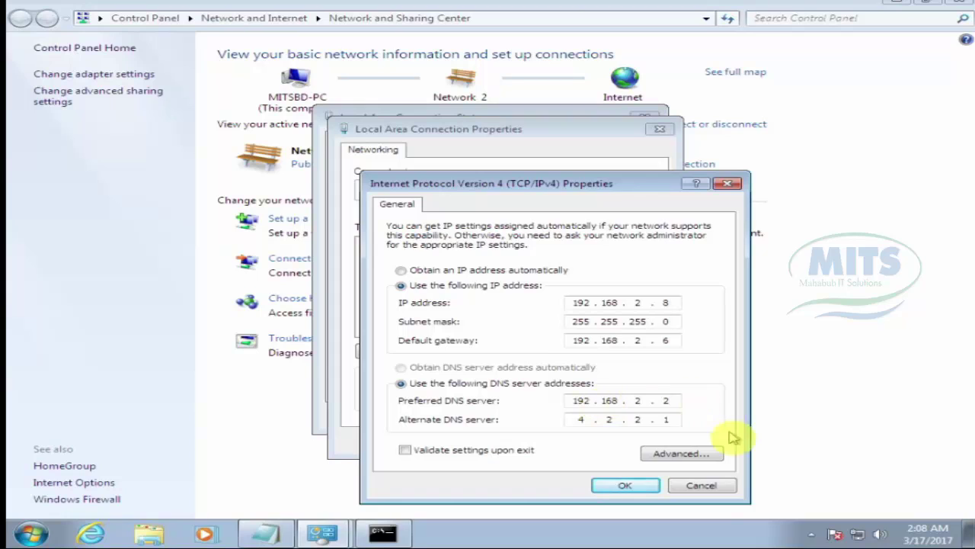
left_click(624, 488)
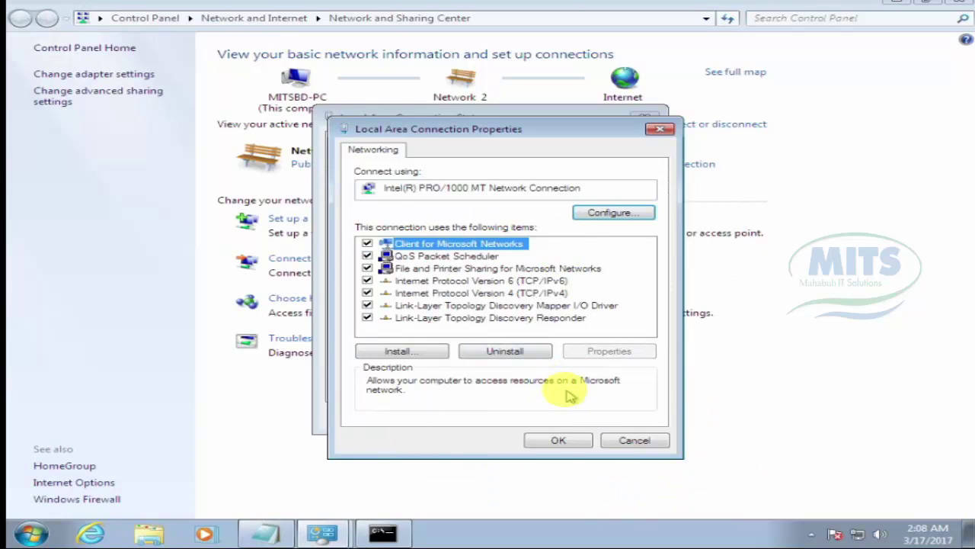
left_click(552, 444)
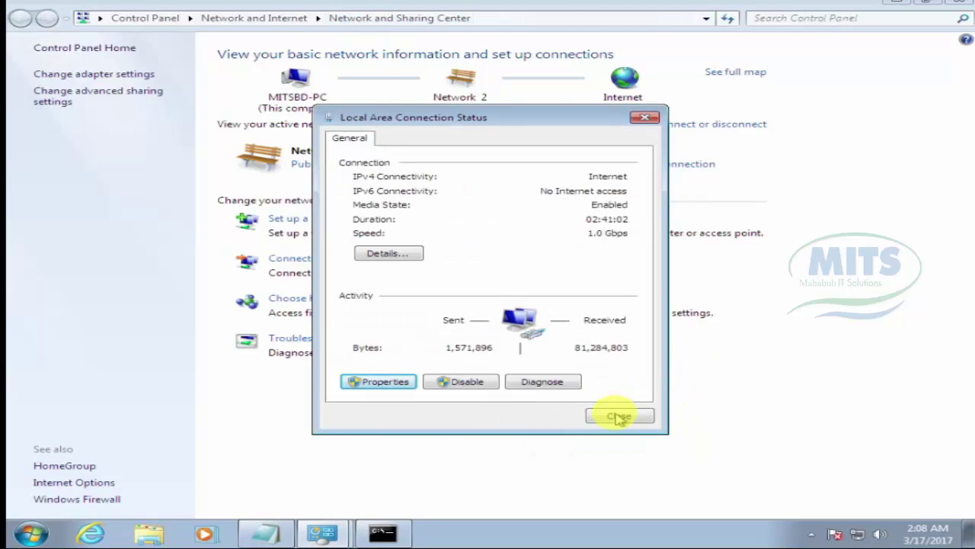
left_click(619, 416)
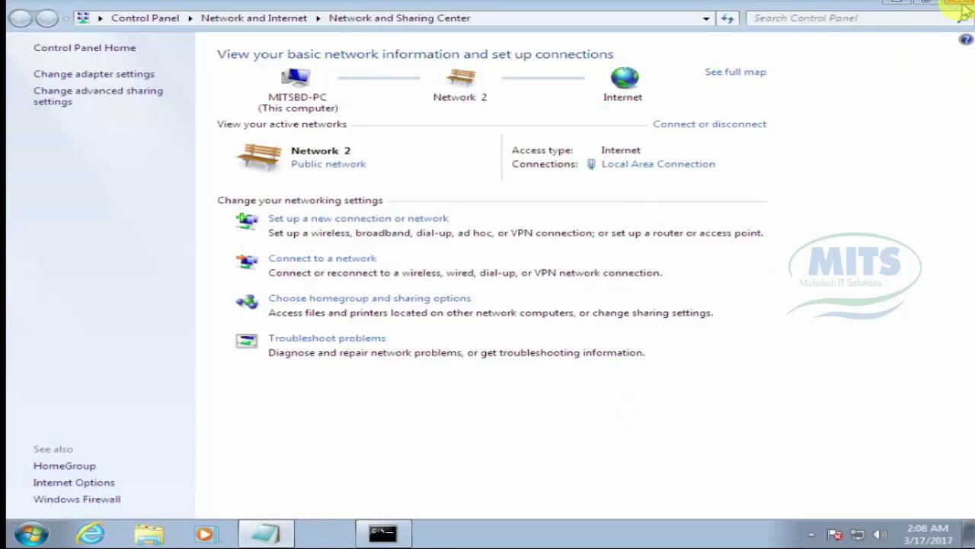
left_click(960, 6)
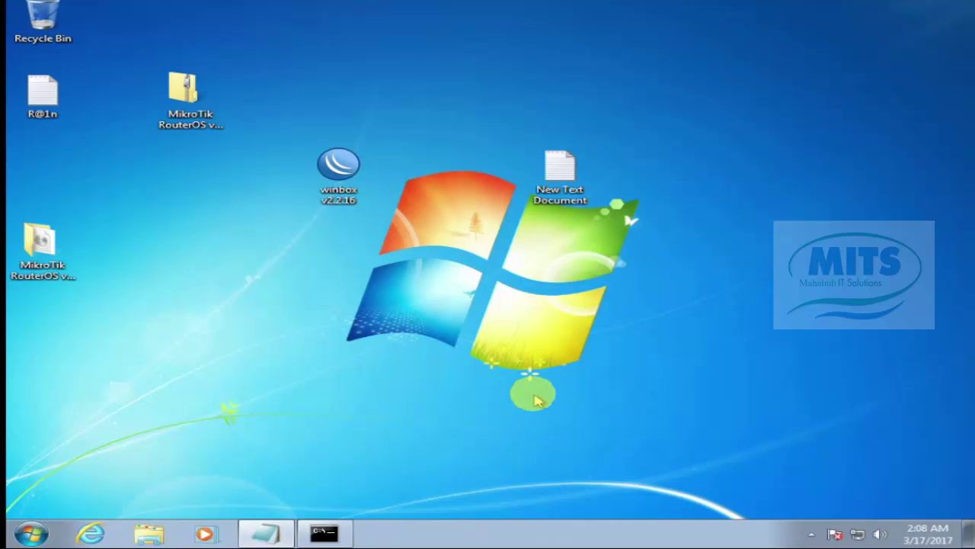
left_click(324, 534)
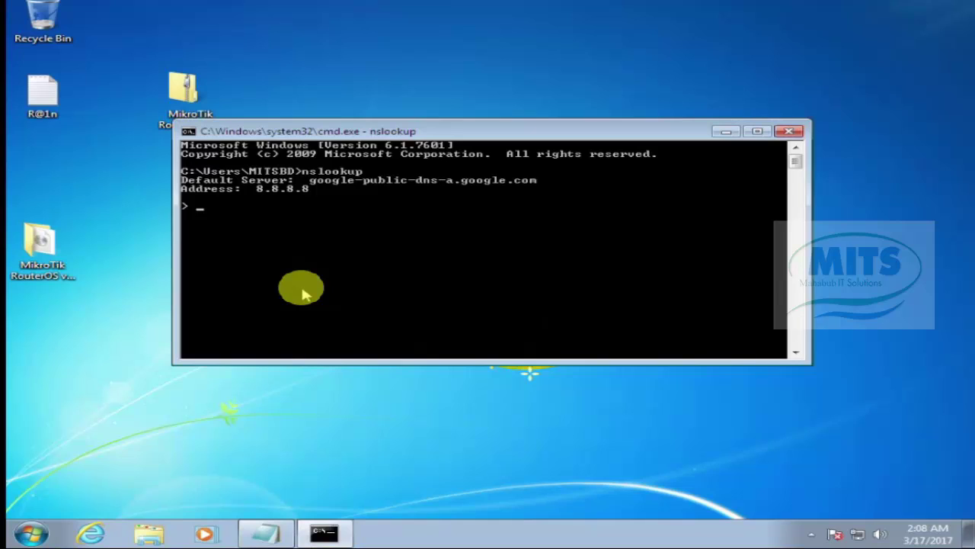
type("exit")
key("Return")
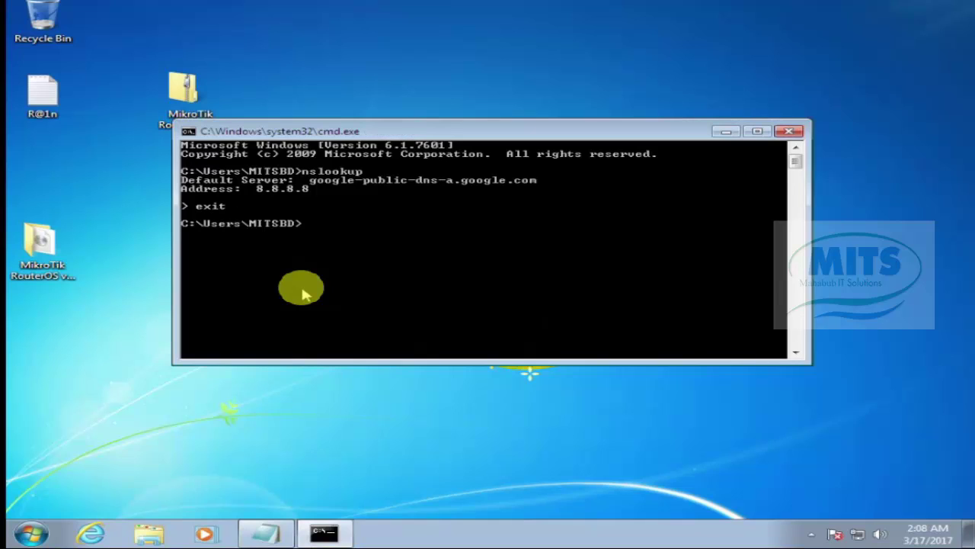
type("nslookup")
key("Return")
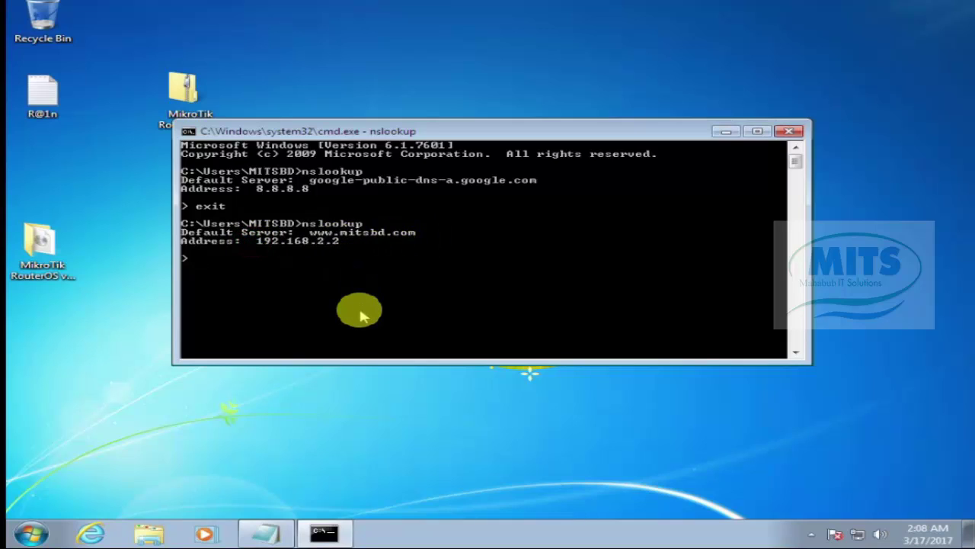
key("ctrl+c")
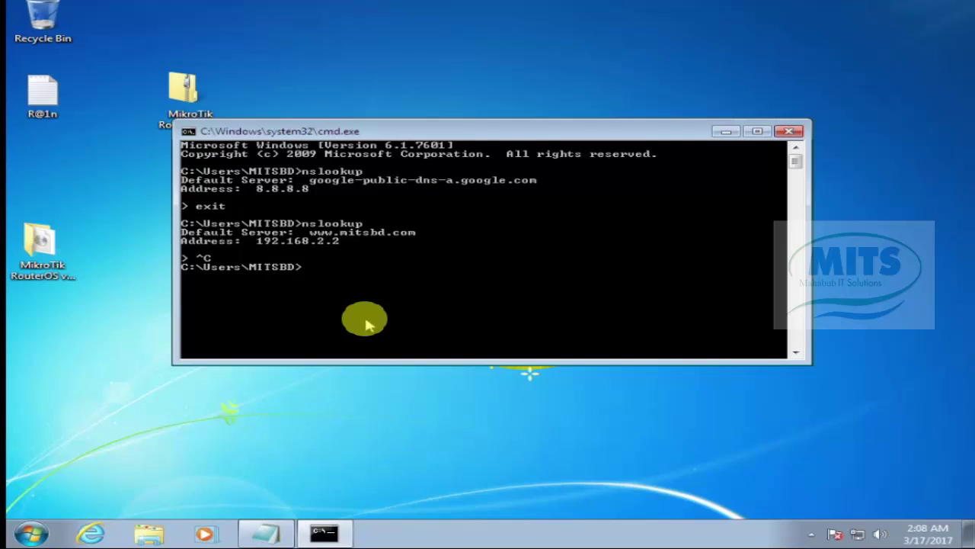
type("ping www.mitstbd")
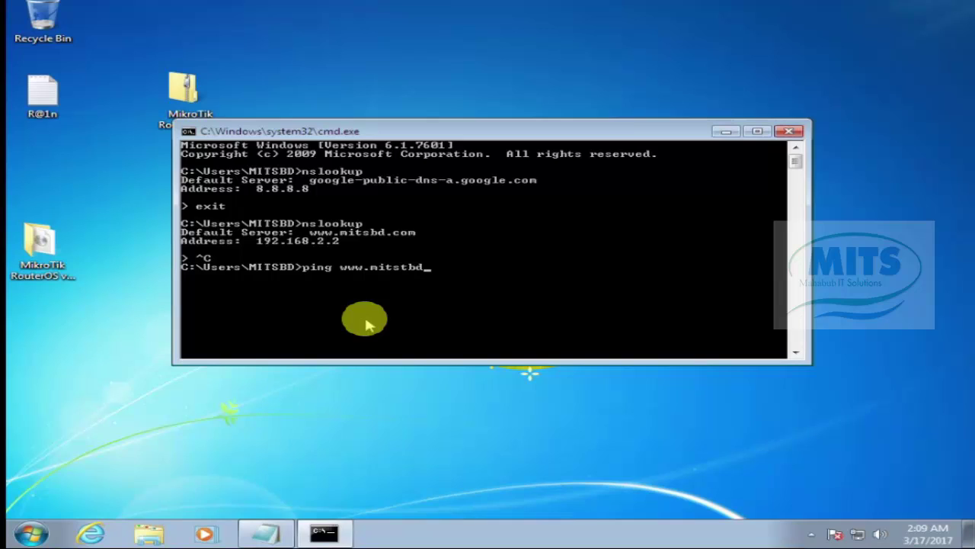
type(".")
key("BackSpace")
key("BackSpace")
key("BackSpace")
type("bd.com")
key("Return")
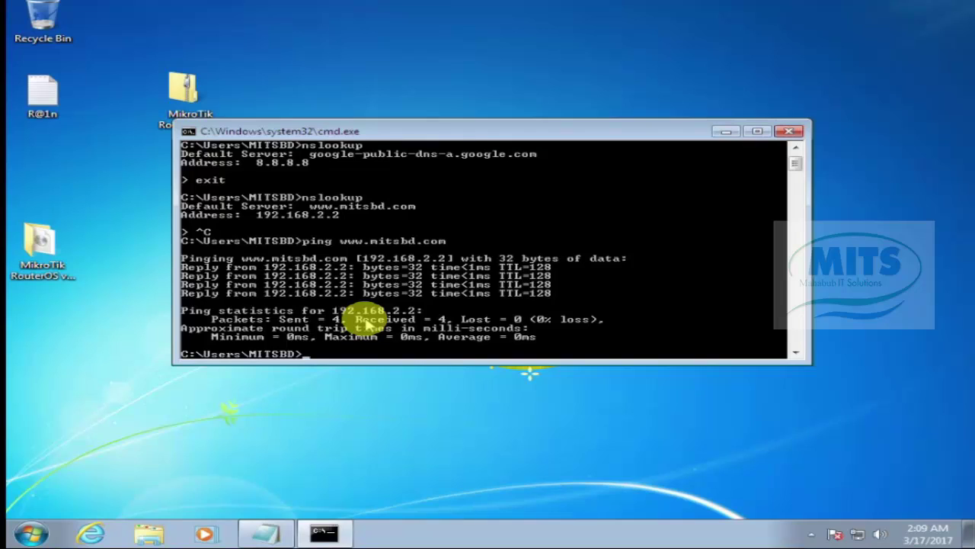
key("Return")
key("Up")
key("Left")
key("Left")
key("Left")
key("Left")
key("Left")
key("Left")
key("Left")
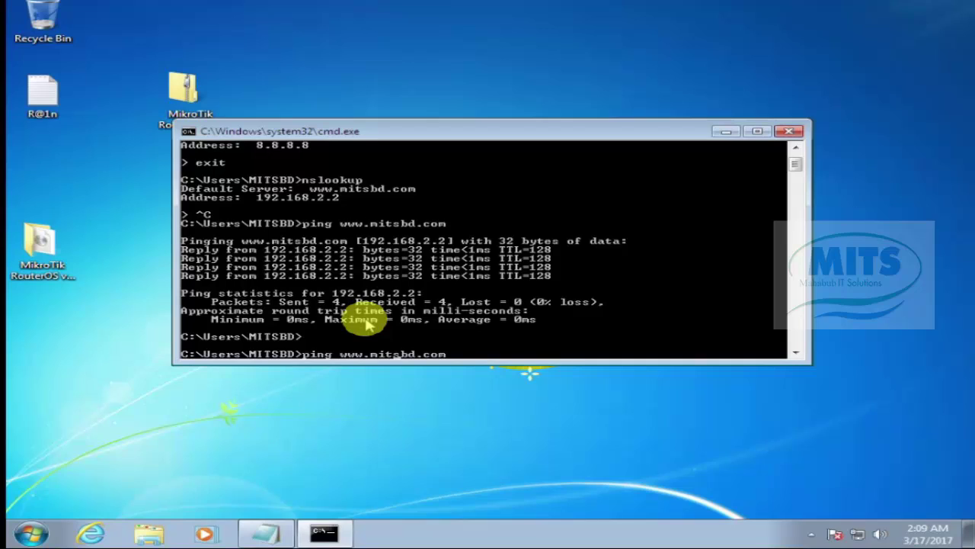
key("Right")
key("Right")
key("Right")
key("Right")
key("Right")
key("Right")
key("Right")
type("-t")
key("Return")
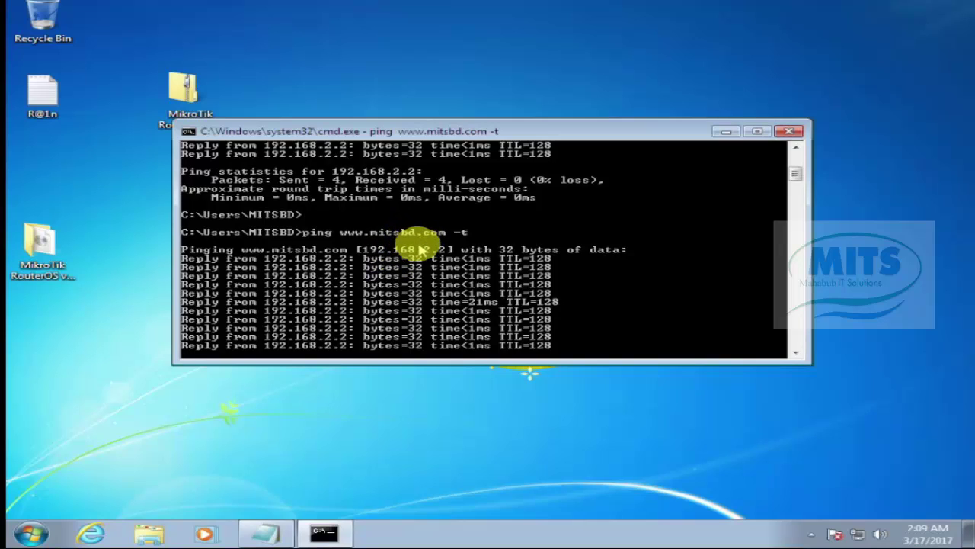
Step: Open a second Command Prompt and arrange it beside the running ping window
left_click(38, 535)
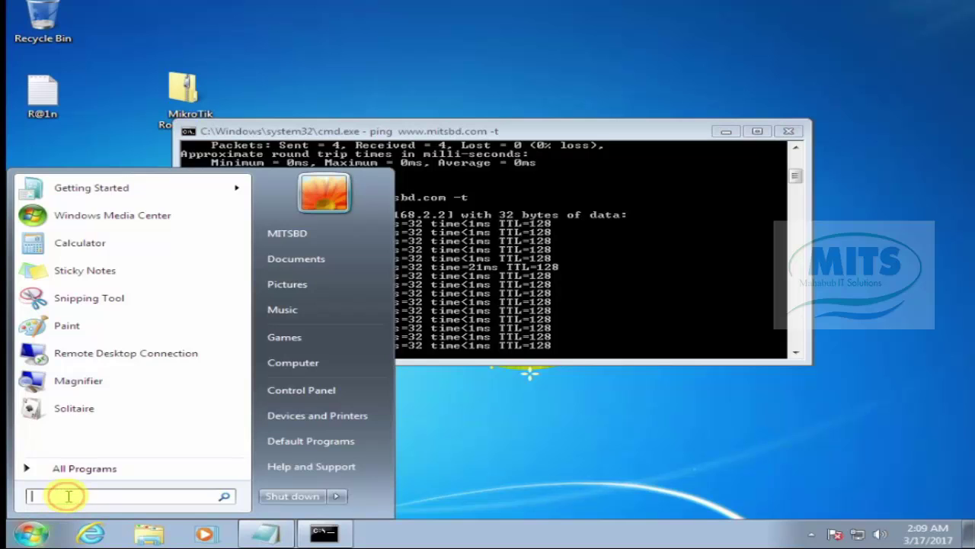
type("cmd")
key("Return")
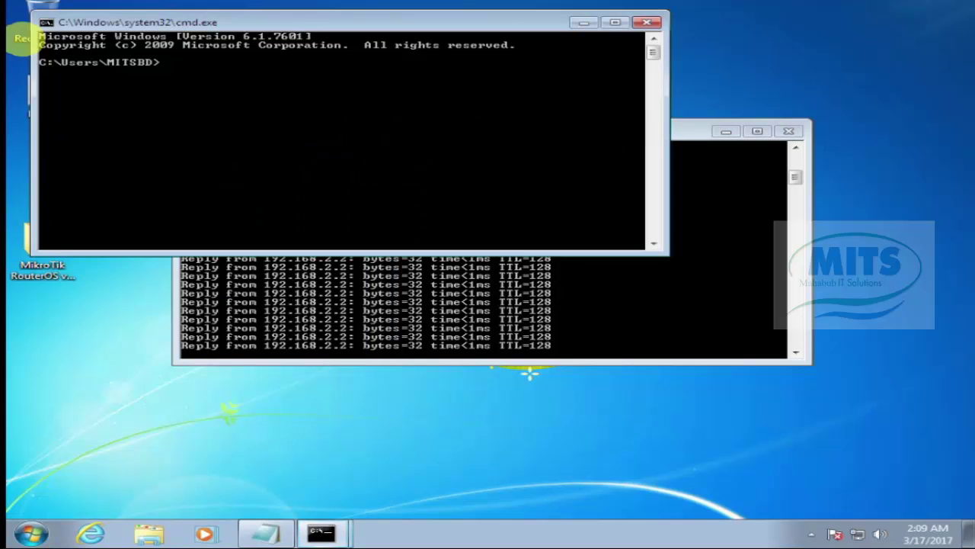
left_click_drag(305, 23, 538, 52)
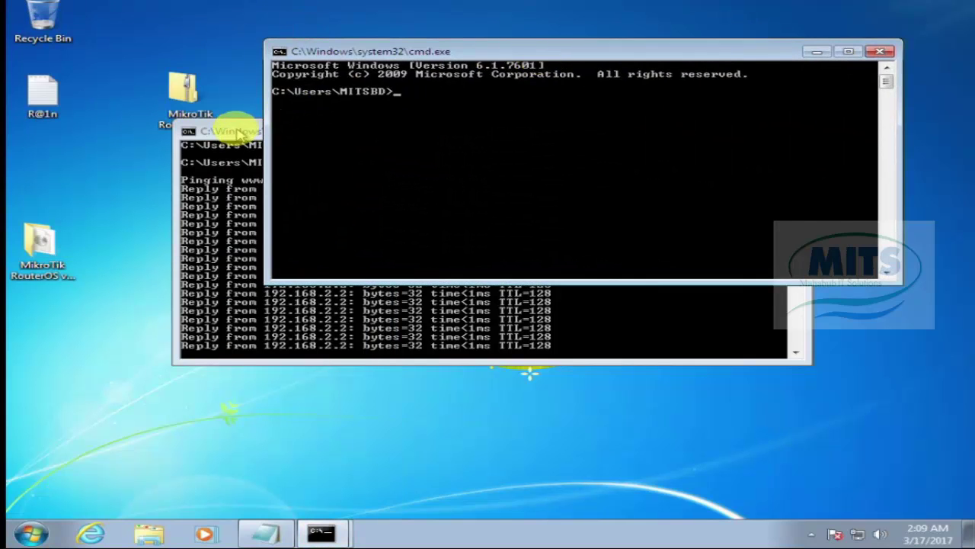
left_click_drag(239, 133, 76, 7)
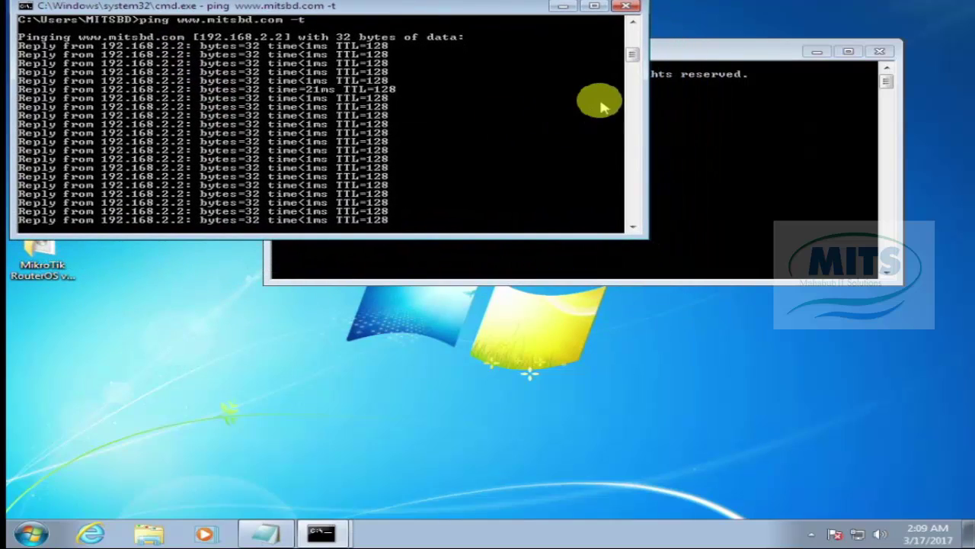
left_click_drag(701, 51, 754, 136)
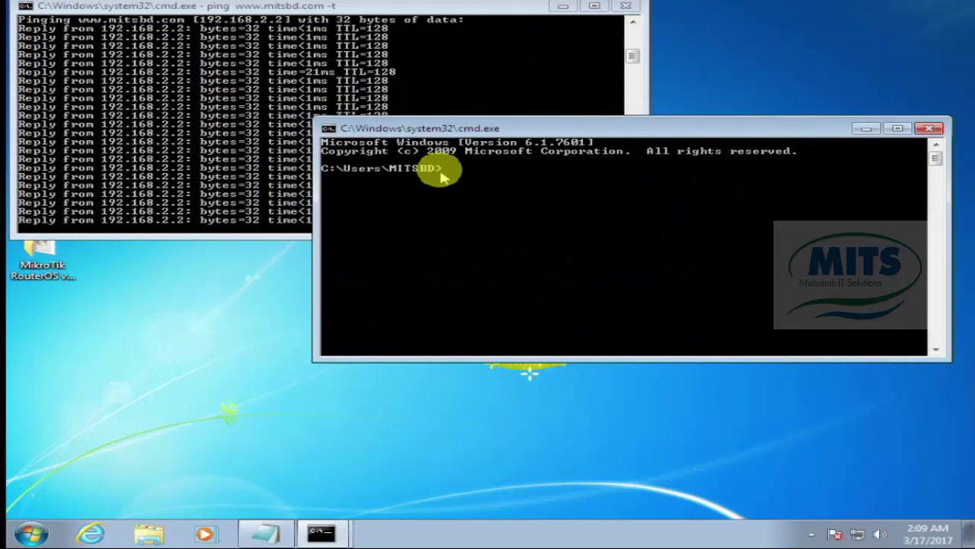
left_click_drag(466, 122, 533, 155)
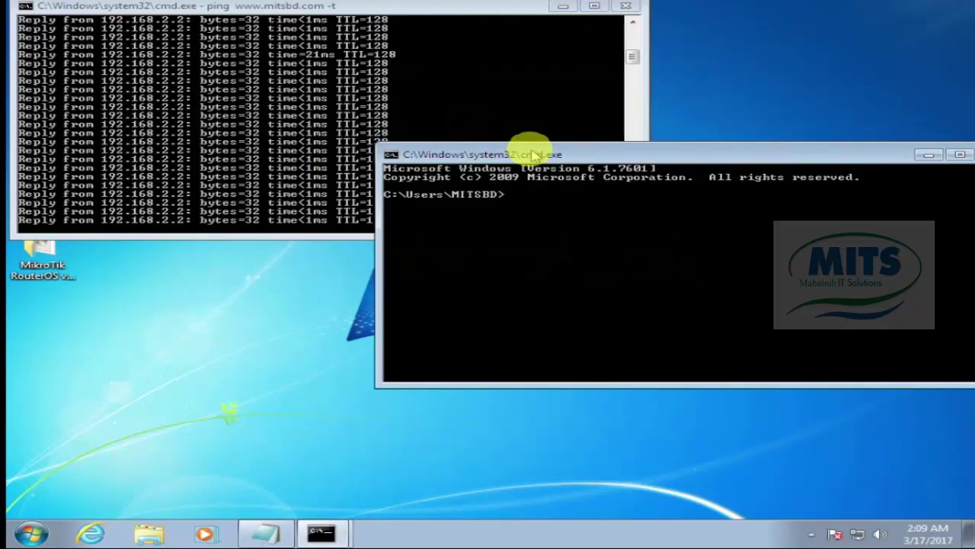
Step: Ping mitsbd.com continuously in the new window, then close that window
type("ping")
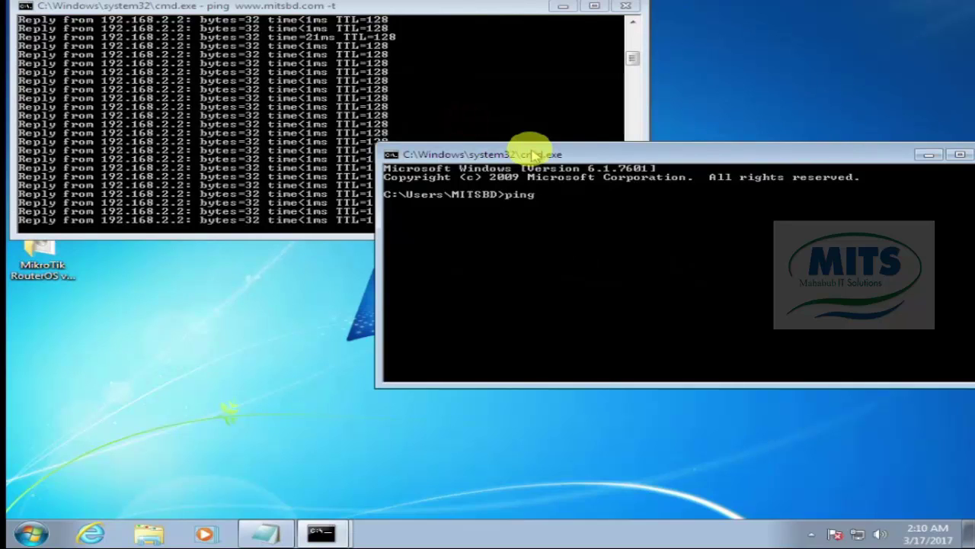
type(" mits")
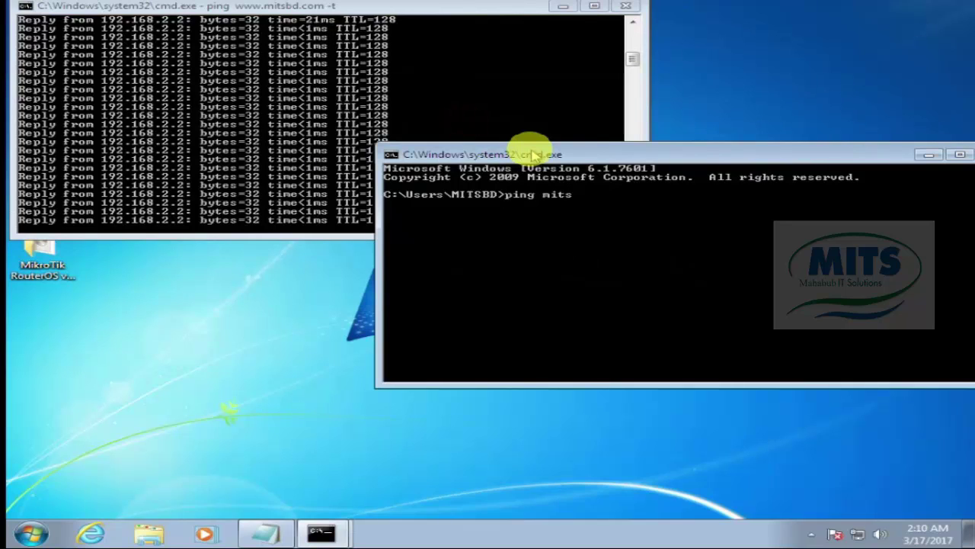
type("bd.com -t")
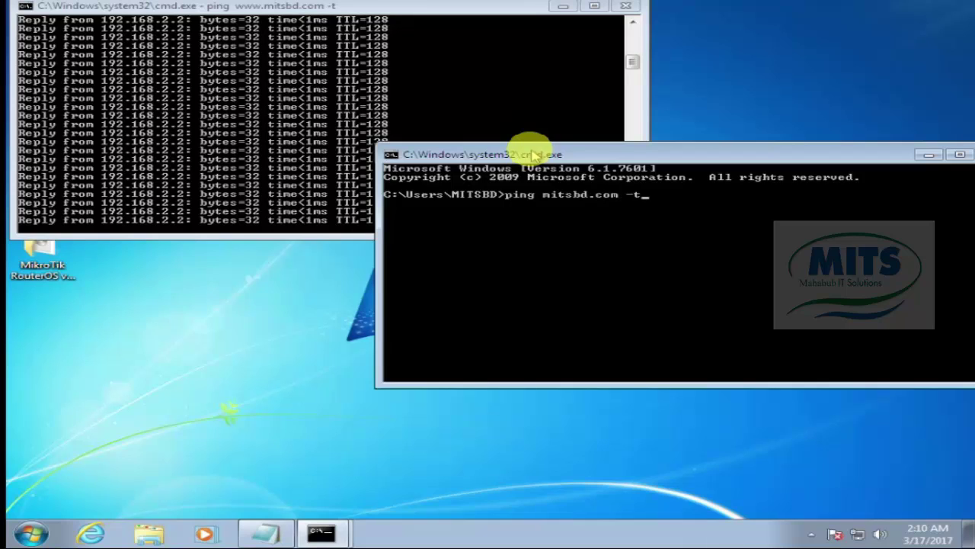
key("Return")
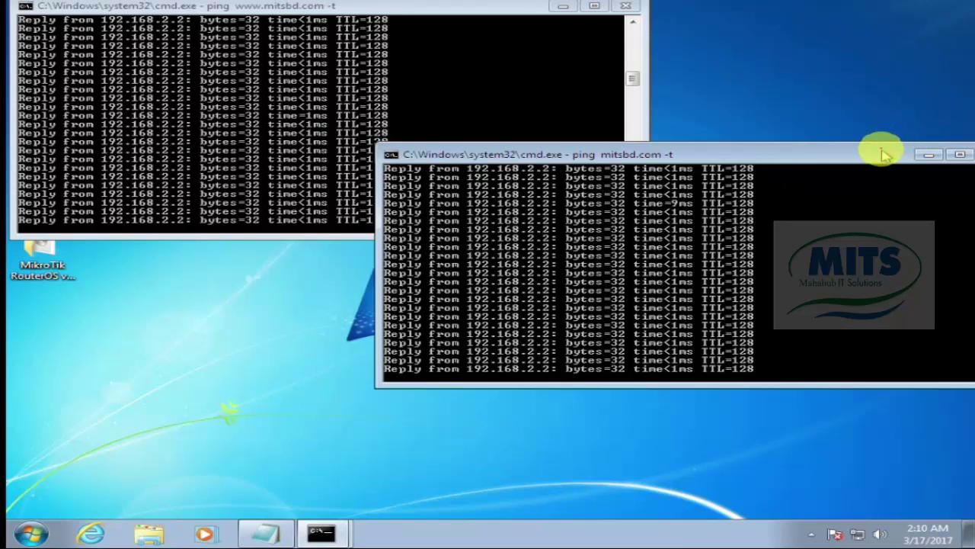
left_click_drag(883, 152, 686, 151)
left_click(792, 154)
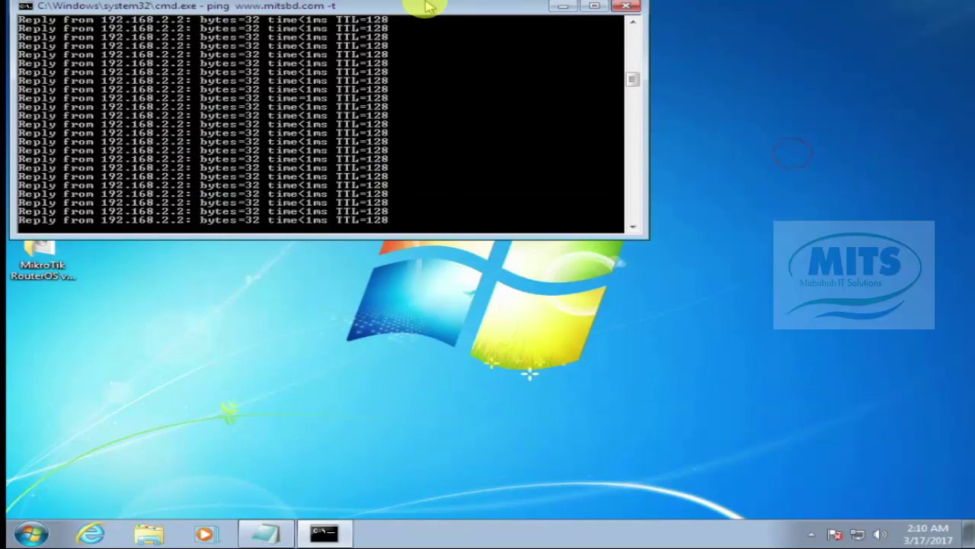
Step: Close the remaining ping window, then briefly open and close the Computer window
left_click_drag(424, 5, 447, 102)
left_click(653, 109)
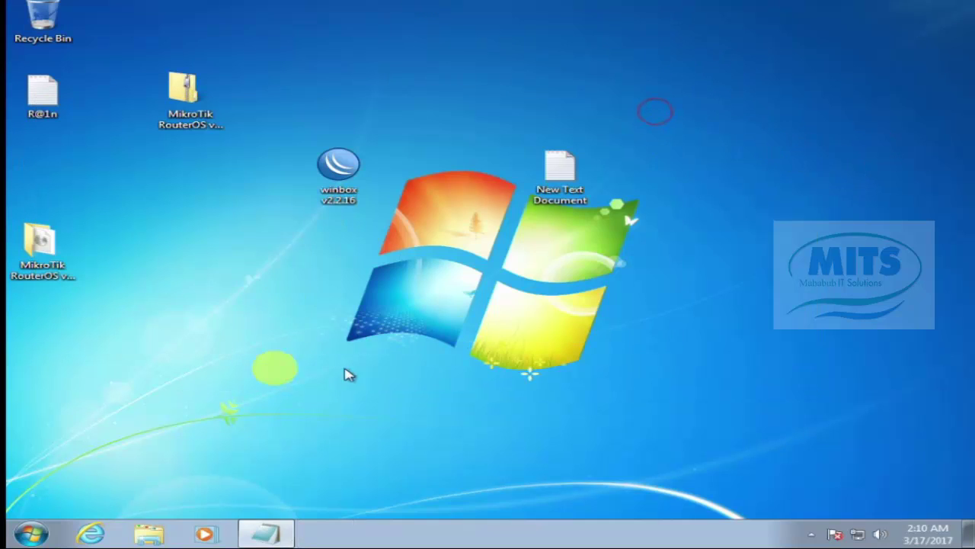
left_click(34, 532)
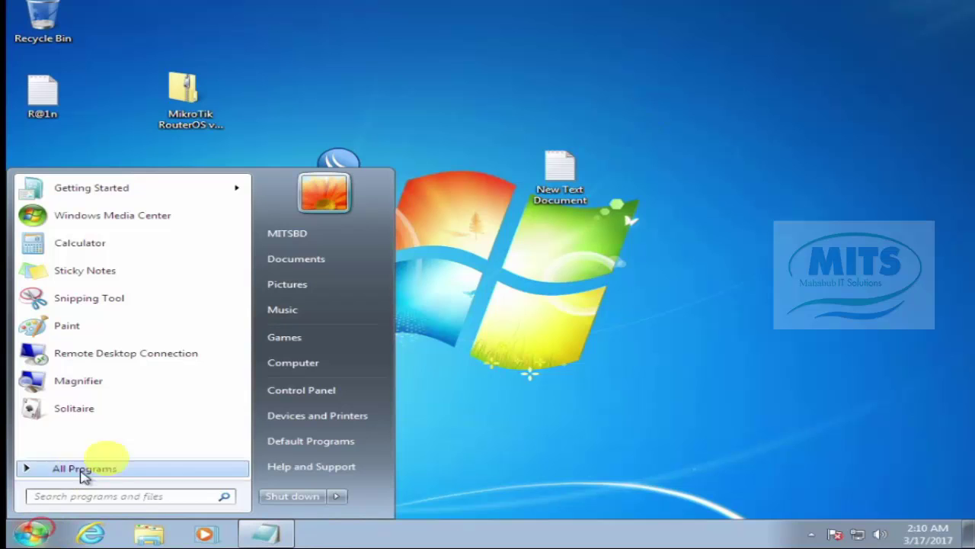
left_click(299, 364)
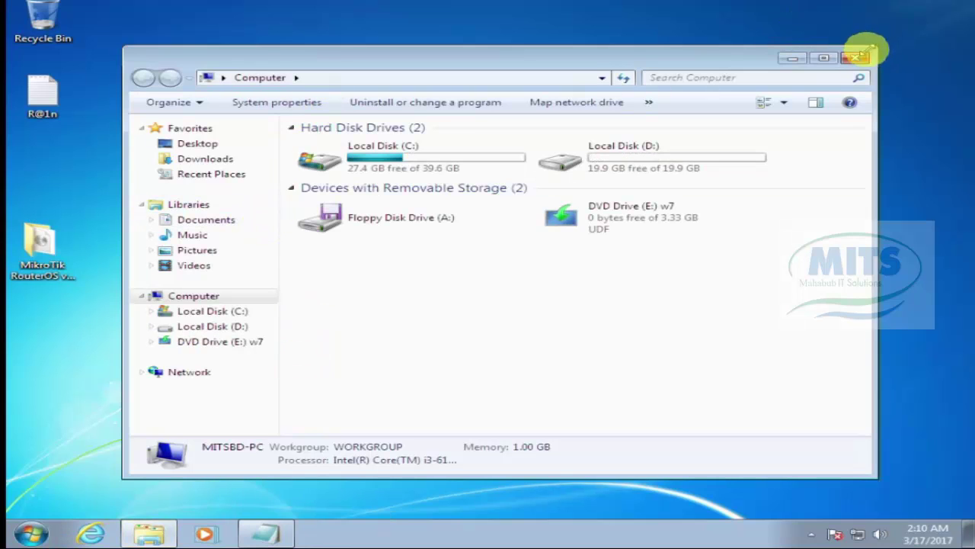
left_click(855, 57)
Step: In Computer Management, go to Local Users and Groups > Users and choose Set Password for the user
left_click(34, 531)
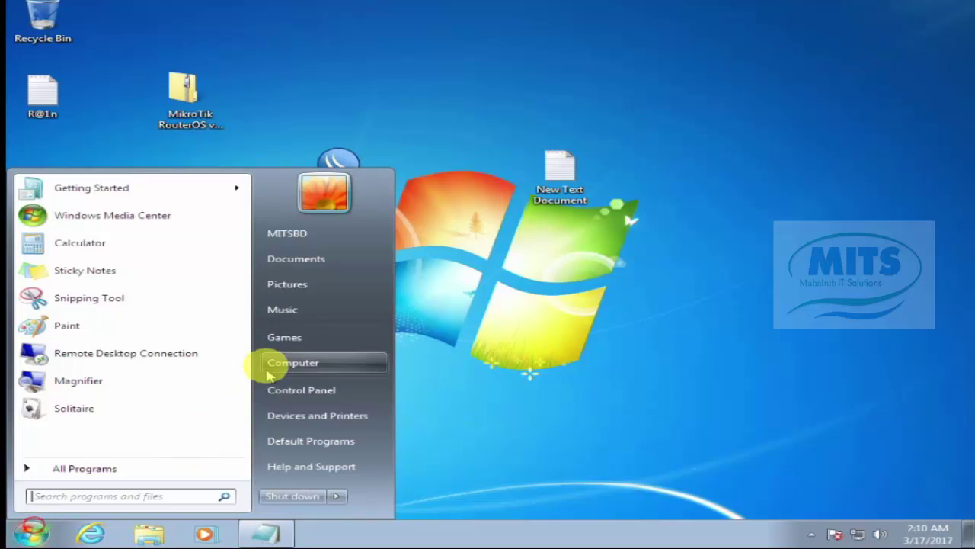
right_click(290, 366)
left_click(341, 395)
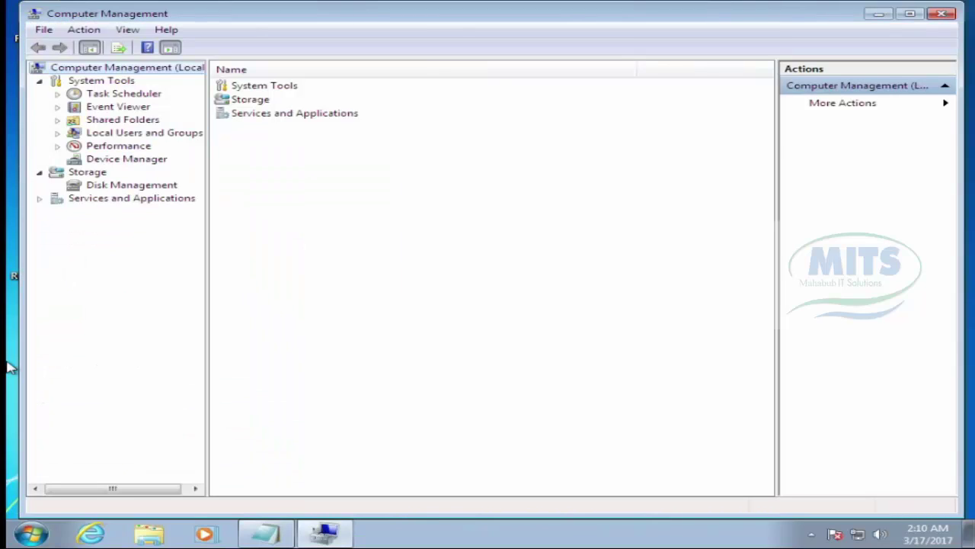
double_click(114, 133)
left_click(232, 85)
double_click(232, 86)
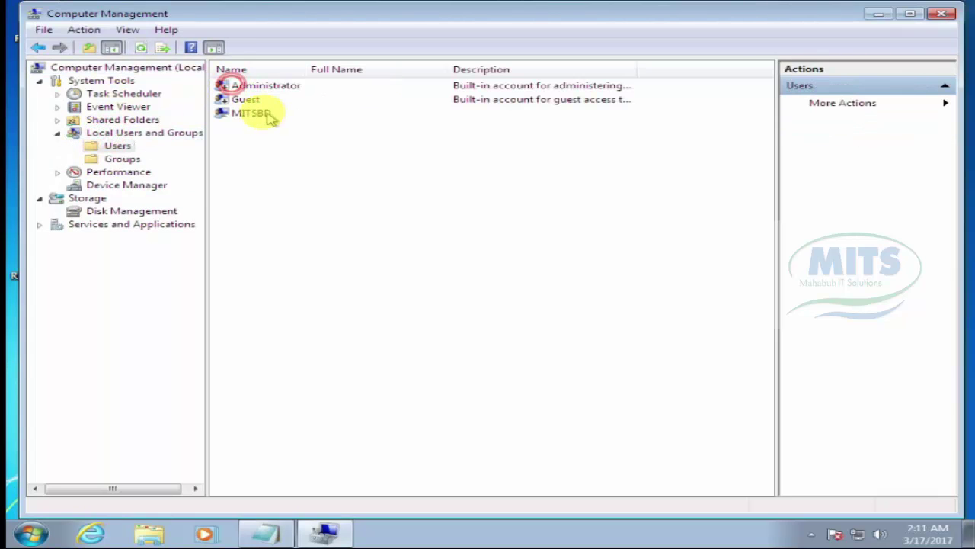
left_click(253, 113)
right_click(253, 111)
left_click(297, 122)
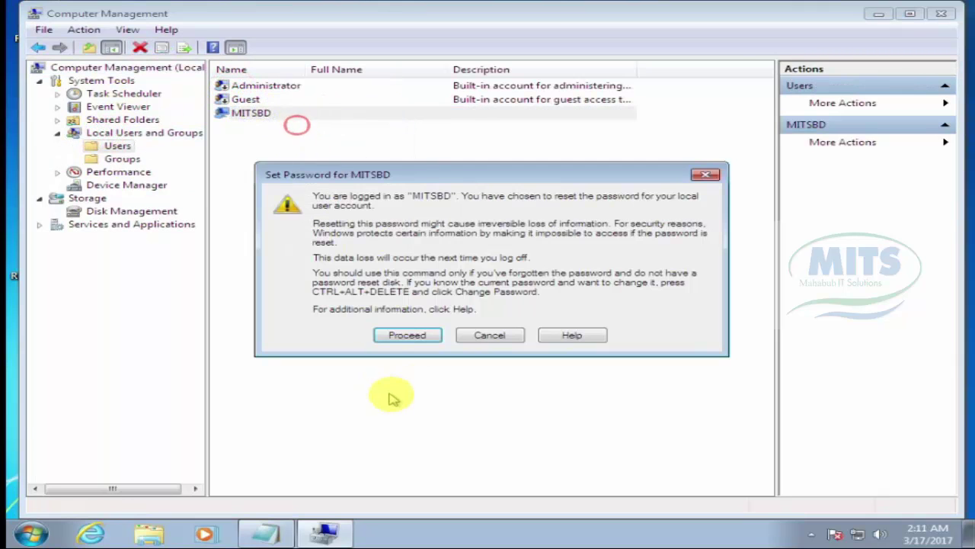
Step: Enter and confirm the new password for the local account, then close Computer Management
left_click(408, 341)
left_click(464, 203)
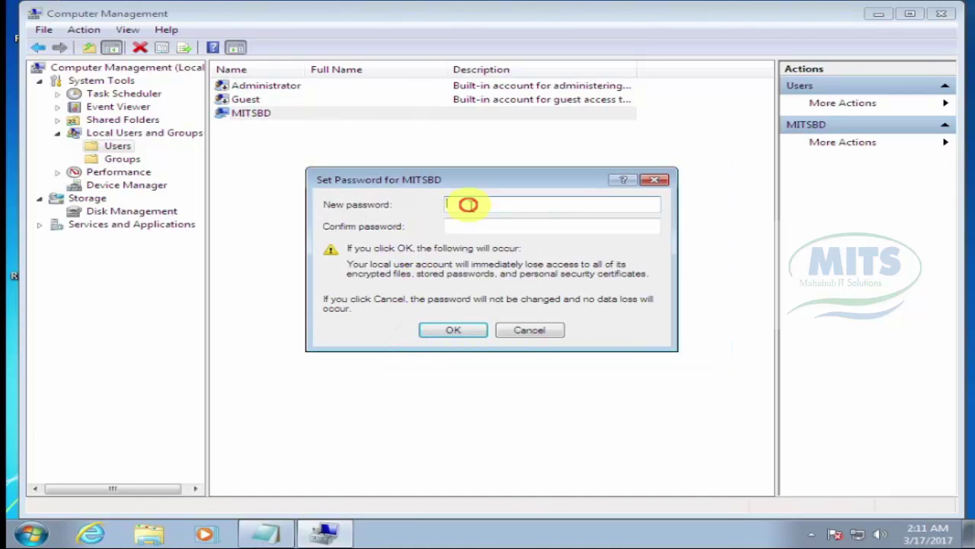
type("12")
left_click(455, 228)
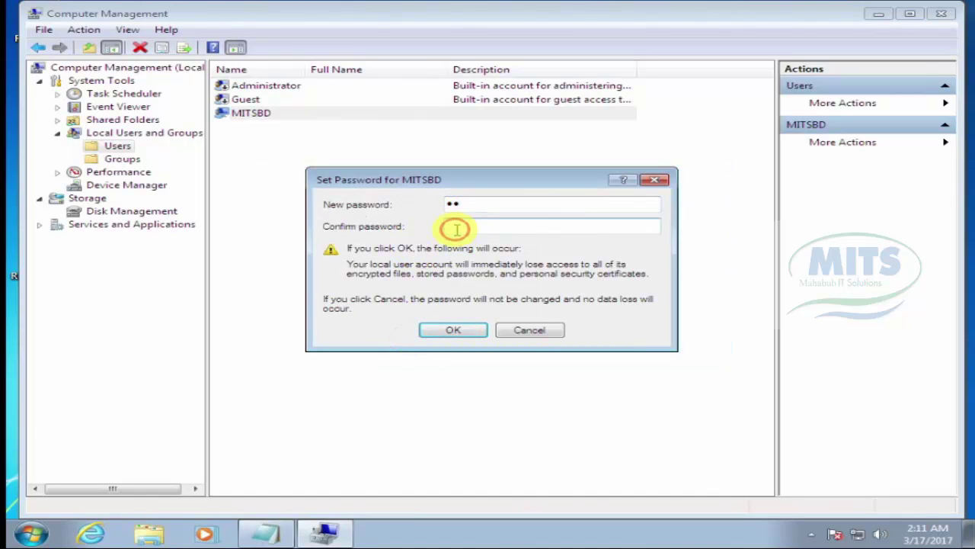
type("12")
left_click(457, 330)
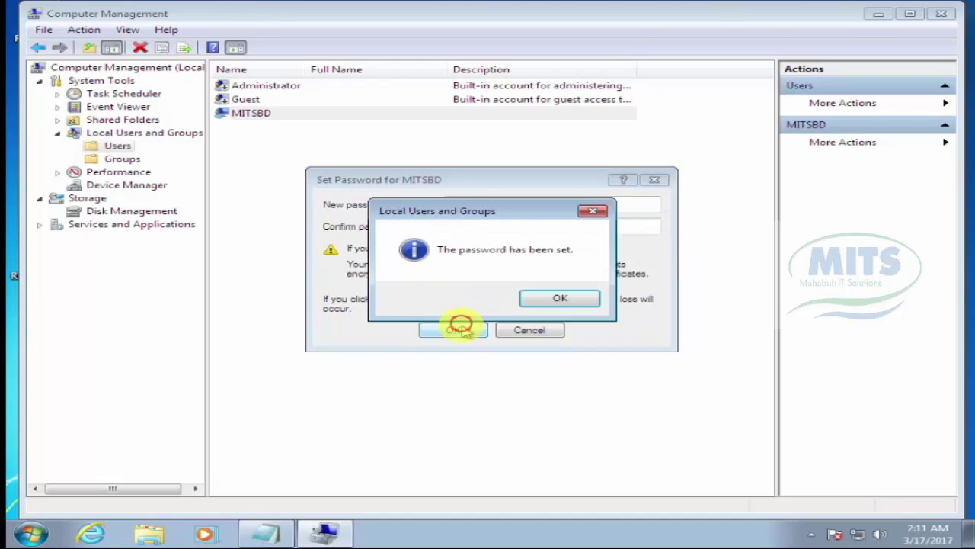
left_click(550, 296)
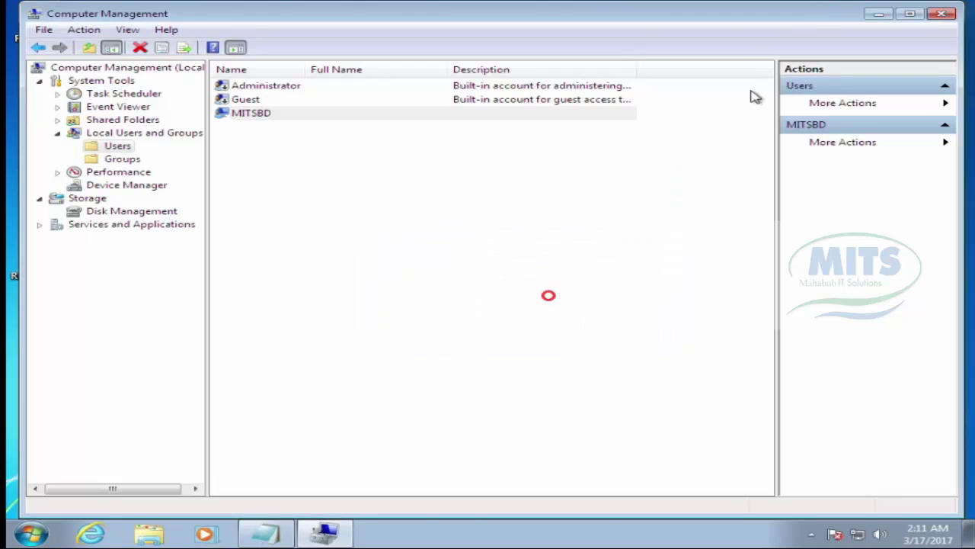
left_click(936, 13)
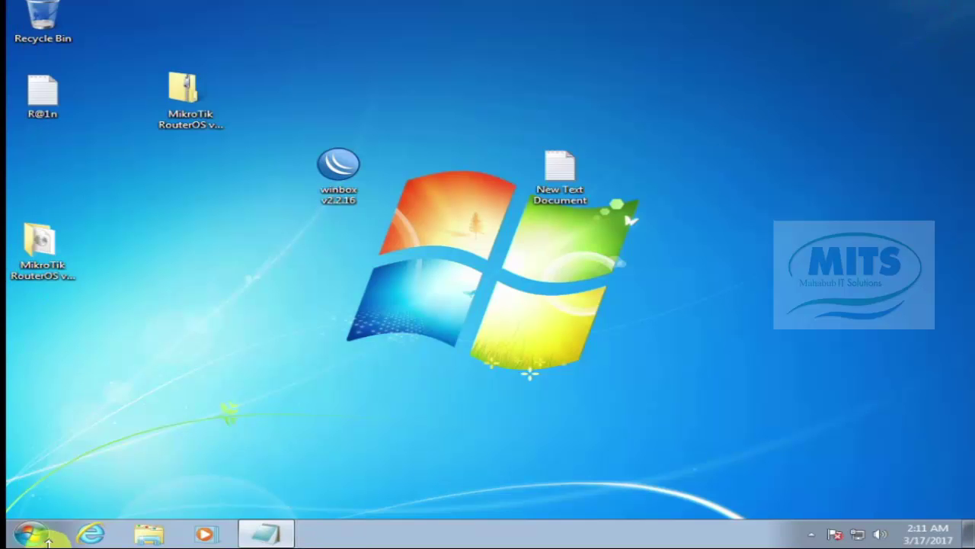
Step: Open System Properties' computer name change options for the Windows 7 client
left_click(30, 533)
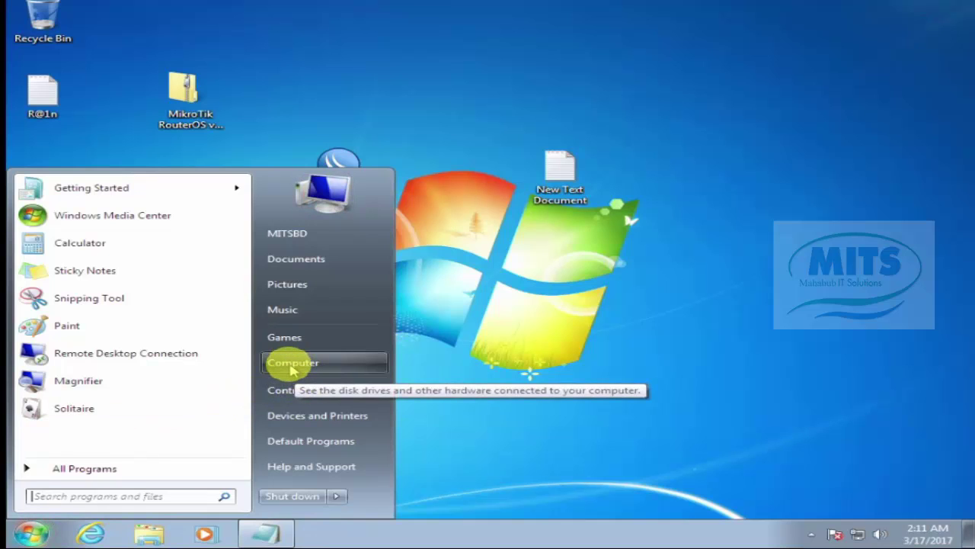
right_click(295, 372)
left_click(347, 487)
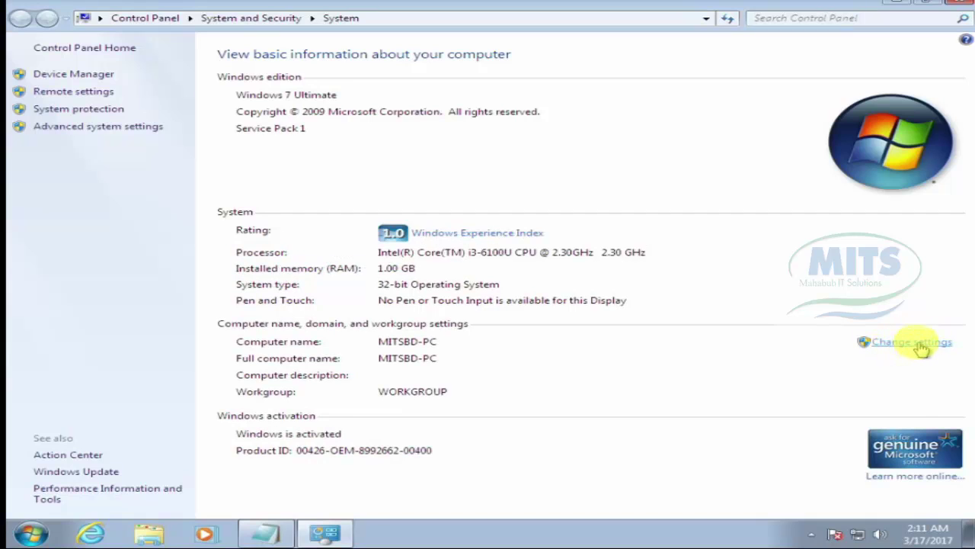
left_click(919, 344)
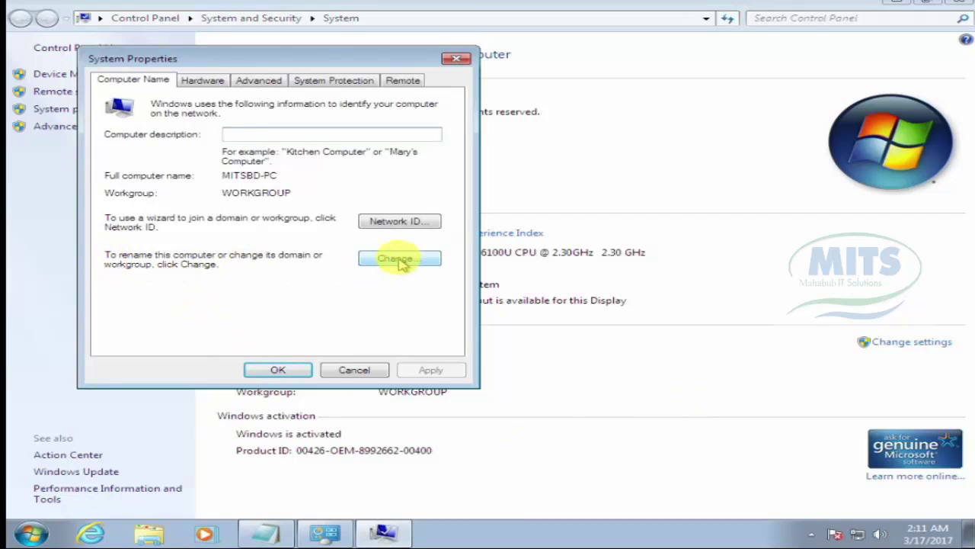
left_click(399, 259)
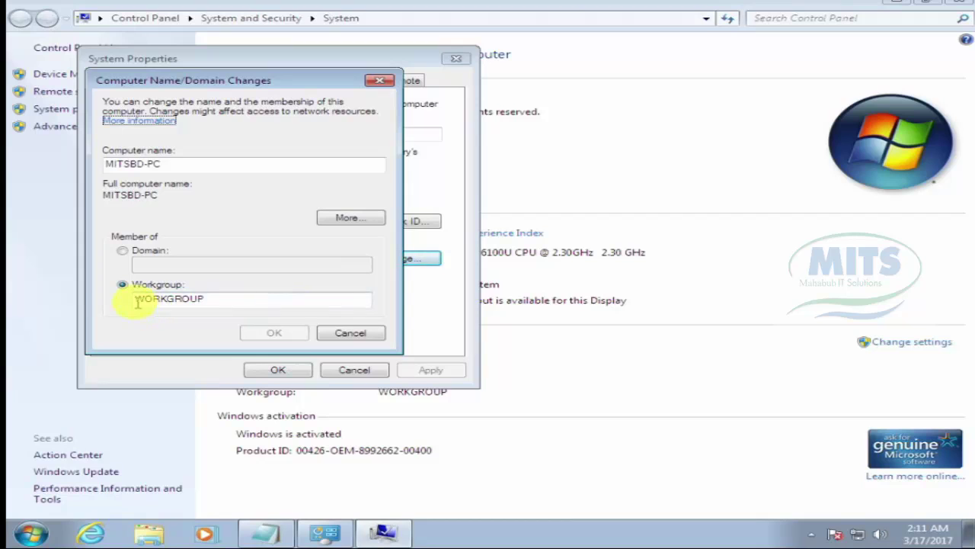
left_click_drag(134, 302, 272, 300)
Step: Switch membership to the mitsbd.com domain and supply the administrator credentials
left_click(122, 251)
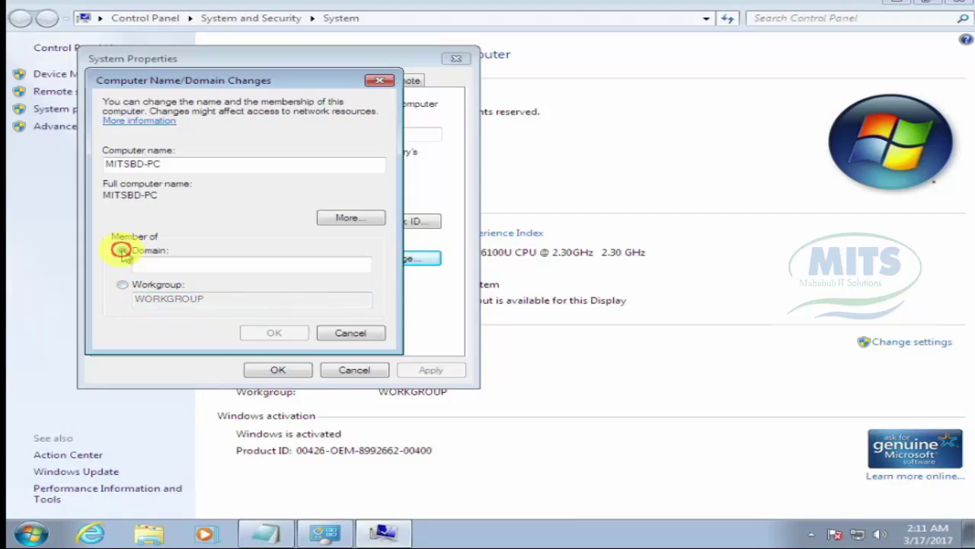
left_click(167, 267)
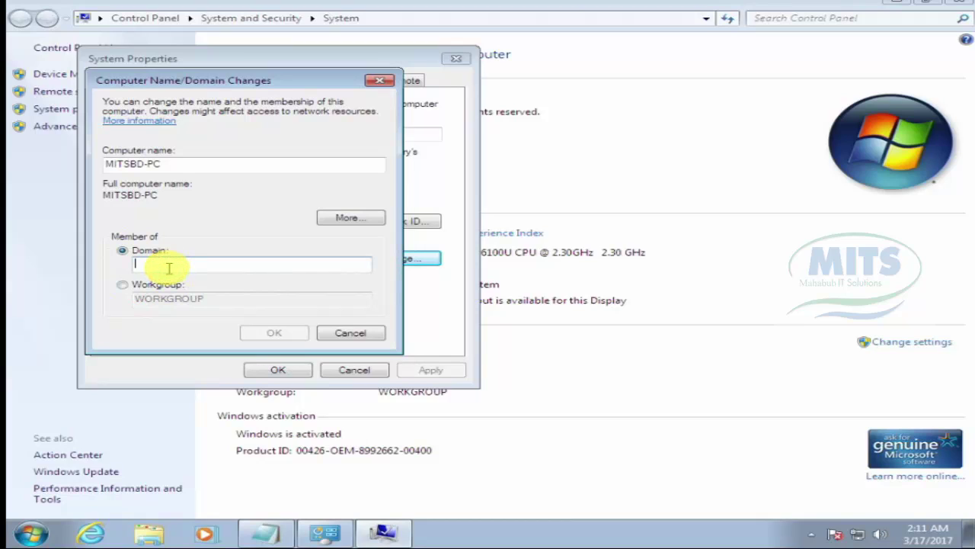
type("mitsbd.com")
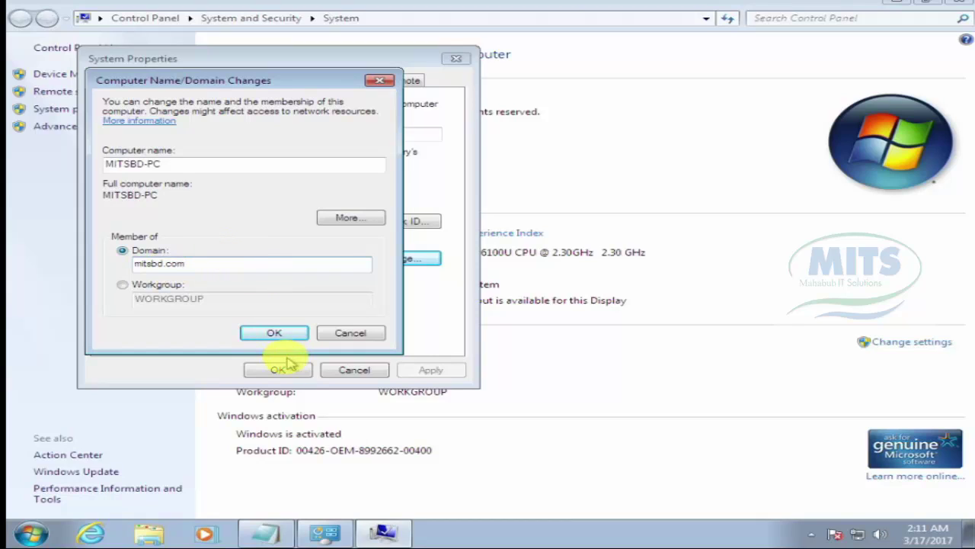
left_click(276, 336)
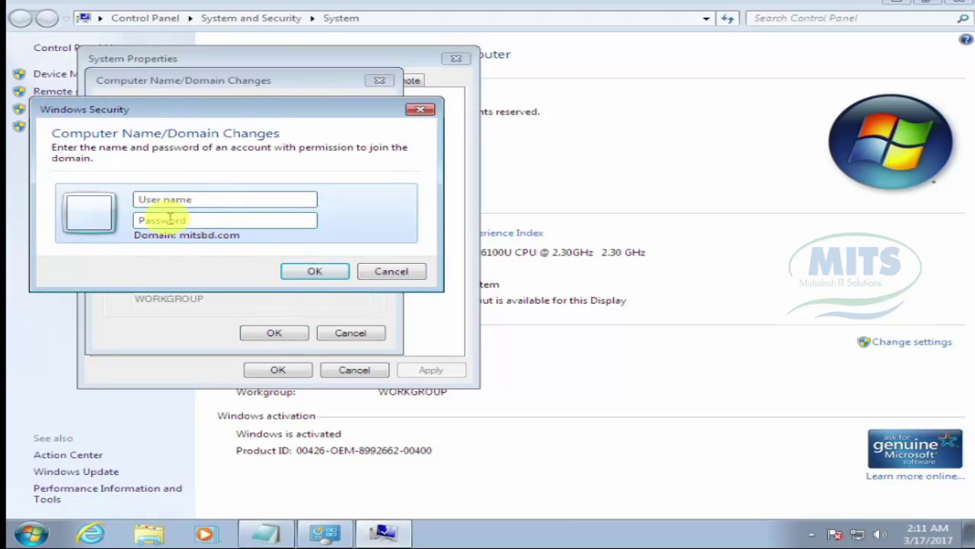
left_click(177, 200)
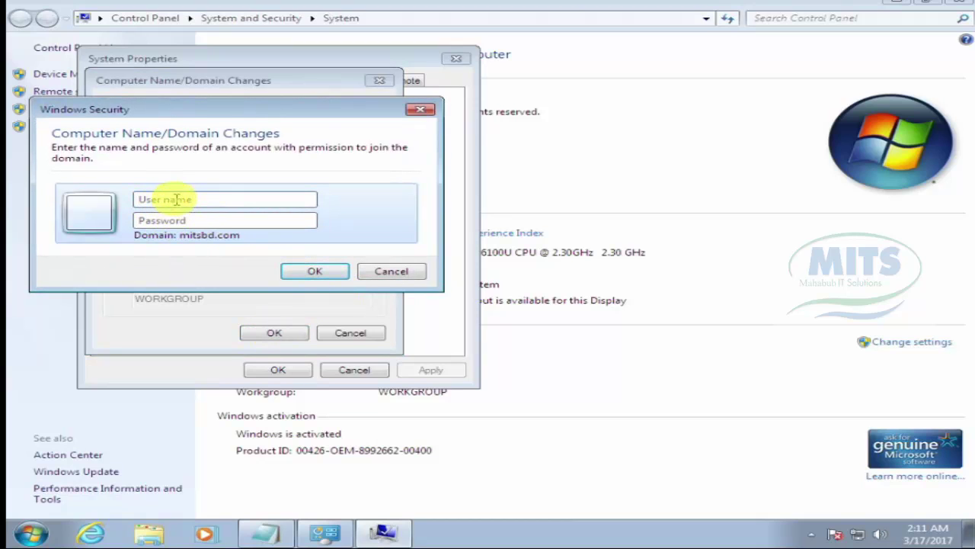
left_click(177, 200)
type("P")
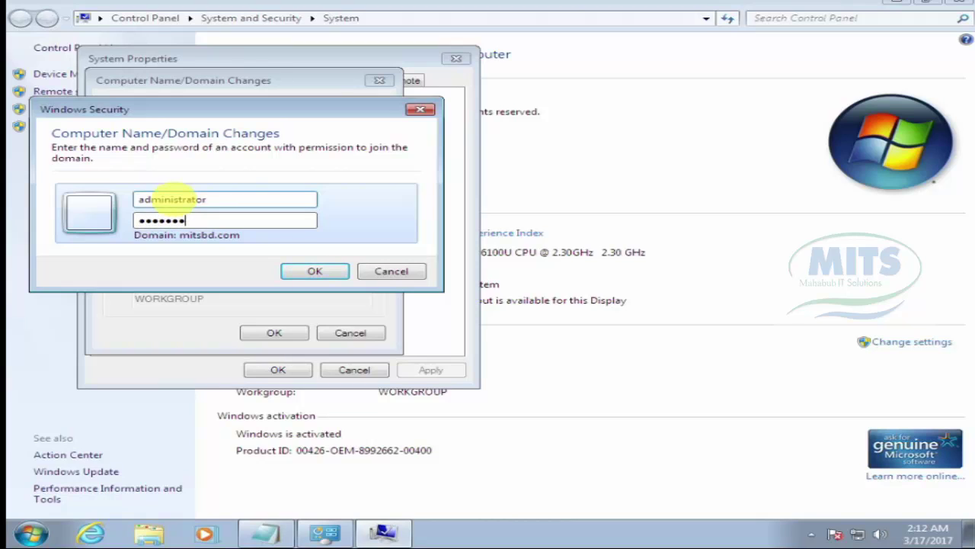
left_click(322, 267)
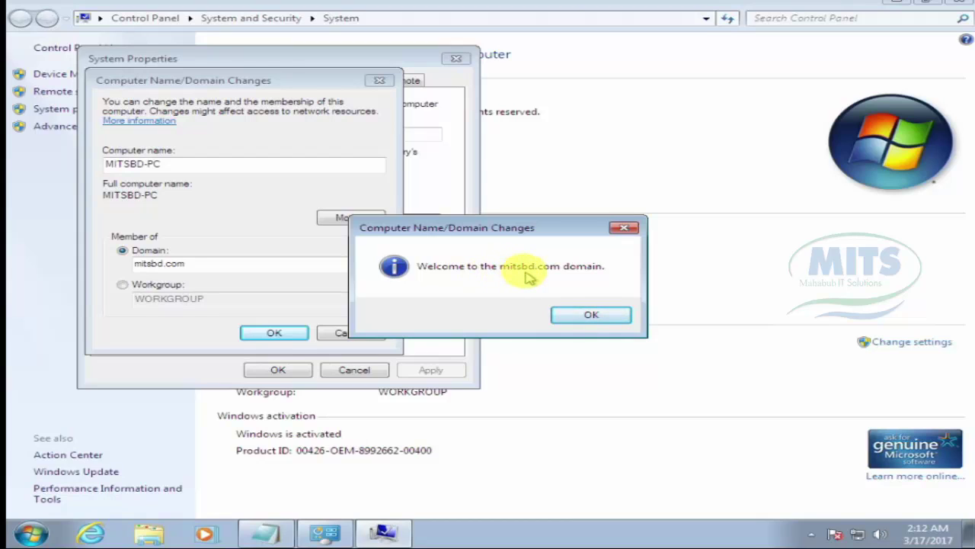
Step: Acknowledge the domain welcome and restart notices and close System Properties
left_click(593, 315)
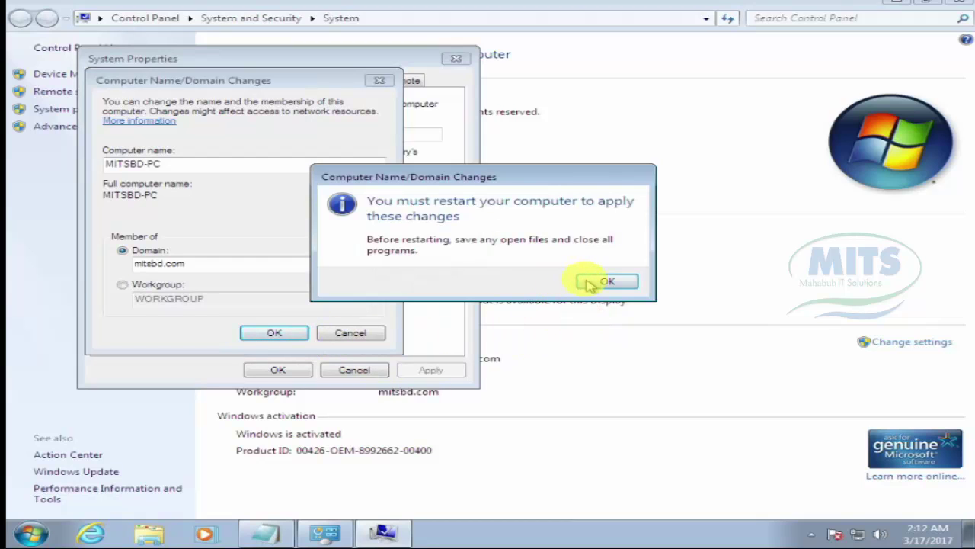
left_click(594, 283)
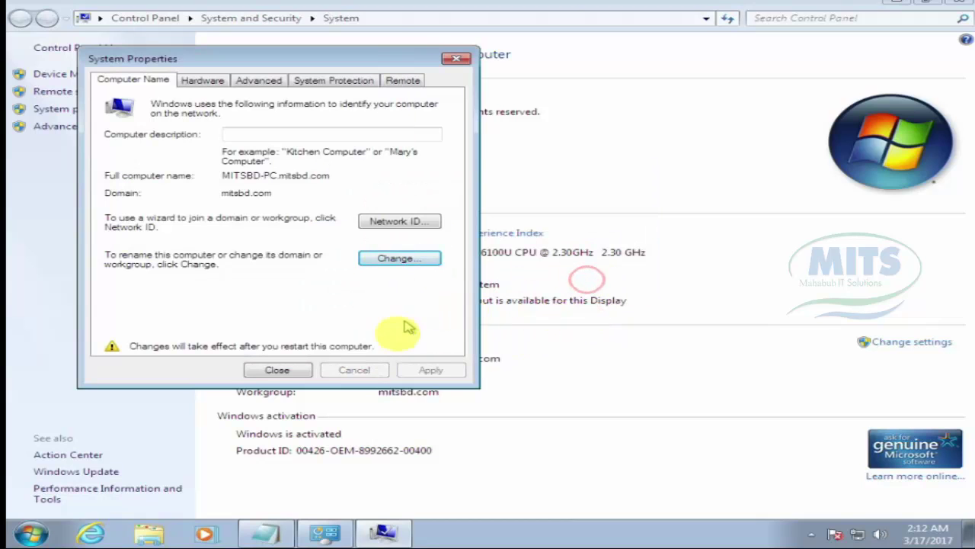
left_click(278, 372)
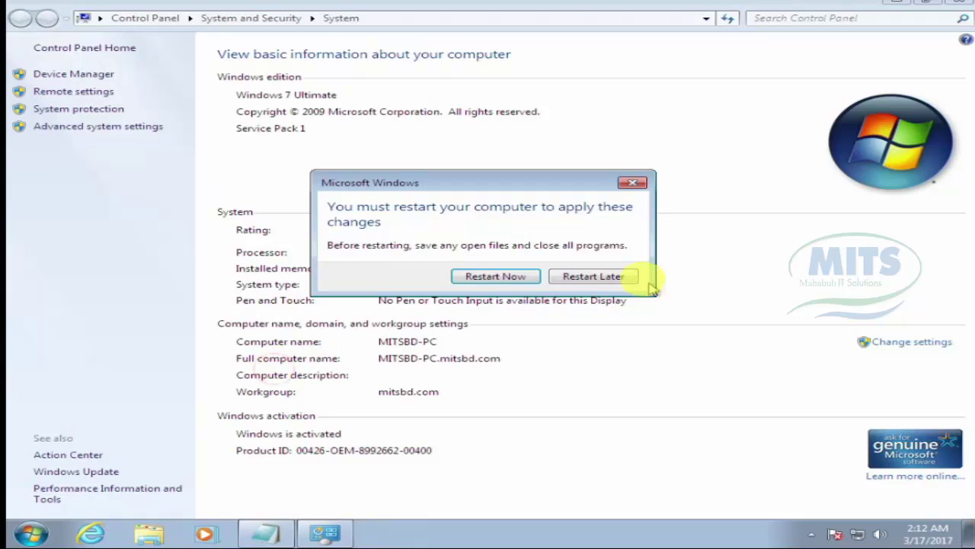
Step: Restart Windows 7 now, saving the open text document and forcing the restart
left_click(492, 279)
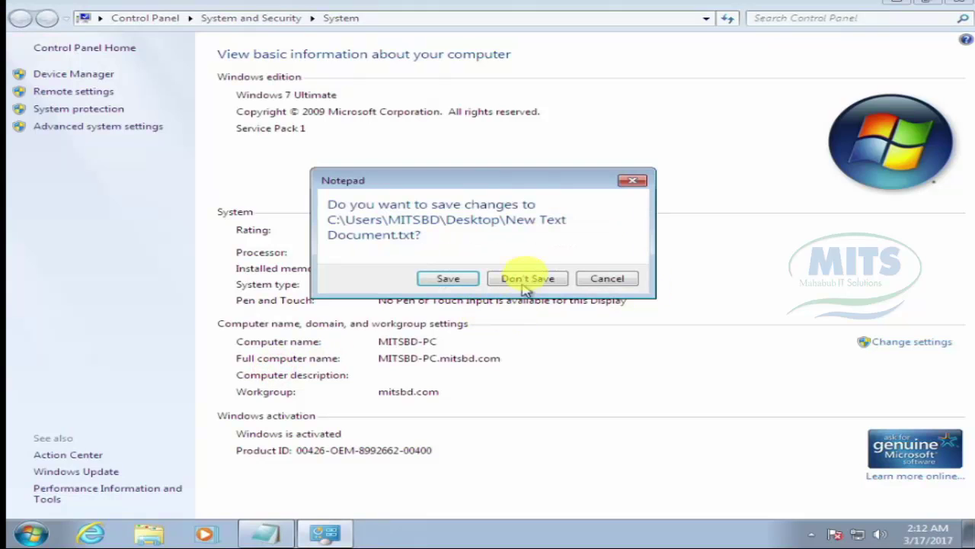
left_click(471, 281)
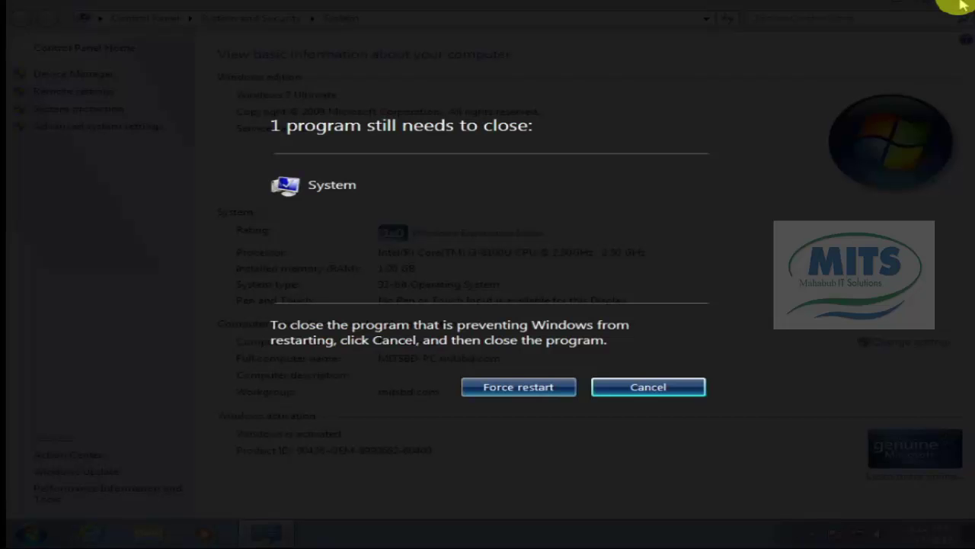
left_click(528, 387)
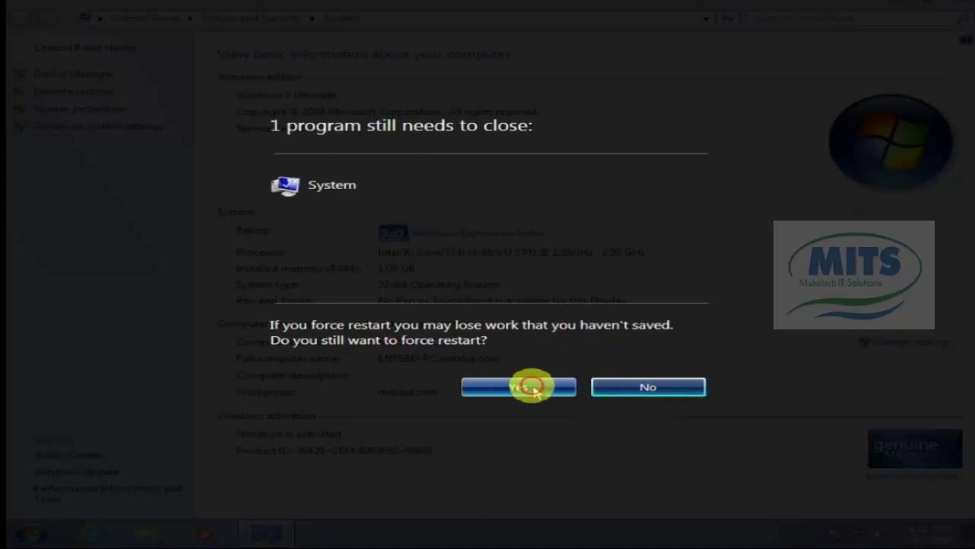
left_click(533, 387)
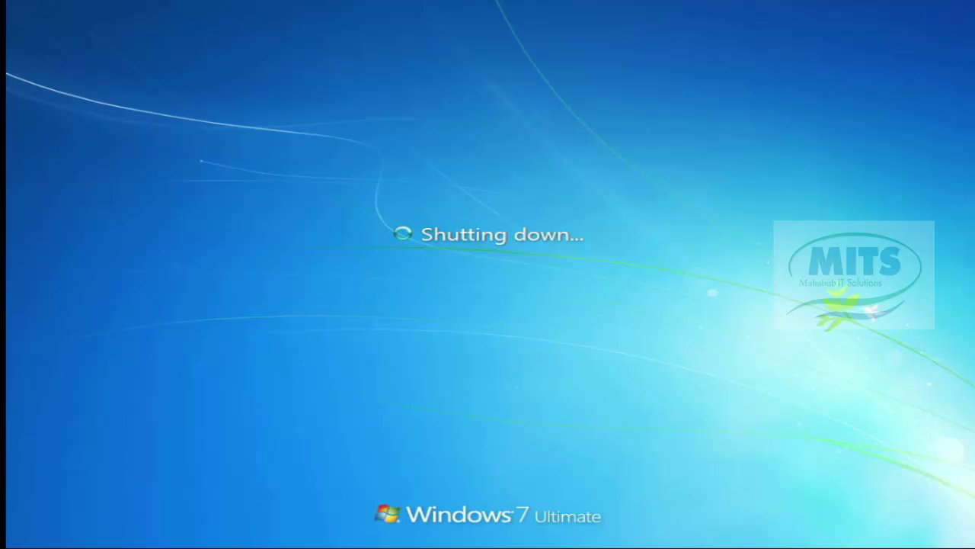
Step: Send Ctrl+Alt+Del from the VM menu and log back on with the password
mouse_move(968, 4)
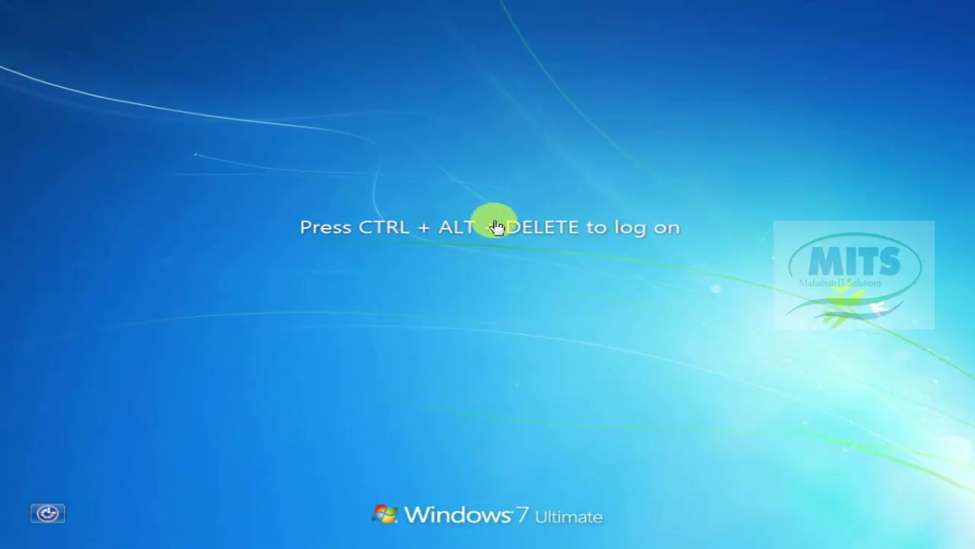
left_click(488, 211)
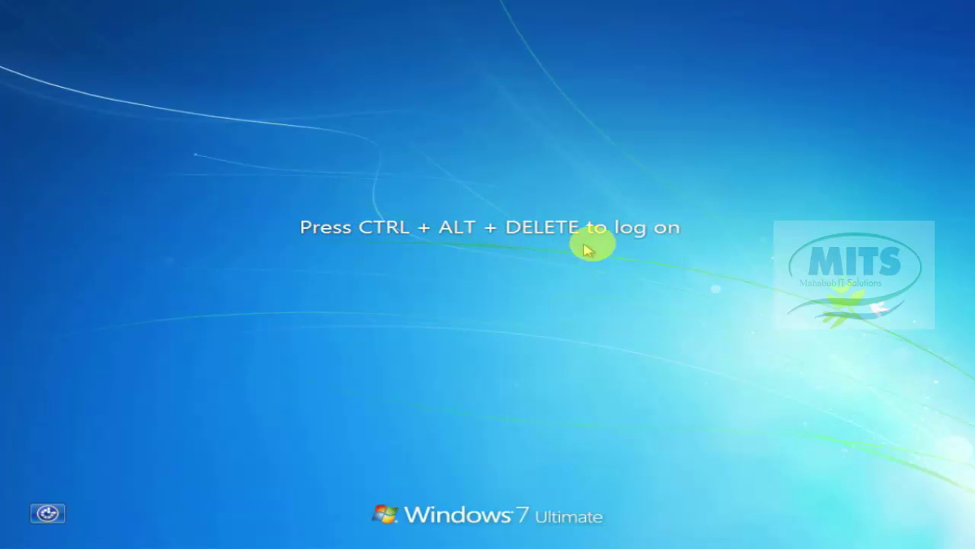
mouse_move(2, 2)
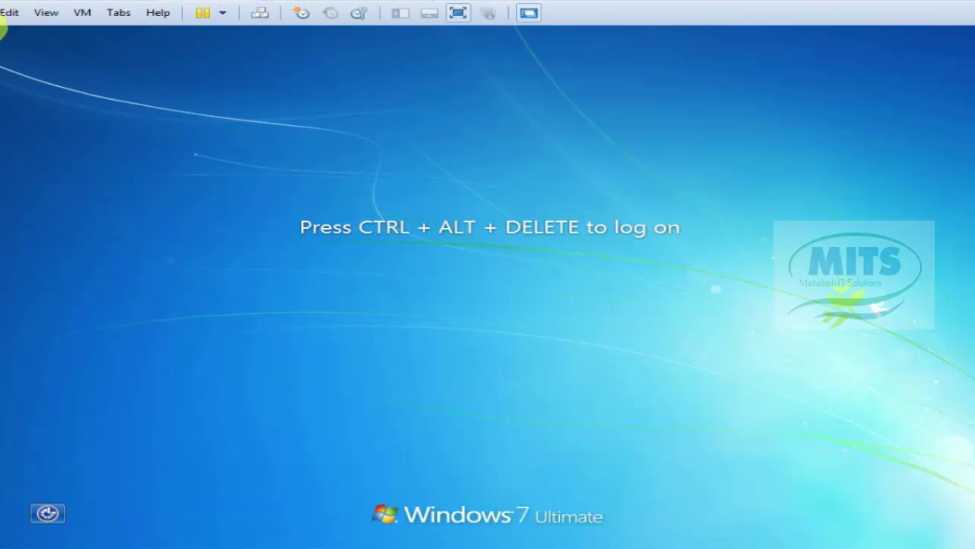
left_click(83, 19)
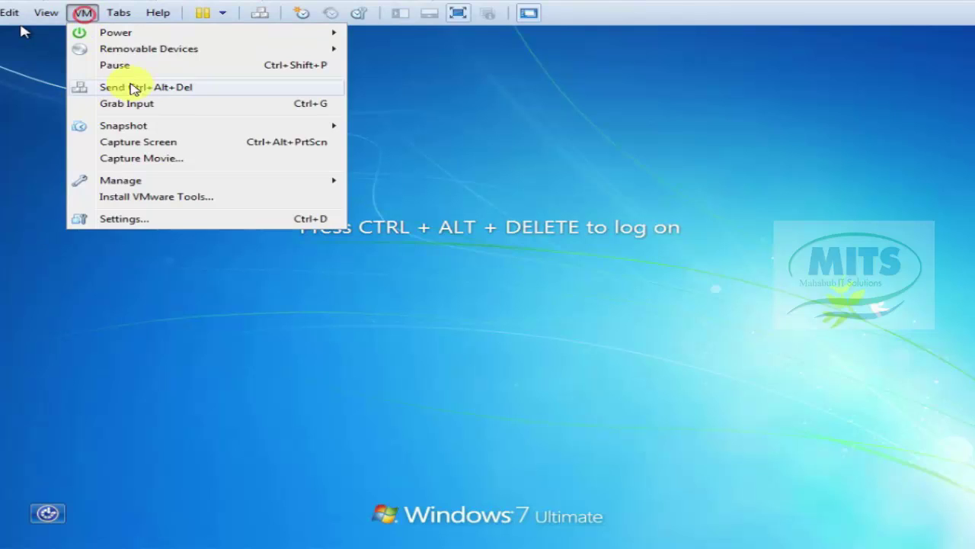
left_click(143, 89)
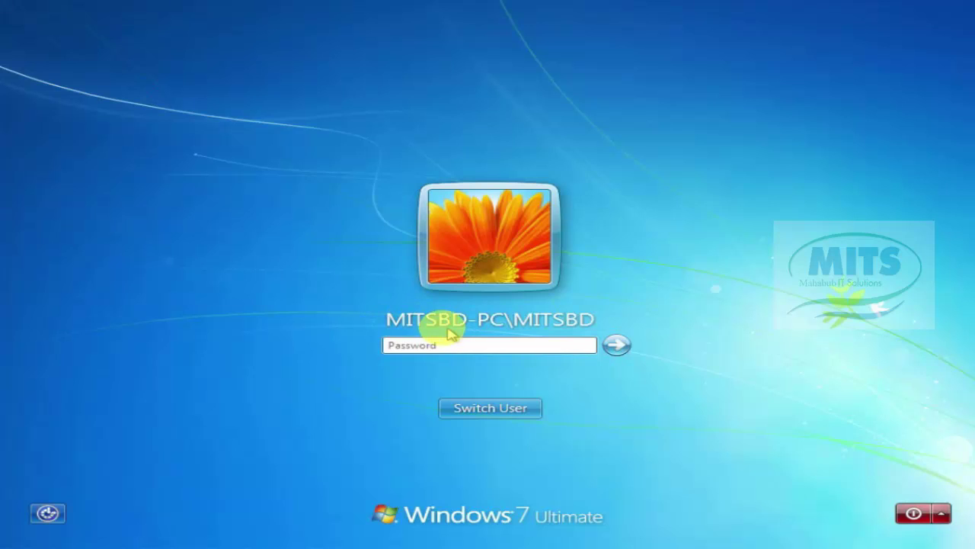
left_click(430, 348)
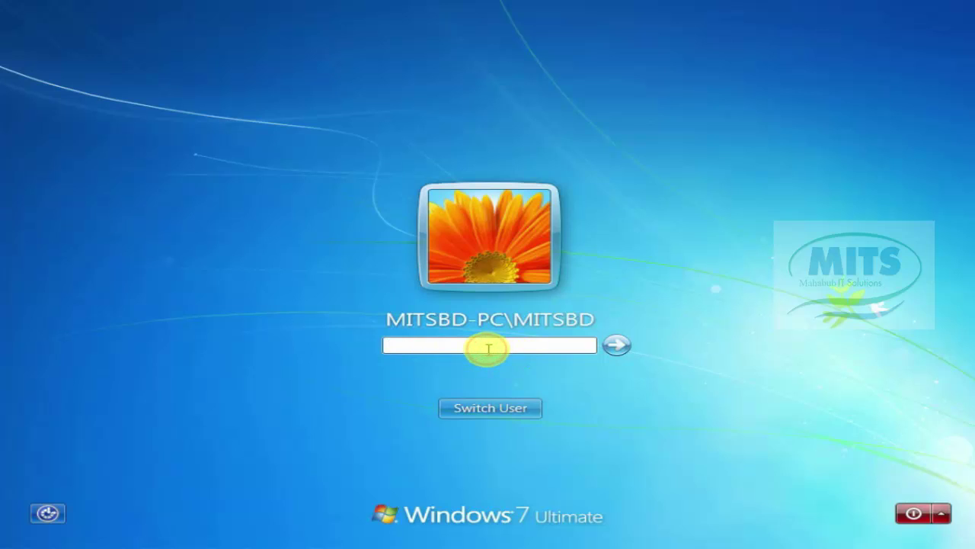
left_click(617, 344)
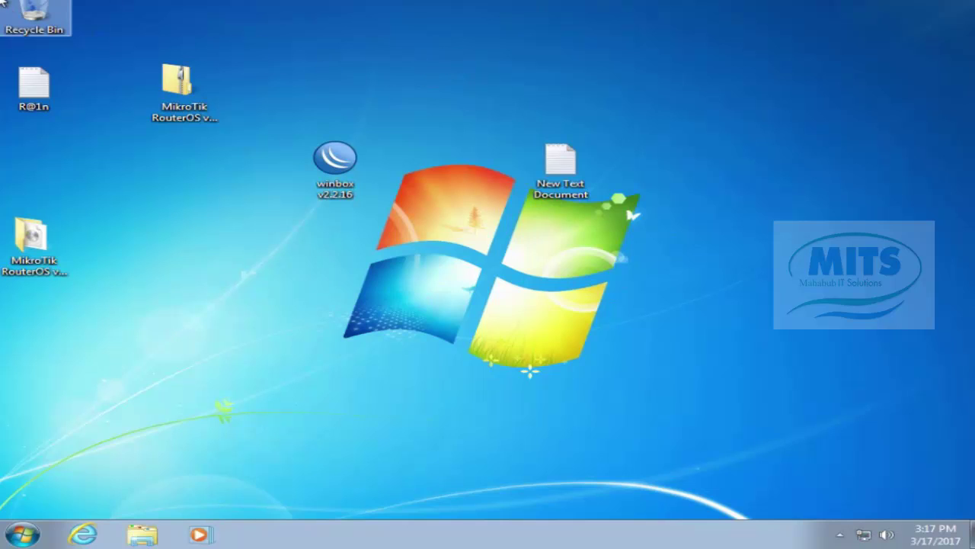
Step: Switch to the server VM and launch DNS Manager from Tools
mouse_move(3, 3)
left_click(334, 3)
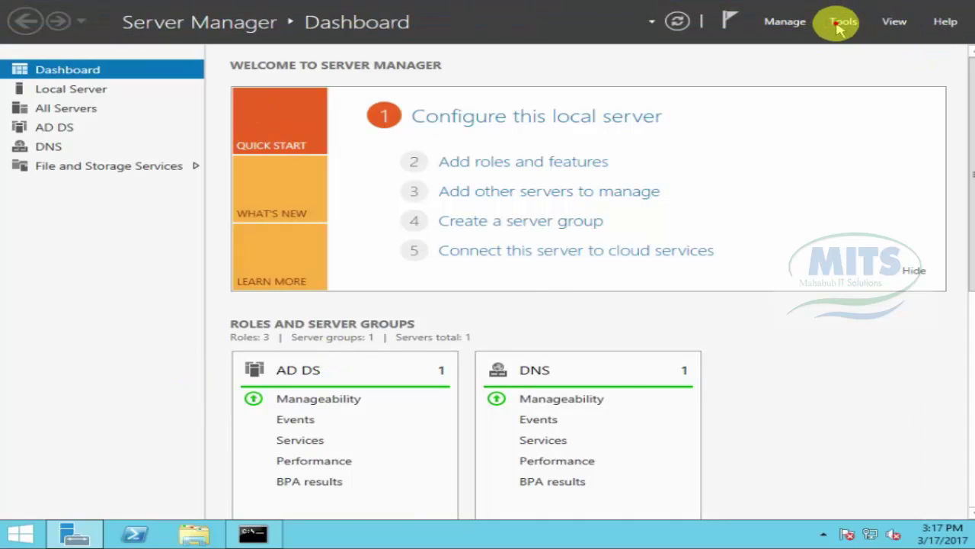
left_click(842, 21)
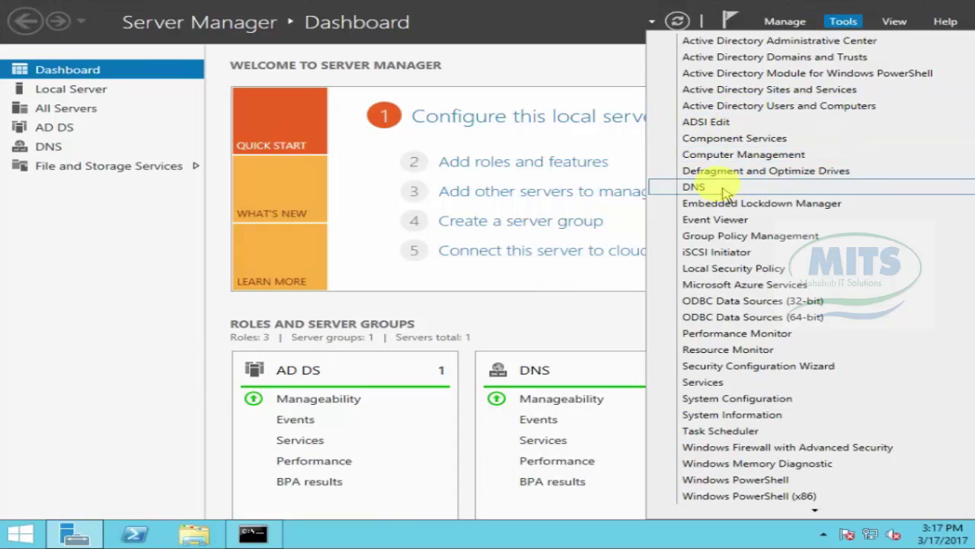
left_click(691, 188)
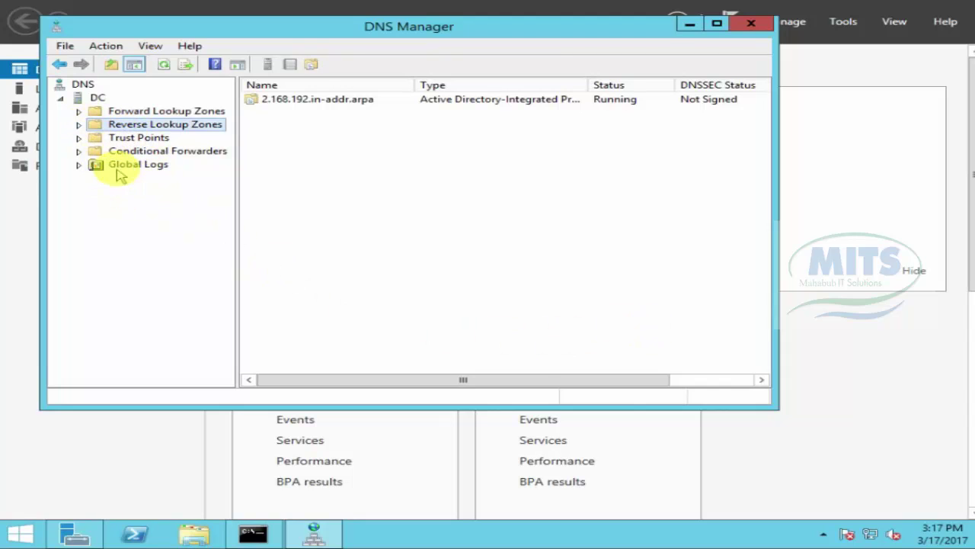
Step: Browse the mitsbd.com and 2.168.192.in-addr.arpa zones to find the MITSBD-PC record at 192.168.2.8
left_click(127, 112)
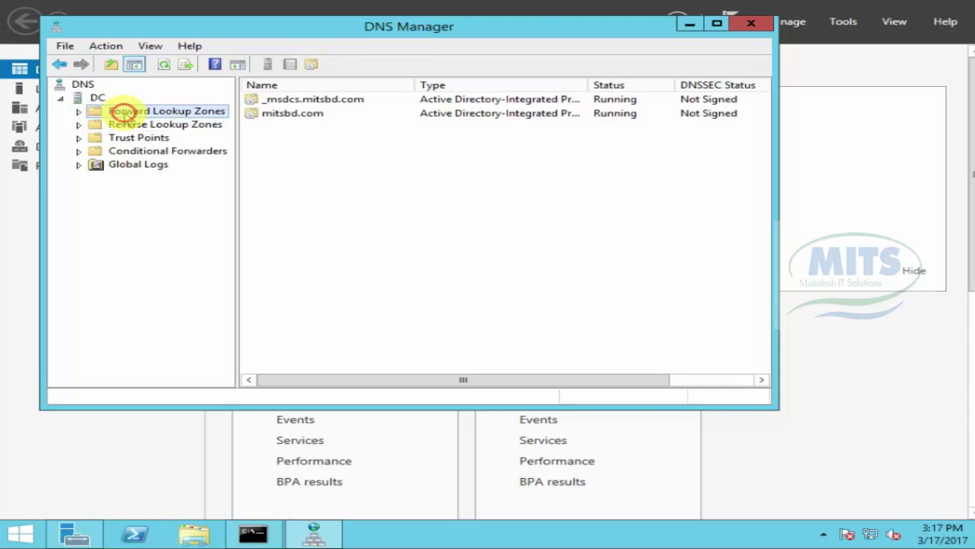
left_click(265, 121)
double_click(270, 119)
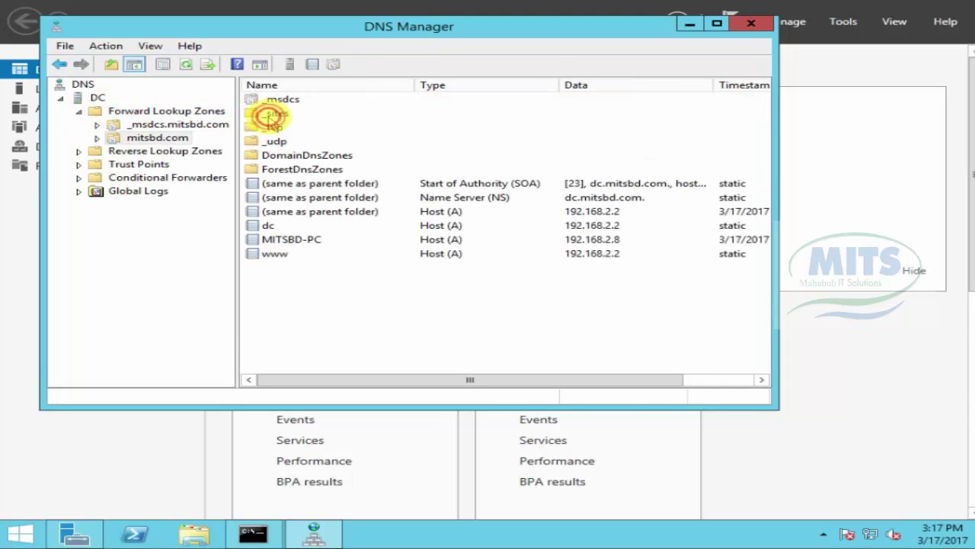
left_click(291, 242)
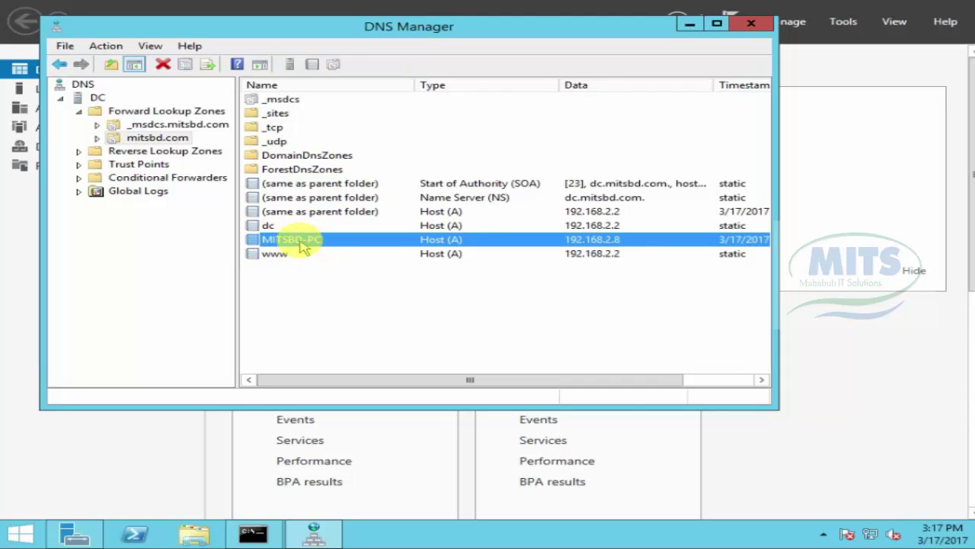
left_click(156, 151)
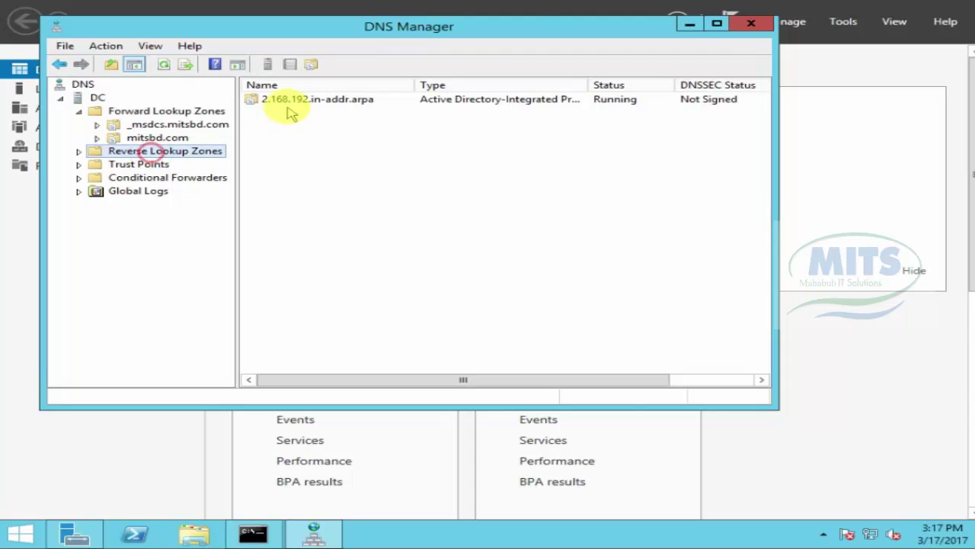
double_click(288, 105)
left_click(345, 203)
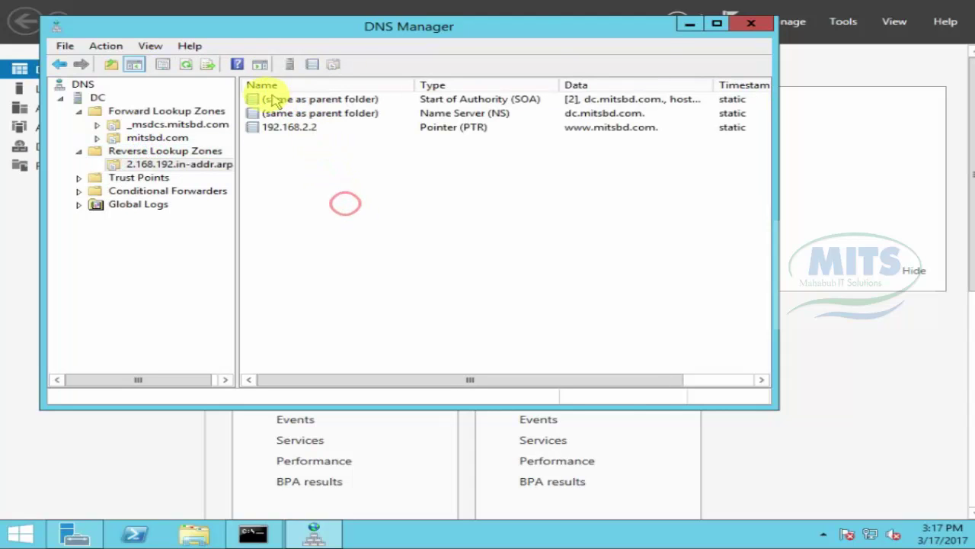
left_click(158, 138)
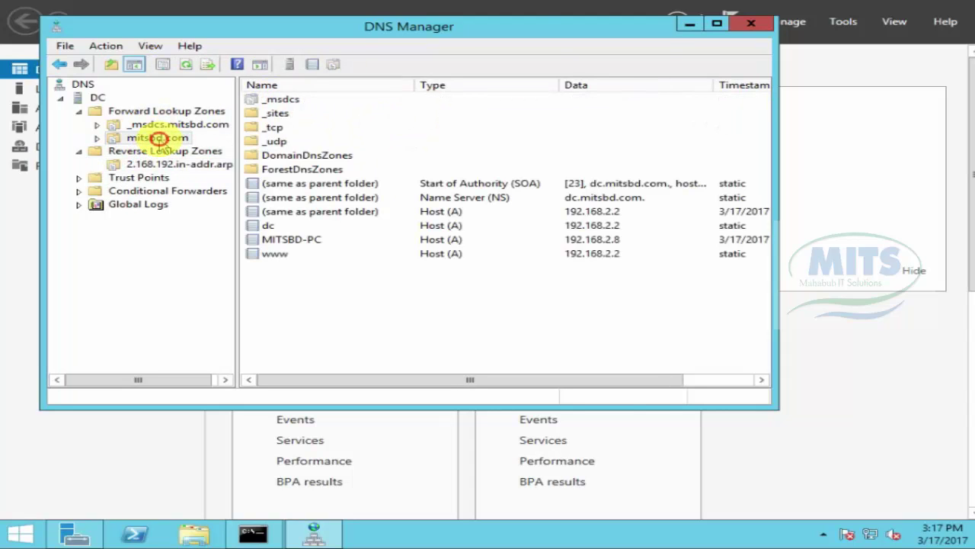
left_click(338, 294)
left_click(293, 238)
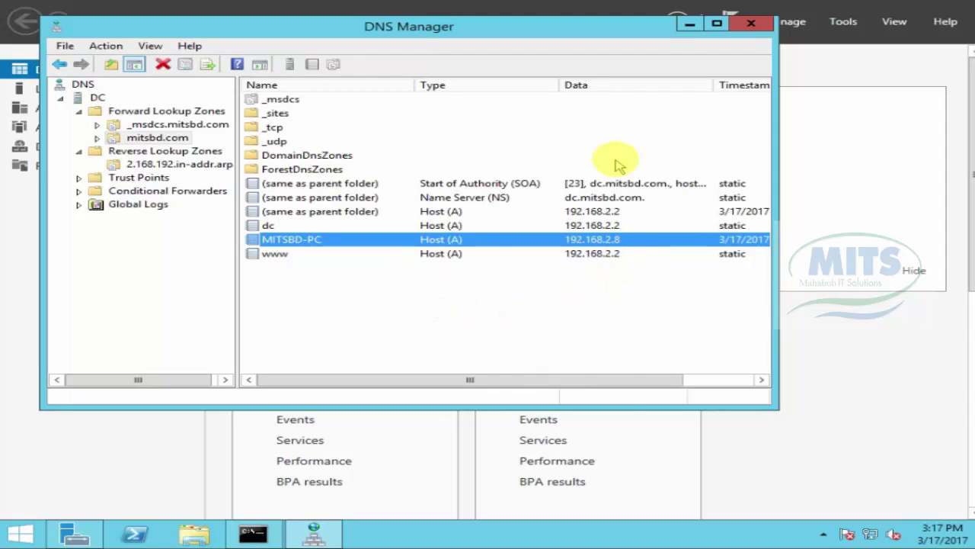
Step: Close DNS Manager and launch Active Directory Users and Computers from the Tools menu
left_click(751, 23)
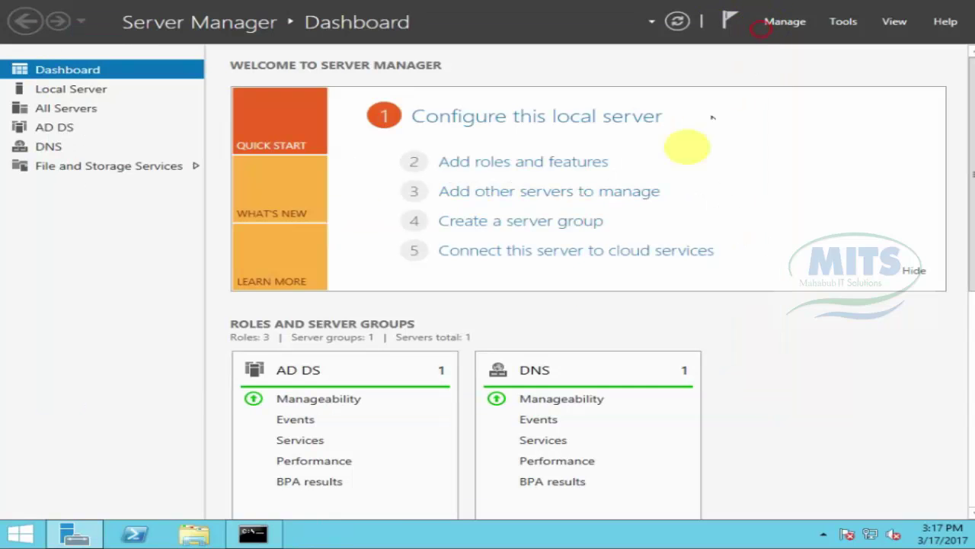
left_click(843, 21)
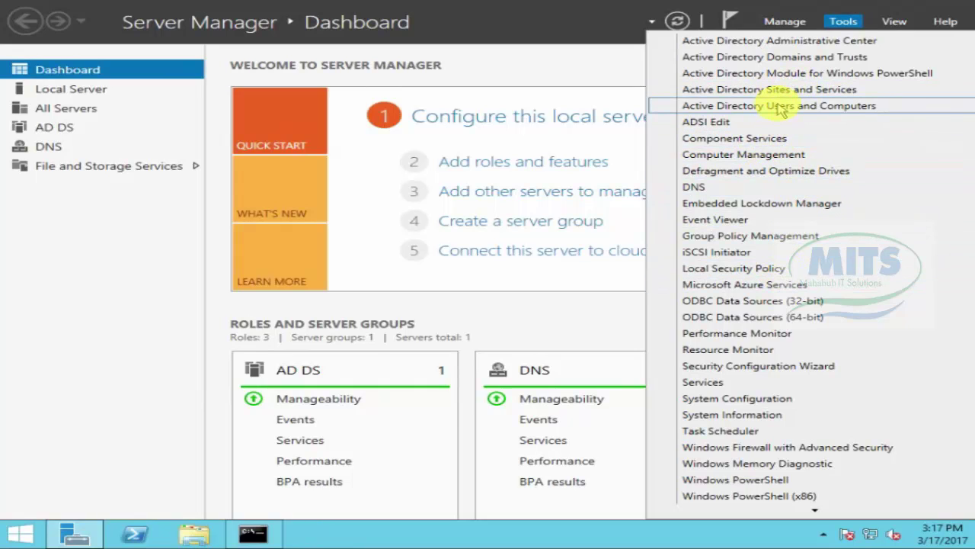
left_click(782, 106)
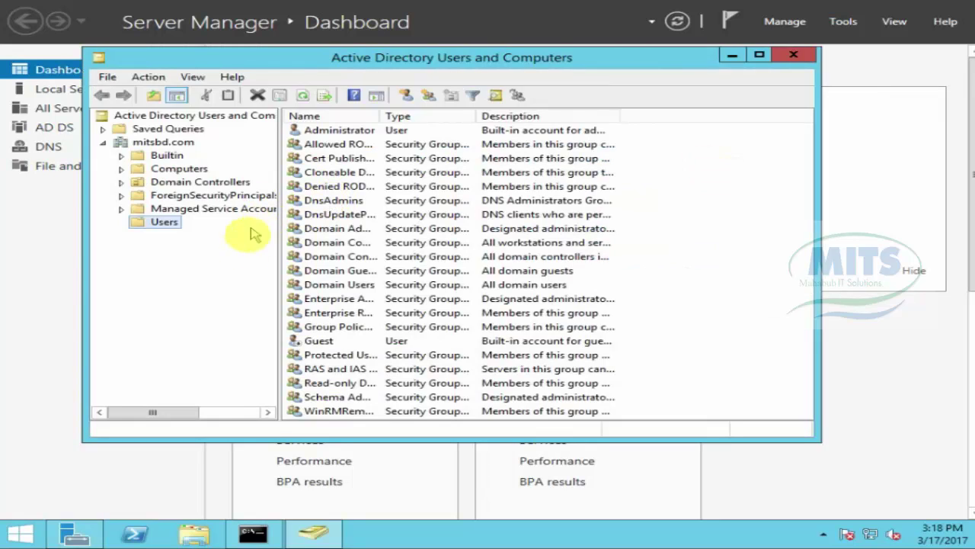
Step: Add a new group named Account with Domain local scope under Users
right_click(161, 223)
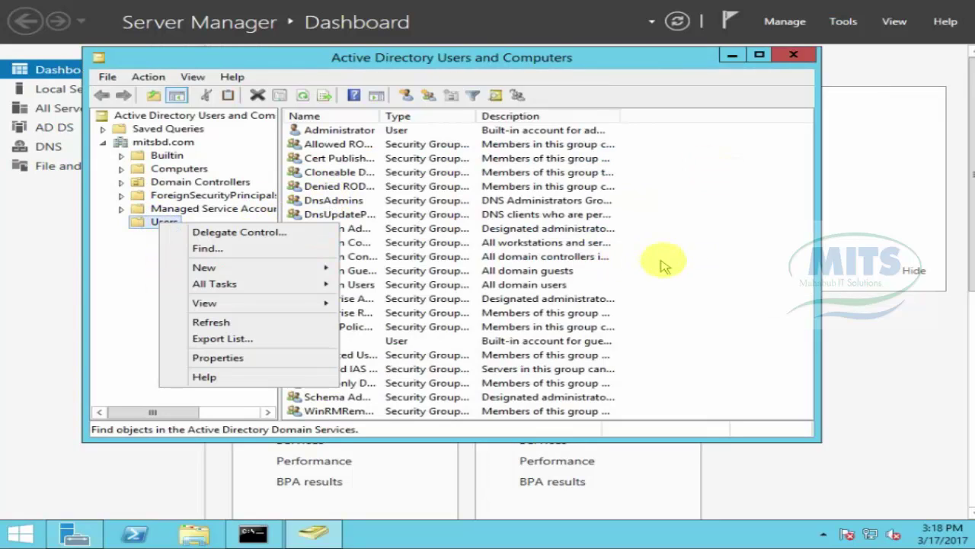
mouse_move(233, 273)
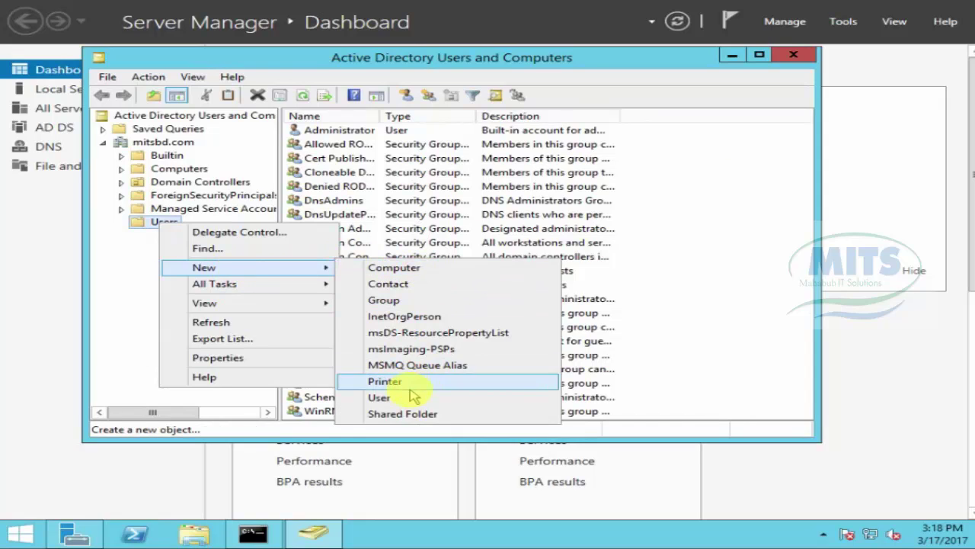
left_click(386, 301)
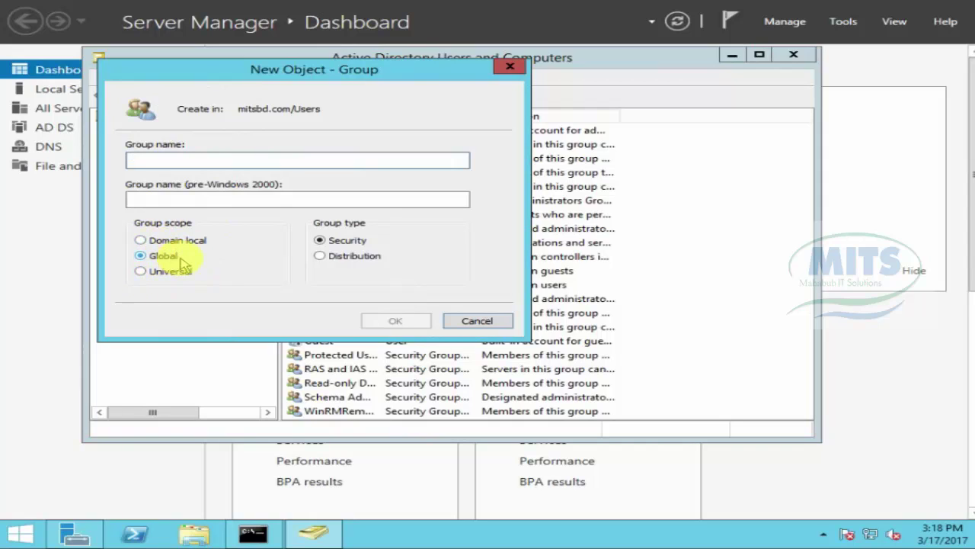
left_click(142, 241)
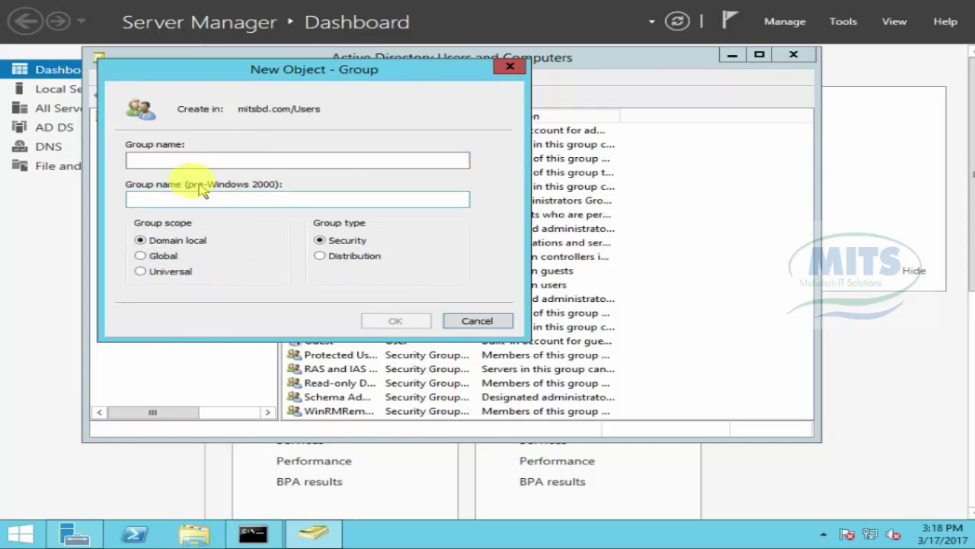
left_click(153, 161)
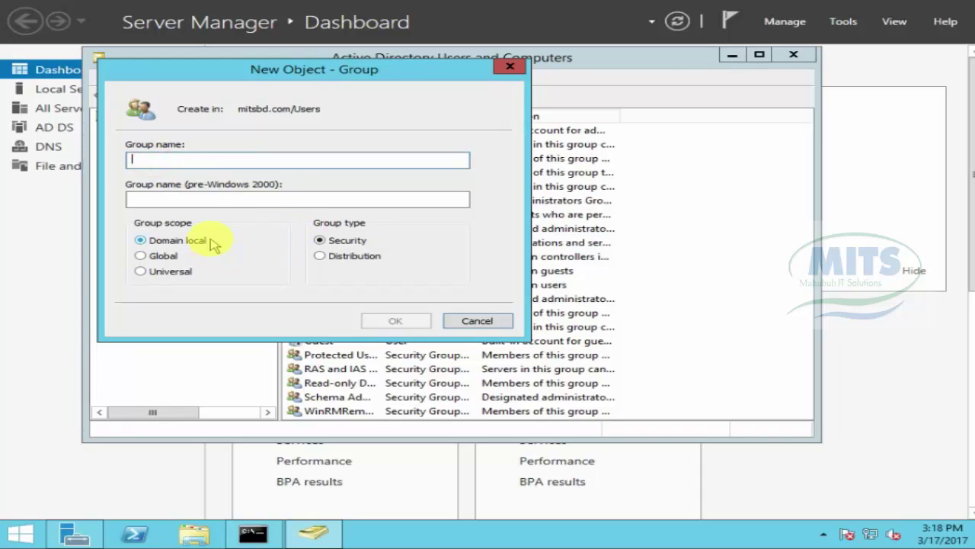
type("Account")
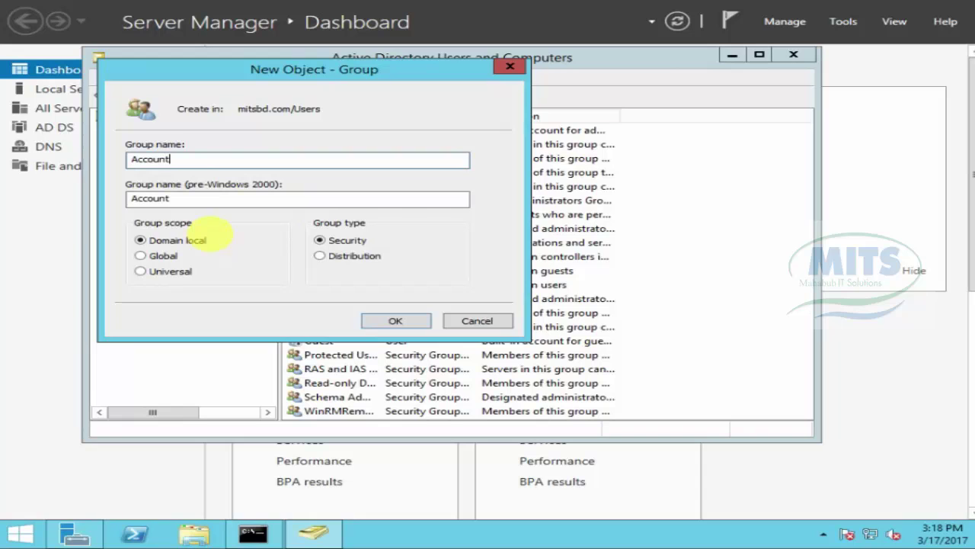
left_click(385, 321)
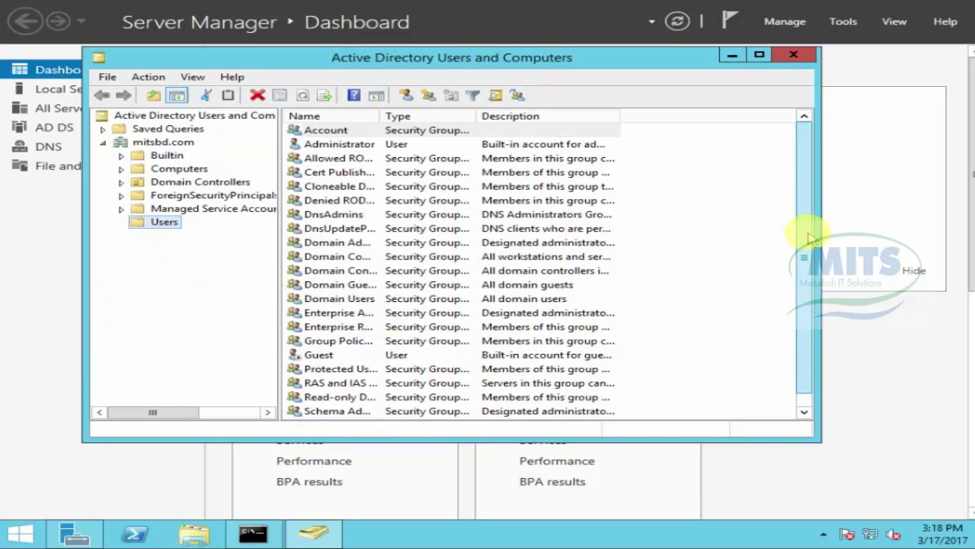
left_click(361, 131)
double_click(361, 131)
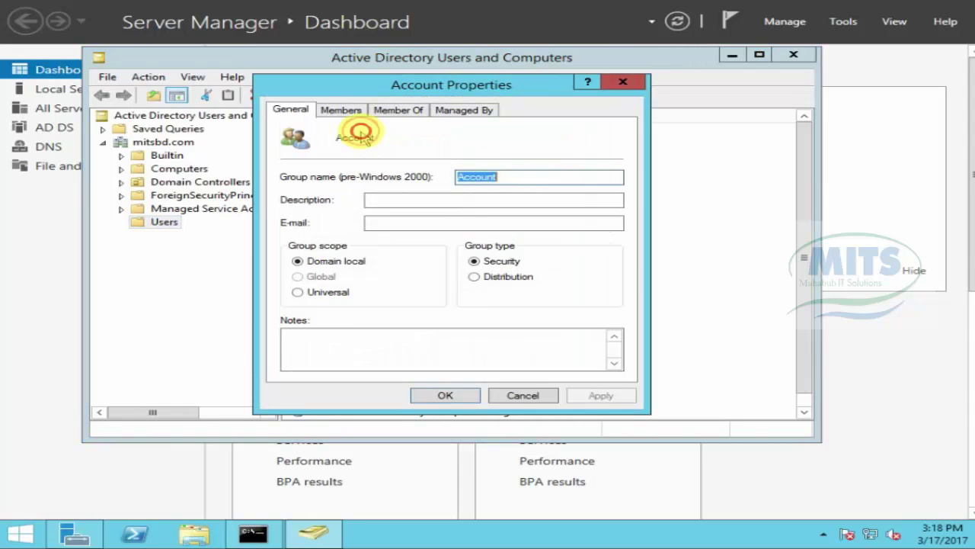
left_click(531, 397)
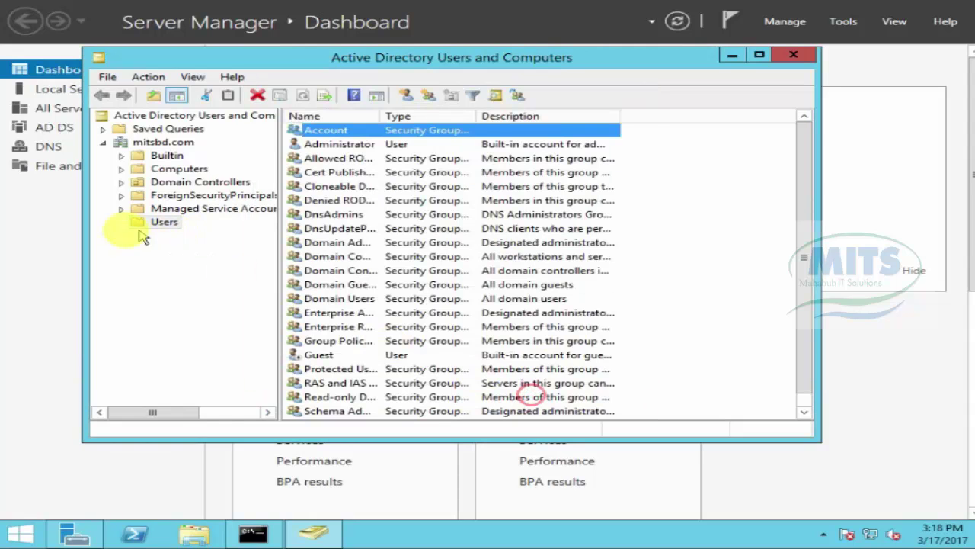
left_click(141, 221)
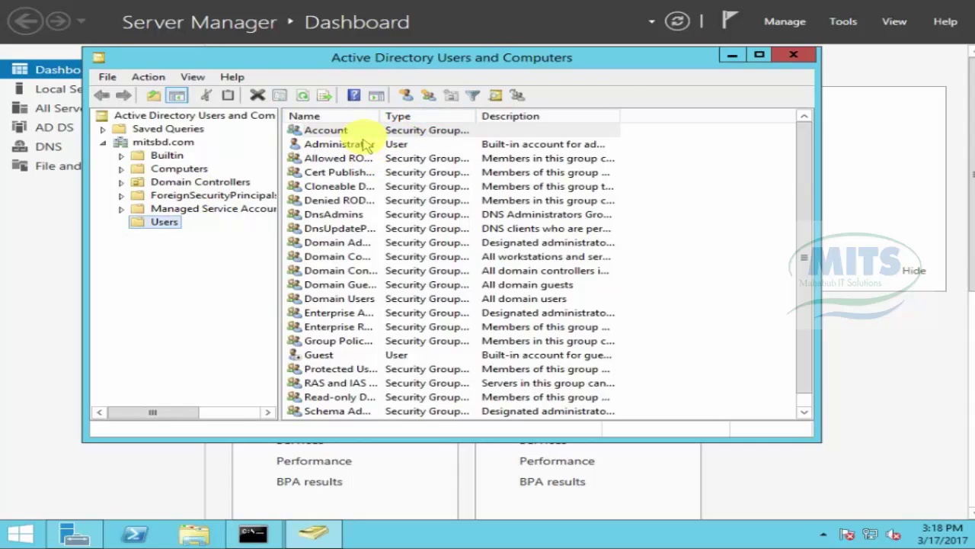
left_click(308, 131)
right_click(335, 132)
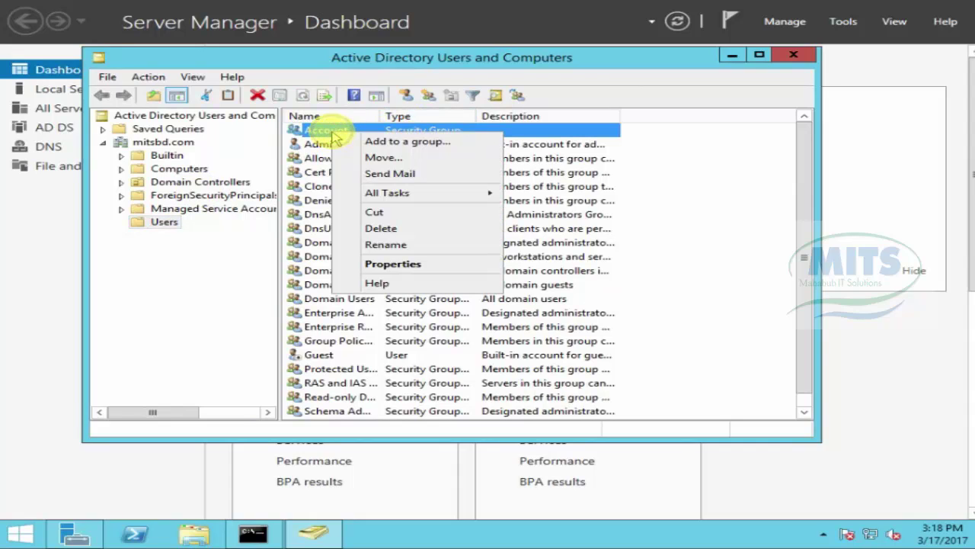
left_click(393, 145)
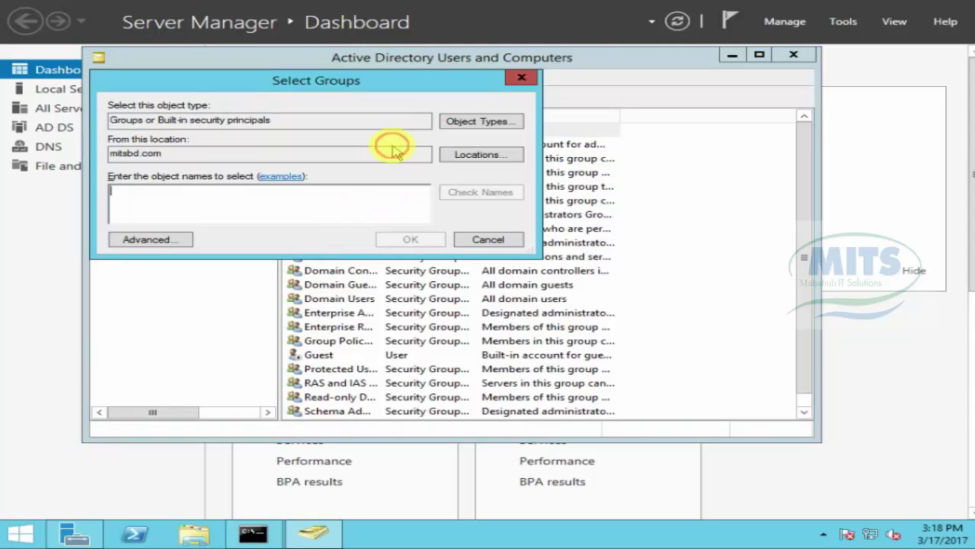
left_click(479, 242)
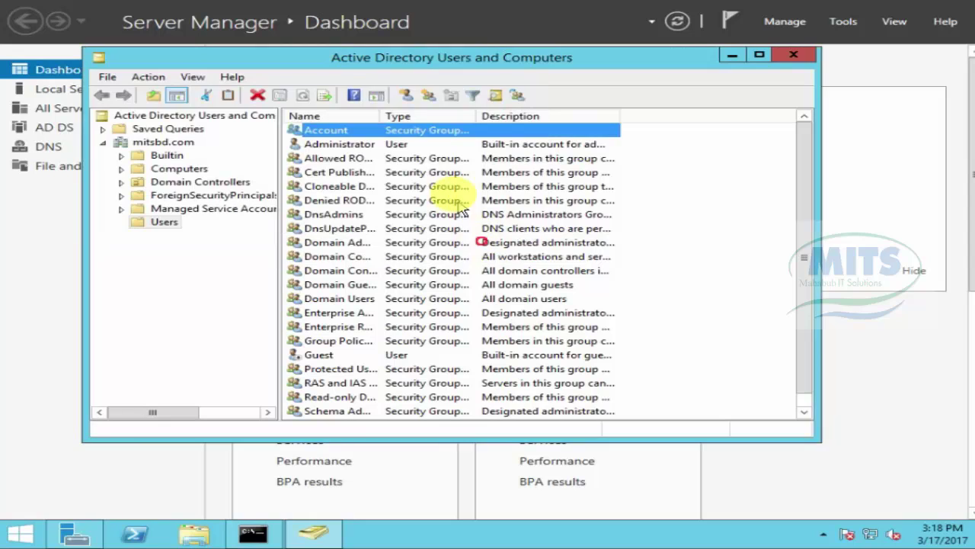
right_click(419, 133)
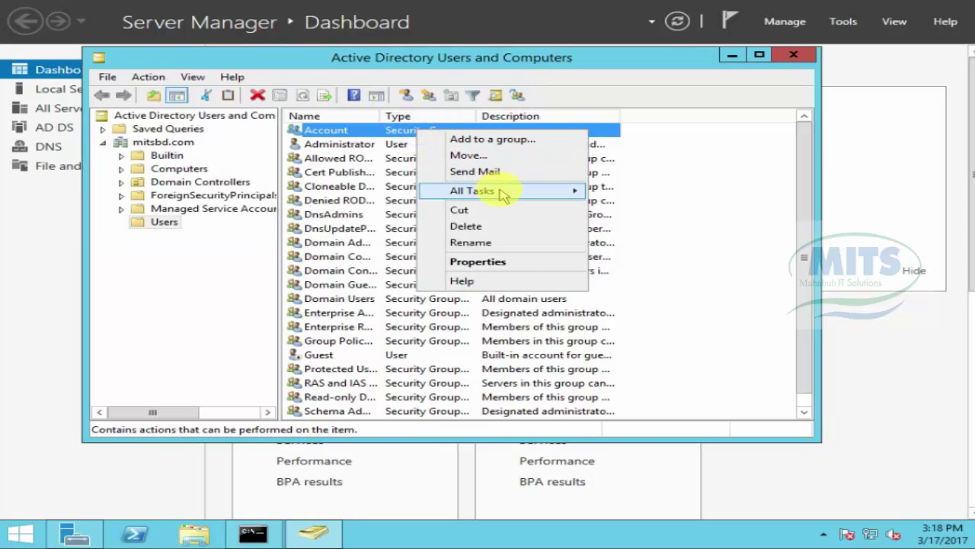
mouse_move(502, 196)
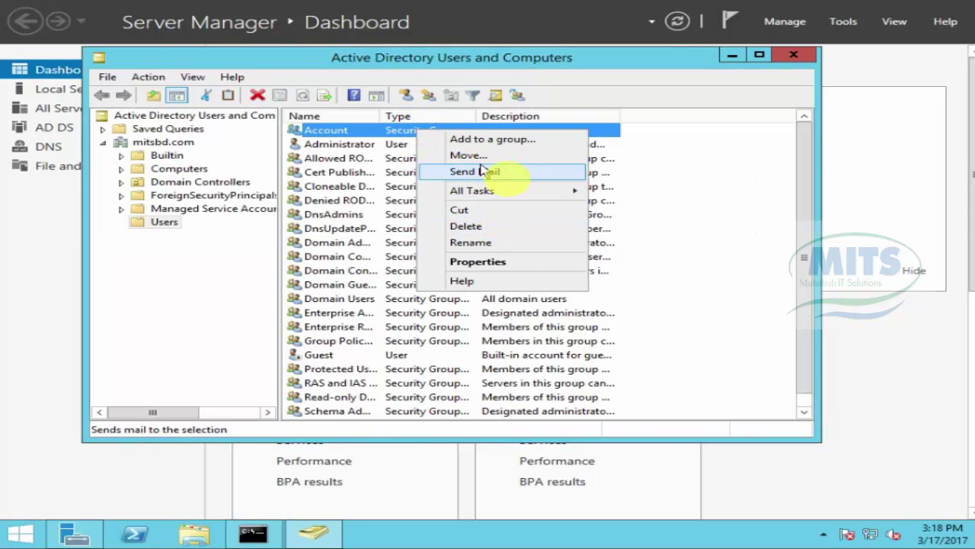
left_click(678, 192)
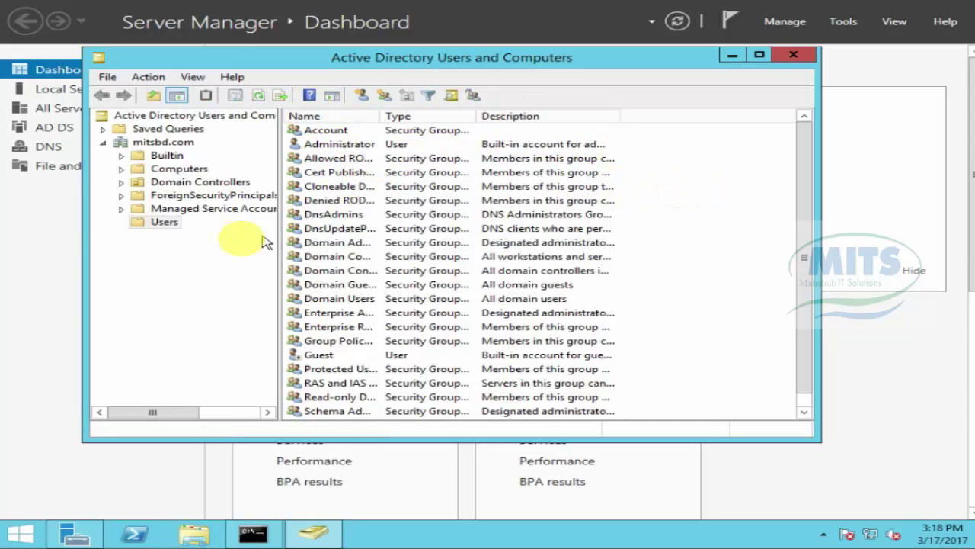
right_click(155, 148)
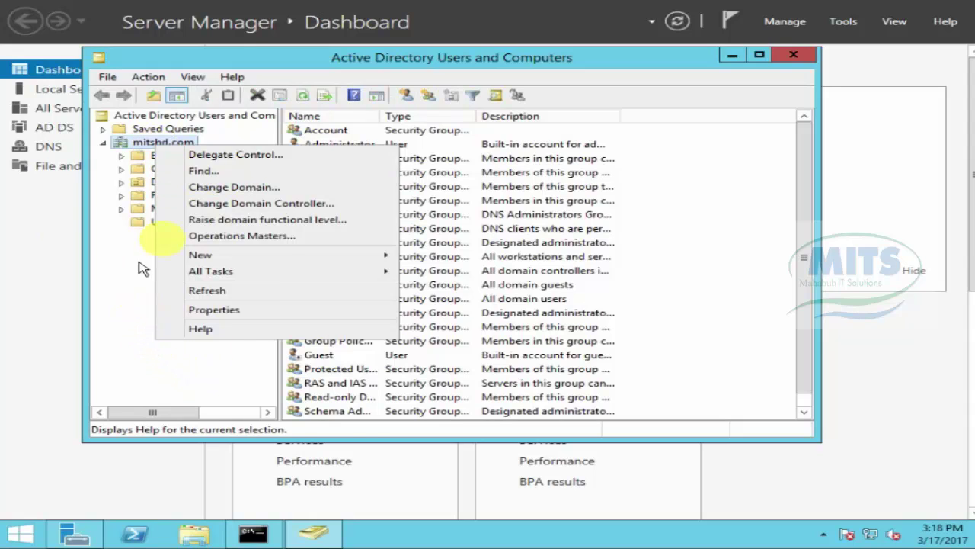
left_click(138, 220)
right_click(150, 222)
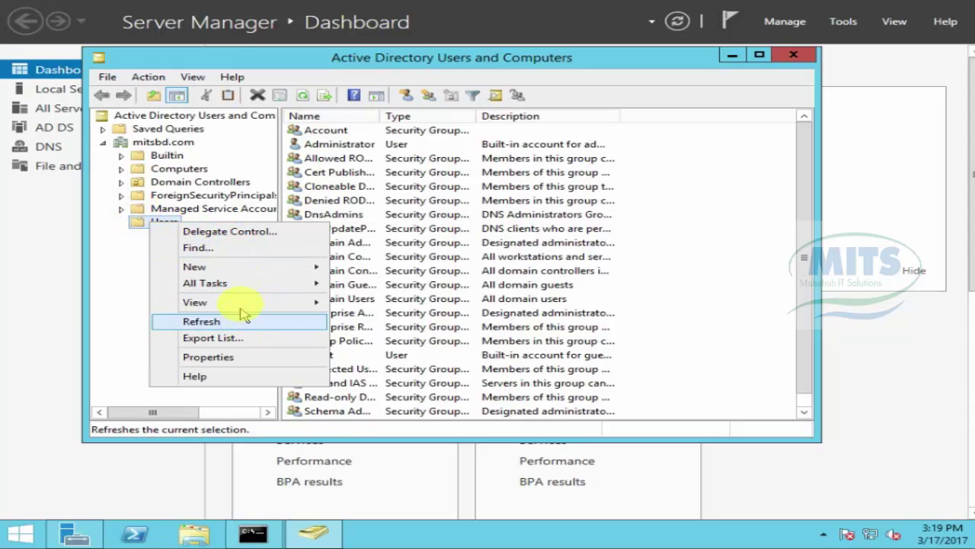
left_click(662, 282)
left_click_drag(802, 276, 799, 348)
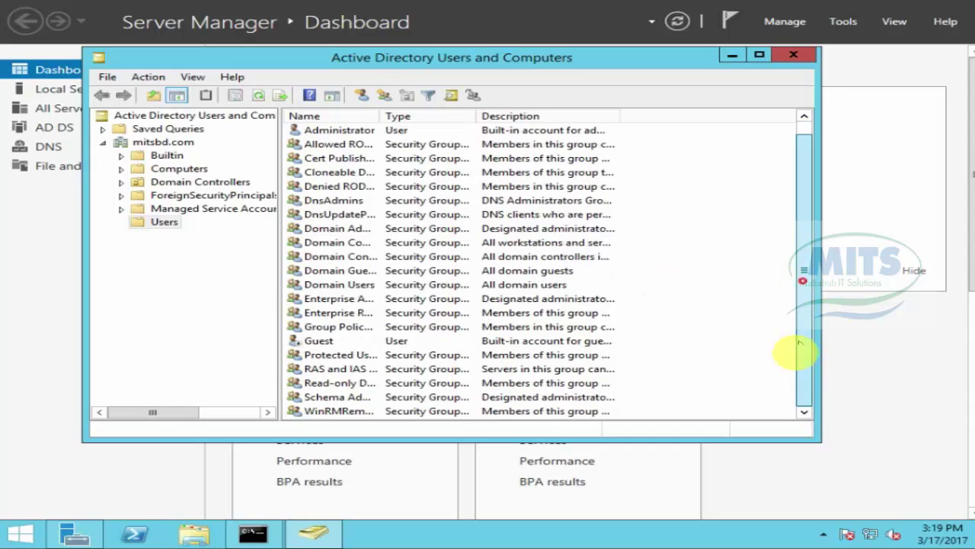
Step: Start a new Computer object, cancel it, then reopen the Users container's New submenu
right_click(712, 272)
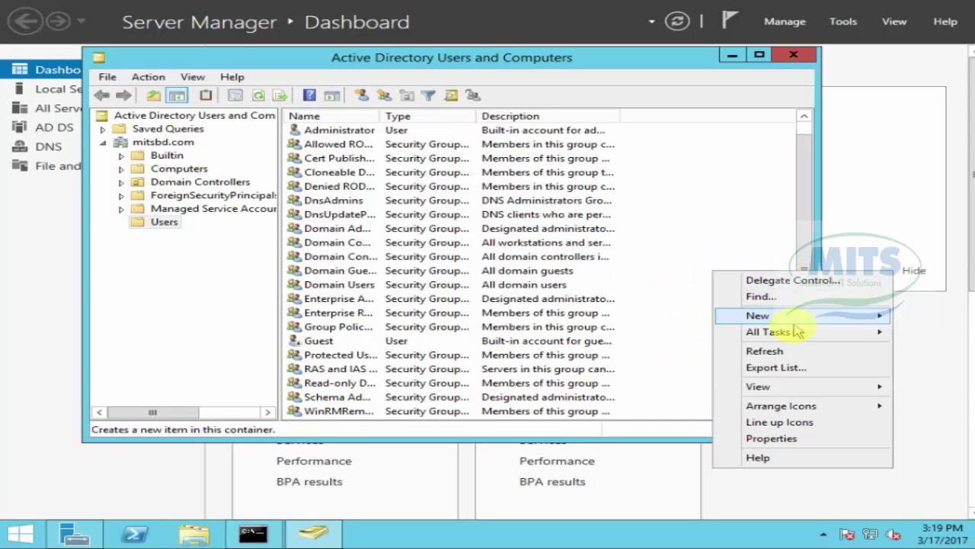
mouse_move(796, 334)
mouse_move(809, 318)
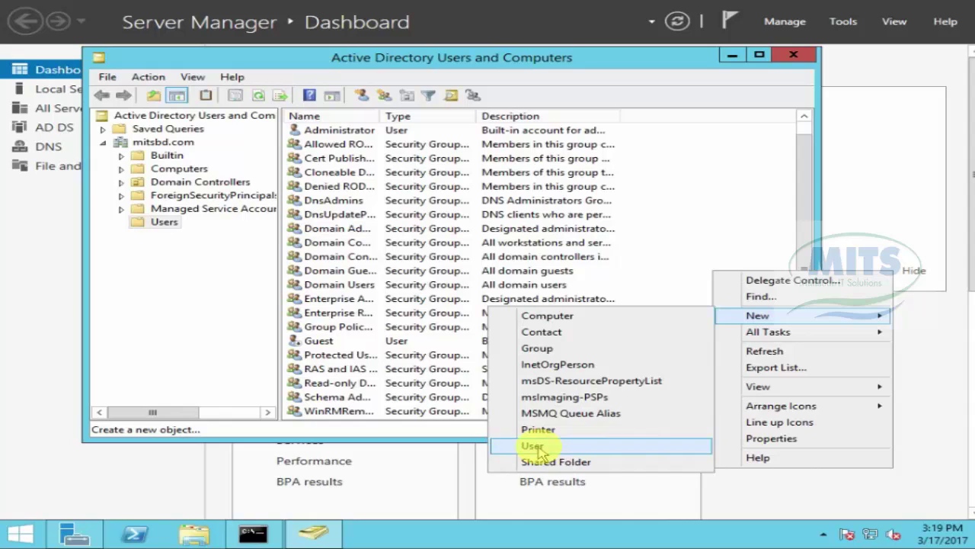
left_click(570, 318)
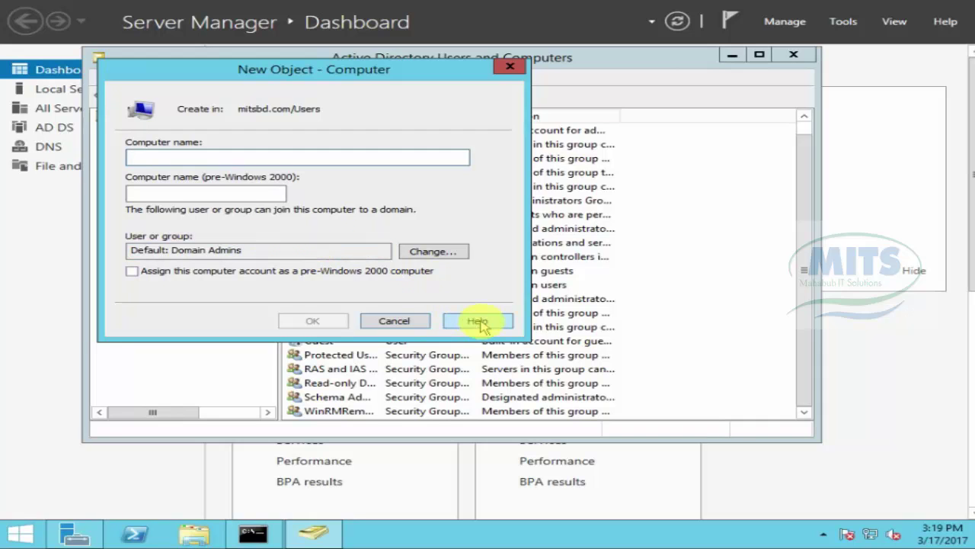
left_click(394, 321)
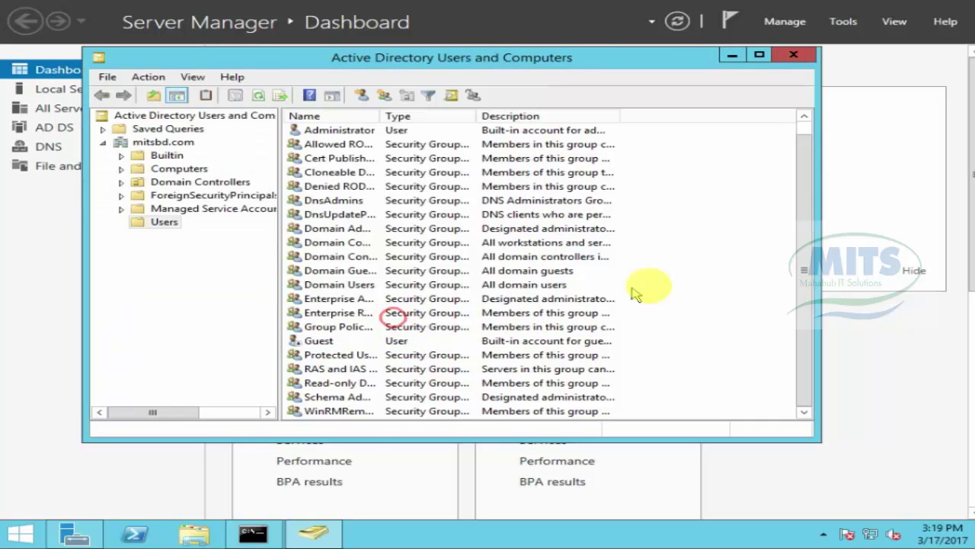
right_click(692, 283)
mouse_move(755, 330)
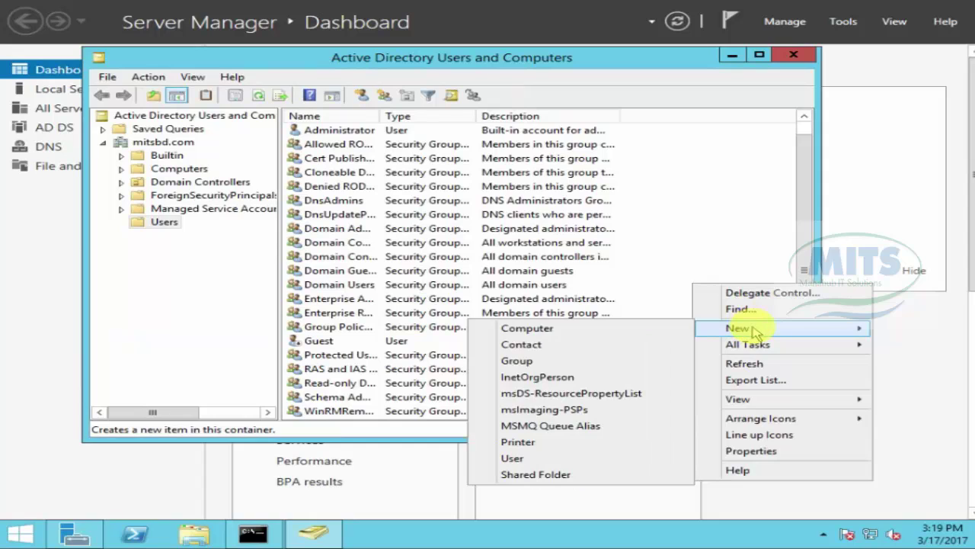
left_click(516, 457)
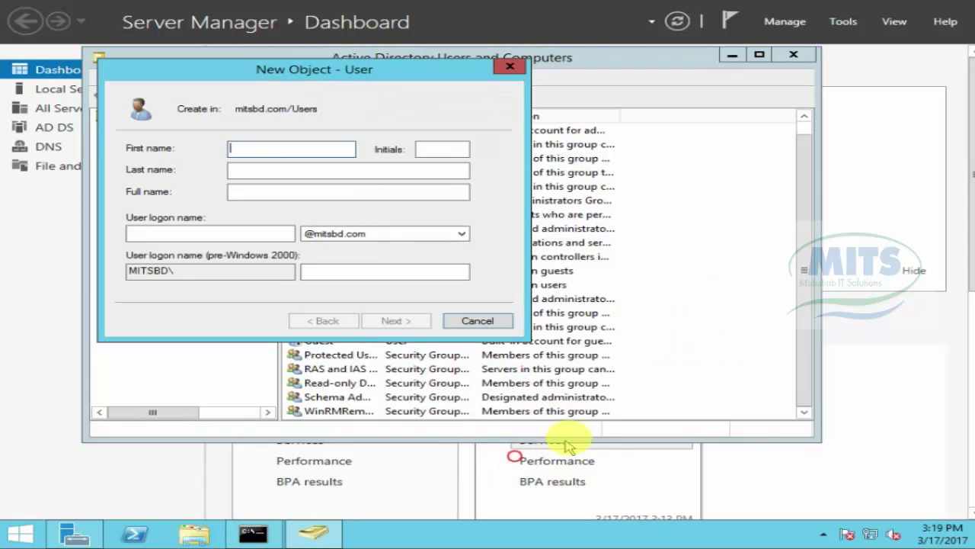
left_click(250, 147)
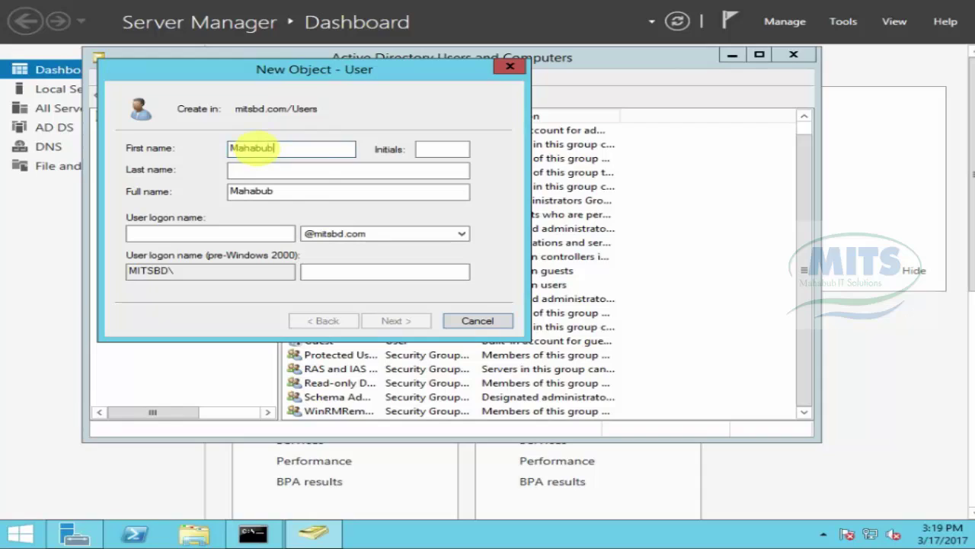
type("Mahabub")
left_click(256, 172)
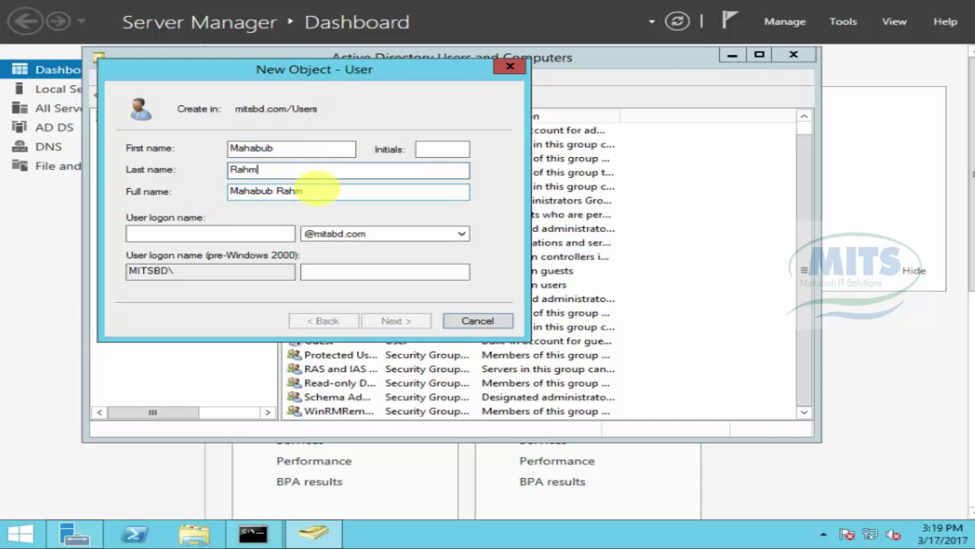
left_click(247, 233)
type("mahabub")
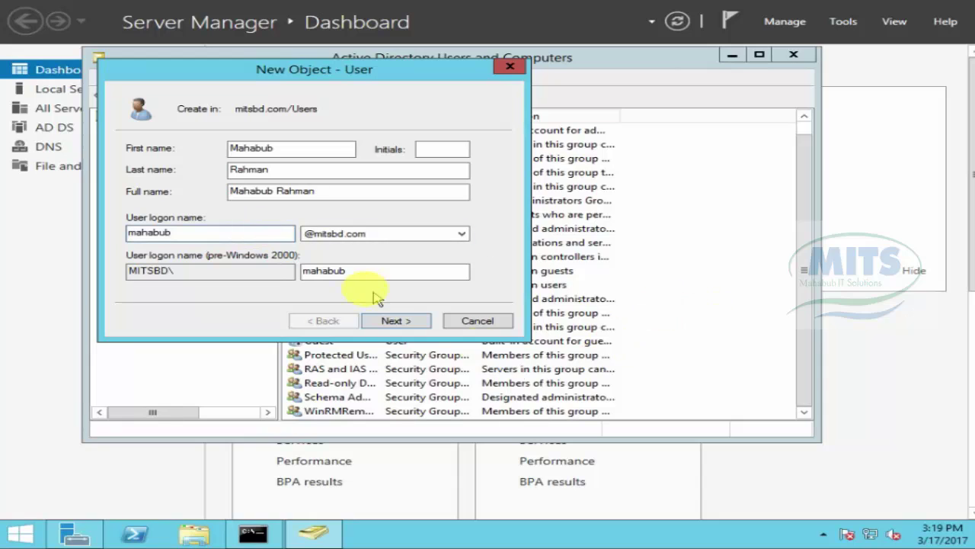
left_click(392, 235)
left_click(392, 238)
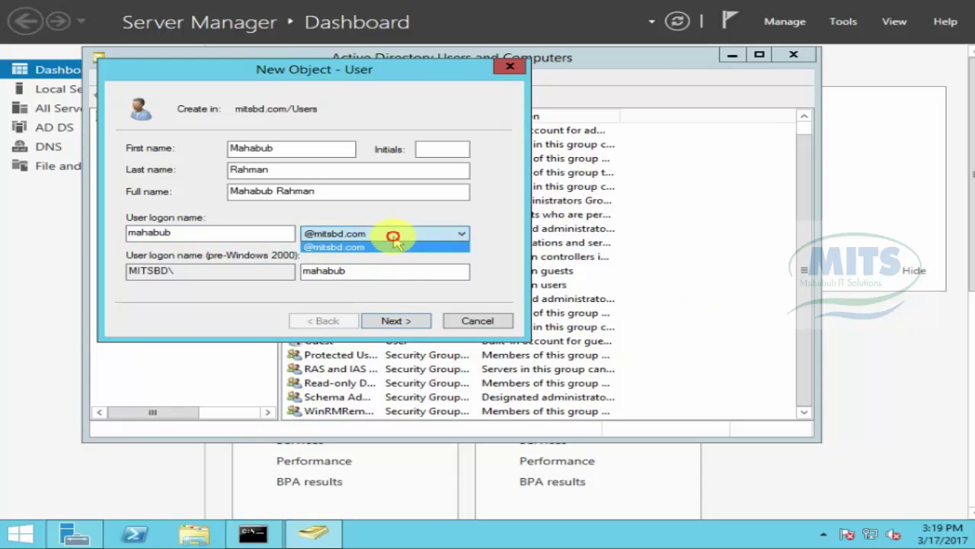
left_click(391, 239)
left_click(394, 320)
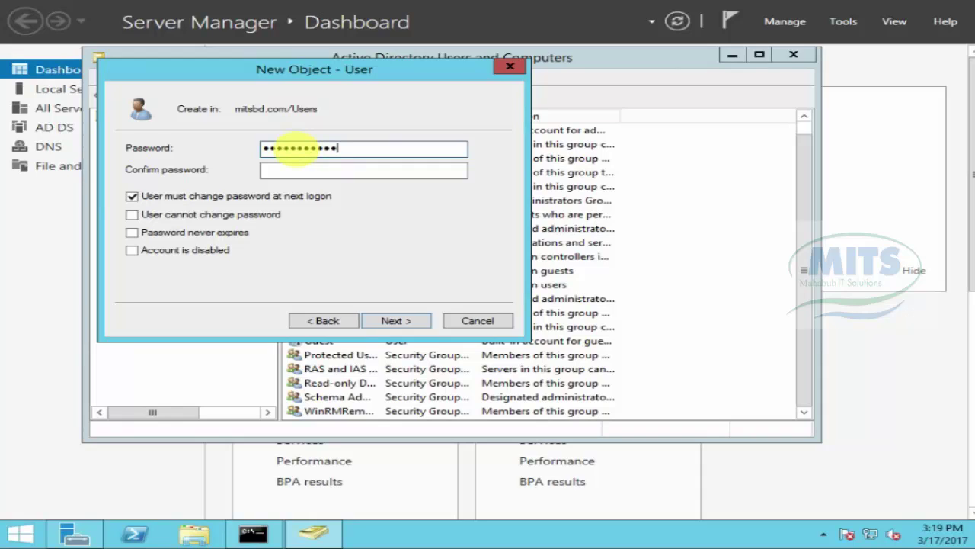
Step: Confirm the user's initial password and finish creating the account
left_click(366, 170)
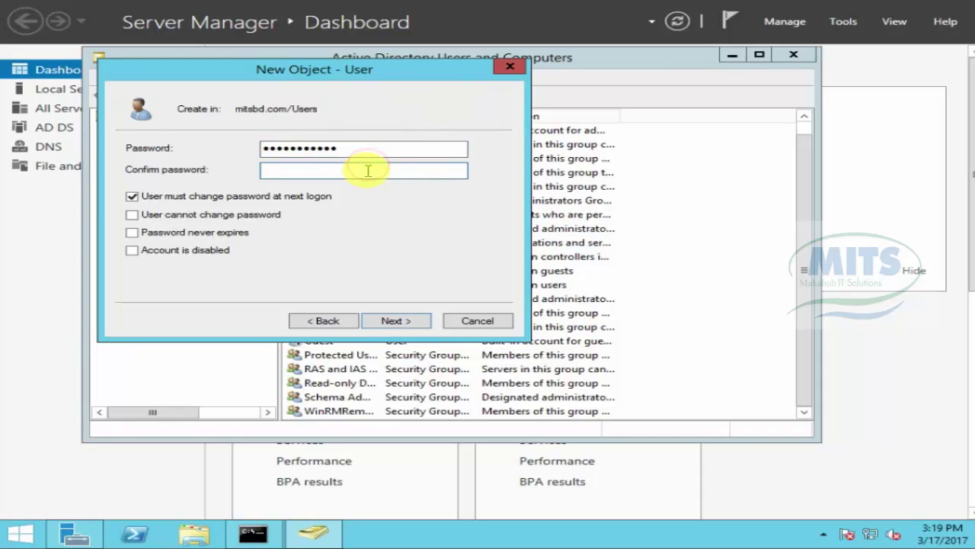
type("P")
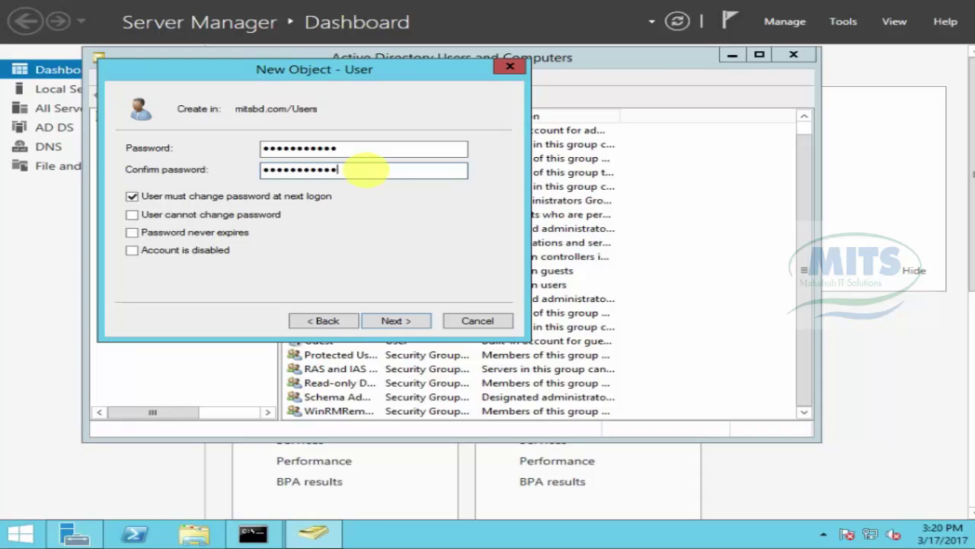
left_click(395, 320)
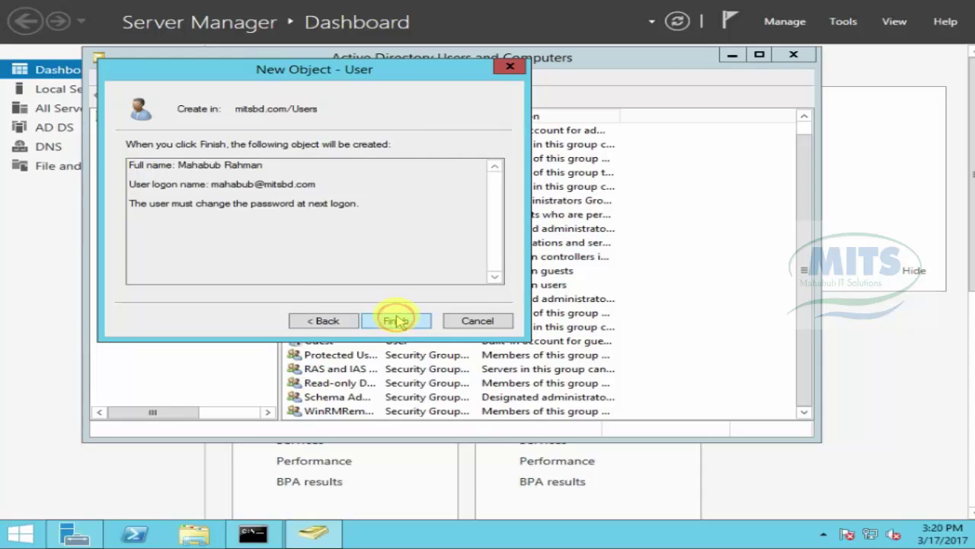
left_click(396, 320)
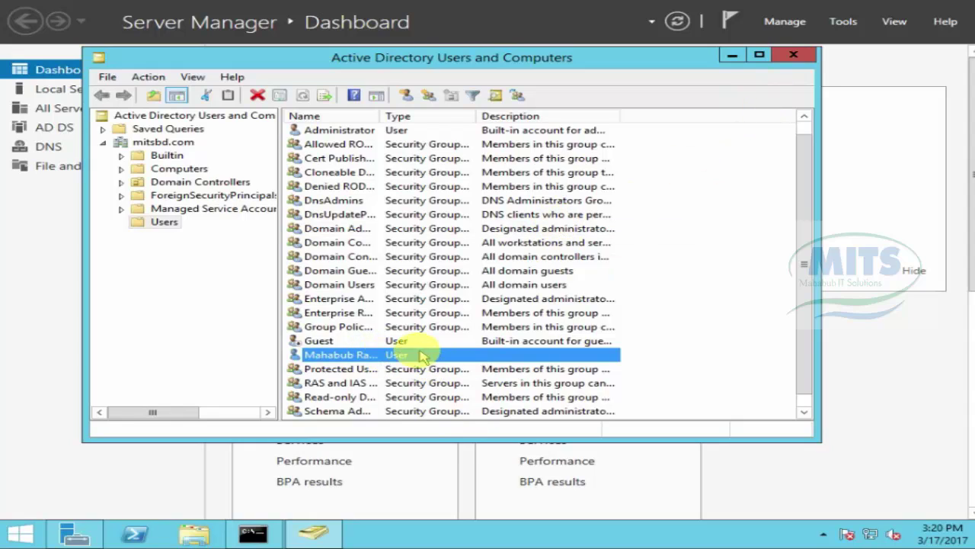
Step: Open the newly created user's Properties and cancel without changes
left_click(339, 356)
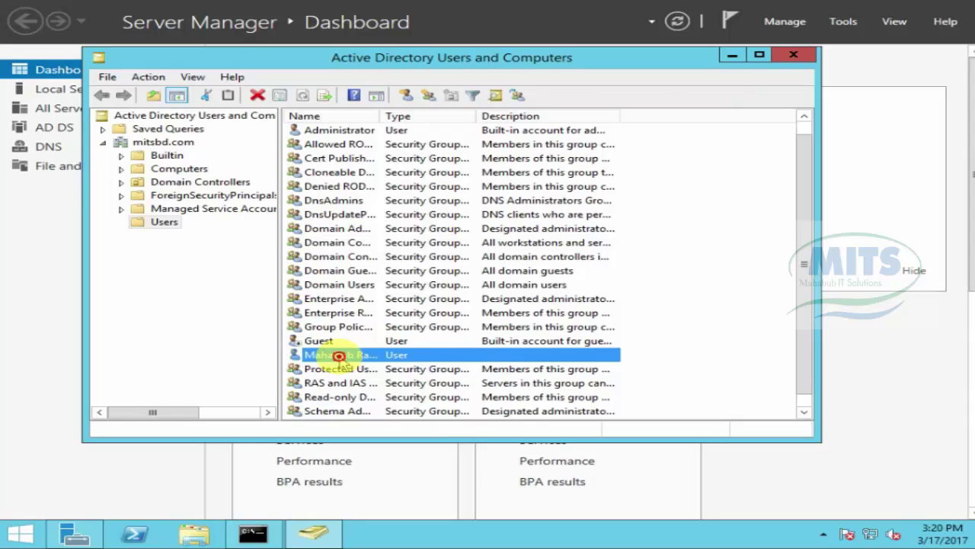
double_click(339, 356)
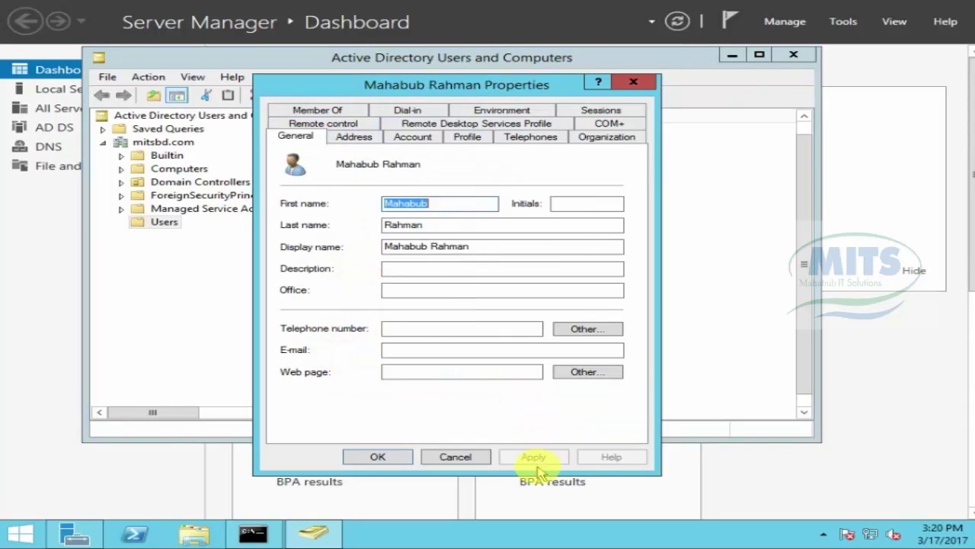
left_click(455, 456)
Step: Start a second new user in Users and enter its first, last and logon names
right_click(700, 253)
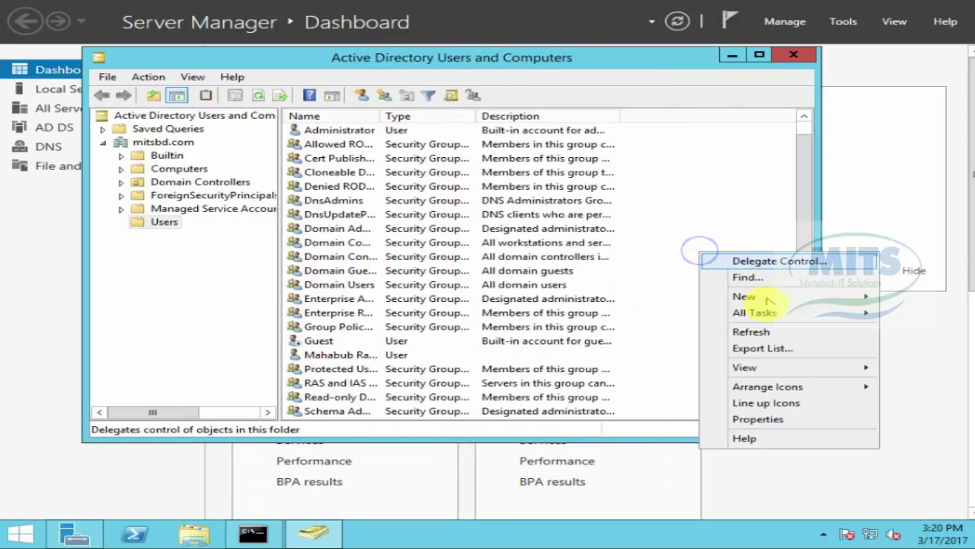
mouse_move(754, 296)
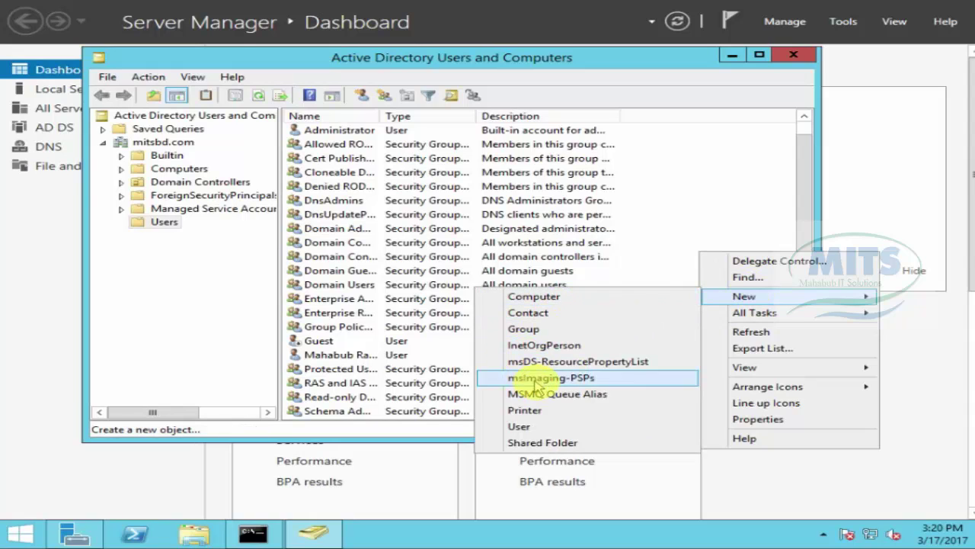
left_click(522, 425)
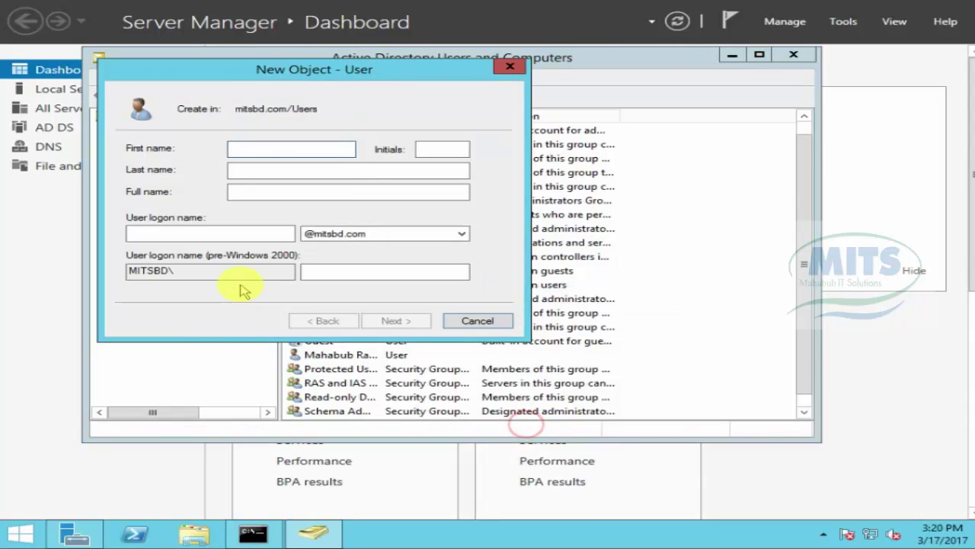
left_click(276, 148)
type("M")
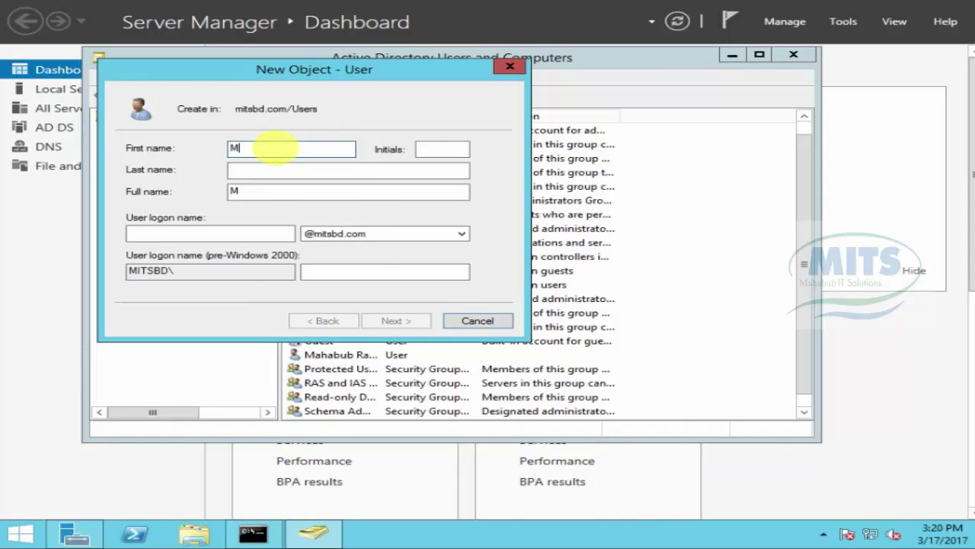
type("d")
double_click(254, 149)
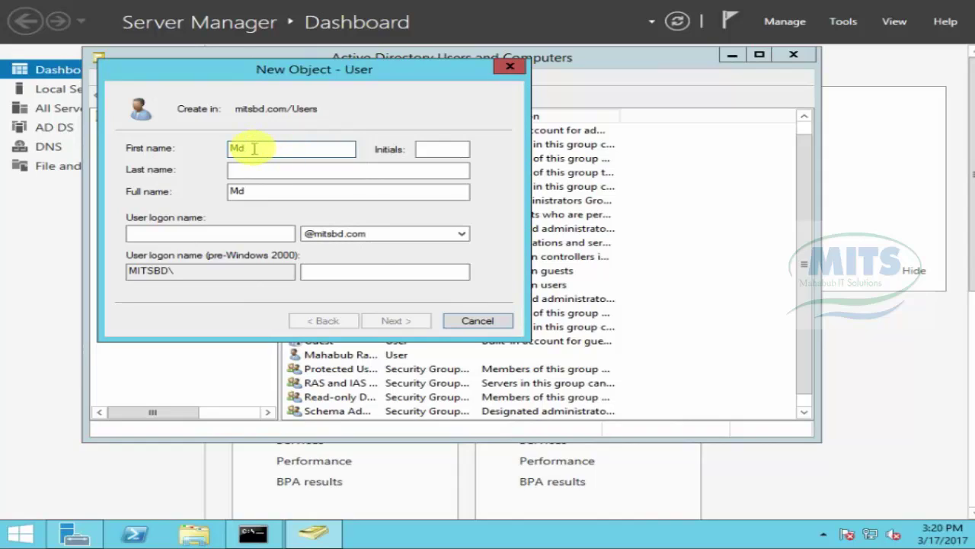
type(".")
left_click(275, 170)
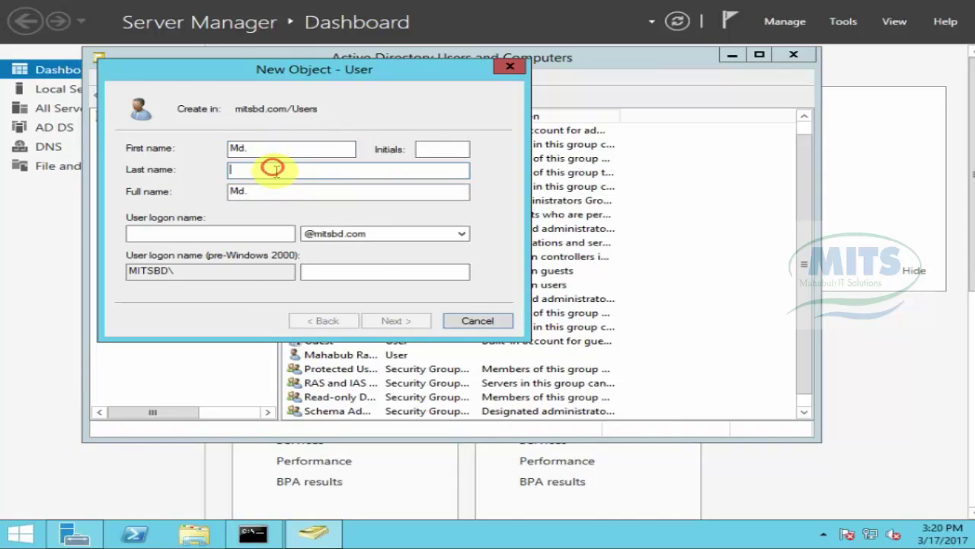
type("Shapon")
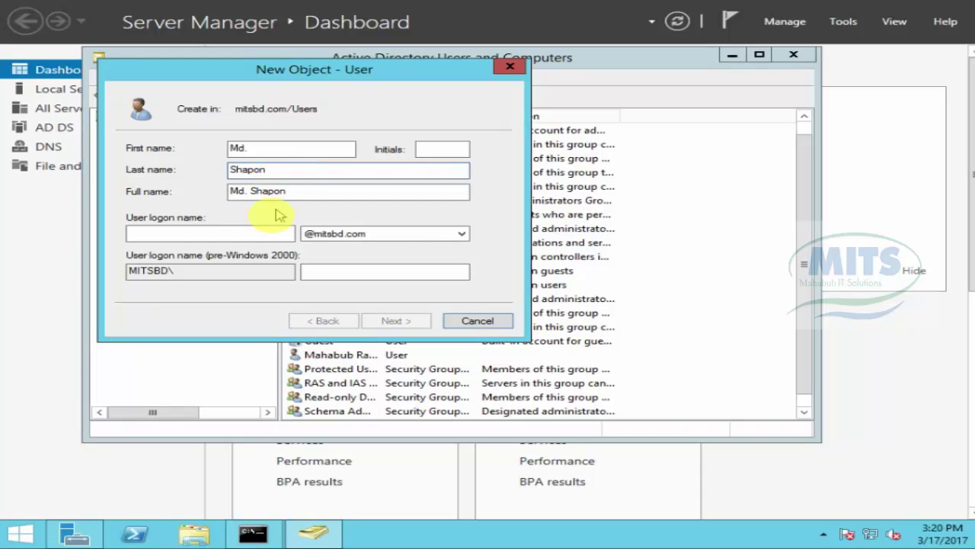
left_click(236, 234)
type("shapon")
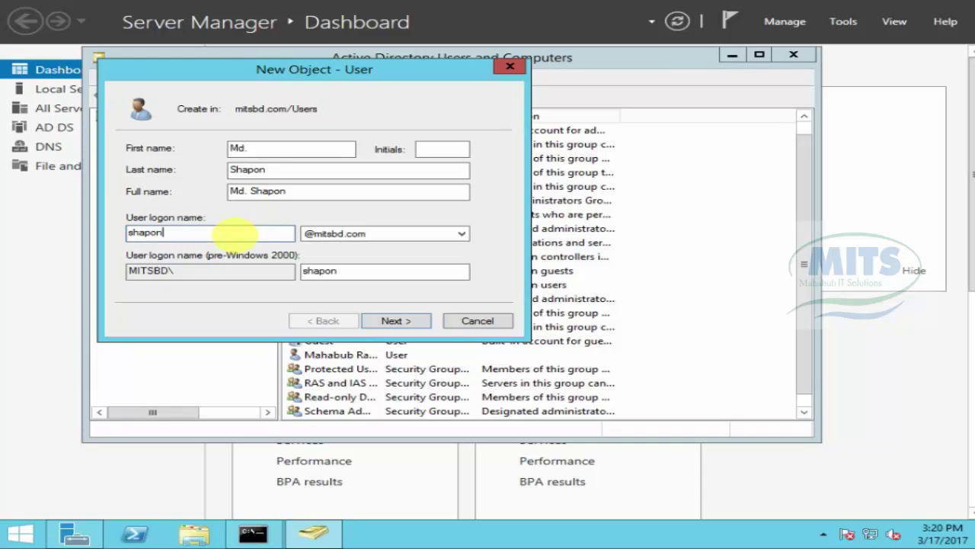
Step: Set and confirm the second user's initial password, then finish creating the account
left_click(389, 320)
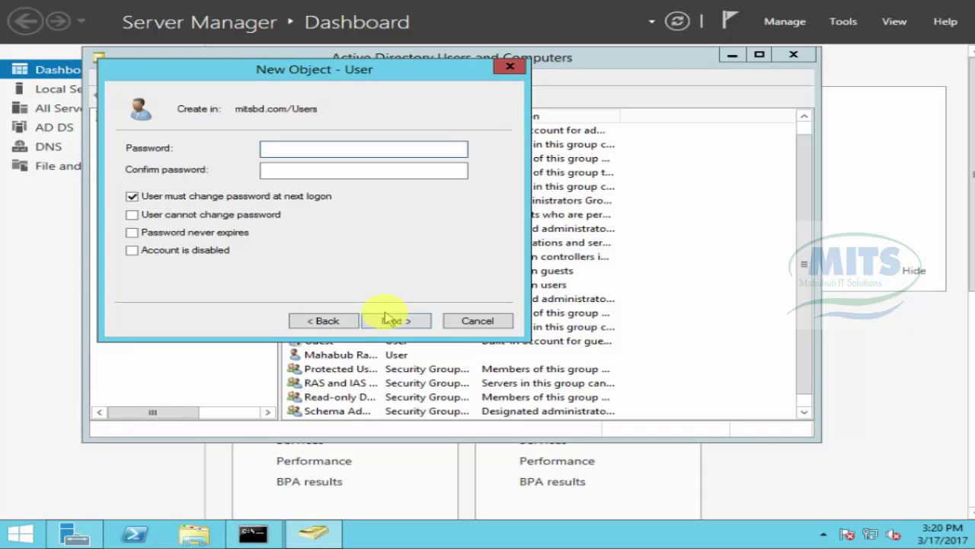
left_click(313, 150)
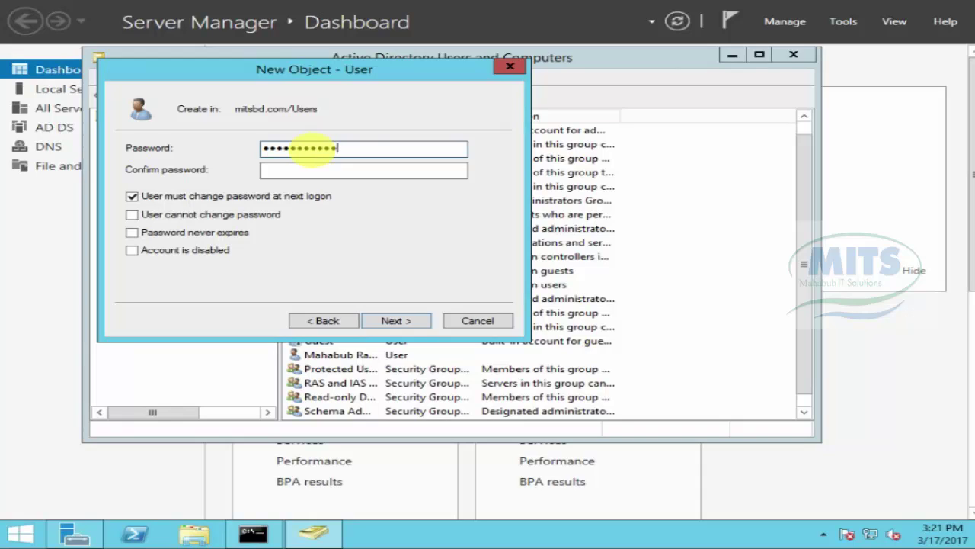
left_click(320, 168)
type("••")
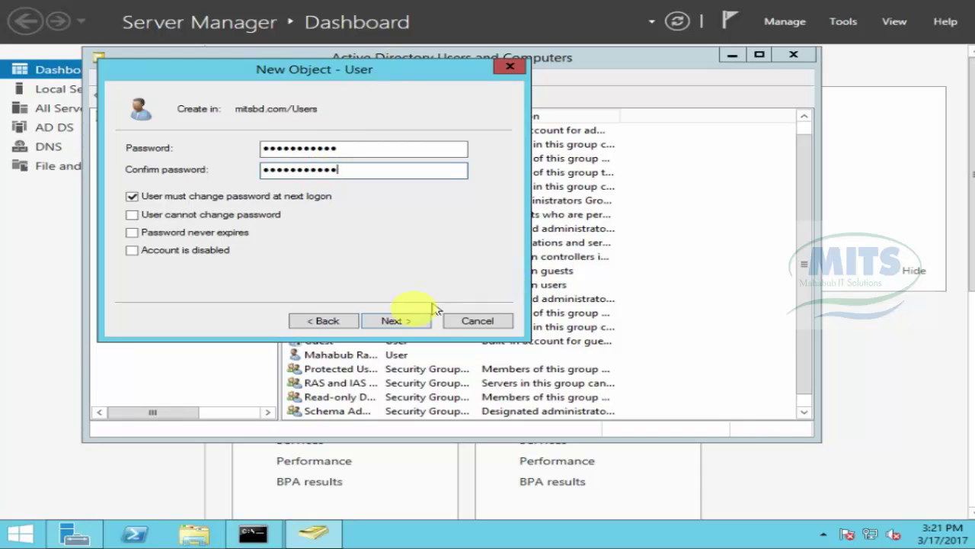
left_click(396, 319)
left_click(396, 319)
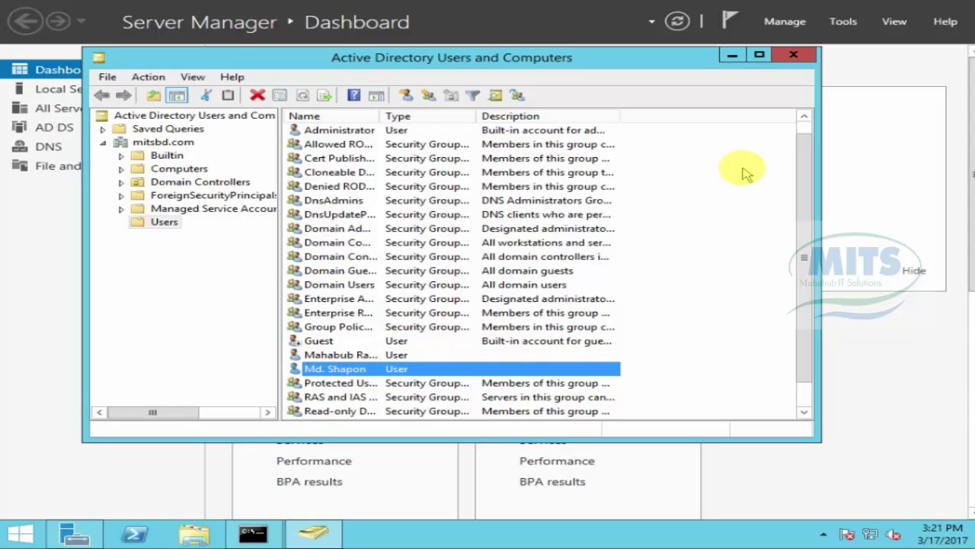
Step: Close Active Directory Users and Computers and log off the Windows 7 client from the Start menu
left_click(800, 51)
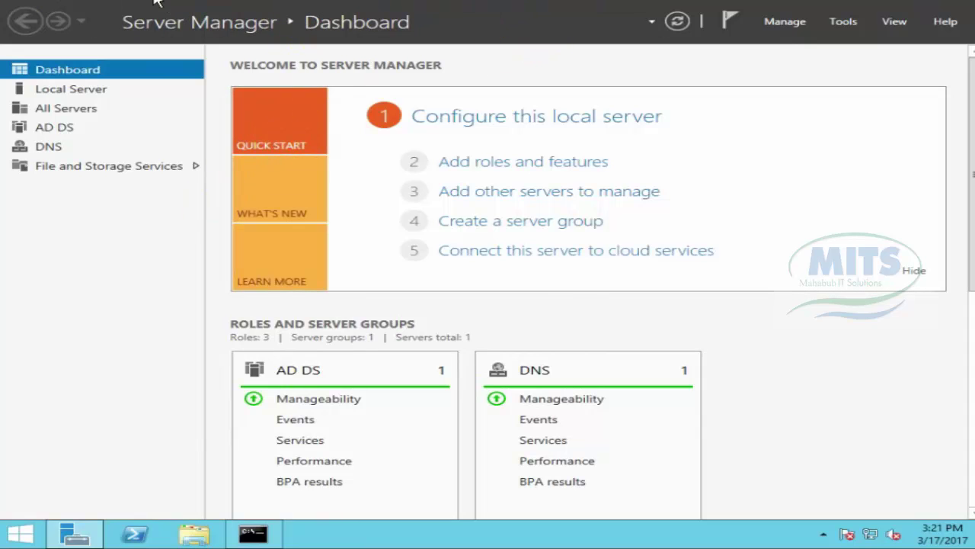
mouse_move(156, 2)
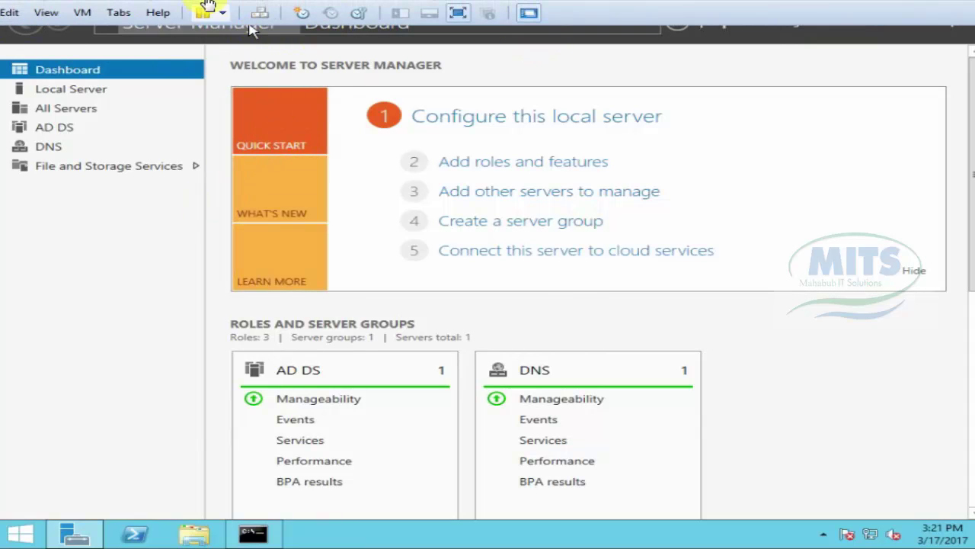
left_click(176, 3)
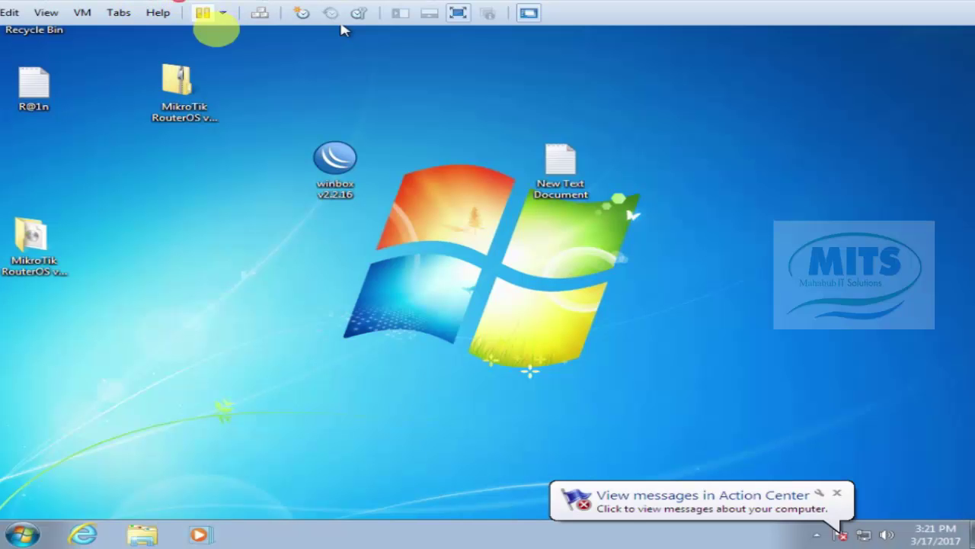
left_click(14, 535)
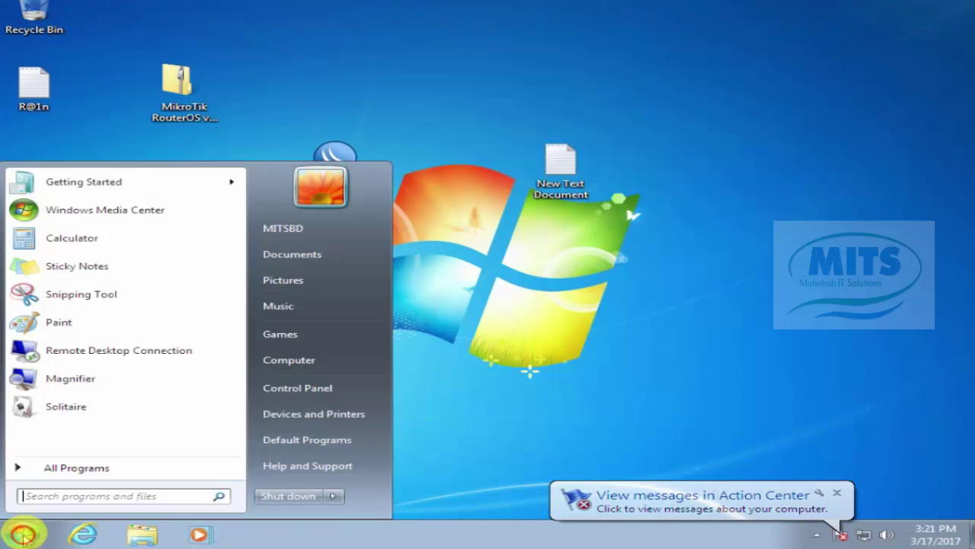
left_click(335, 496)
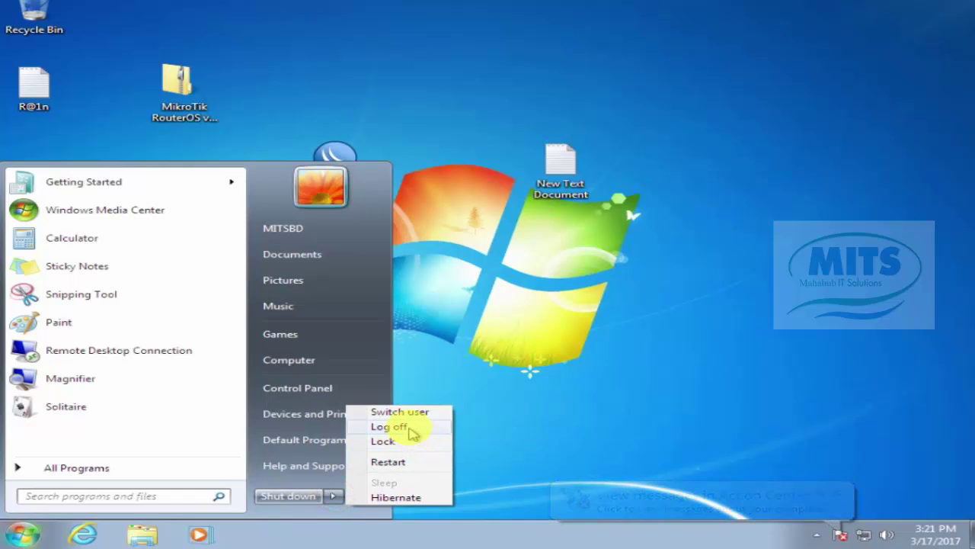
left_click(412, 430)
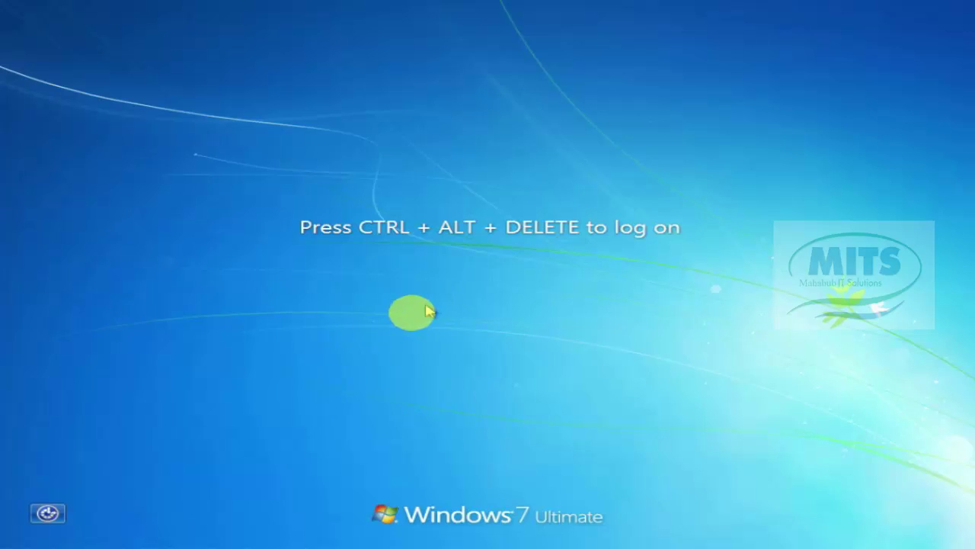
mouse_move(141, 2)
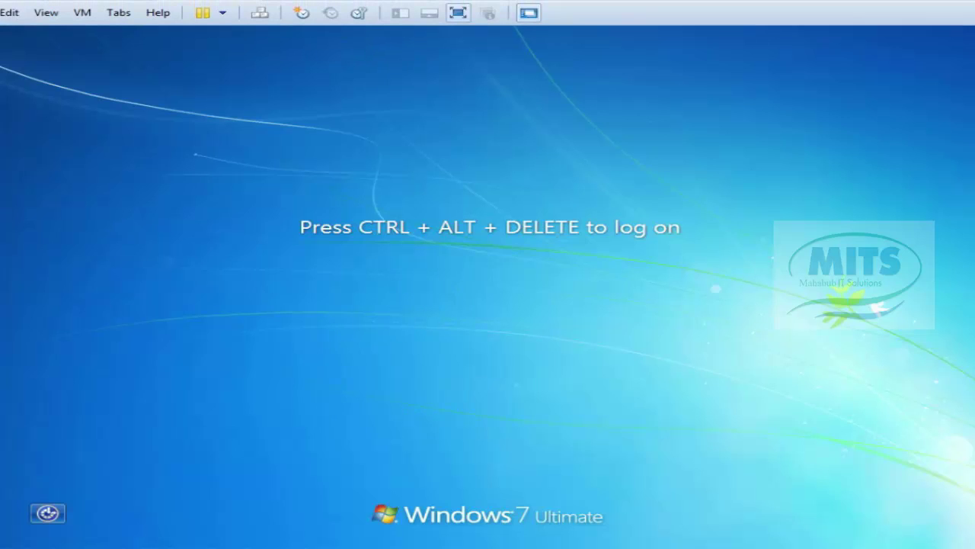
Step: Send Ctrl+Alt+Delete to the Windows 7 VM and choose Other User
left_click(82, 12)
left_click(142, 84)
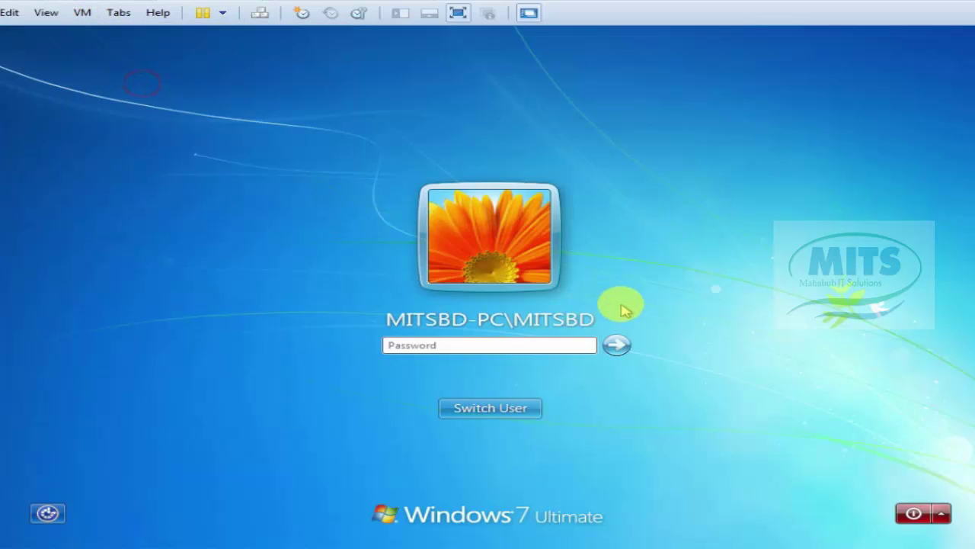
left_click(506, 410)
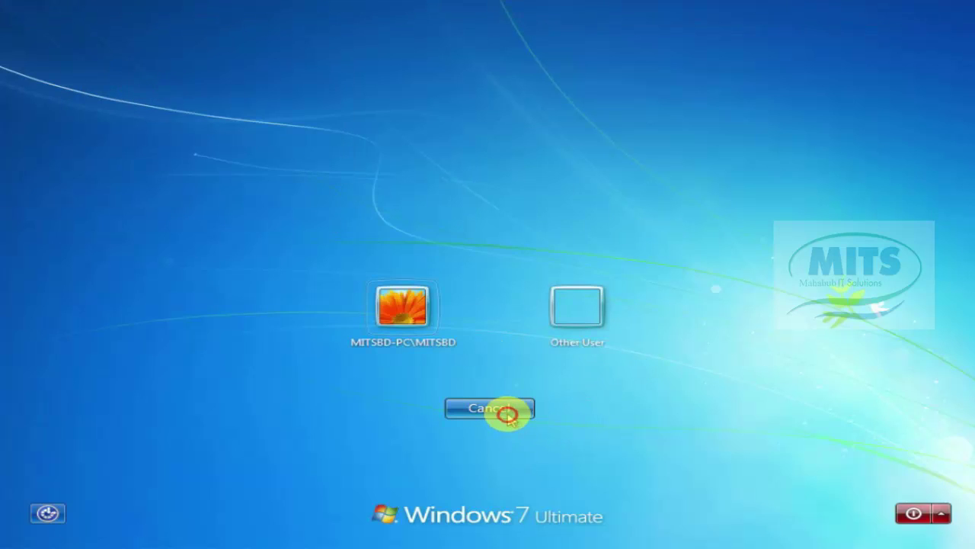
left_click(572, 297)
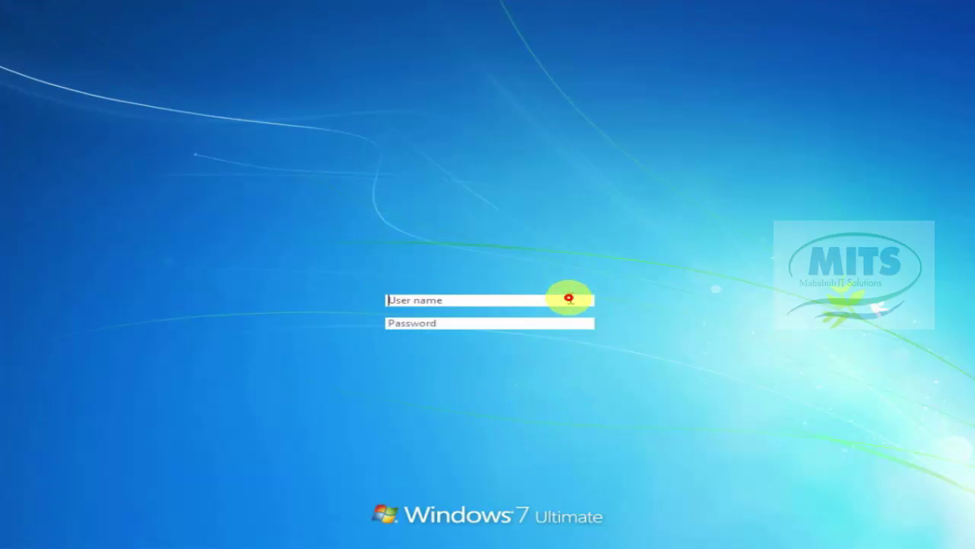
Step: Sign in with the new domain user's logon name and initial password
left_click(454, 300)
left_click(457, 301)
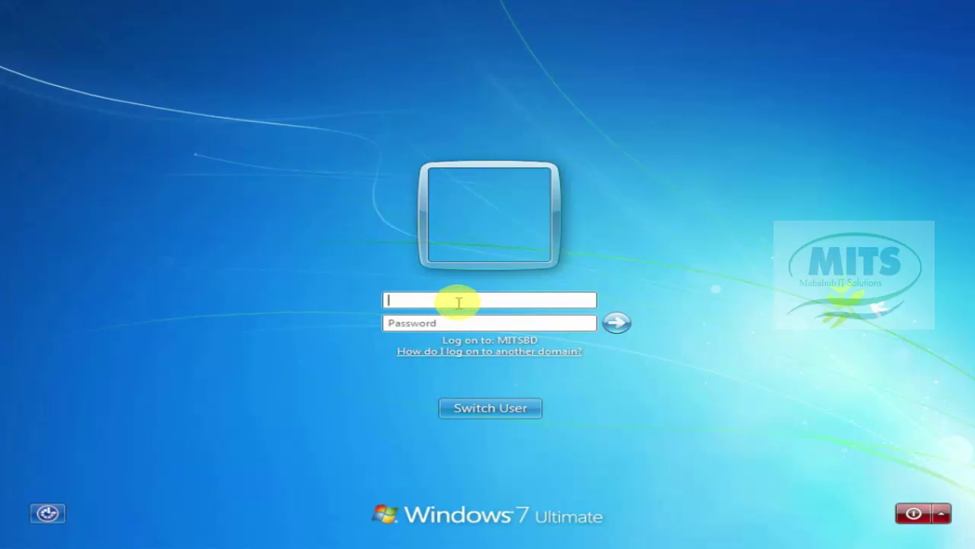
type("mahabub")
left_click(431, 319)
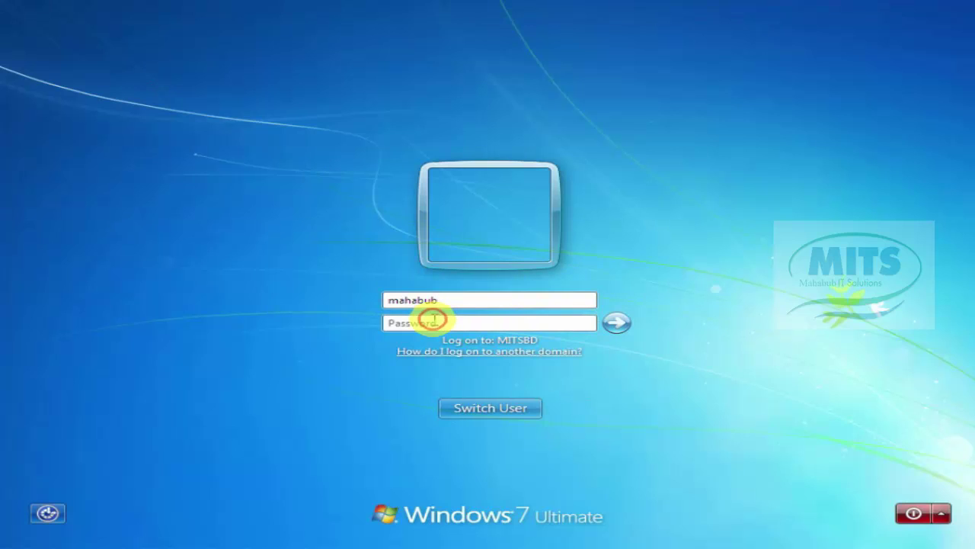
type("•")
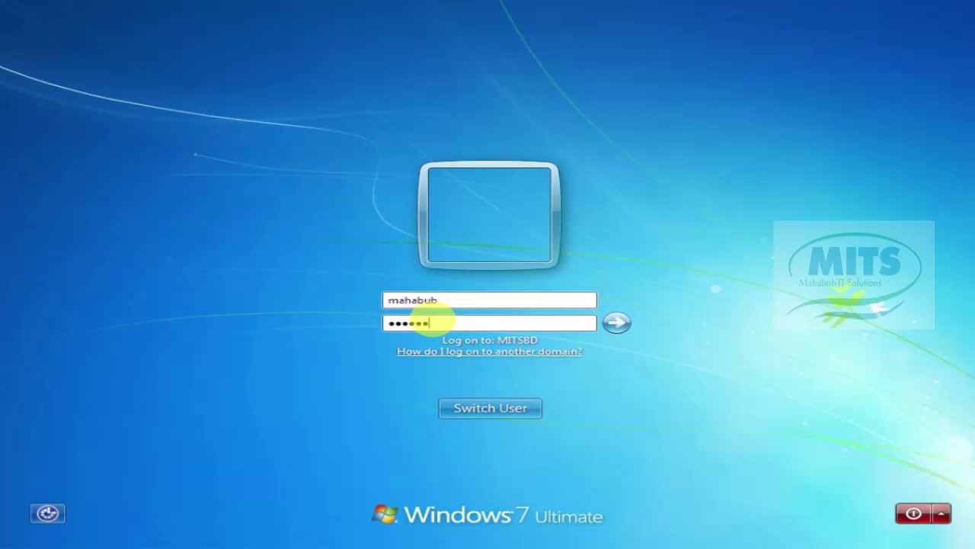
type("•••••••••••")
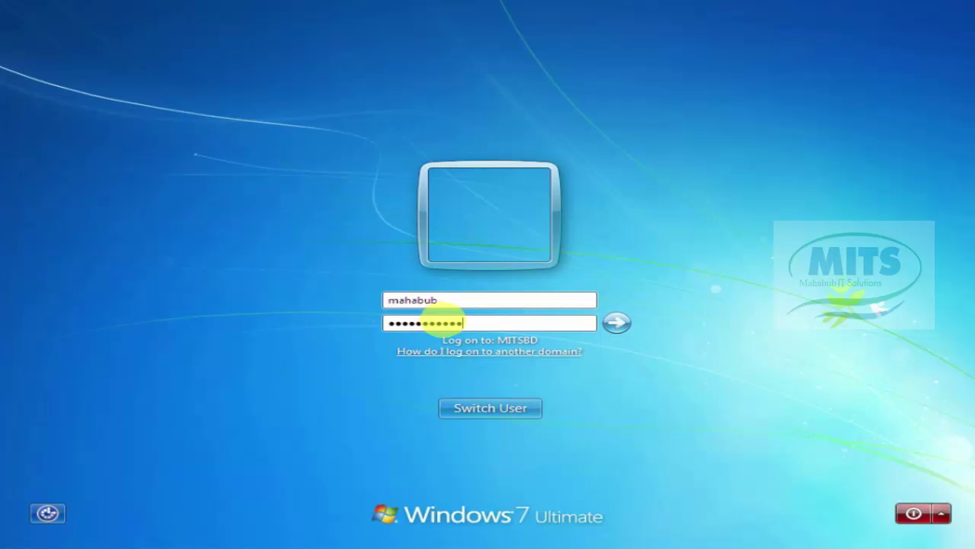
left_click(619, 323)
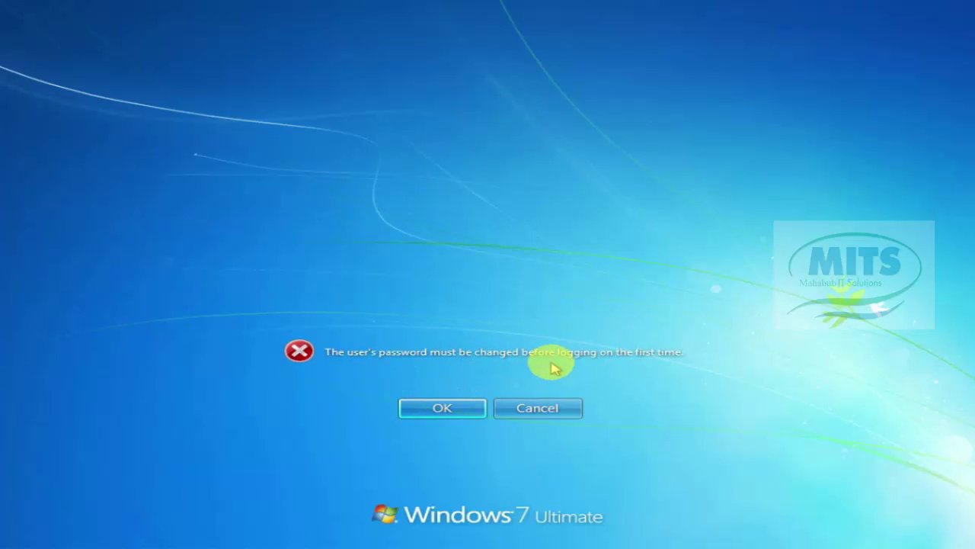
Step: Submit a short new password twice and dismiss the domain's complexity rejection
left_click(442, 407)
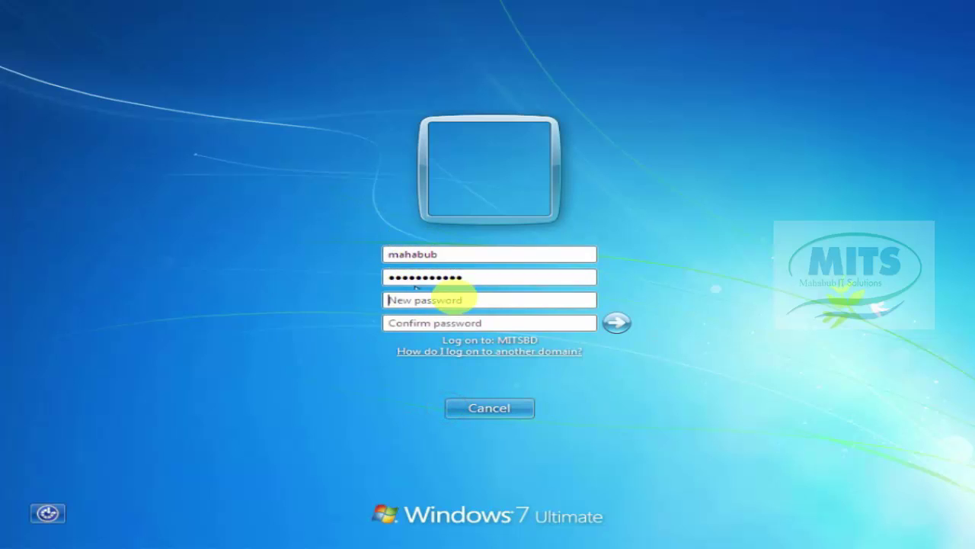
left_click(410, 302)
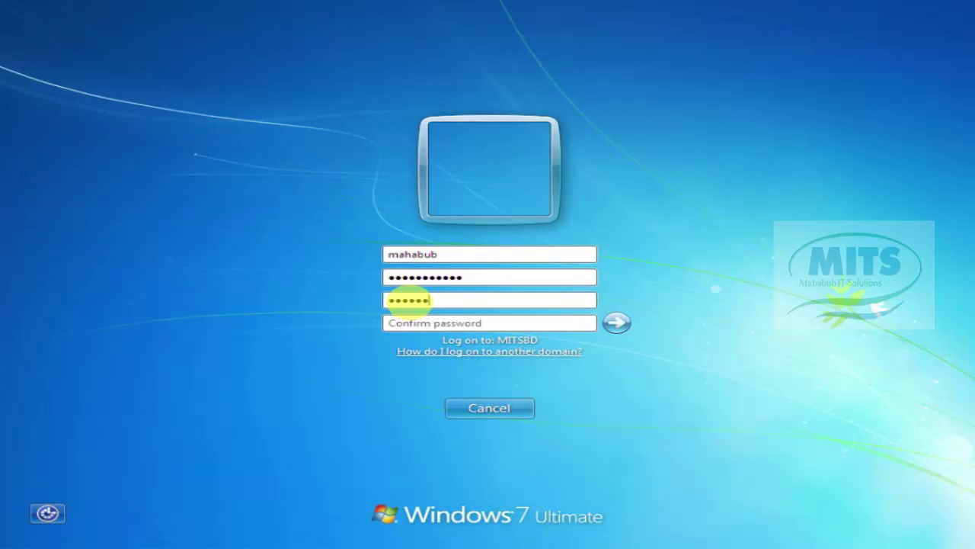
key("BackSpace")
key("BackSpace")
key("BackSpace")
key("BackSpace")
key("BackSpace")
type("**")
left_click(464, 321)
type("**")
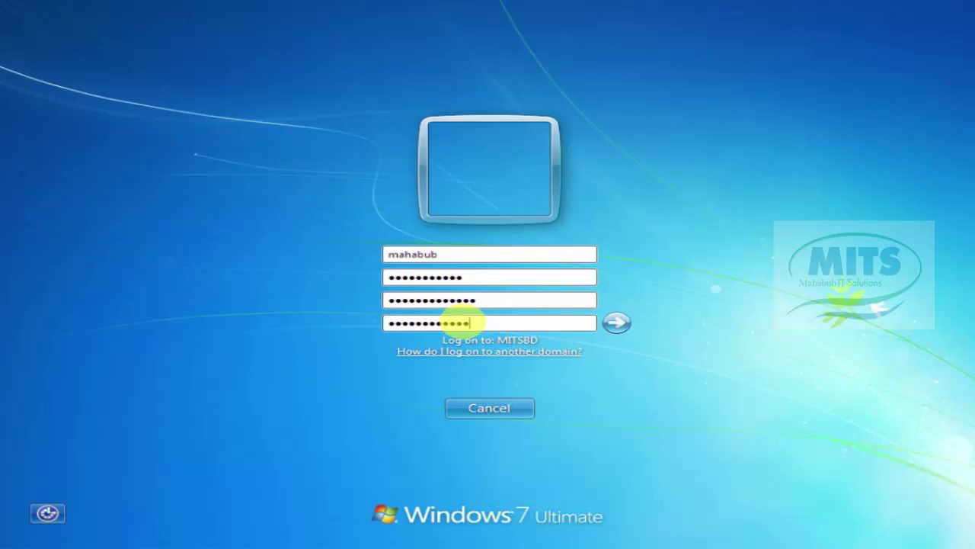
left_click(618, 322)
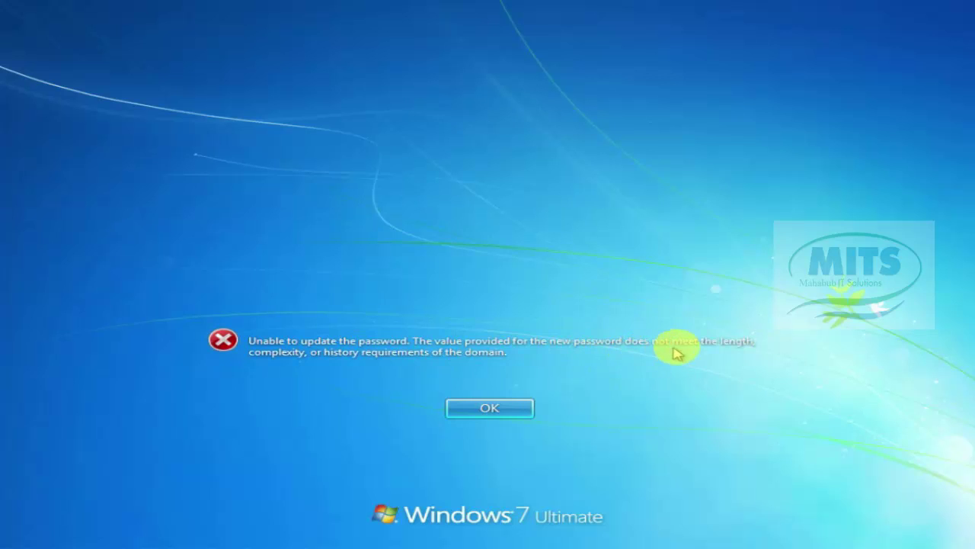
left_click(486, 408)
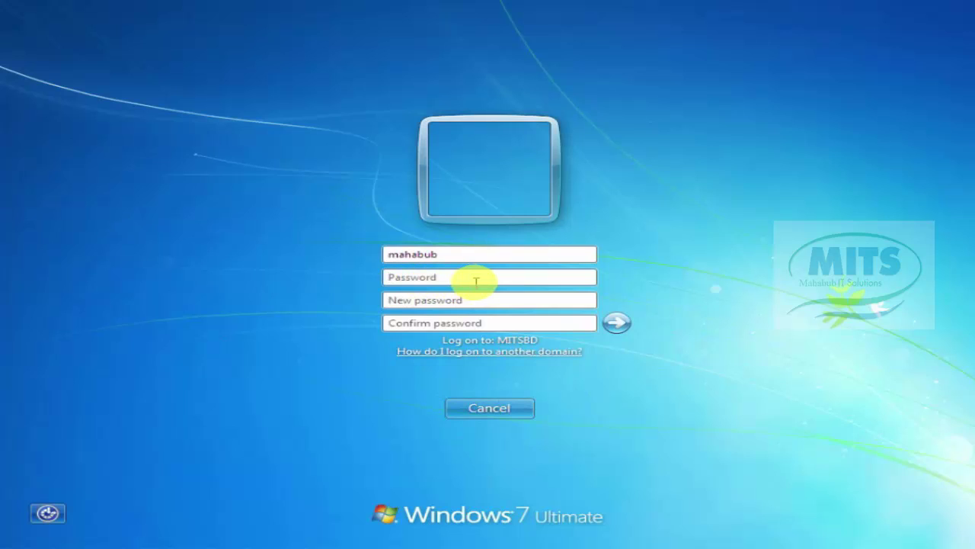
left_click(438, 284)
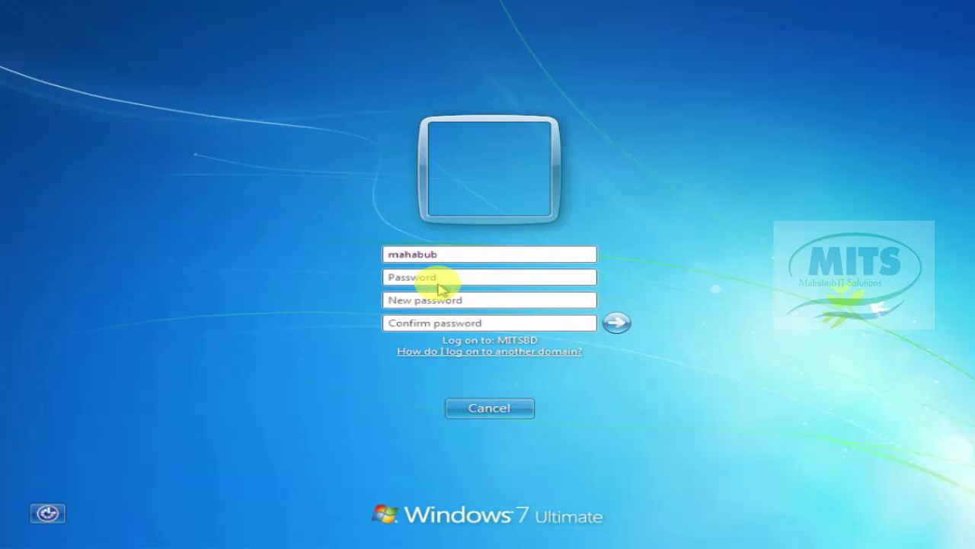
type("•")
left_click(412, 302)
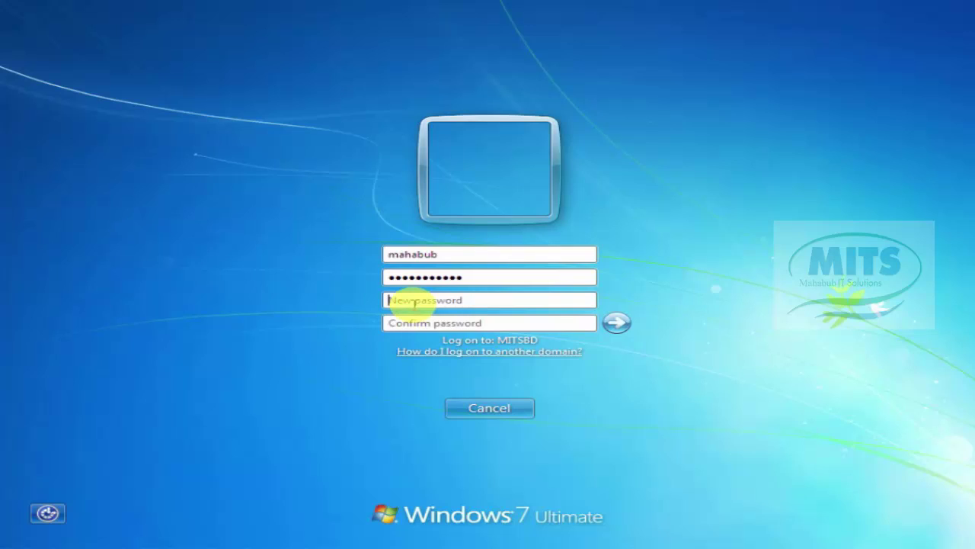
type("••")
key("BackSpace")
key("BackSpace")
type("••")
left_click(412, 324)
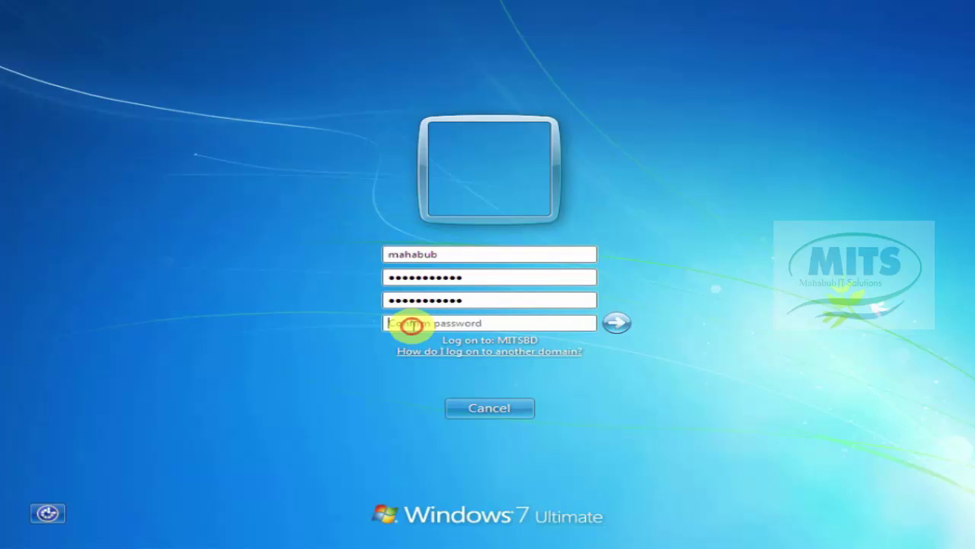
type("m••••")
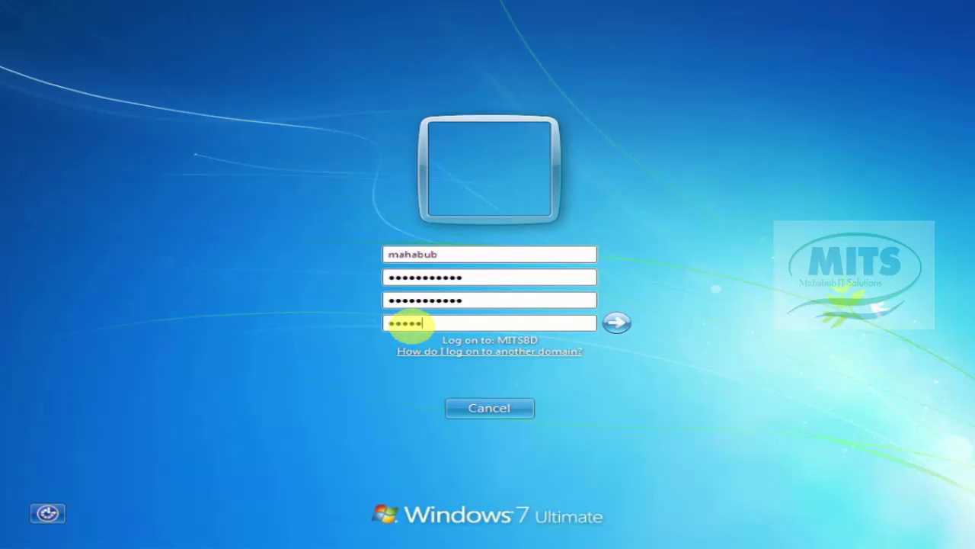
type("•••••••")
left_click(616, 322)
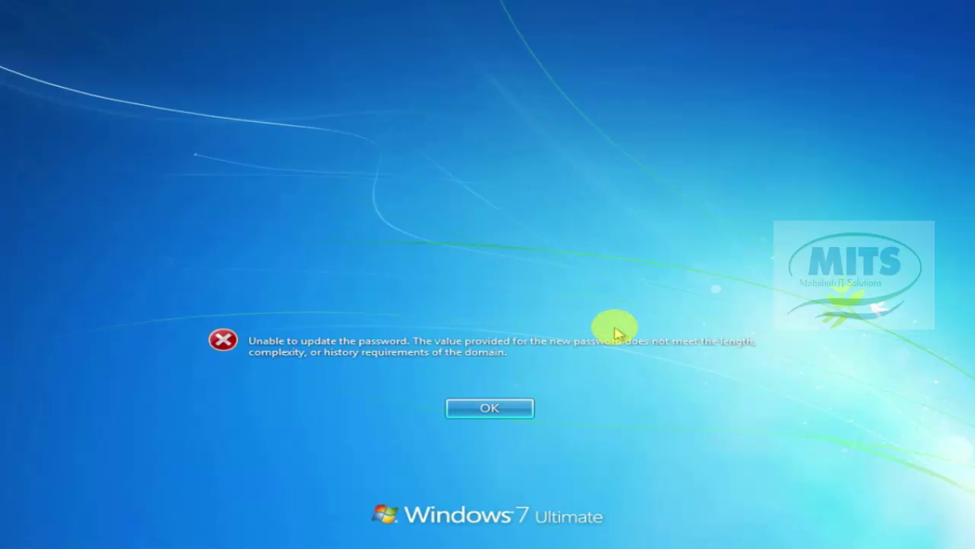
left_click(512, 409)
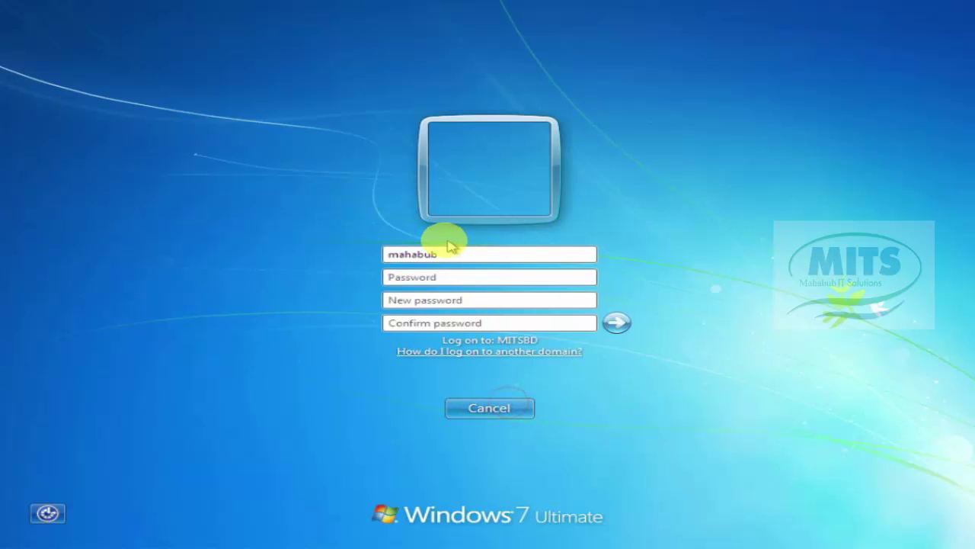
Step: Enter the current password and a complex new password twice, then acknowledge the change confirmation
left_click(416, 273)
type("1234")
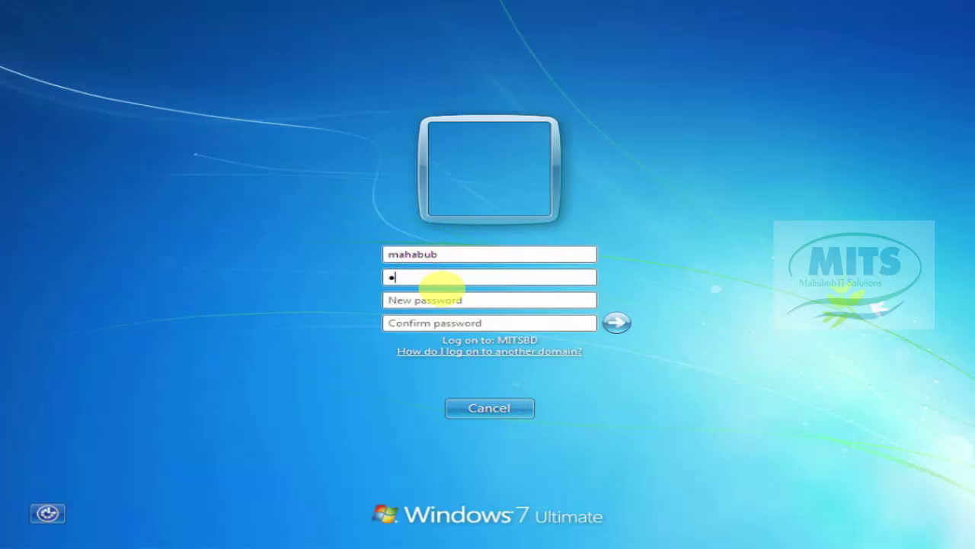
type("567890")
left_click(424, 301)
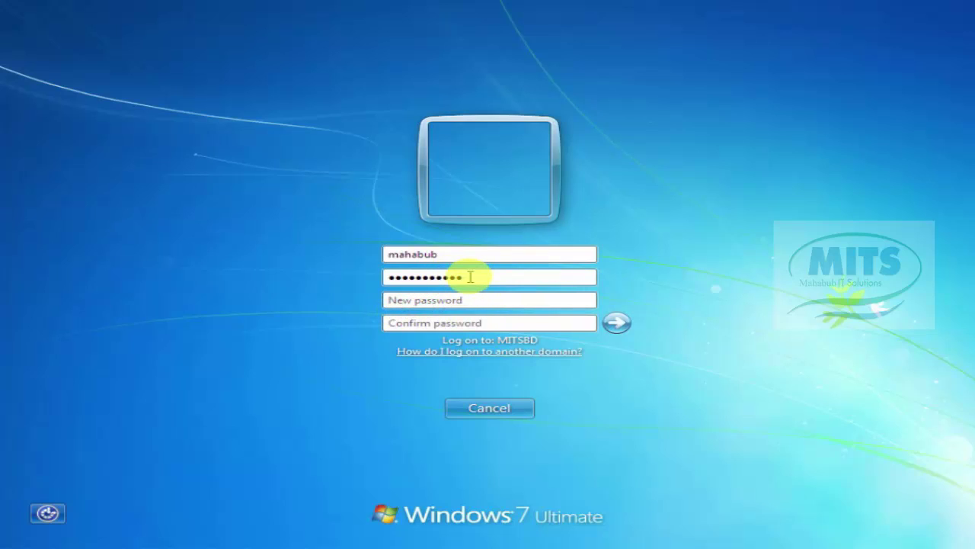
left_click_drag(468, 275, 368, 280)
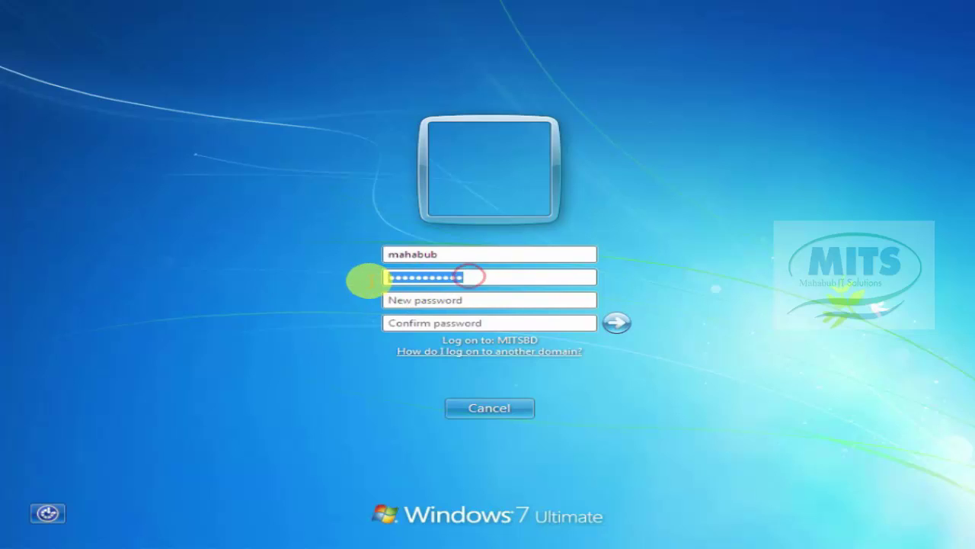
left_click(436, 300)
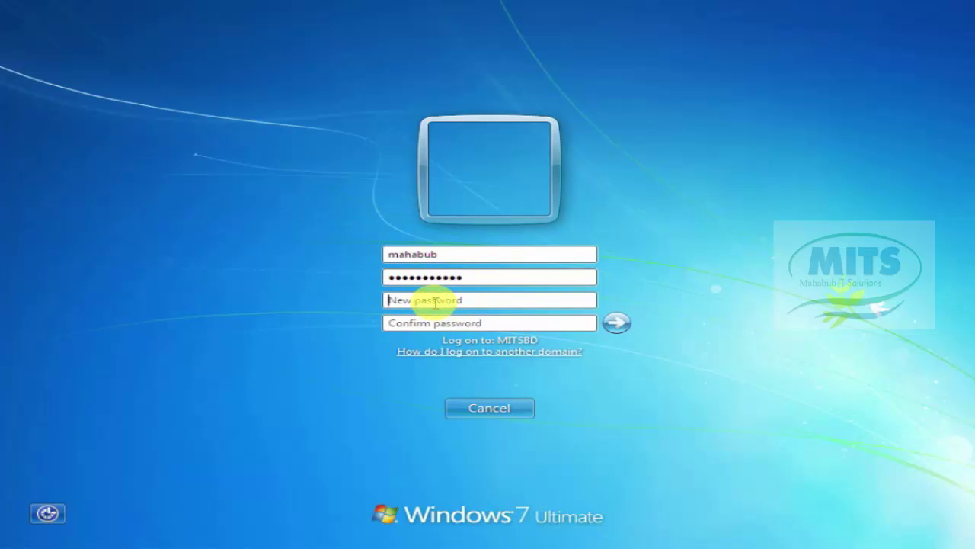
type("•••••••")
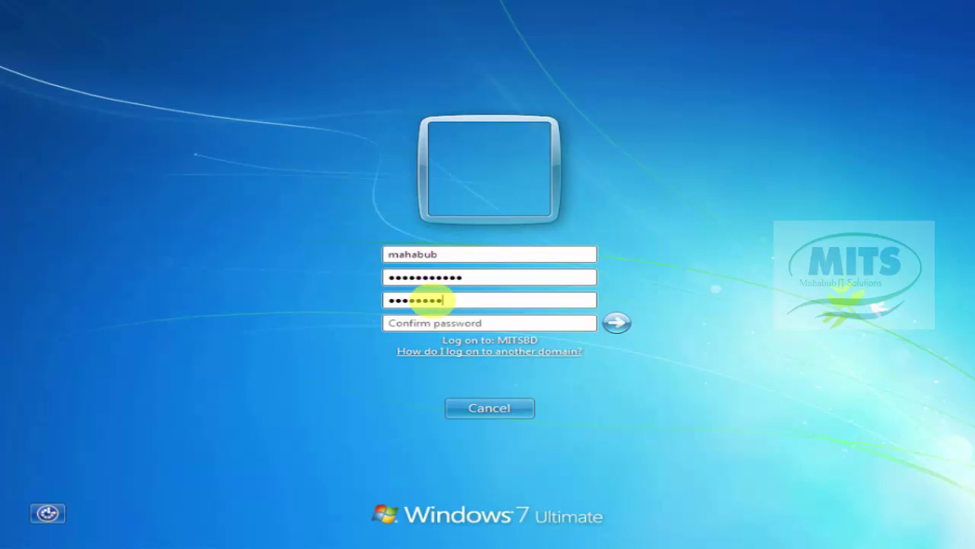
type("••")
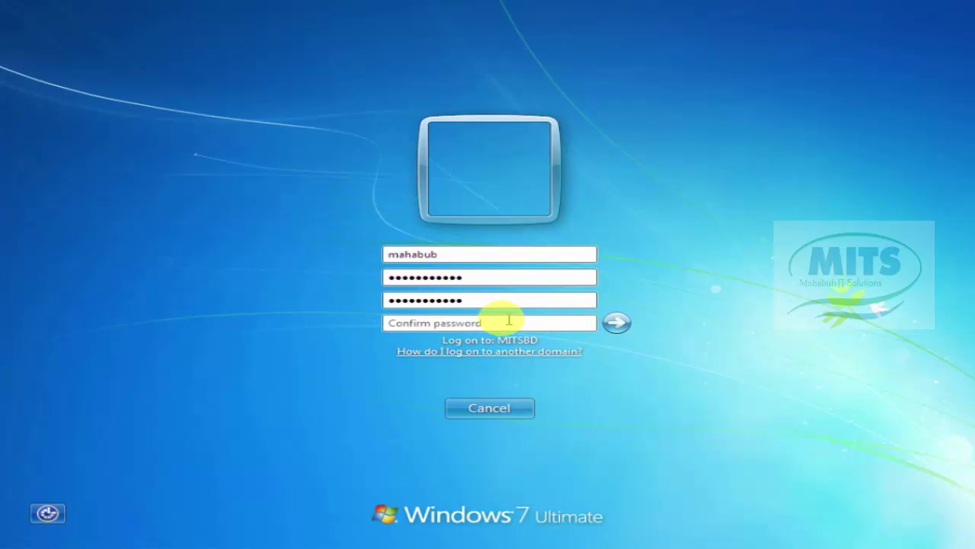
left_click(495, 322)
type("•")
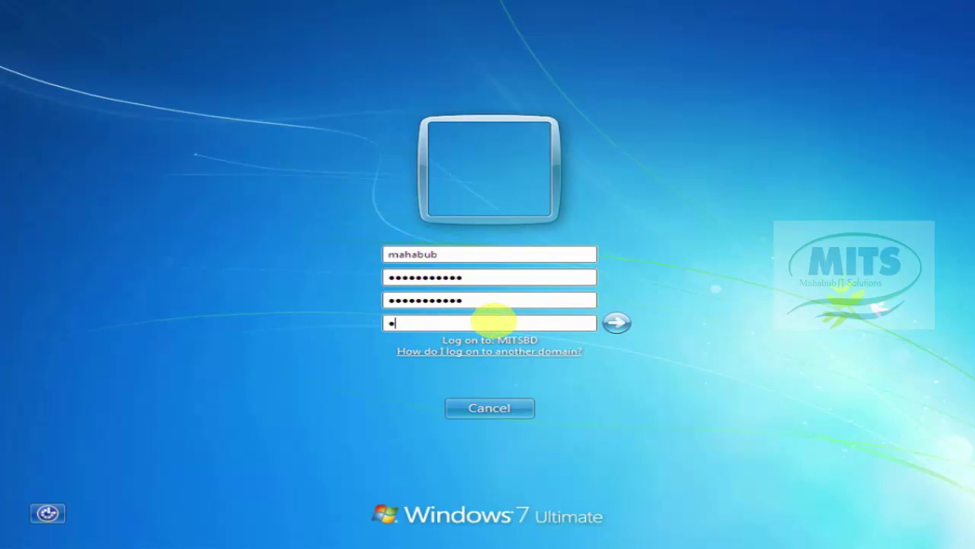
type("••••••••••")
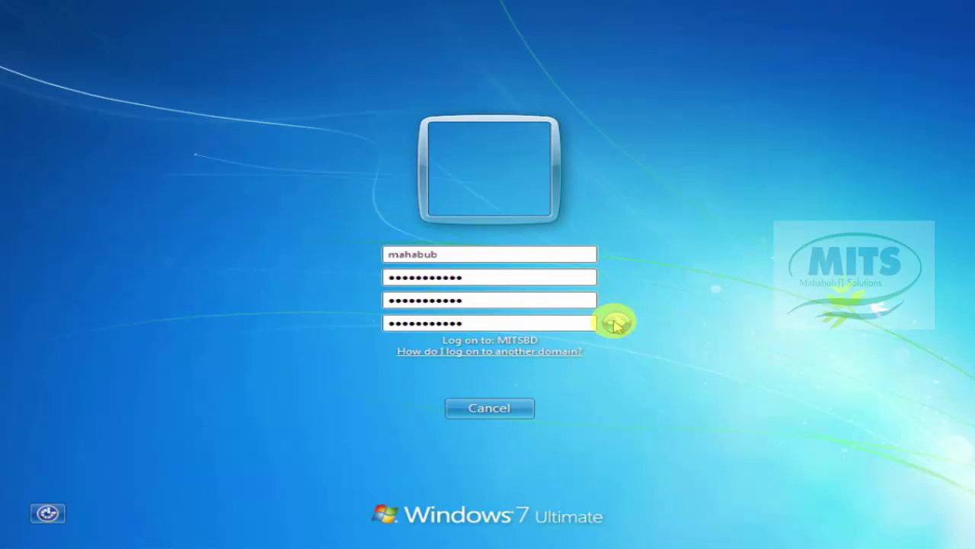
left_click(615, 324)
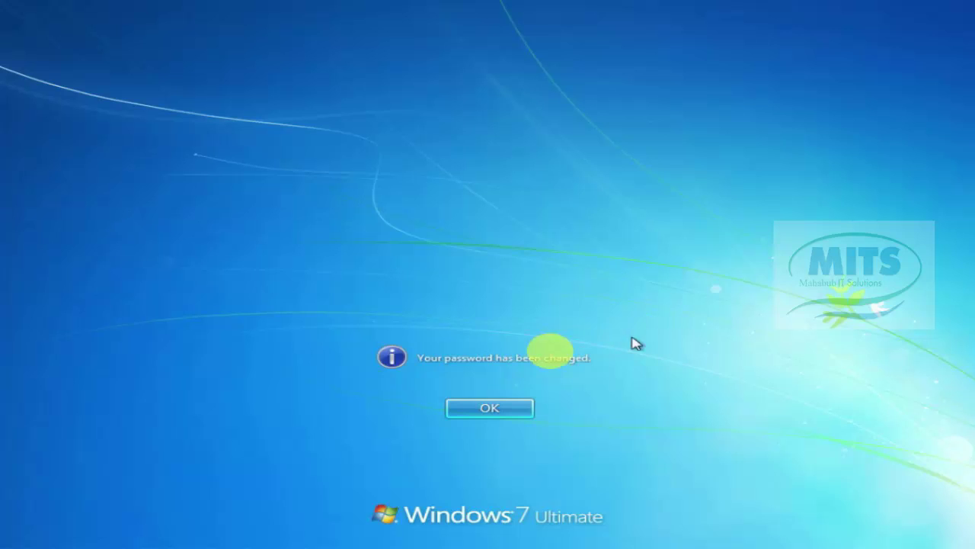
left_click(459, 406)
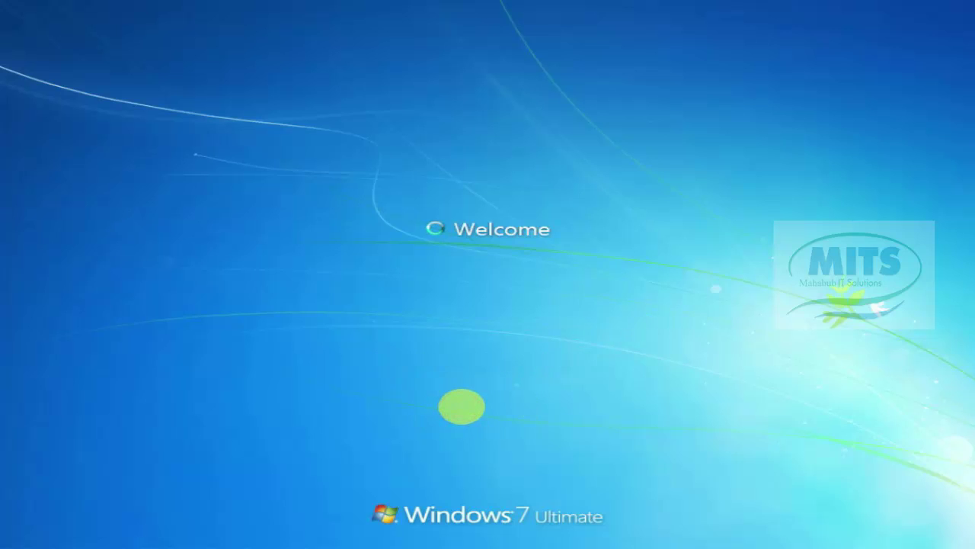
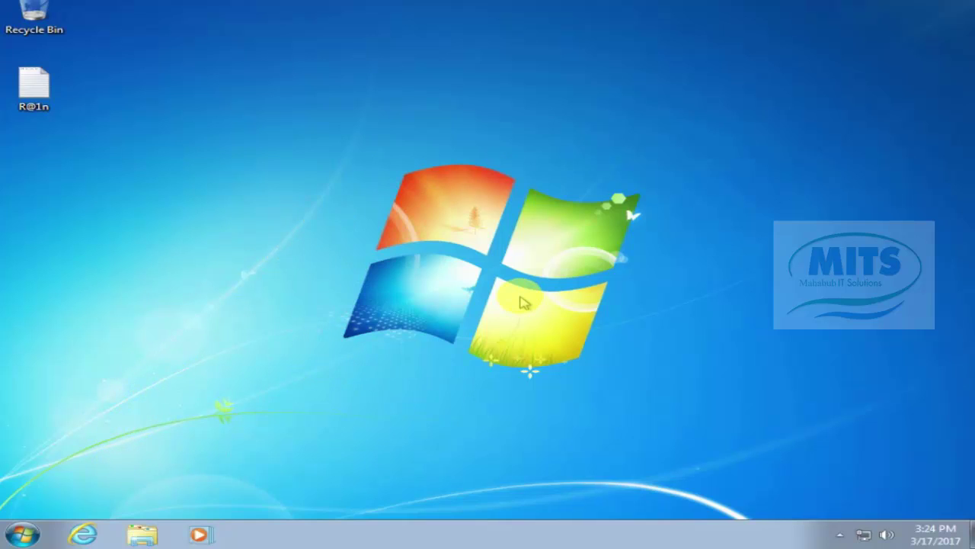
Step: Create two new desktop folders, keeping the default names New folder and New folder (2)
right_click(533, 175)
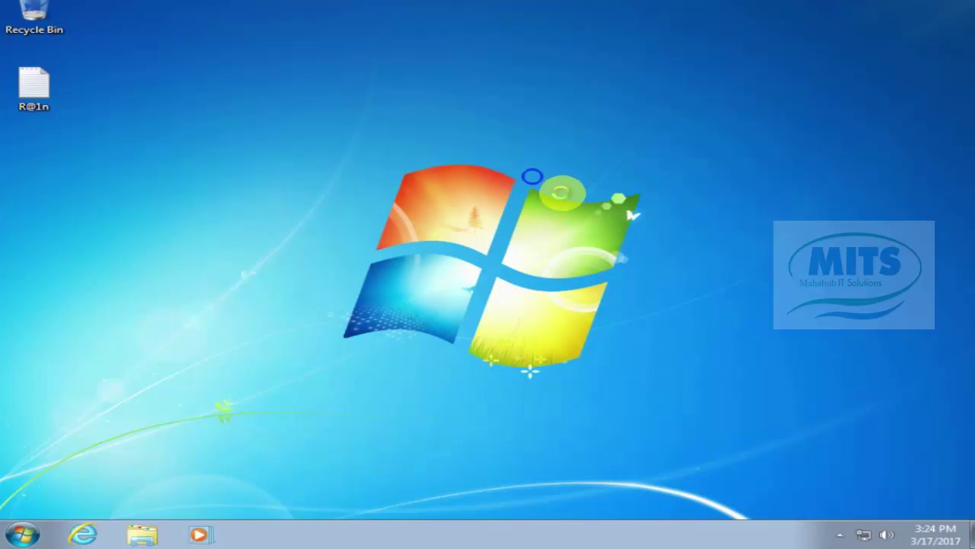
left_click(591, 280)
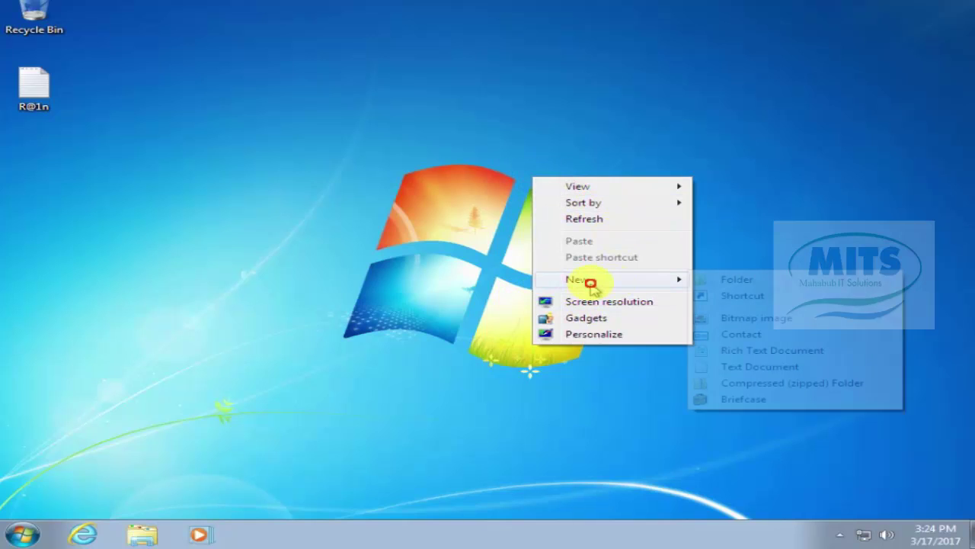
left_click(709, 280)
right_click(705, 168)
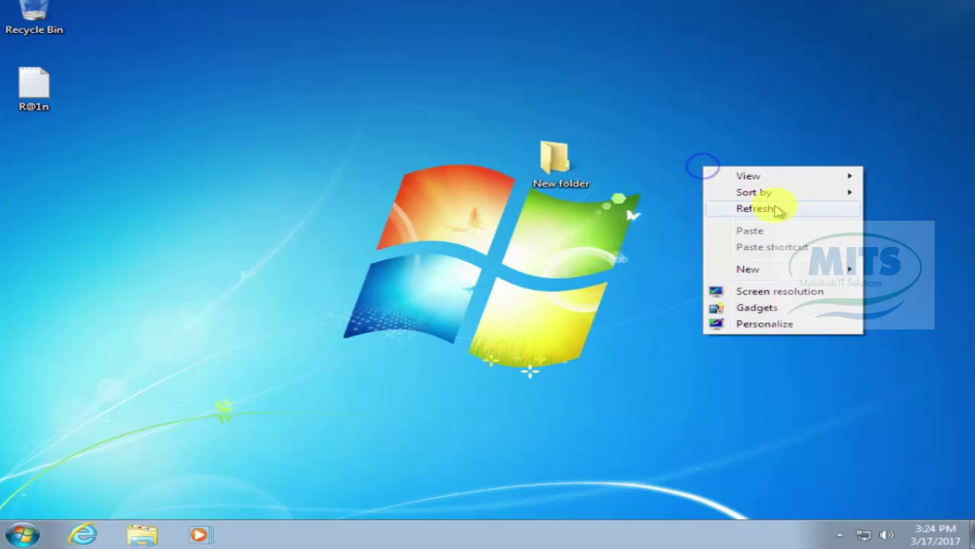
left_click(757, 270)
left_click(601, 269)
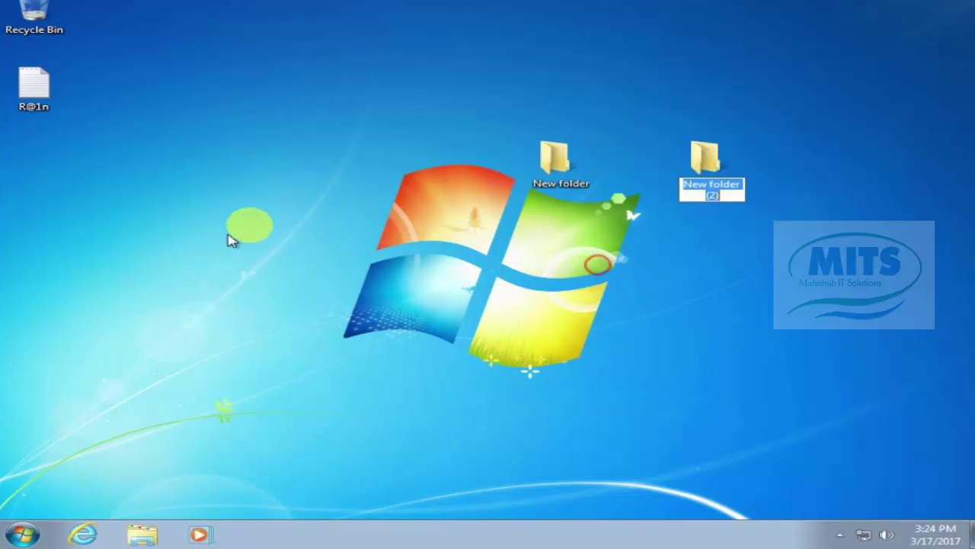
left_click(279, 213)
Step: Log off the current Windows user from the Start menu's shutdown options
left_click(24, 532)
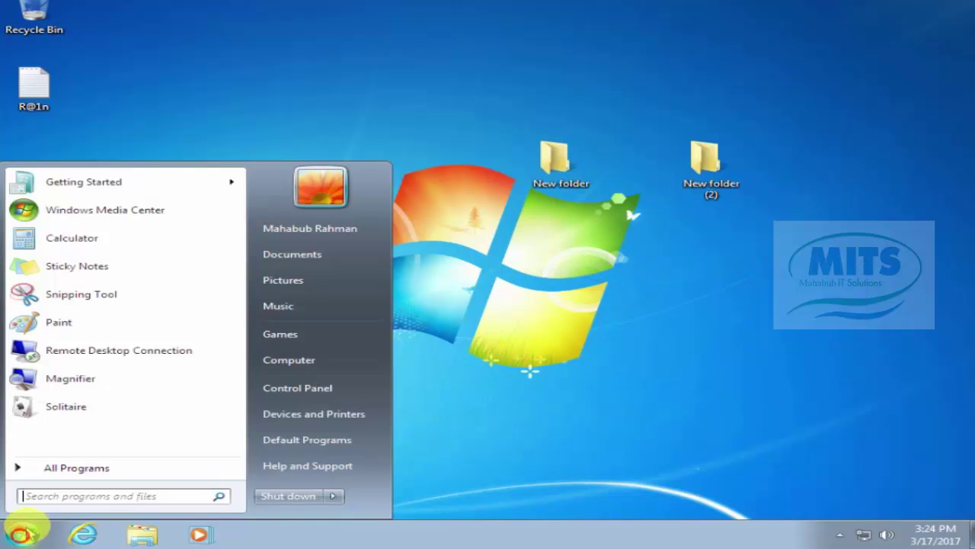
left_click(333, 497)
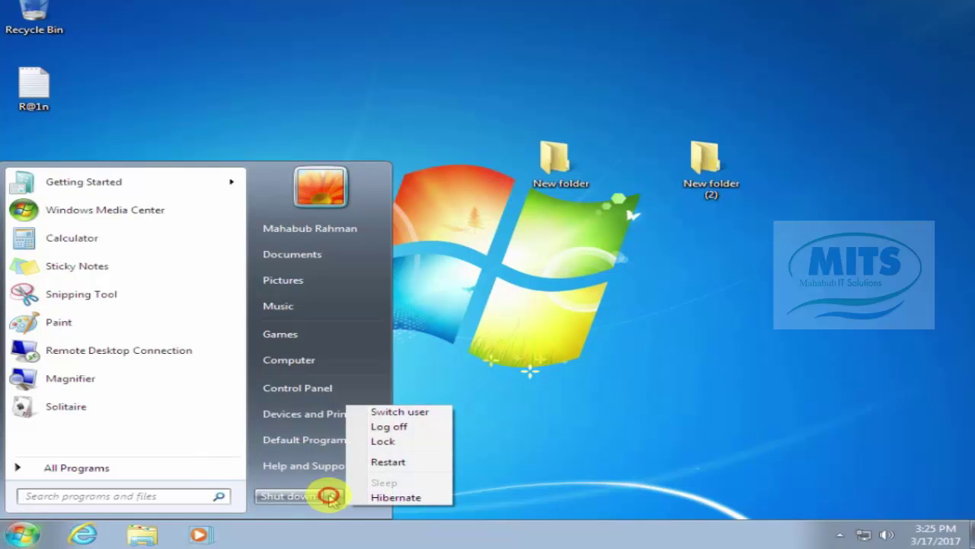
left_click(401, 427)
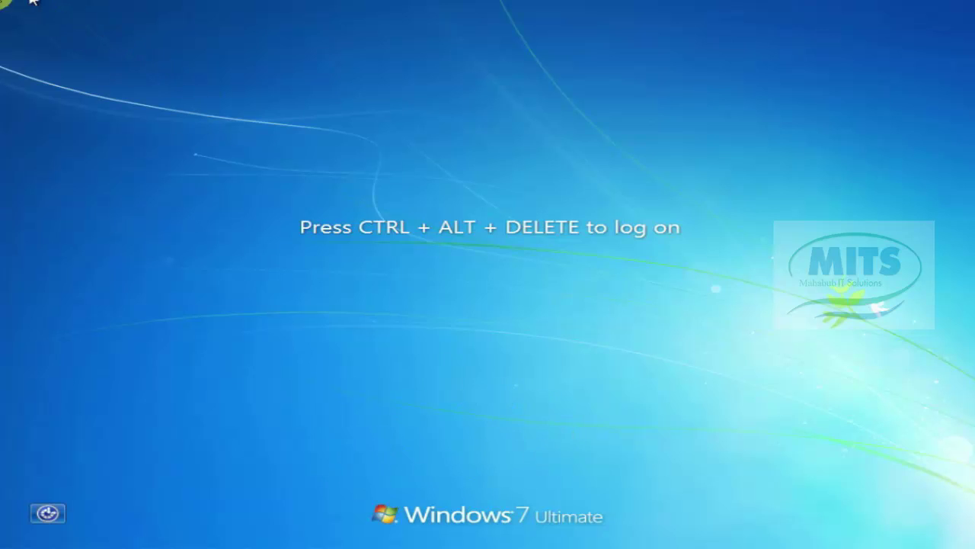
Step: Send Ctrl+Alt+Del from the VM menu and switch to logging on as Other User
mouse_move(32, 3)
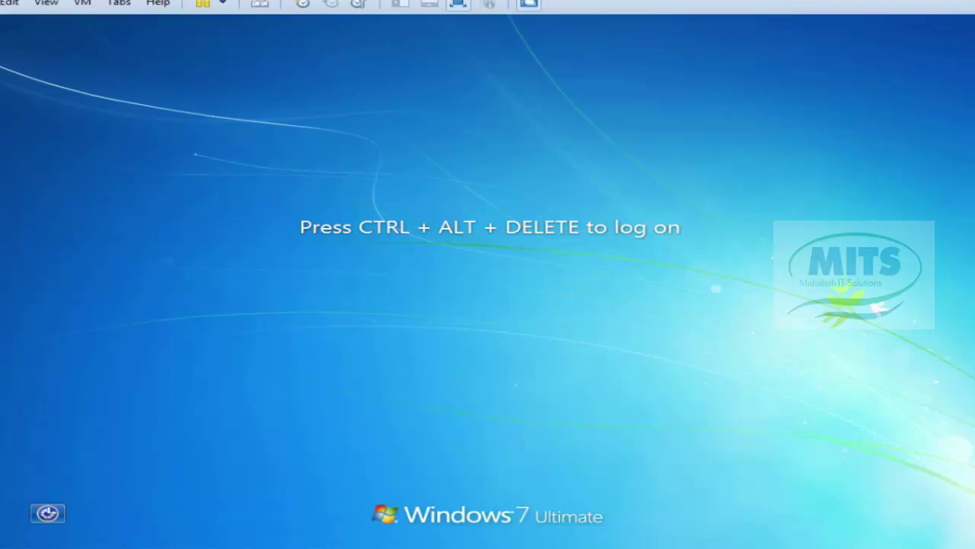
left_click(84, 12)
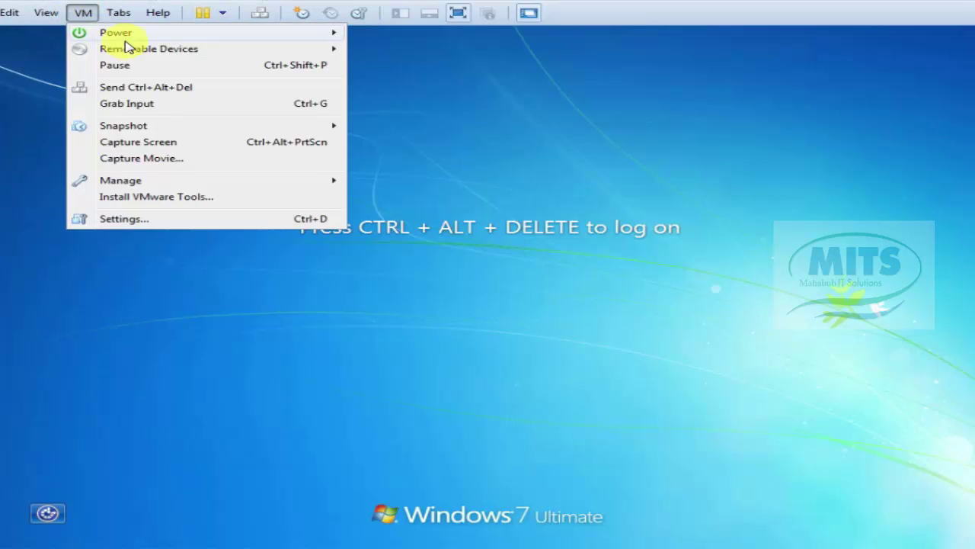
left_click(157, 90)
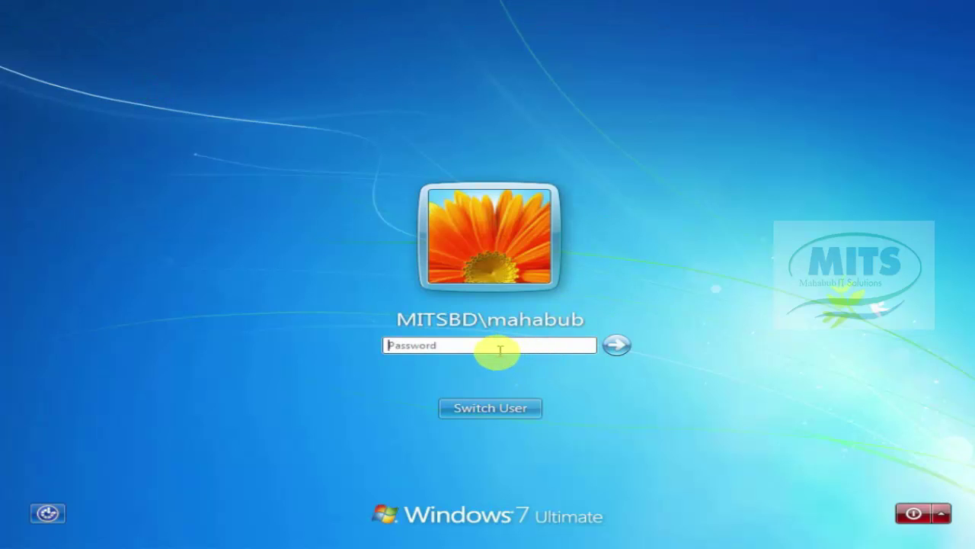
left_click(497, 408)
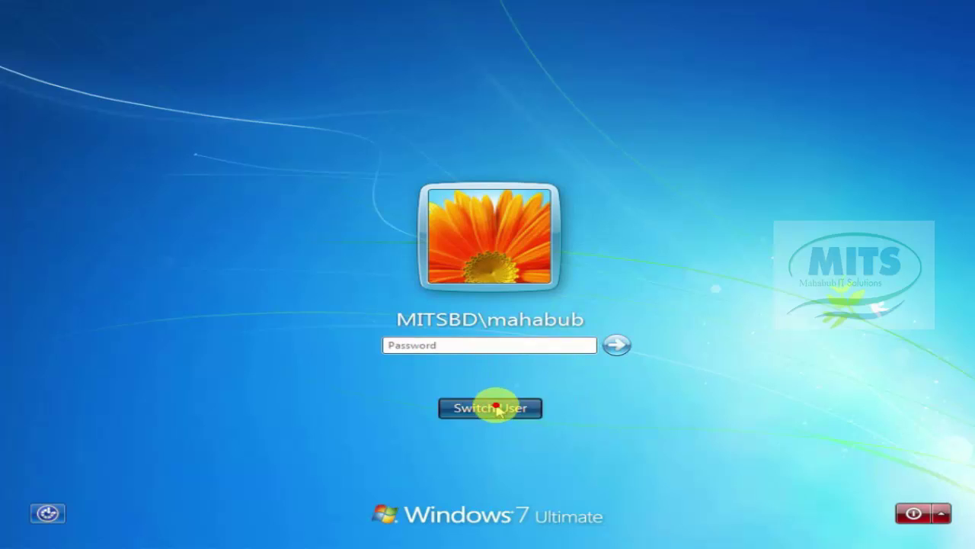
left_click(567, 308)
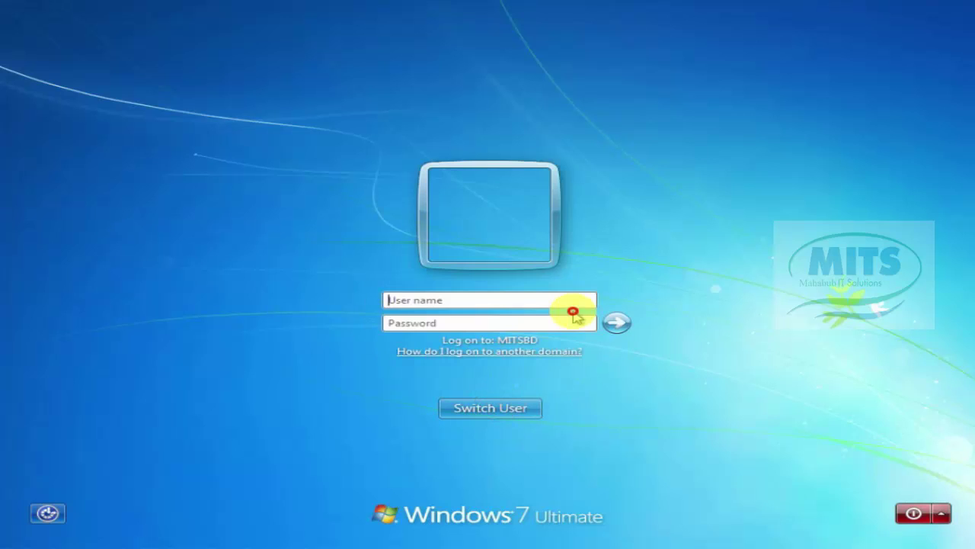
Step: Sign in with the domain user's logon name and initial password, acknowledging the required password change
left_click(476, 301)
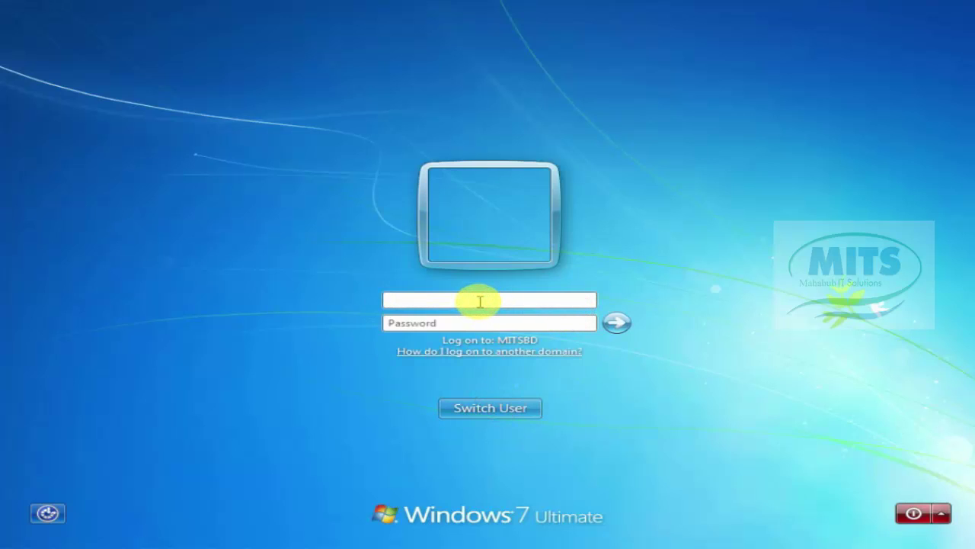
type("shapon")
left_click(419, 323)
type("a")
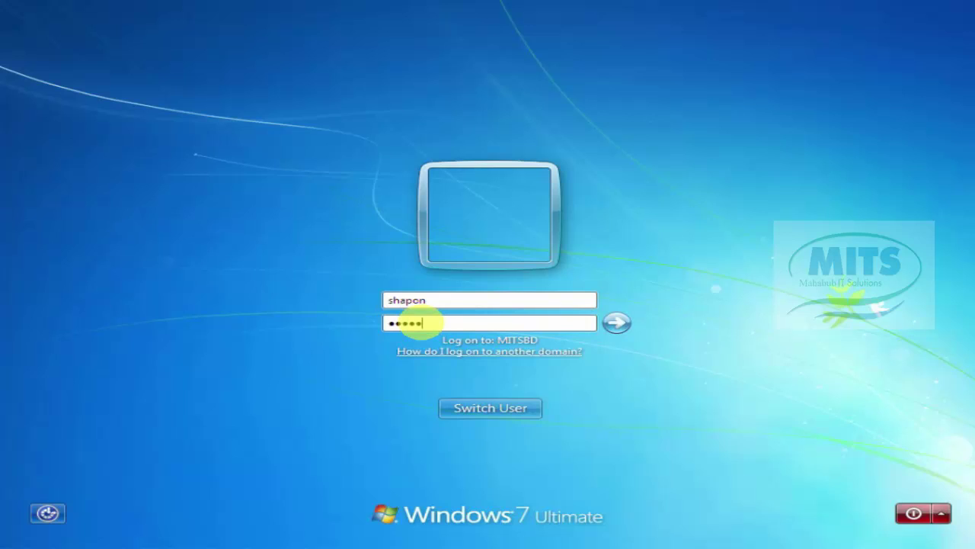
type("aaaaaaaaaa")
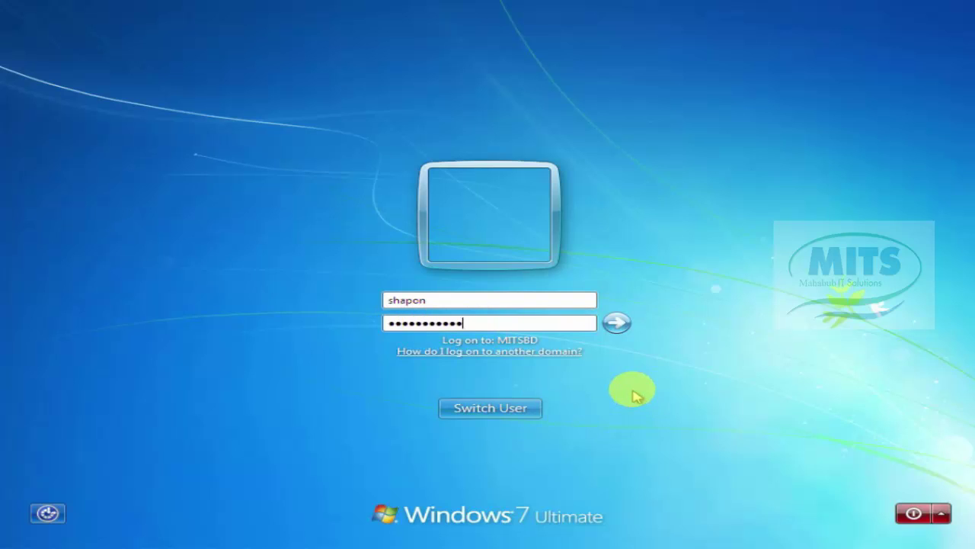
left_click(616, 323)
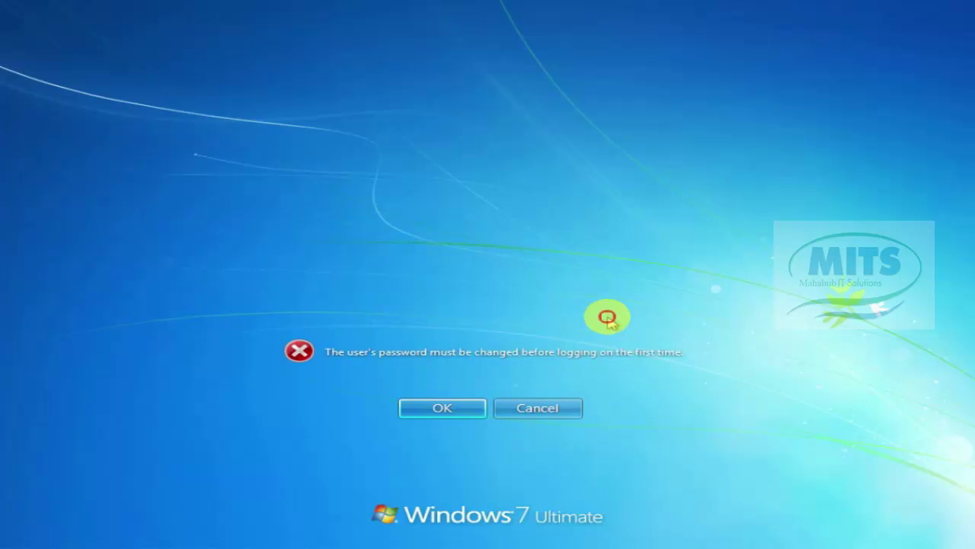
left_click(452, 408)
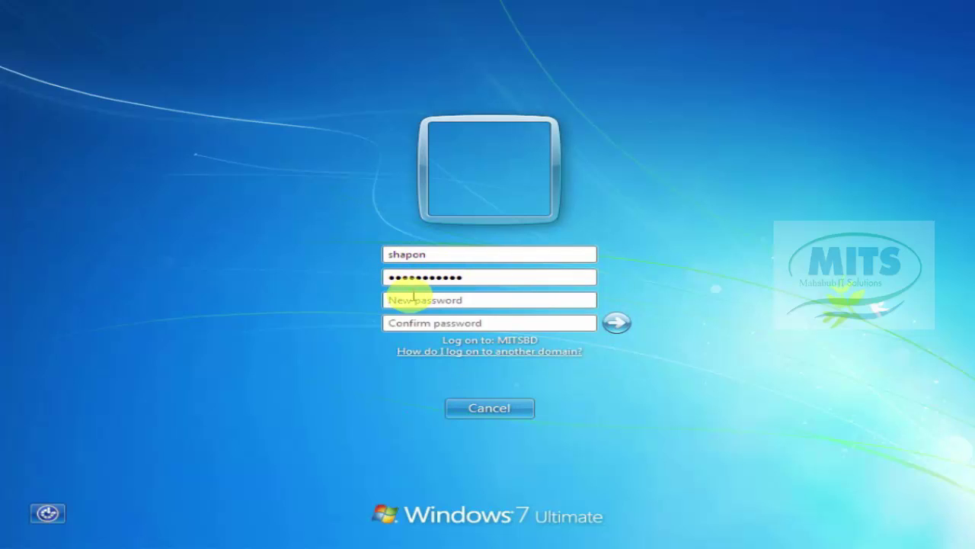
Step: Enter and confirm a new complex password, correcting a typo, then acknowledge the change confirmation
left_click(406, 300)
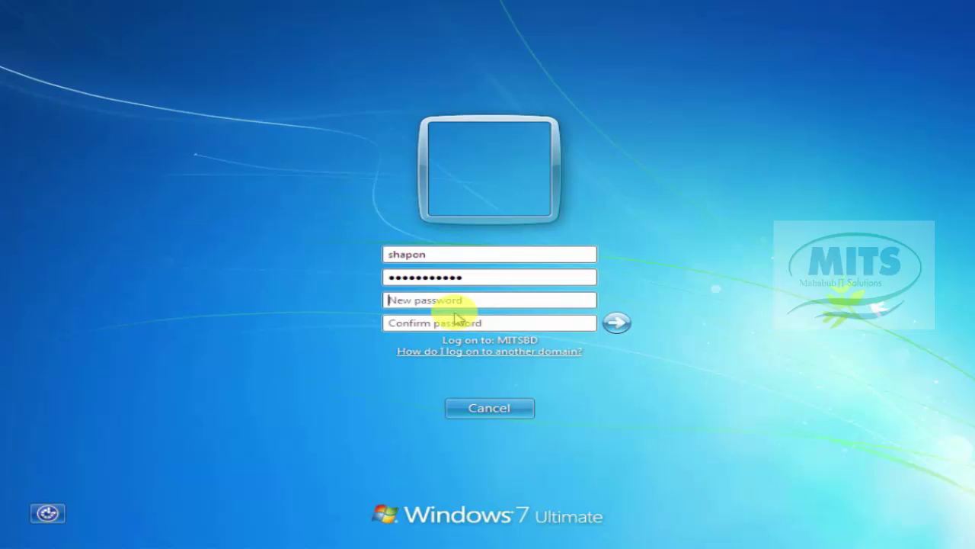
left_click(436, 300)
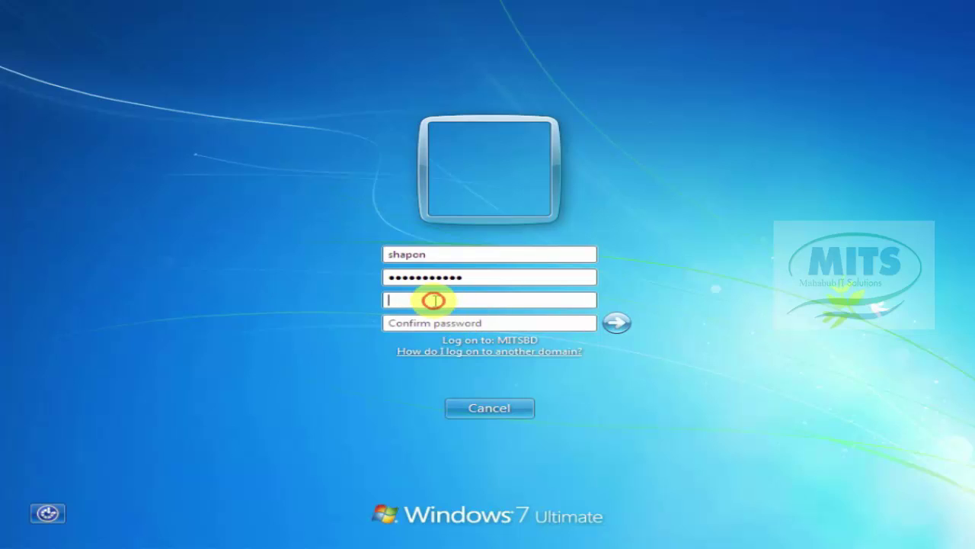
type("s")
key("BackSpace")
key("BackSpace")
key("BackSpace")
key("BackSpace")
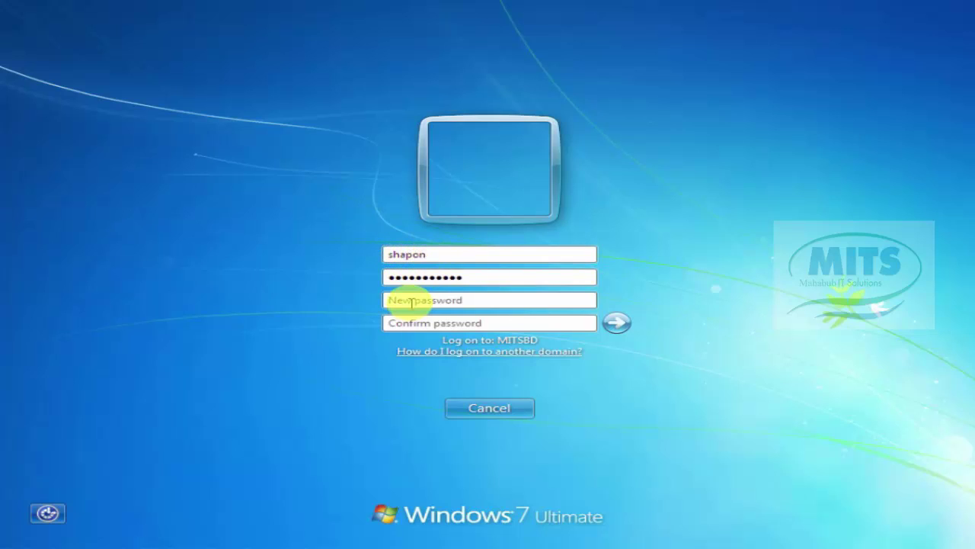
left_click(398, 299)
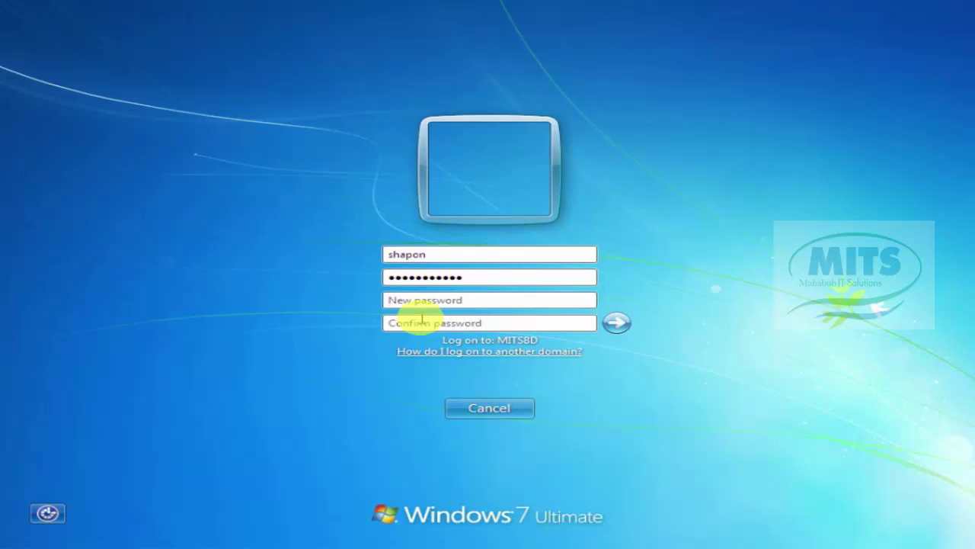
type("************")
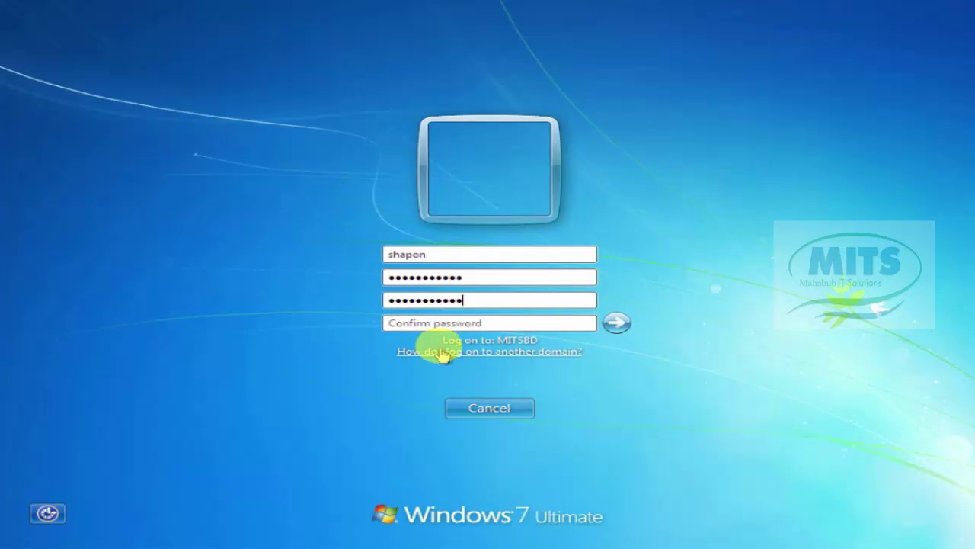
left_click(438, 325)
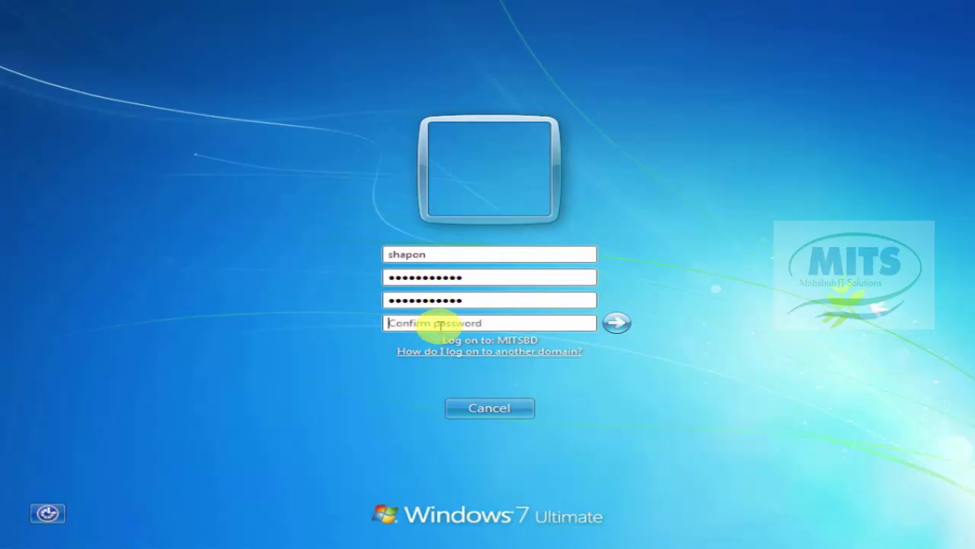
type("*****")
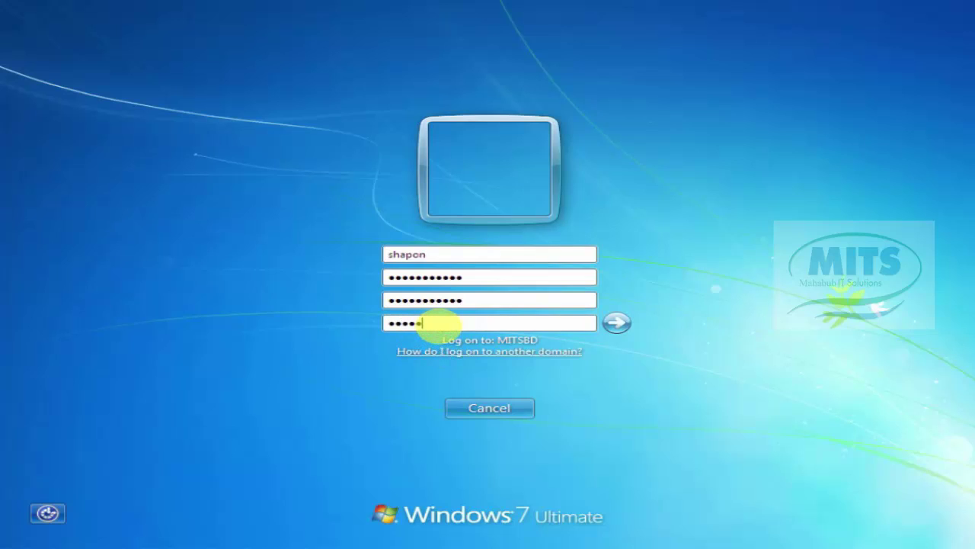
type("******")
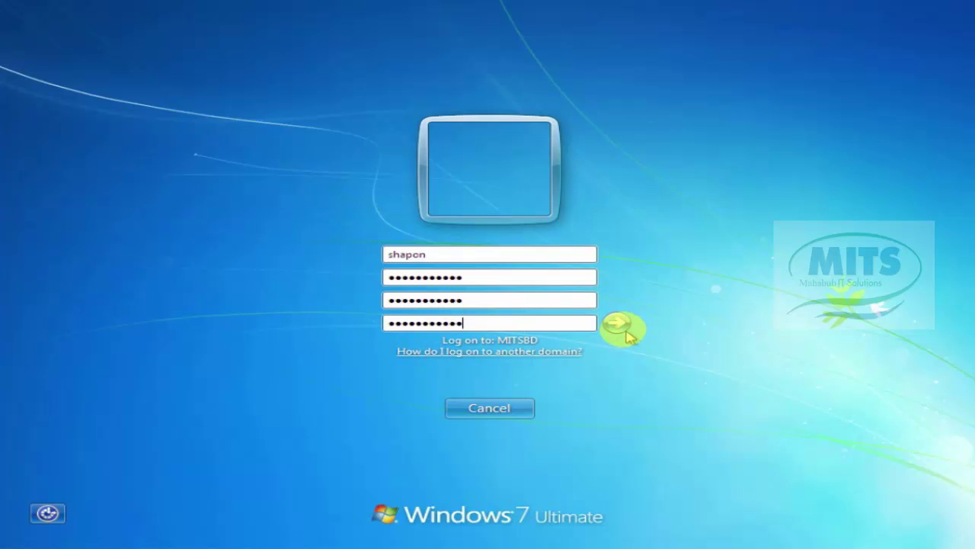
left_click(617, 324)
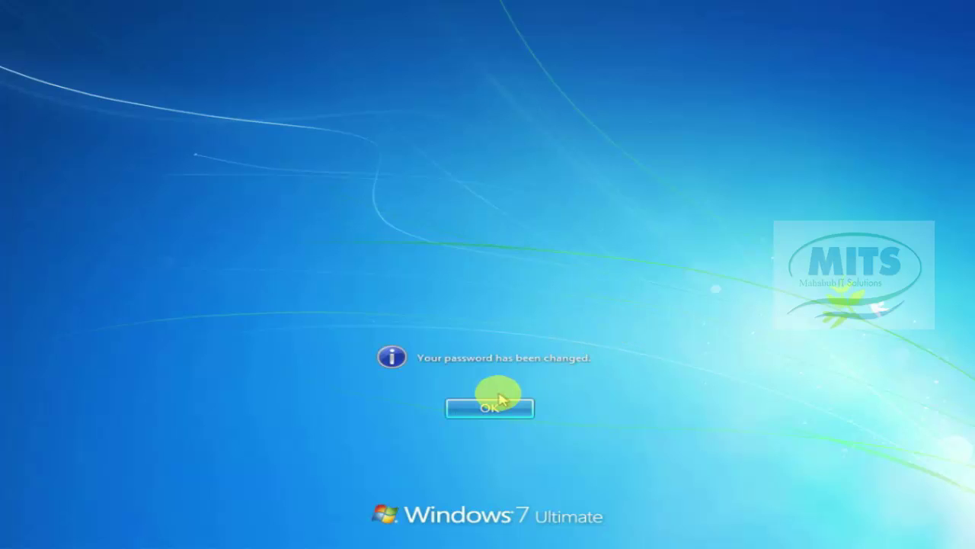
left_click(488, 402)
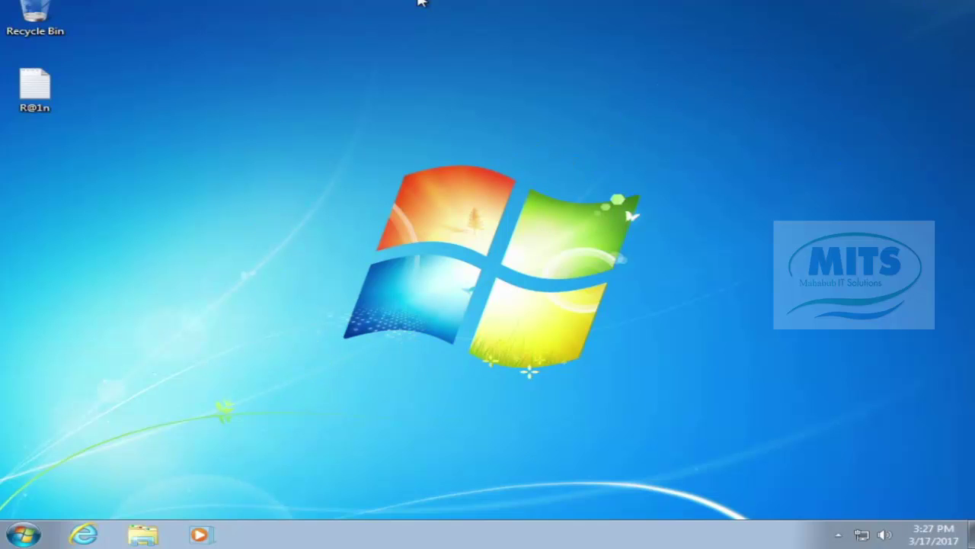
Step: Once the new user's desktop loads, open the Start menu's Shut down options
mouse_move(421, 1)
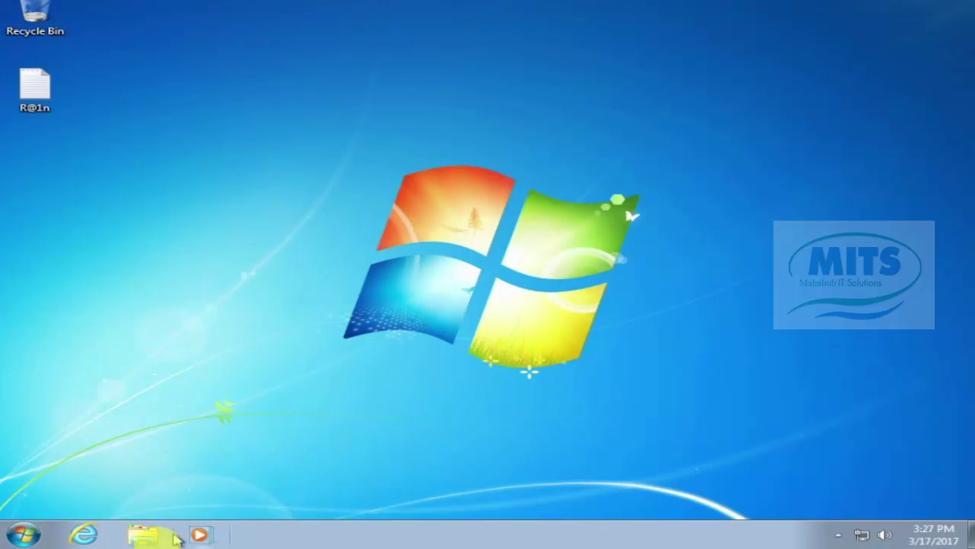
left_click(26, 533)
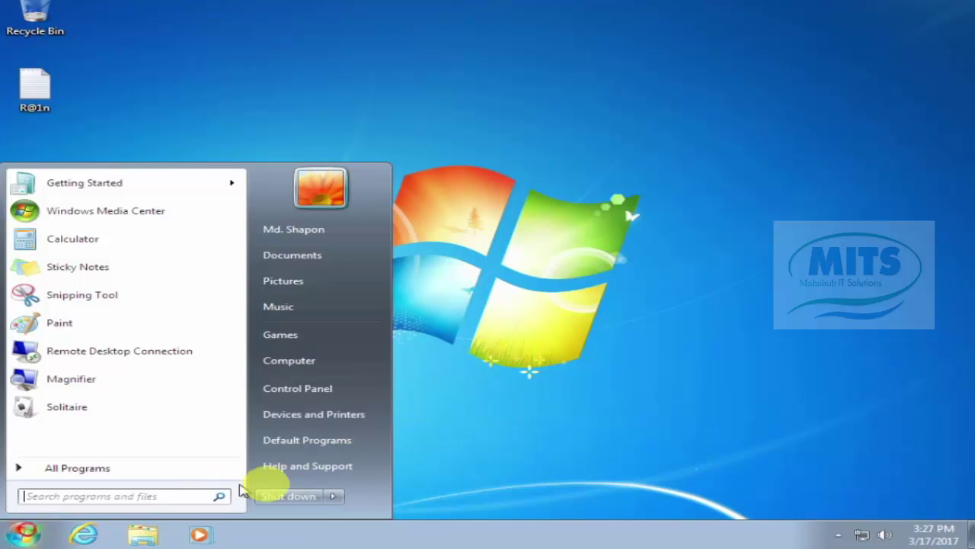
left_click(333, 496)
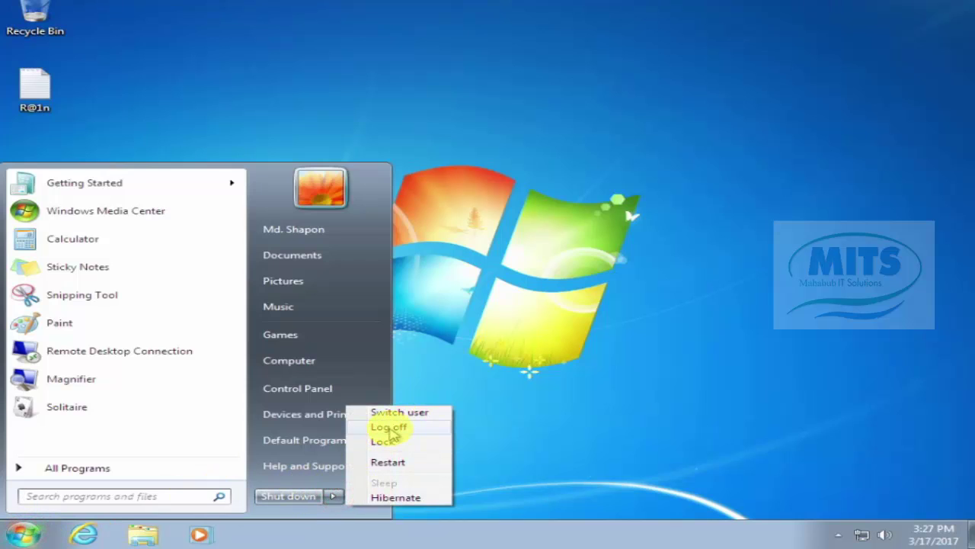